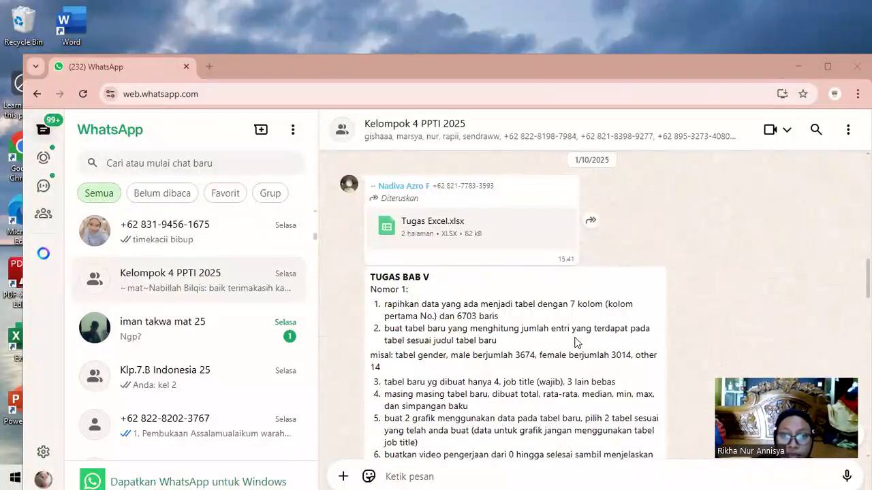
Download Tugas Excel.xlsx from the group chat, open the downloaded copy in Excel and enable editing
{"action": "left_click", "coordinate": [446, 217]}
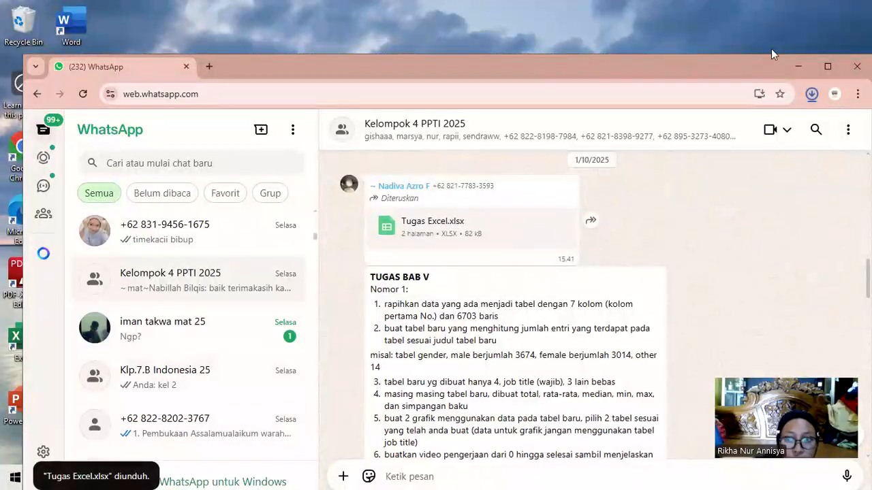
{"action": "left_click", "coordinate": [812, 94]}
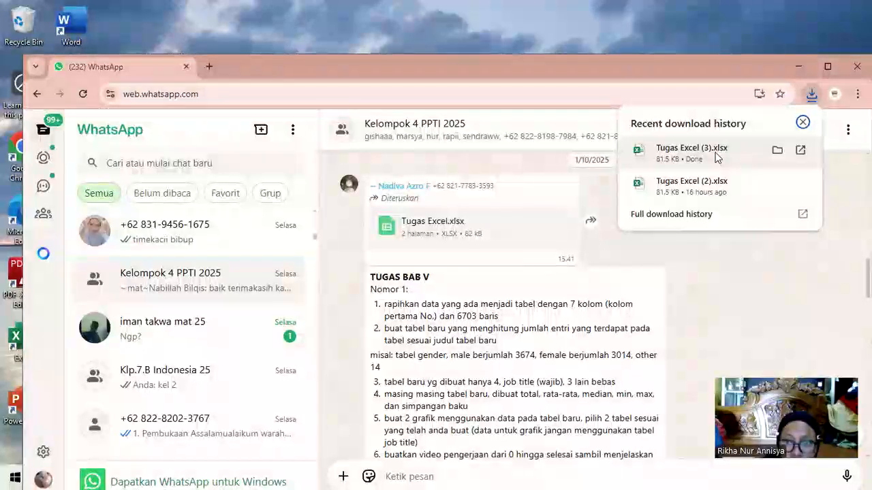
{"action": "left_click", "coordinate": [715, 157]}
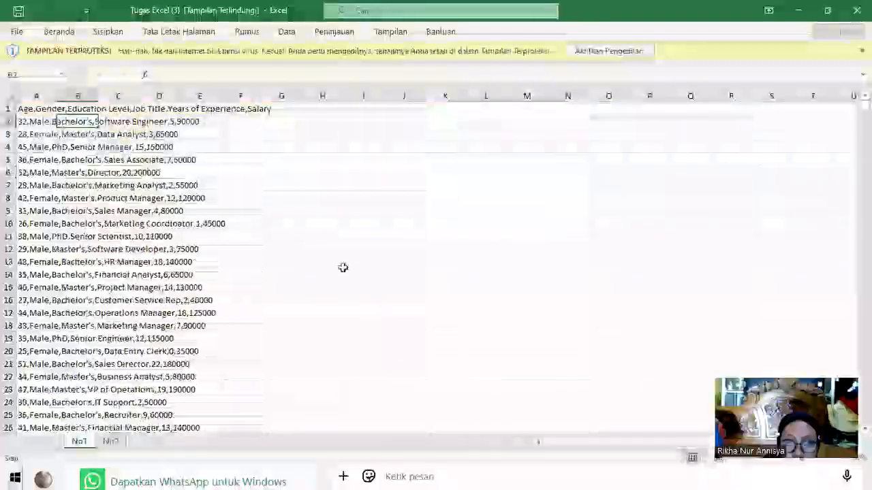
{"action": "left_click", "coordinate": [647, 53]}
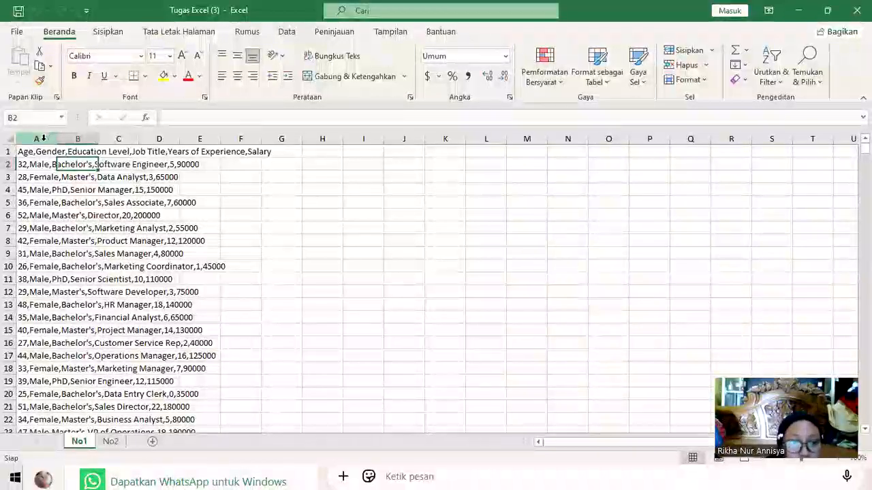
Split the text in column A of sheet No1 into separate columns, using only the comma as delimiter
{"action": "left_click_drag", "start_coordinate": [41, 138], "coordinate": [123, 166]}
{"action": "left_click", "coordinate": [282, 202]}
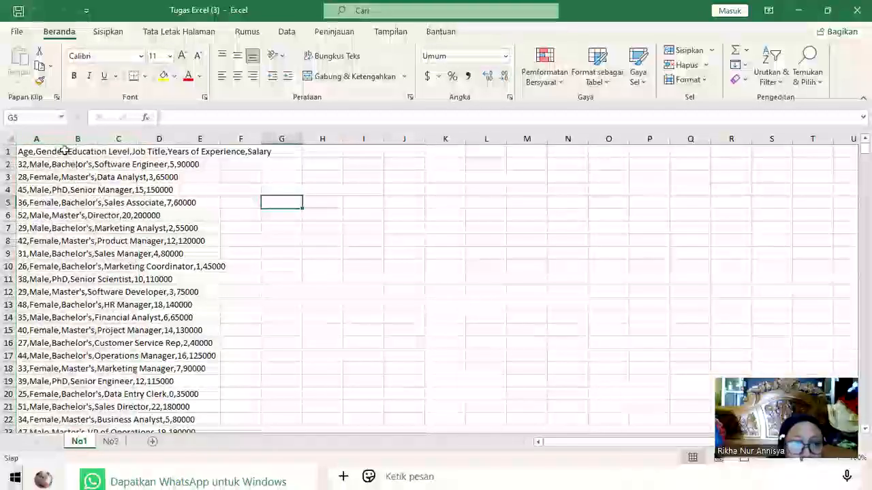
{"action": "left_click", "coordinate": [42, 138]}
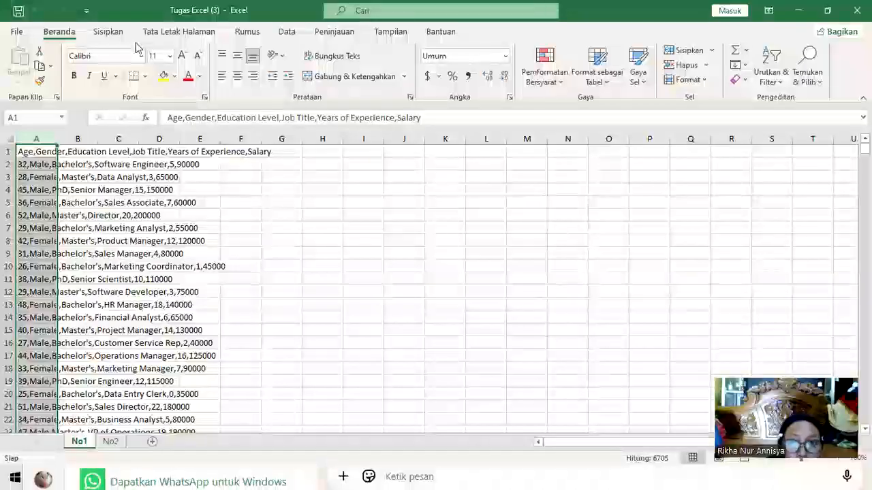
{"action": "left_click", "coordinate": [287, 32]}
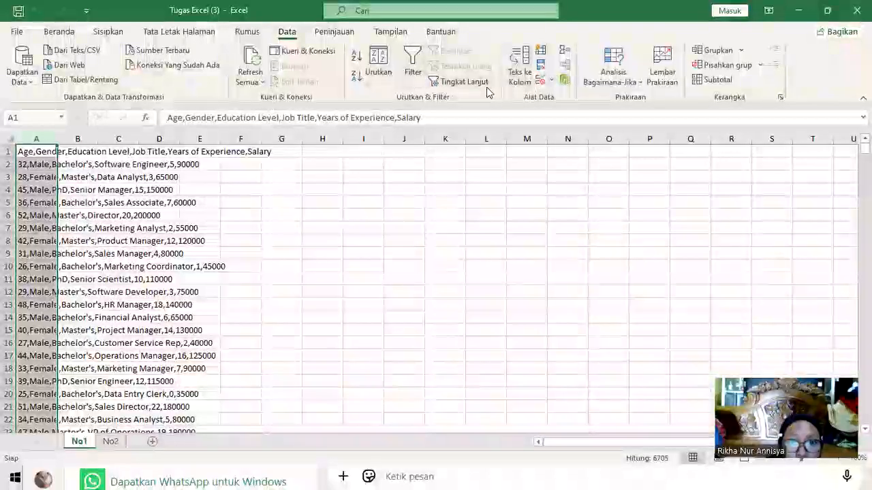
{"action": "left_click", "coordinate": [516, 76]}
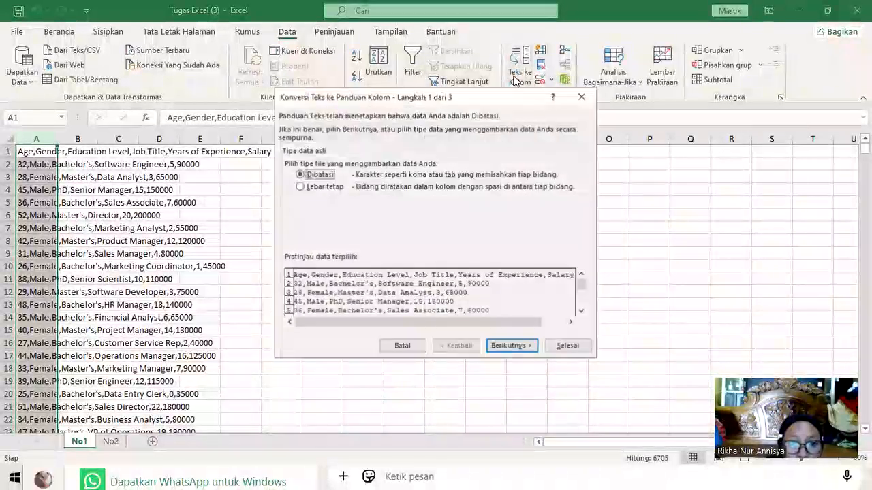
{"action": "left_click", "coordinate": [512, 347]}
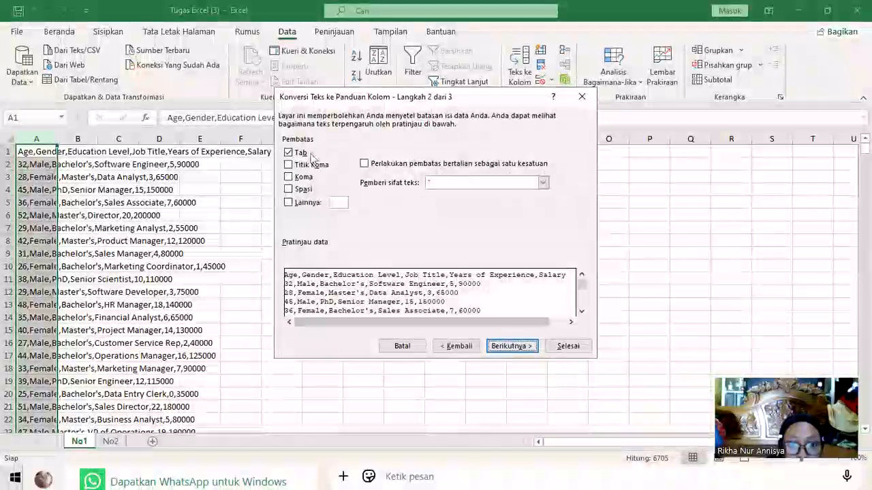
{"action": "left_click", "coordinate": [289, 177]}
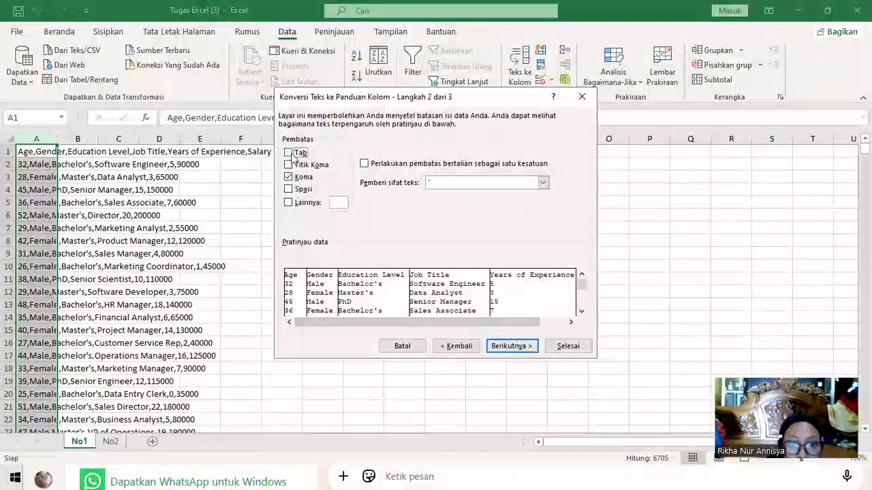
{"action": "left_click", "coordinate": [497, 347]}
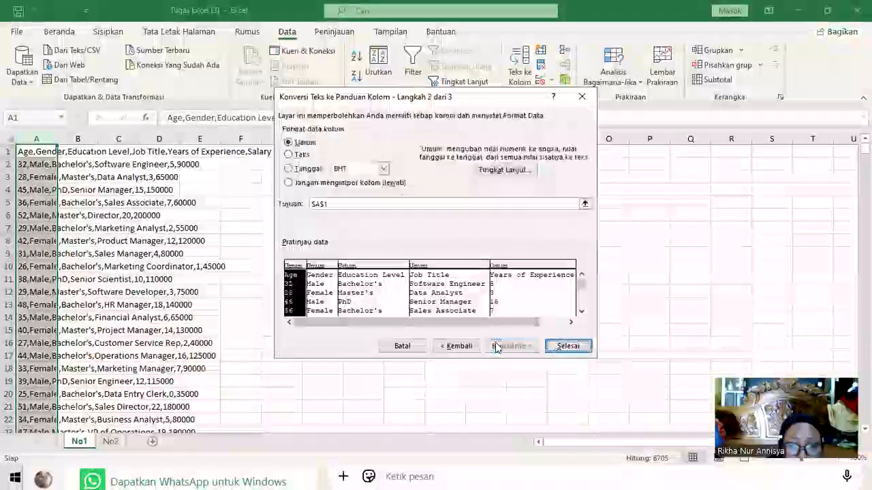
{"action": "left_click", "coordinate": [549, 349]}
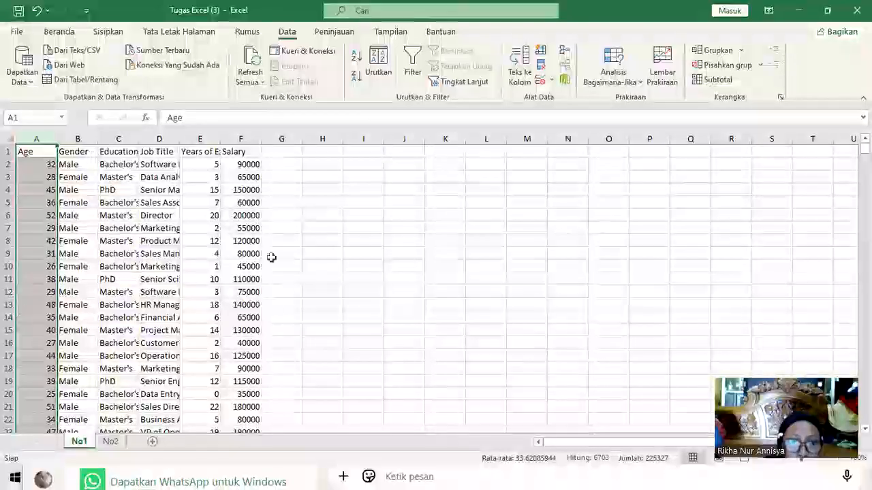
{"action": "left_click", "coordinate": [363, 241]}
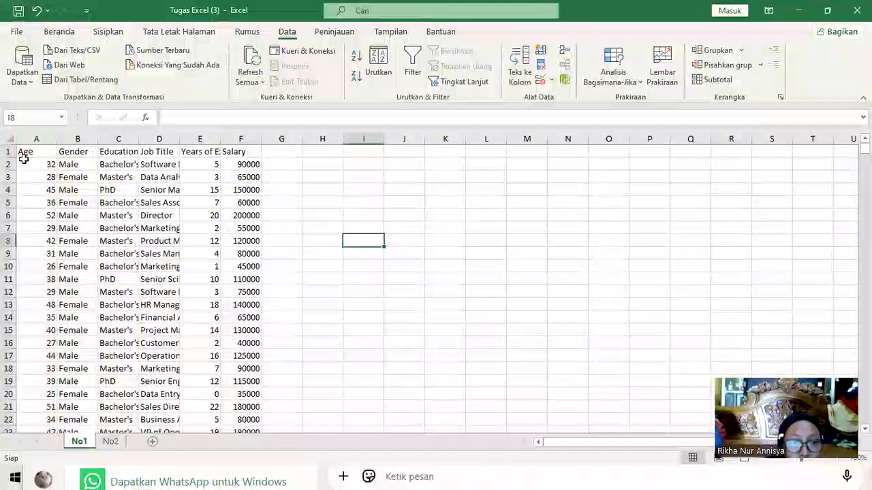
Insert a new column before the Age column and enter the heading "No." in A1
{"action": "left_click", "coordinate": [21, 136]}
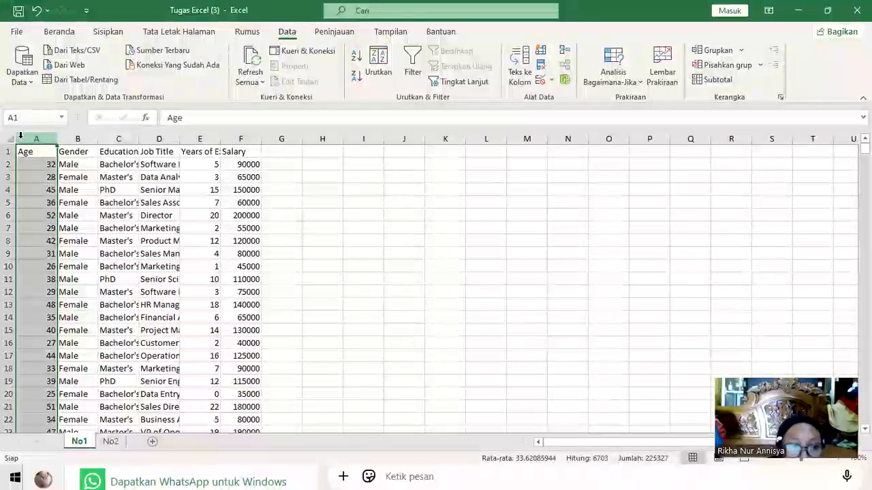
{"action": "right_click", "coordinate": [21, 137]}
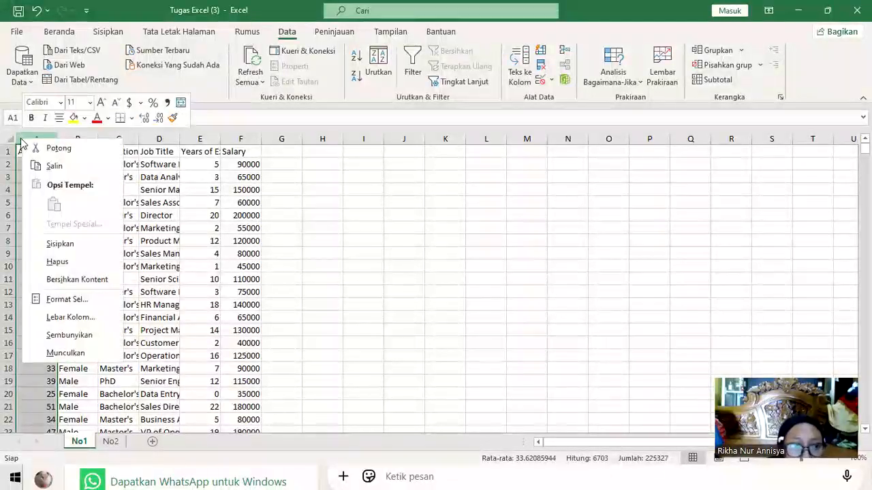
{"action": "left_click", "coordinate": [54, 243]}
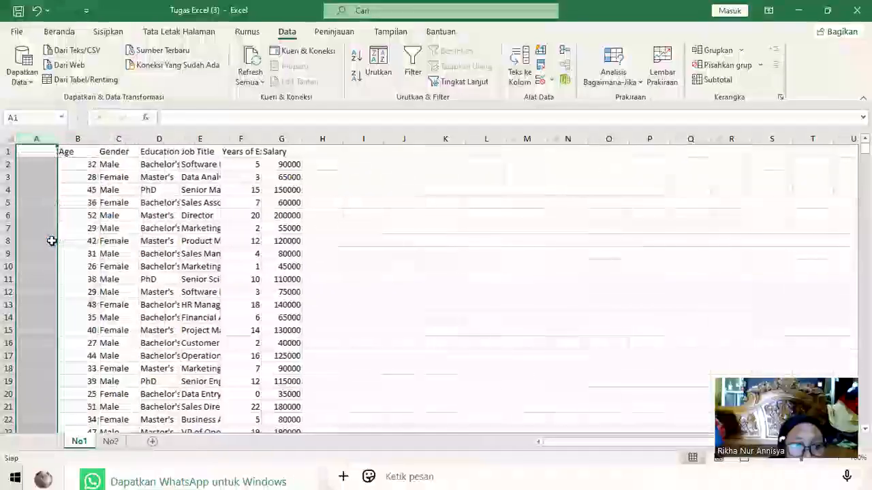
{"action": "left_click", "coordinate": [31, 153]}
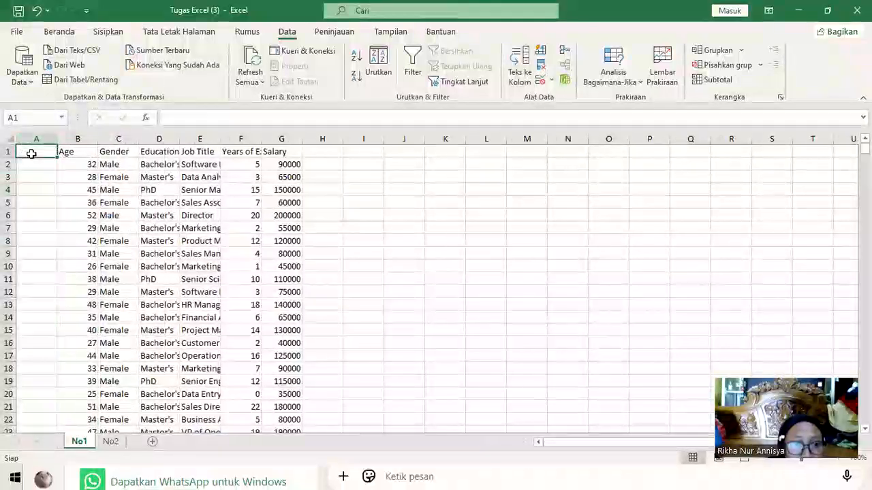
{"action": "type", "text": "N"}
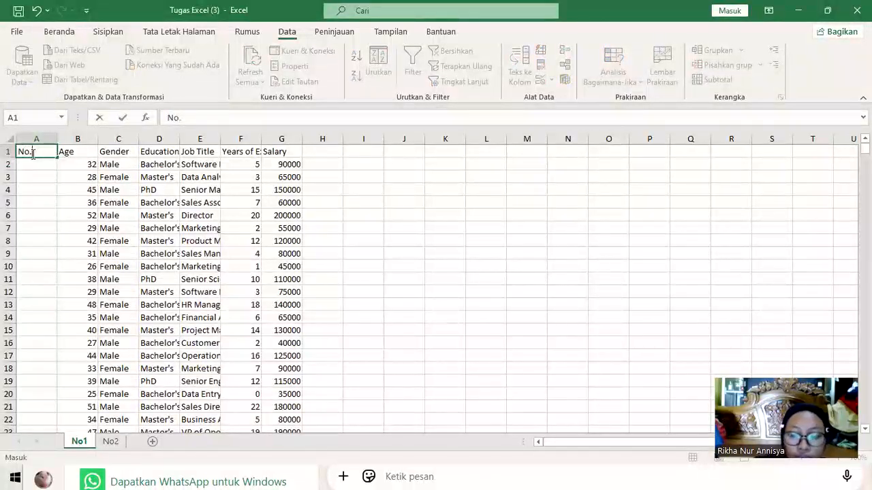
{"action": "type", "text": "o."}
{"action": "key", "text": "Return"}
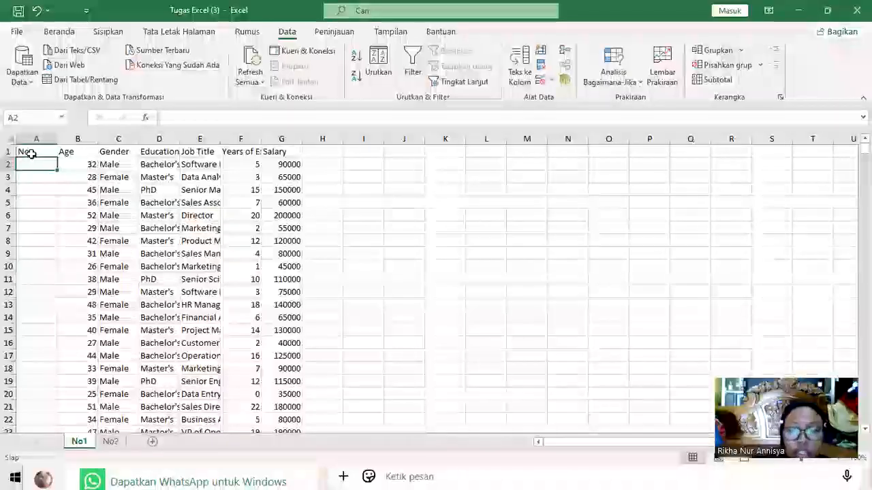
Enter the row-numbering formula =ROW()-1 in cell A2
{"action": "type", "text": "="}
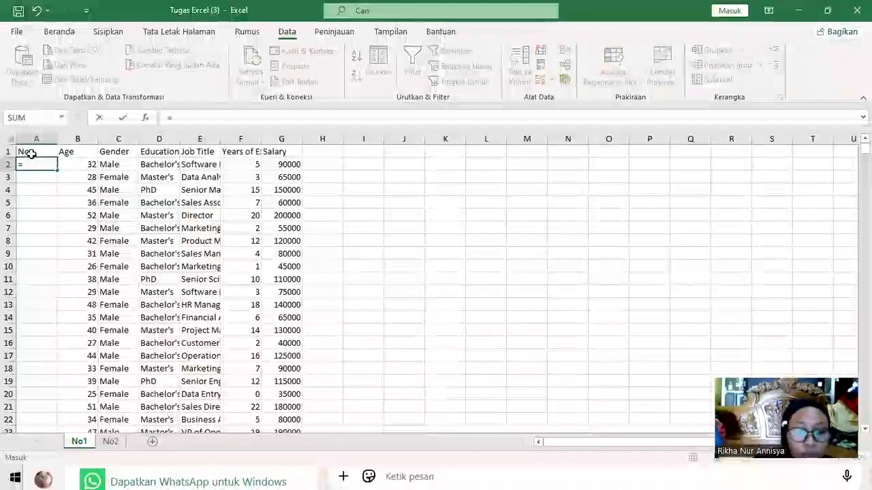
{"action": "type", "text": "row"}
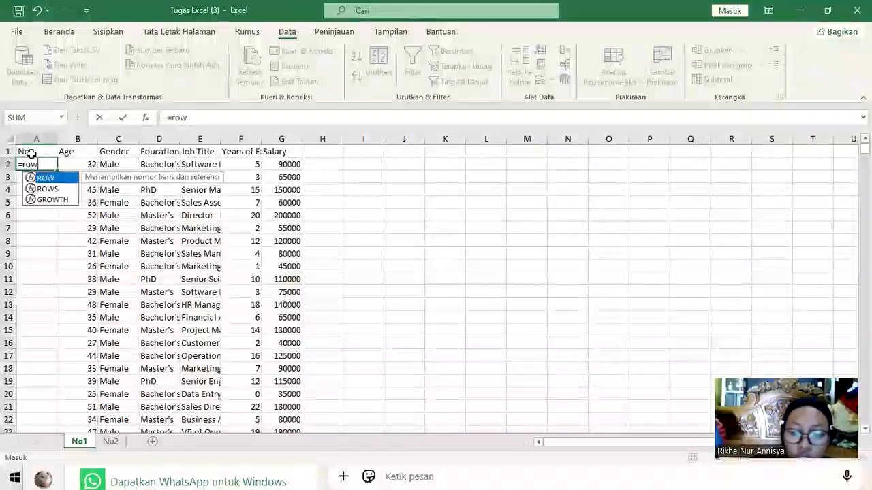
{"action": "type", "text": "()"}
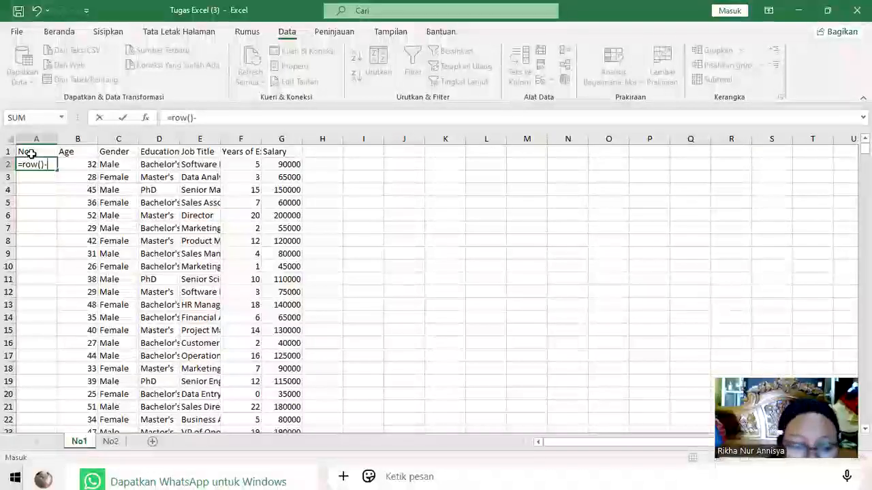
{"action": "type", "text": "-1"}
{"action": "key", "text": "Return"}
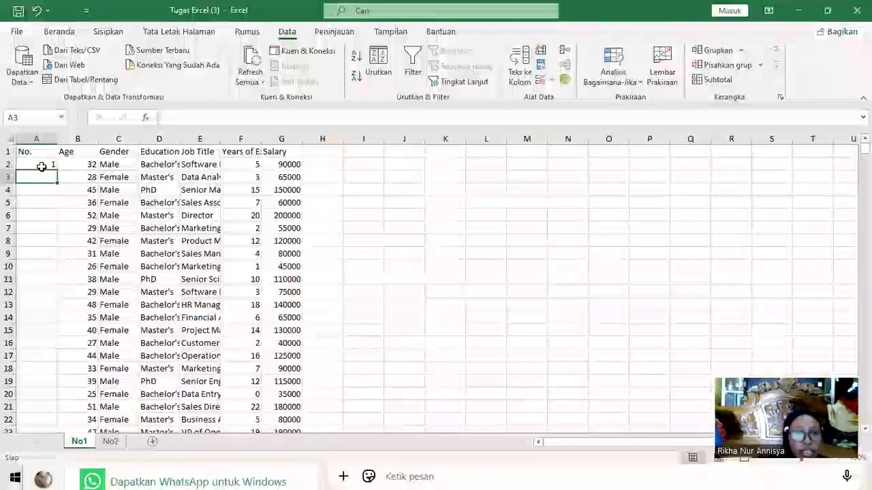
{"action": "left_click", "coordinate": [40, 164]}
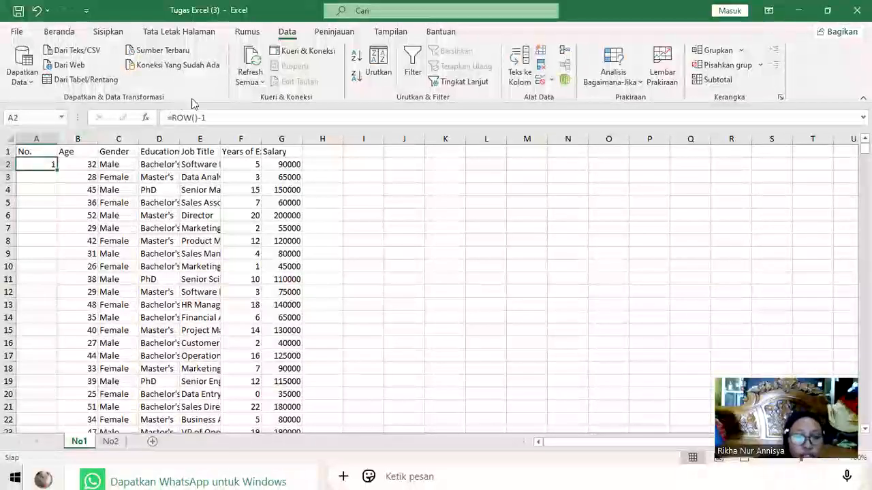
{"action": "left_click", "coordinate": [218, 117]}
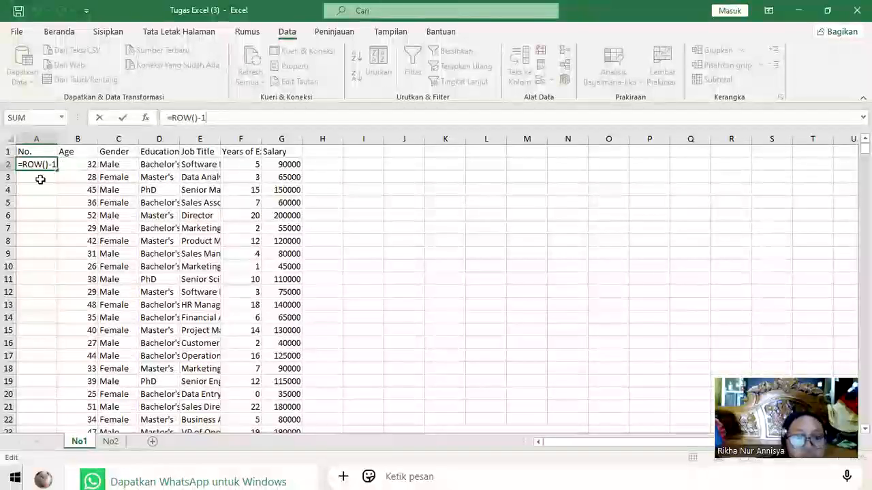
{"action": "key", "text": "Return"}
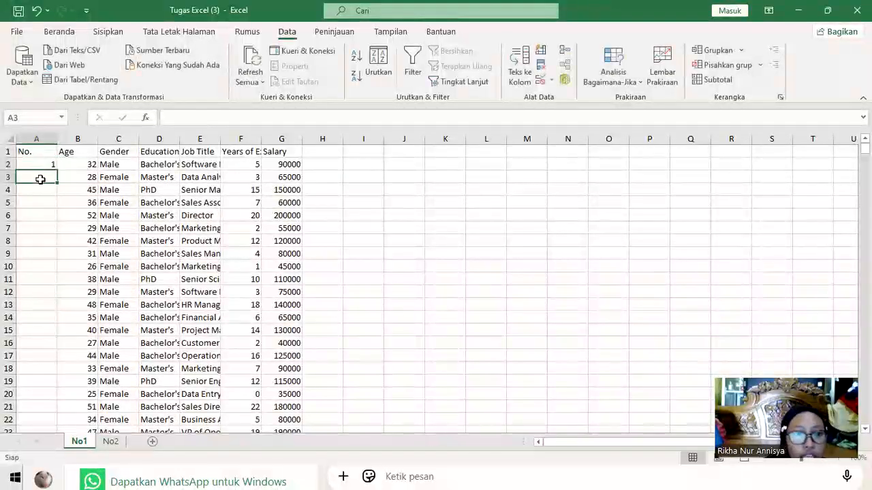
Fill the numbering formula from A2 down the No. column to the last data row
{"action": "left_click", "coordinate": [43, 165]}
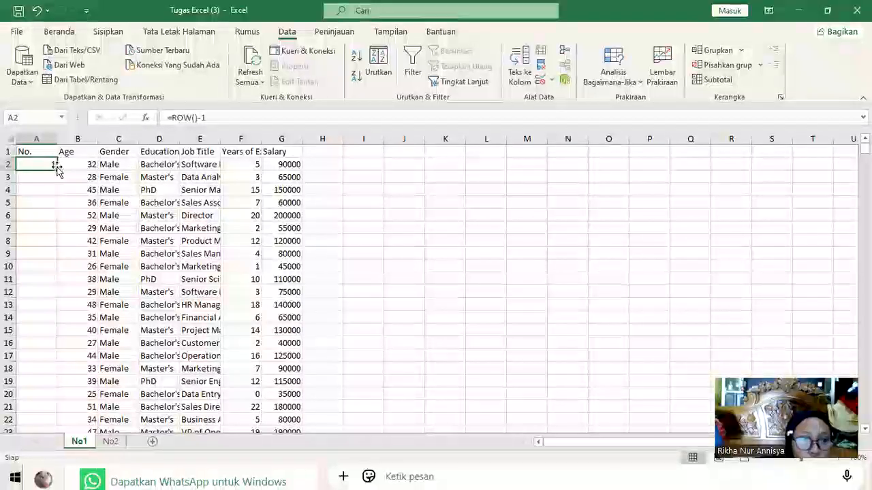
{"action": "left_click_drag", "start_coordinate": [56, 170], "coordinate": [48, 253]}
{"action": "left_click_drag", "start_coordinate": [41, 420], "coordinate": [41, 334]}
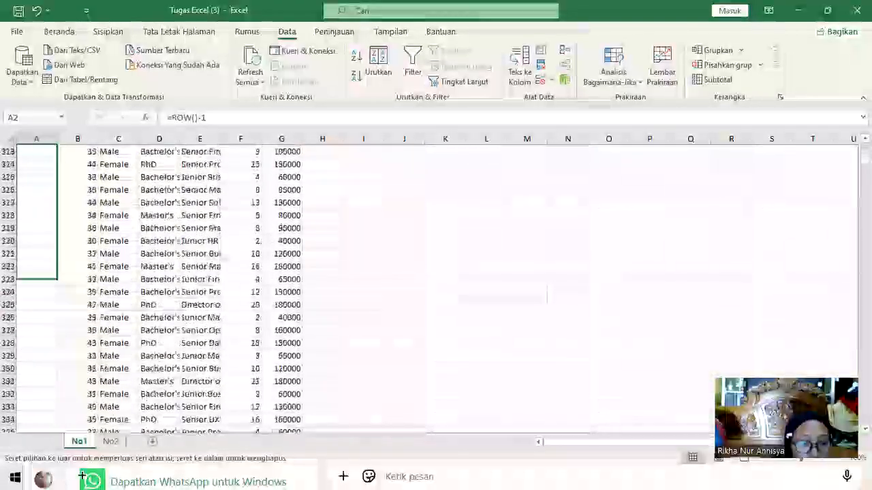
{"action": "left_click_drag", "start_coordinate": [37, 340], "coordinate": [41, 299]}
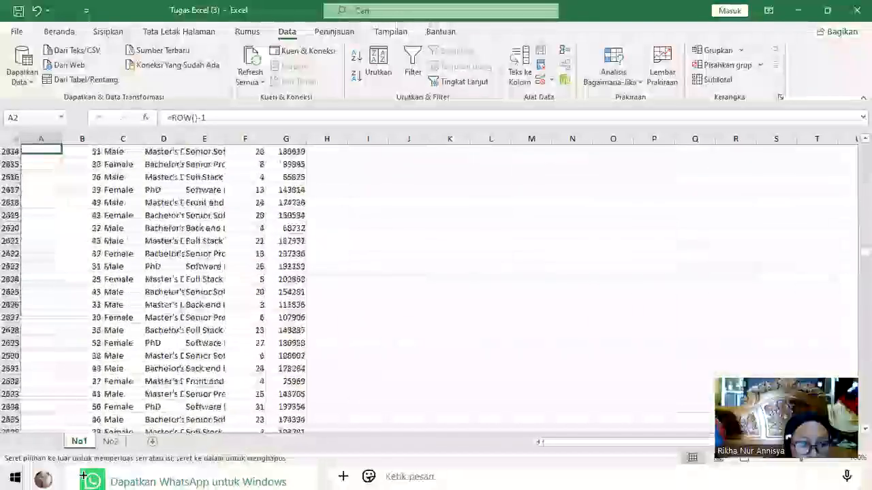
{"action": "left_click_drag", "start_coordinate": [83, 475], "coordinate": [91, 118]}
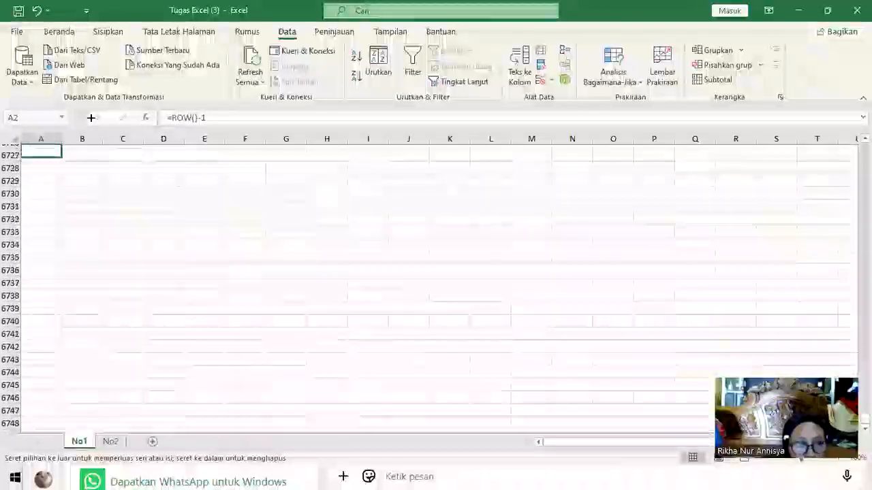
{"action": "left_click_drag", "start_coordinate": [92, 63], "coordinate": [65, 181]}
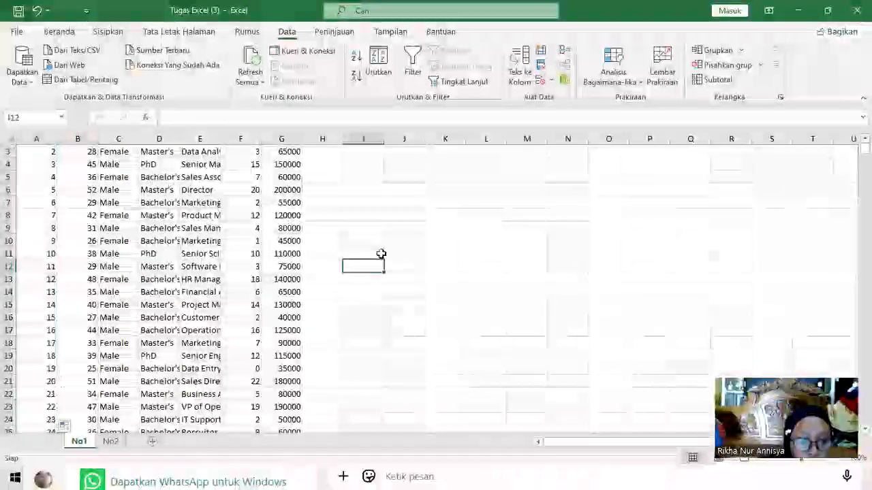
Start a new summary table beside the data with the heading "Age" in J1
{"action": "scroll", "coordinate": [381, 254], "scroll_direction": "up", "scroll_amount": 1}
{"action": "left_click", "coordinate": [371, 151]}
{"action": "left_click", "coordinate": [404, 148]}
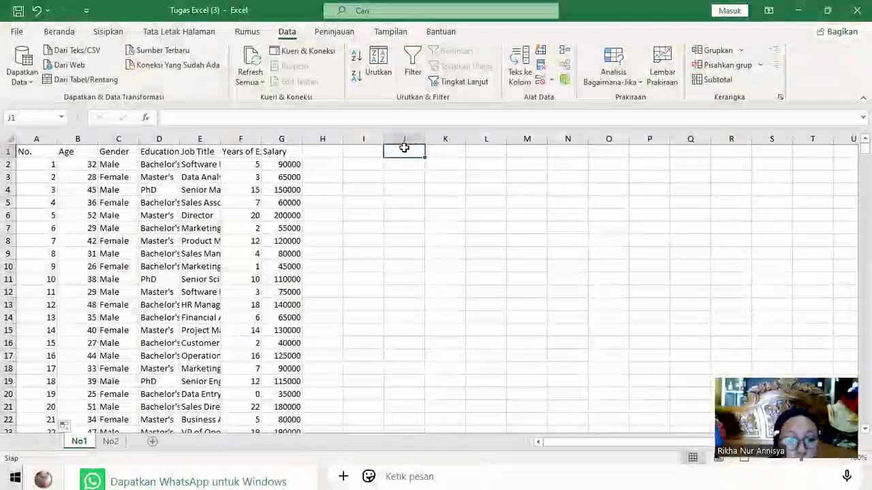
{"action": "type", "text": "ge"}
{"action": "key", "text": "Return"}
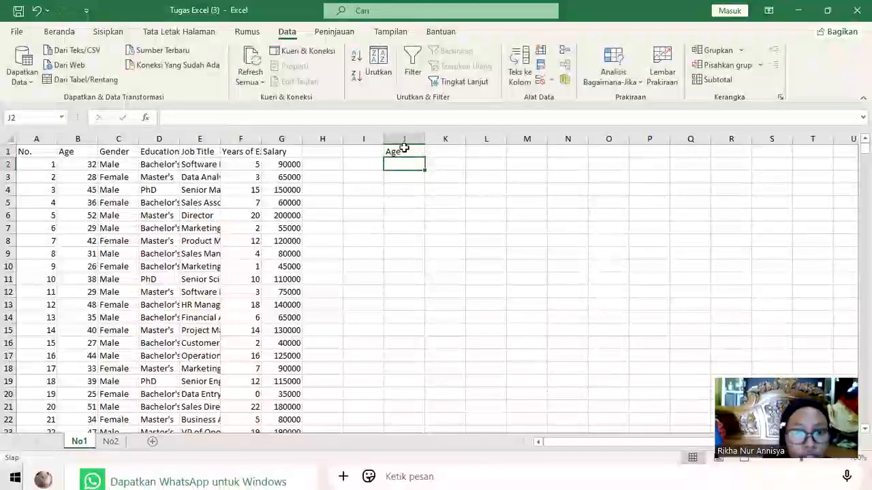
Enter the age ranges 20-30, 31-40 and 41-50 in cells J2 to J4 under the Age heading
{"action": "type", "text": "20=3-"}
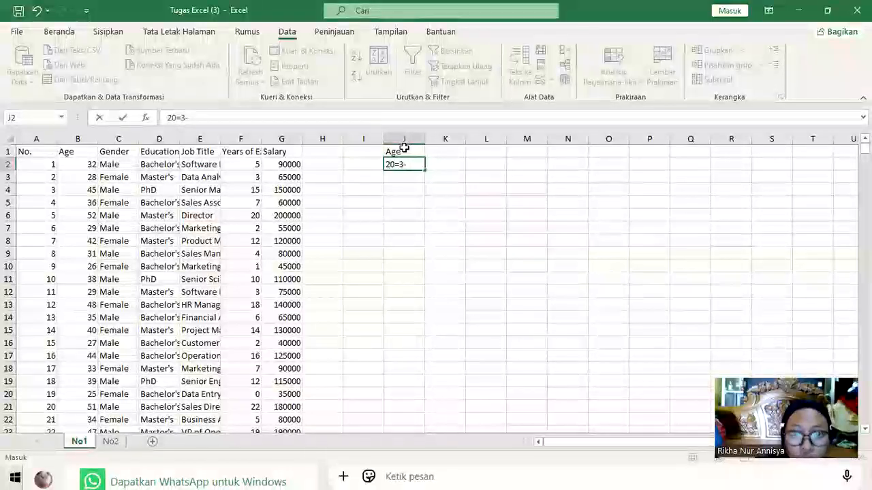
{"action": "key", "text": "BackSpace"}
{"action": "key", "text": "BackSpace"}
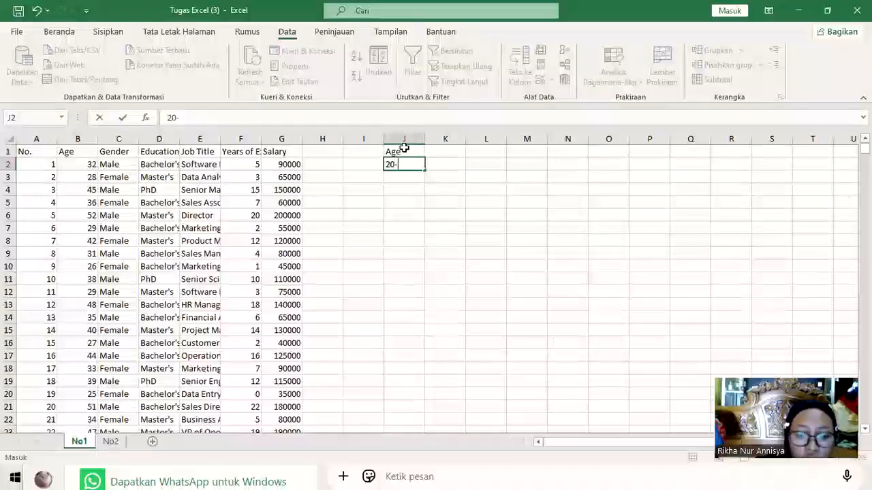
{"action": "key", "text": "Return"}
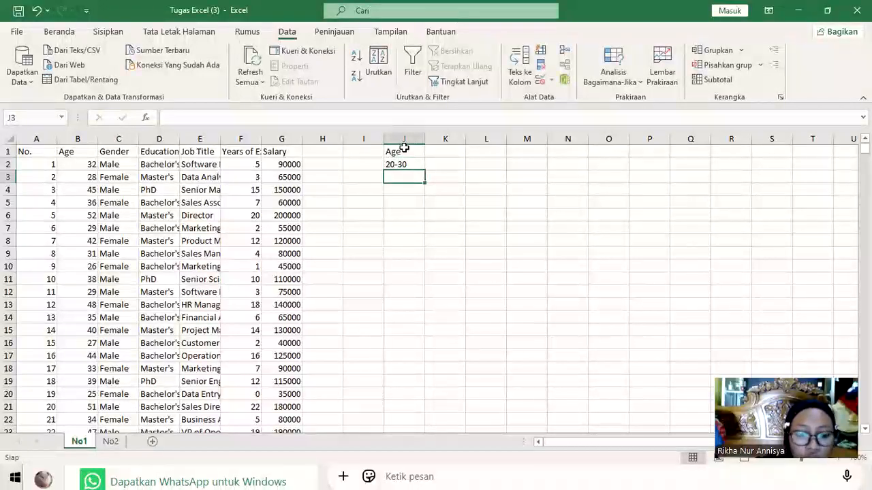
{"action": "type", "text": "31-40"}
{"action": "key", "text": "Return"}
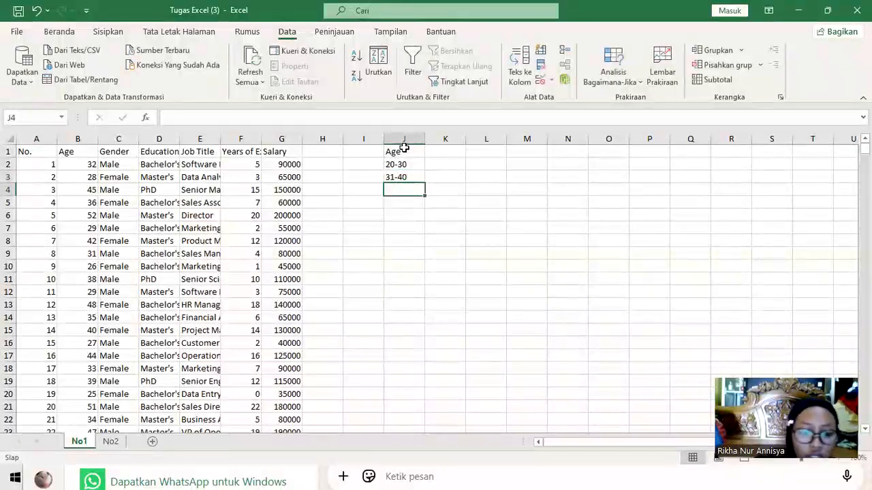
{"action": "type", "text": "41-"}
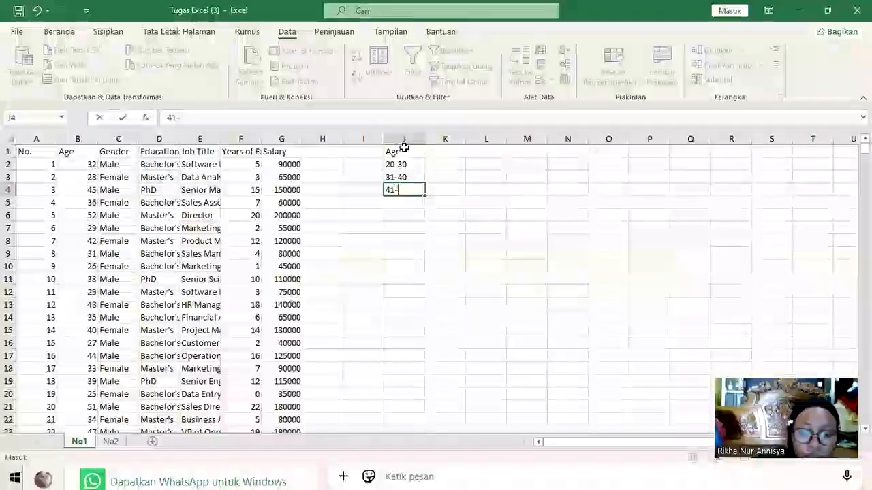
{"action": "type", "text": "50"}
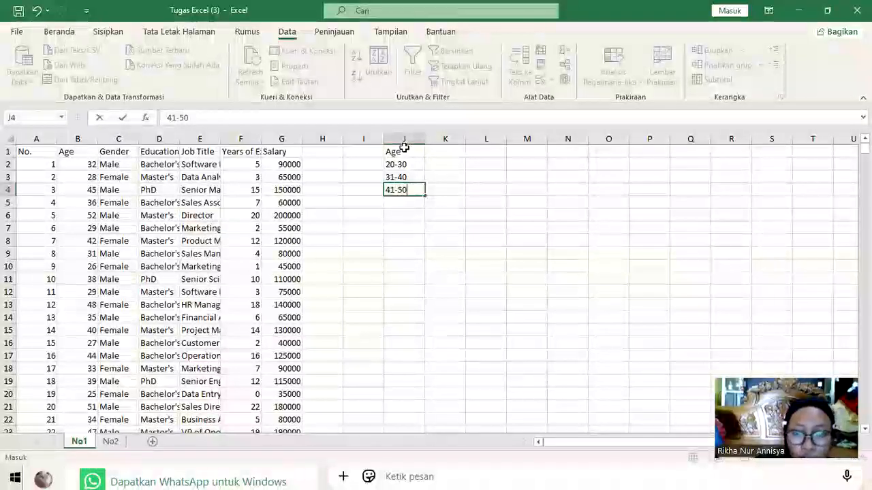
{"action": "key", "text": "Return"}
Add the age ranges 51-60 and 61-70 in cells J5 and J6
{"action": "type", "text": "5"}
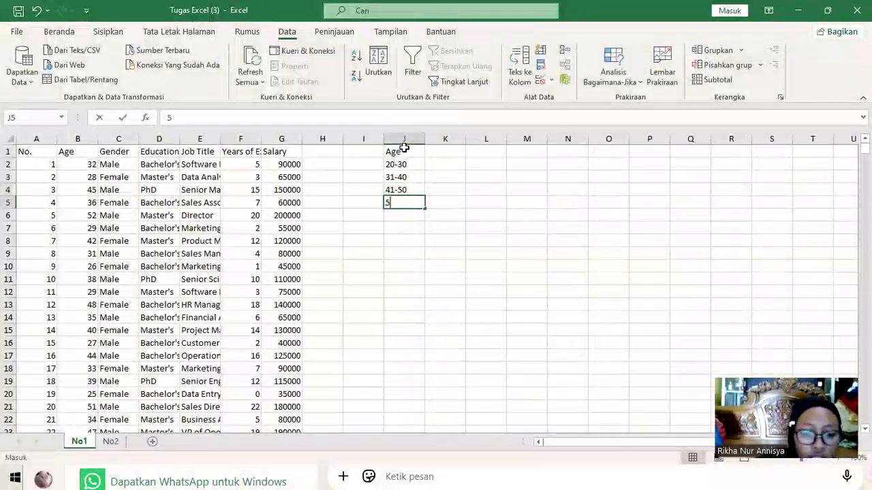
{"action": "type", "text": "1="}
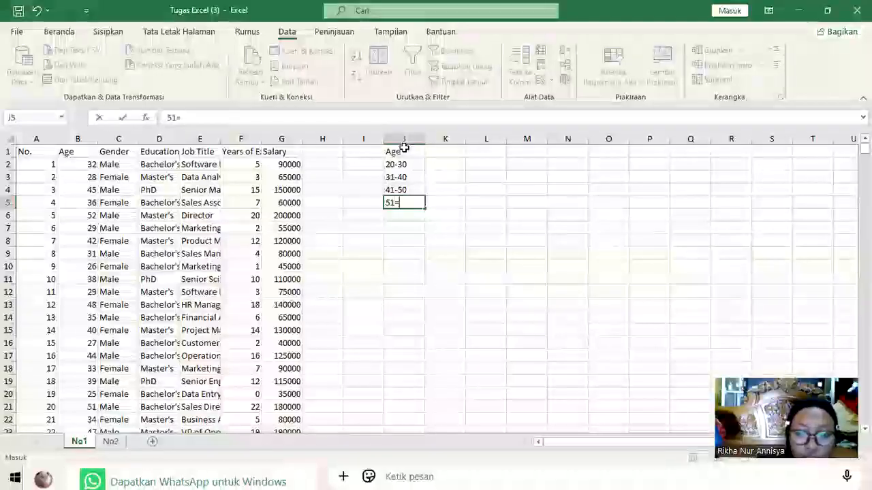
{"action": "key", "text": "BackSpace"}
{"action": "type", "text": "-"}
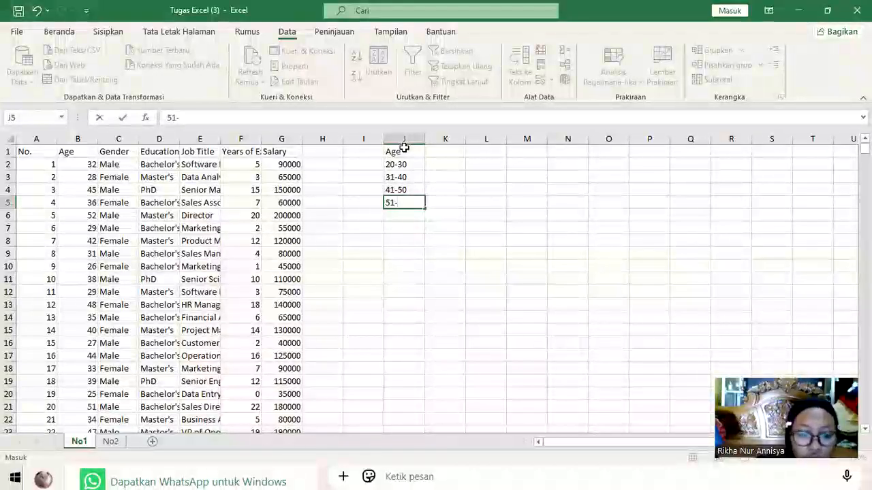
{"action": "type", "text": "60"}
{"action": "key", "text": "Return"}
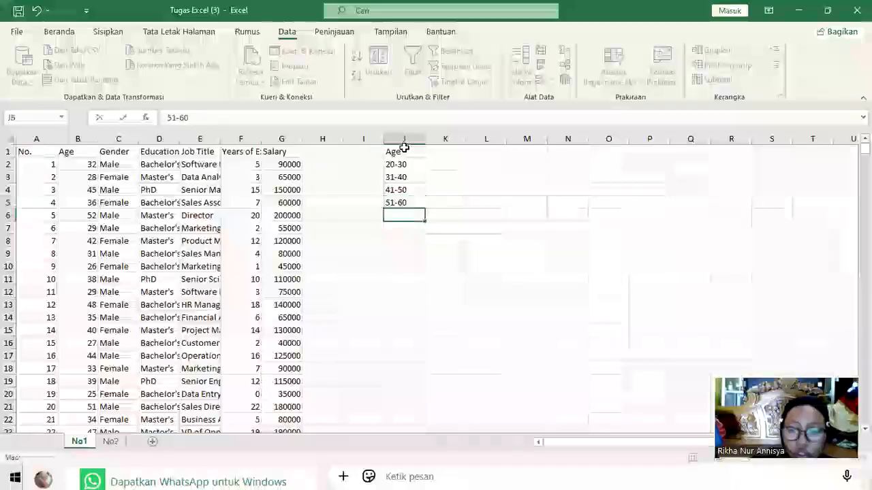
{"action": "type", "text": "61-7"}
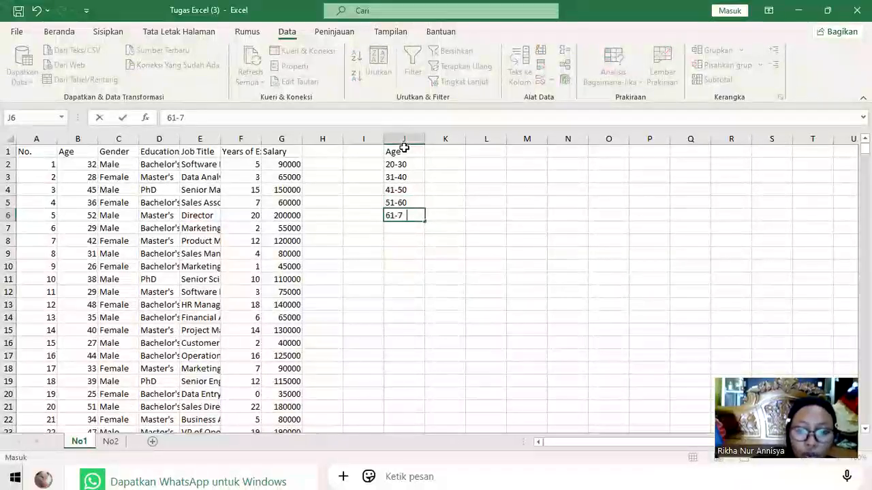
{"action": "type", "text": "0"}
{"action": "key", "text": "Return"}
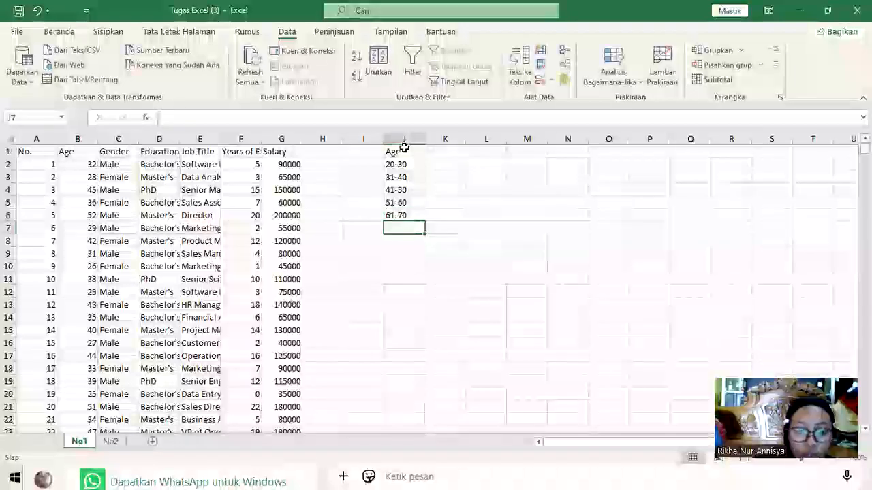
Enter the row label "Jumlah" in cell J7 below the age ranges
{"action": "key", "text": "Right"}
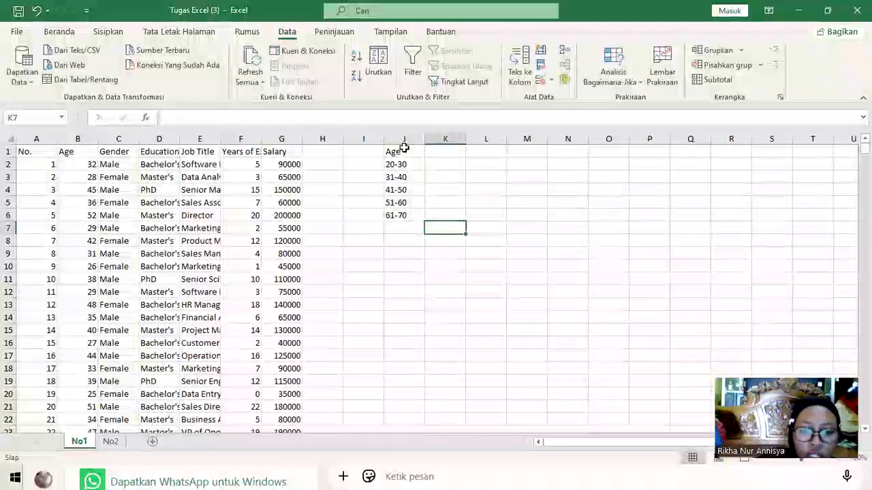
{"action": "left_click", "coordinate": [395, 229]}
{"action": "type", "text": "j"}
{"action": "key", "text": "BackSpace"}
{"action": "key", "text": "Tab"}
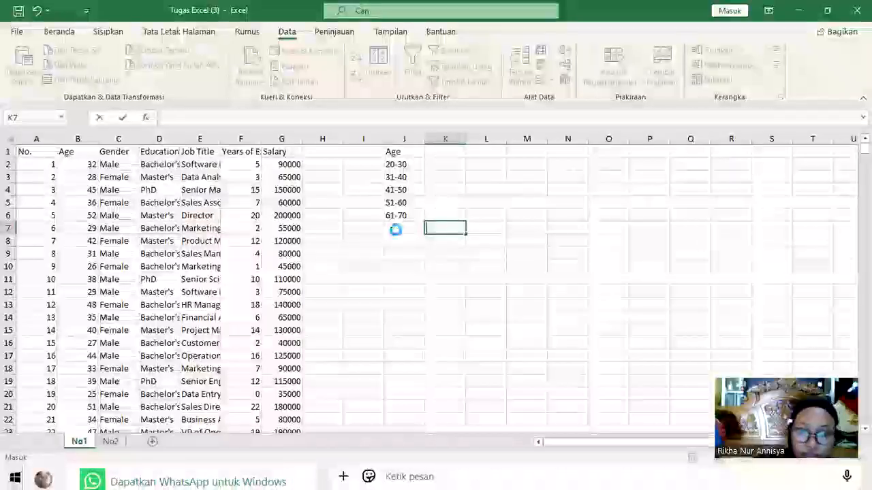
{"action": "left_click", "coordinate": [395, 230]}
{"action": "type", "text": "Jum"}
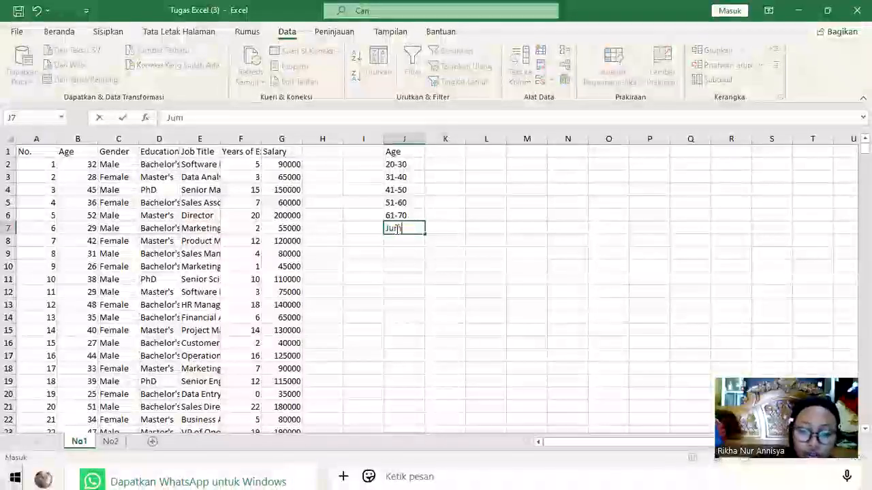
{"action": "type", "text": "lah"}
{"action": "key", "text": "Return"}
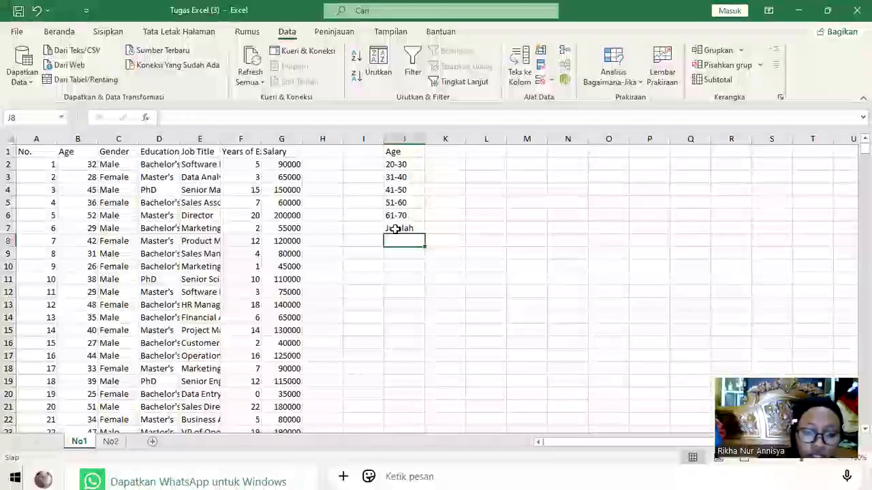
Enter the row labels "Rata-rata" in J8 and "Median" in J9
{"action": "type", "text": "Rata"}
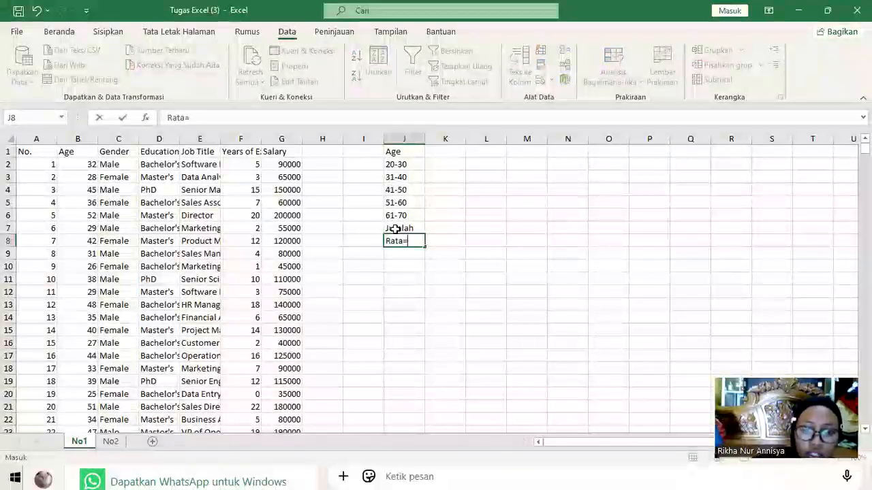
{"action": "type", "text": "-rata"}
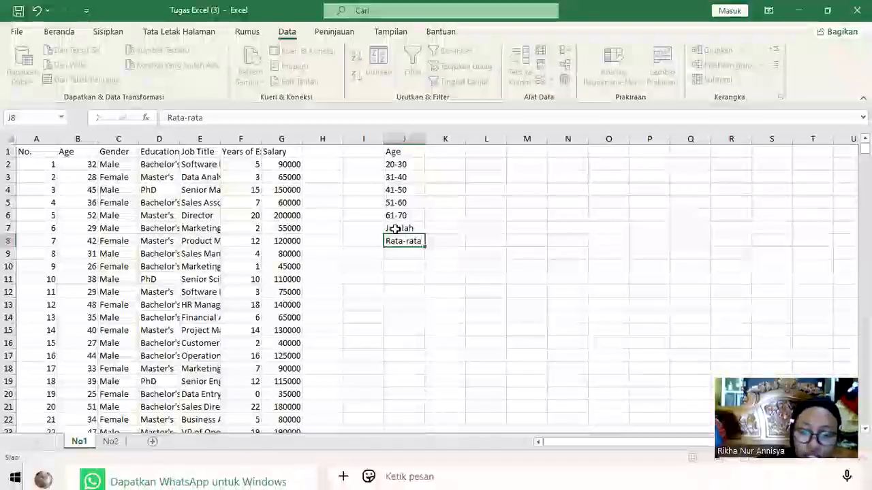
{"action": "key", "text": "Return"}
{"action": "type", "text": "Median"}
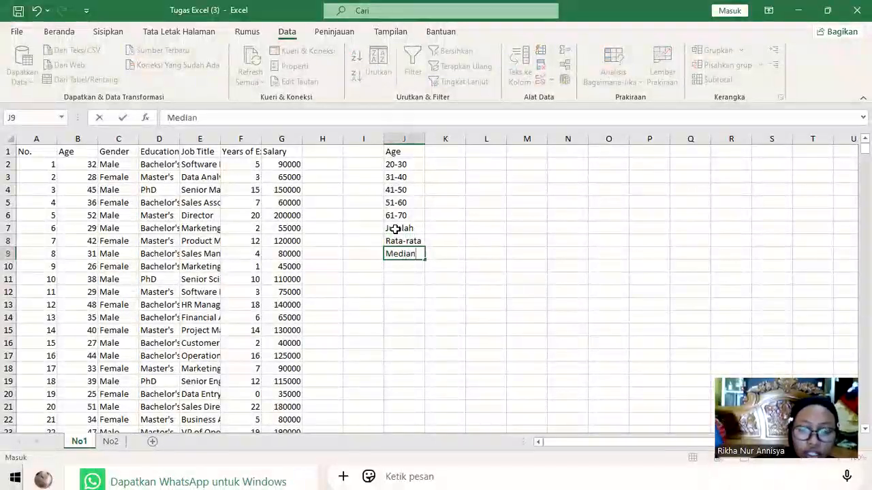
{"action": "key", "text": "Return"}
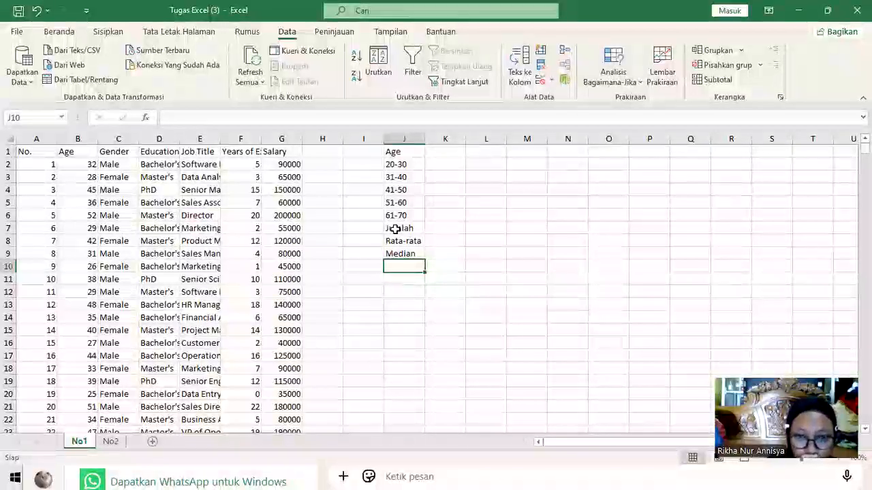
Enter the row labels "Min" in J10 and "Max" in J11
{"action": "type", "text": "M"}
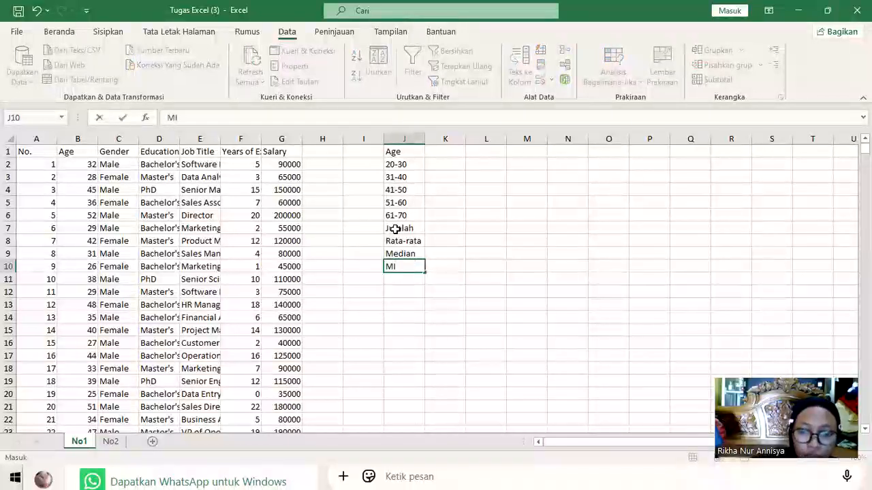
{"action": "type", "text": "in"}
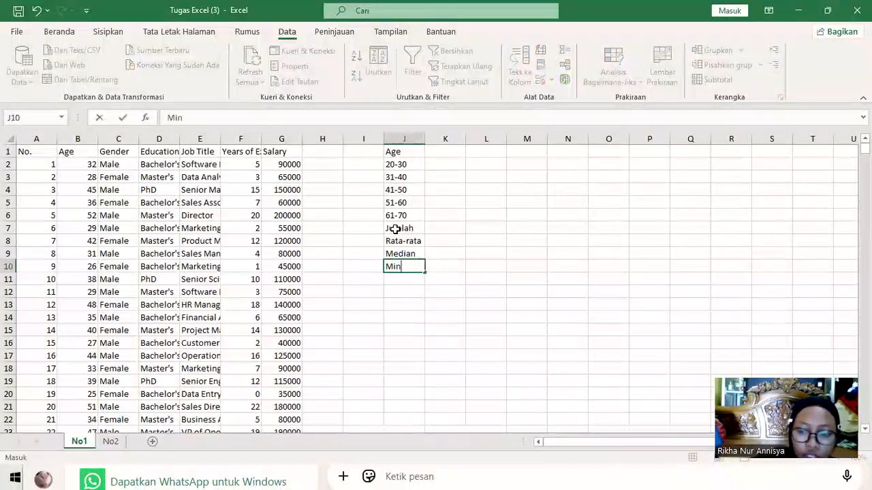
{"action": "key", "text": "Return"}
{"action": "type", "text": "Ma"}
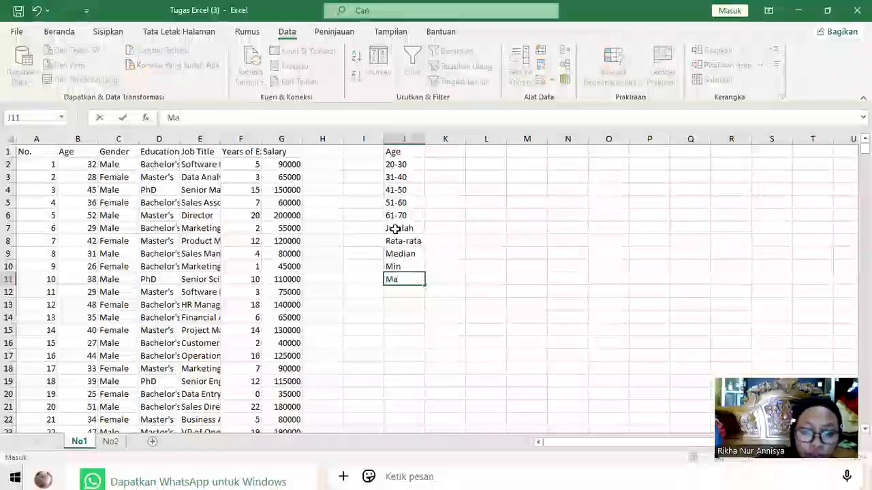
{"action": "type", "text": "x"}
{"action": "key", "text": "Return"}
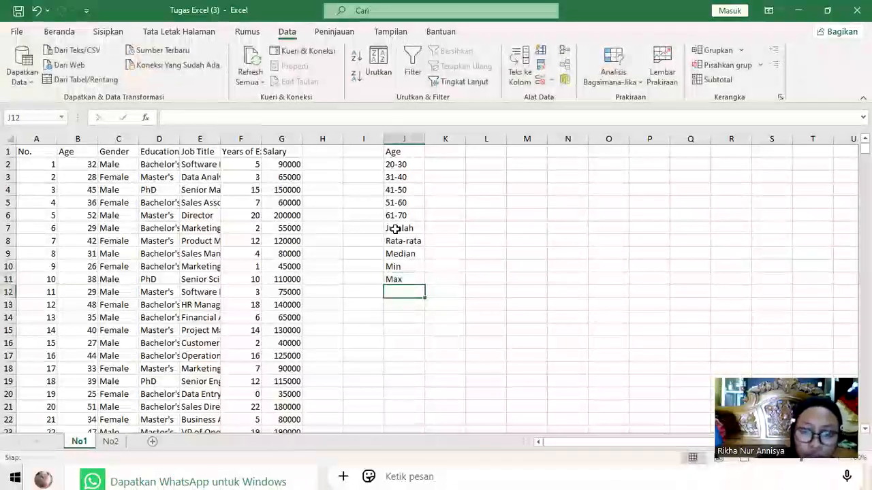
Enter the row label "Simpangan baku" in J12 and widen column J to fit the text
{"action": "type", "text": "Simpan"}
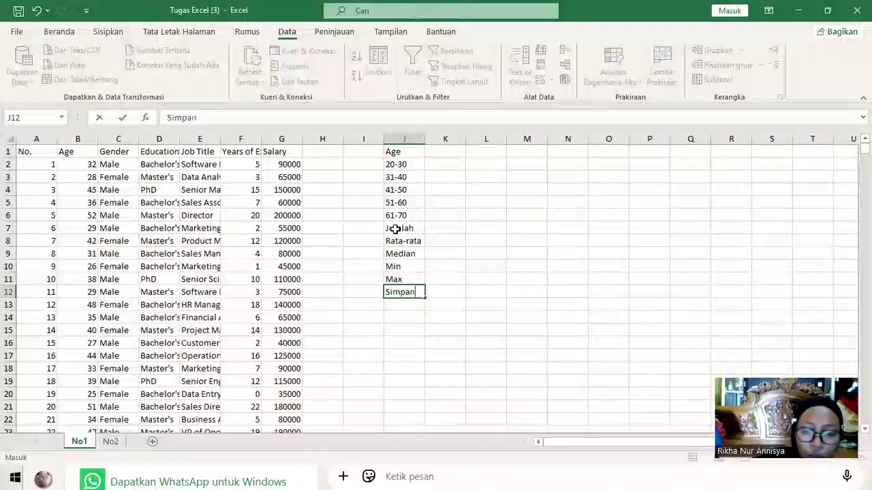
{"action": "type", "text": "gan ba"}
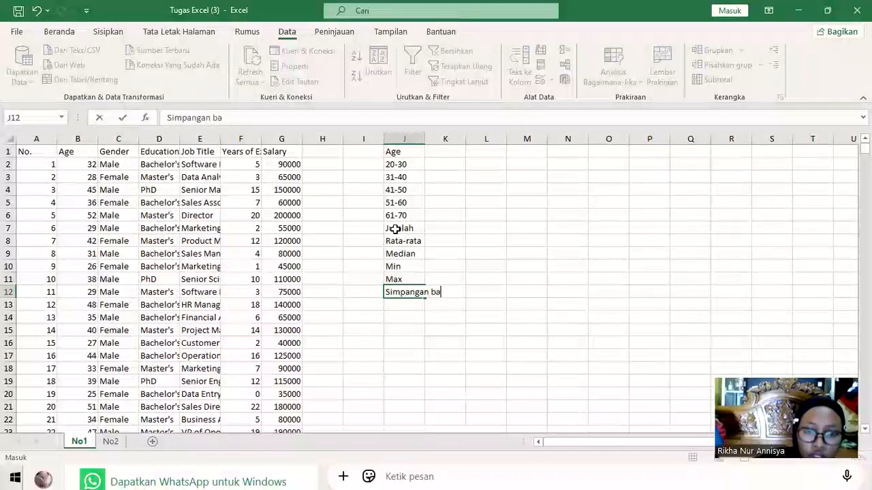
{"action": "type", "text": "ku"}
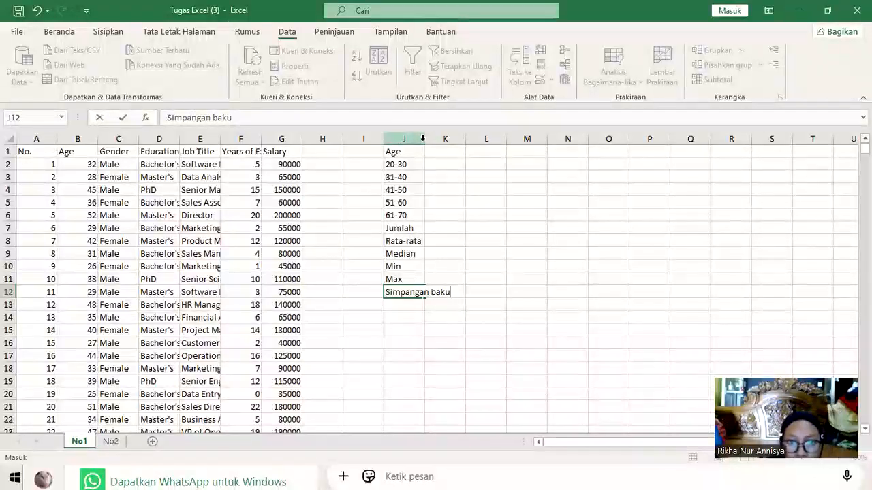
{"action": "left_click", "coordinate": [423, 139]}
{"action": "left_click_drag", "start_coordinate": [427, 139], "coordinate": [458, 147]}
Enter the heading "Total" in cell K1 beside the Age heading of the summary table
{"action": "left_click", "coordinate": [485, 152]}
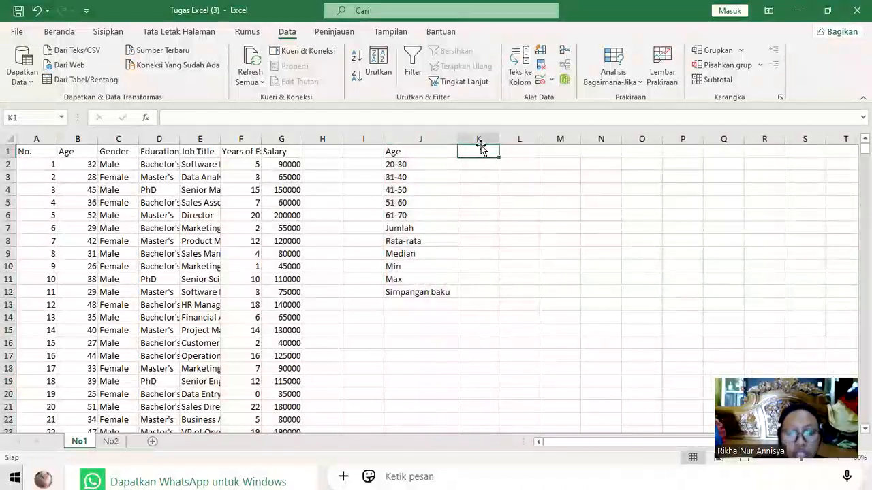
{"action": "type", "text": "Tota"}
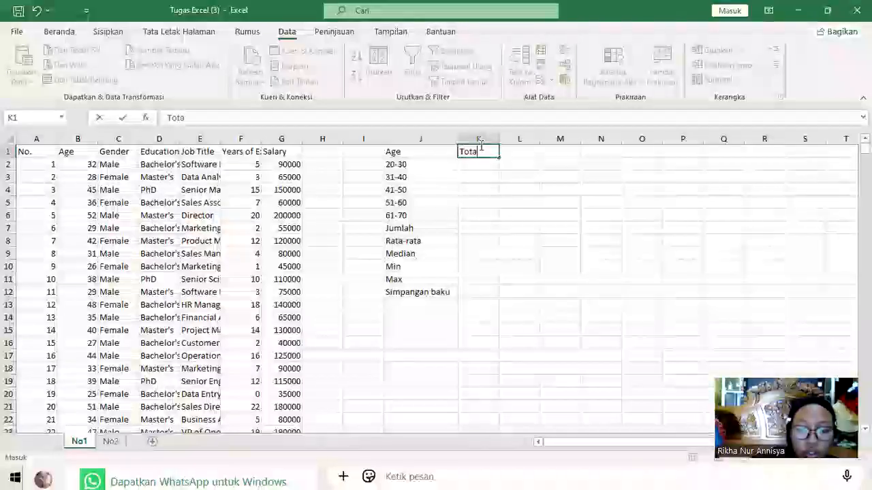
{"action": "type", "text": "l"}
{"action": "key", "text": "Return"}
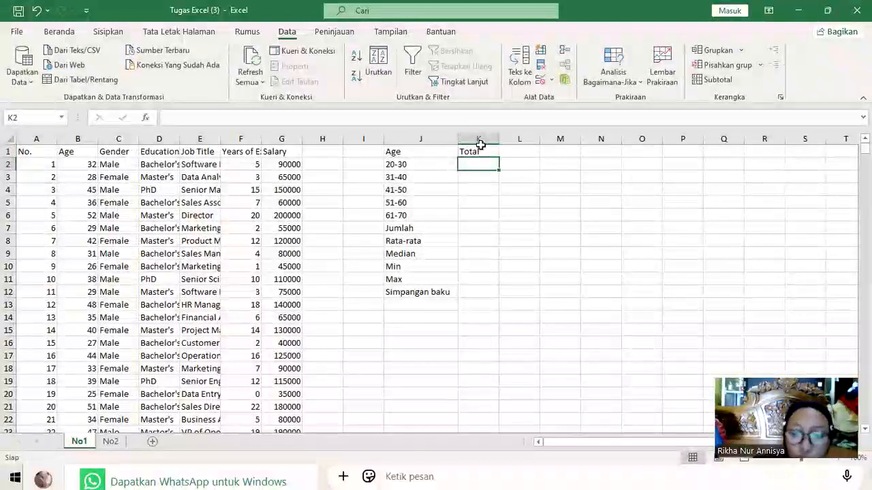
Start a COUNTIFS formula in K2 for the 20-30 row, with column B as first range and ">=20" as its criterion
{"action": "type", "text": "=co"}
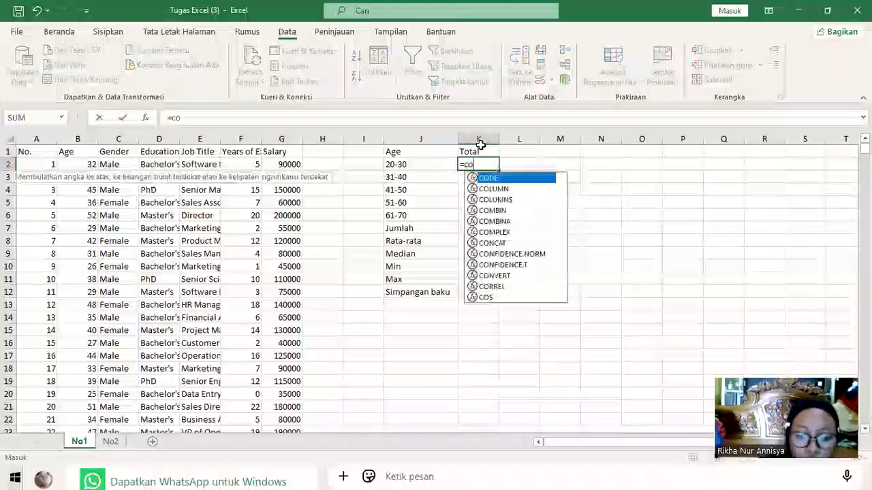
{"action": "type", "text": "untis"}
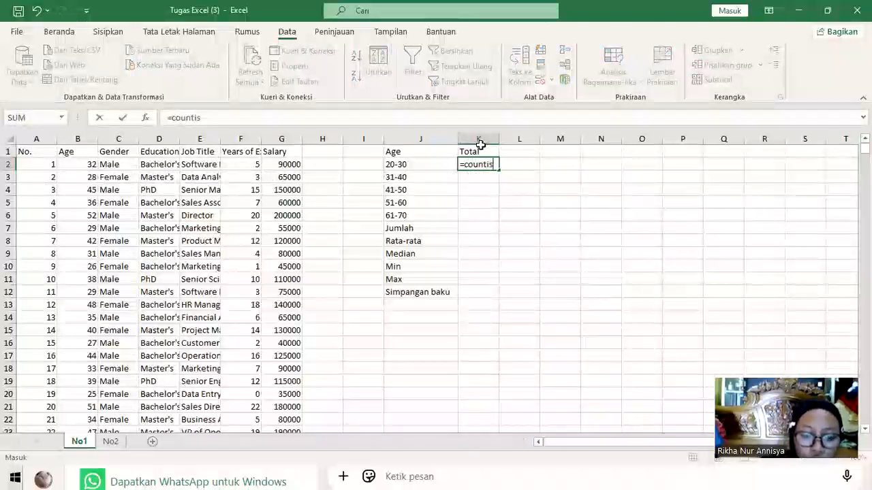
{"action": "key", "text": "BackSpace"}
{"action": "type", "text": "fs"}
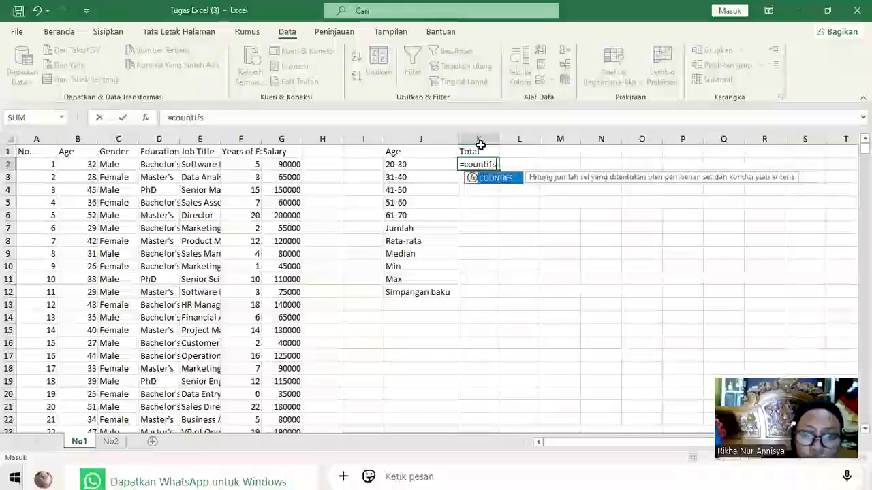
{"action": "type", "text": "("}
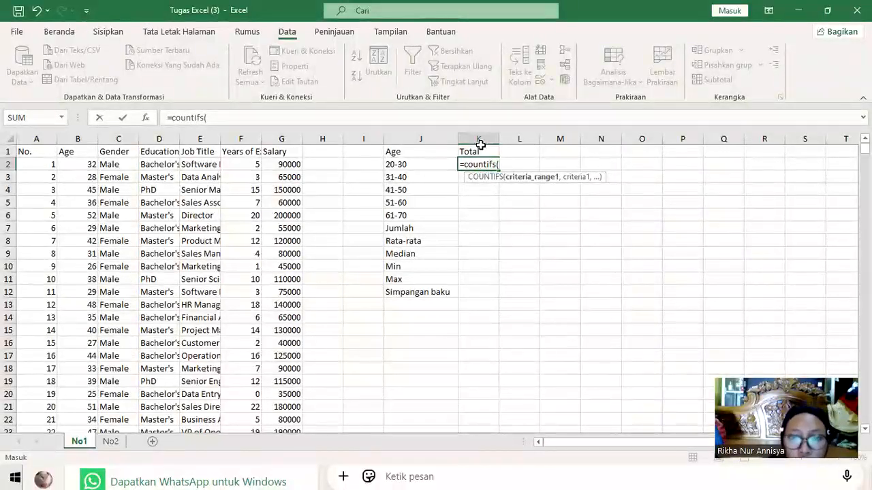
{"action": "left_click", "coordinate": [85, 139]}
{"action": "type", "text": ",\">="}
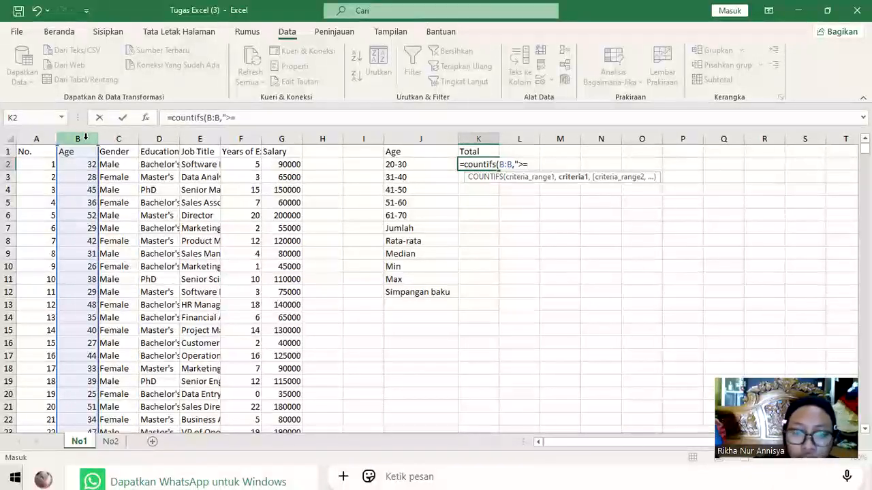
{"action": "type", "text": "0\","}
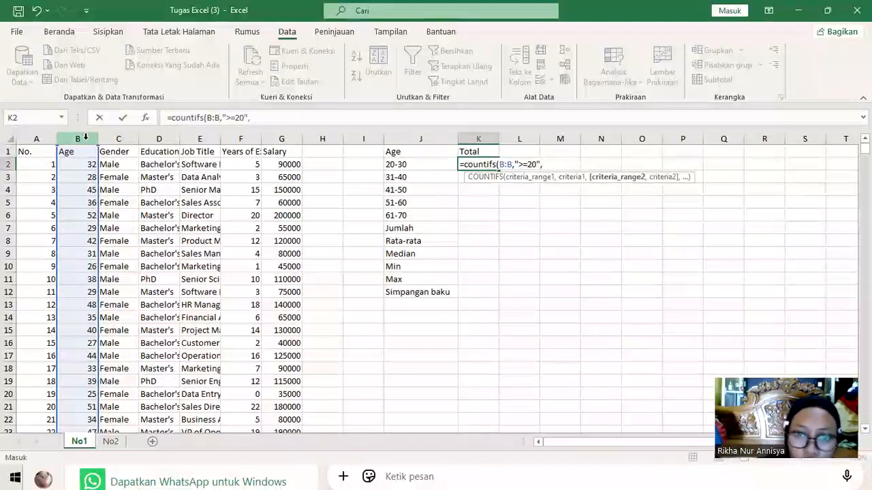
Complete the K2 formula with column B as second range and "<=30" as its criterion
{"action": "left_click", "coordinate": [83, 138]}
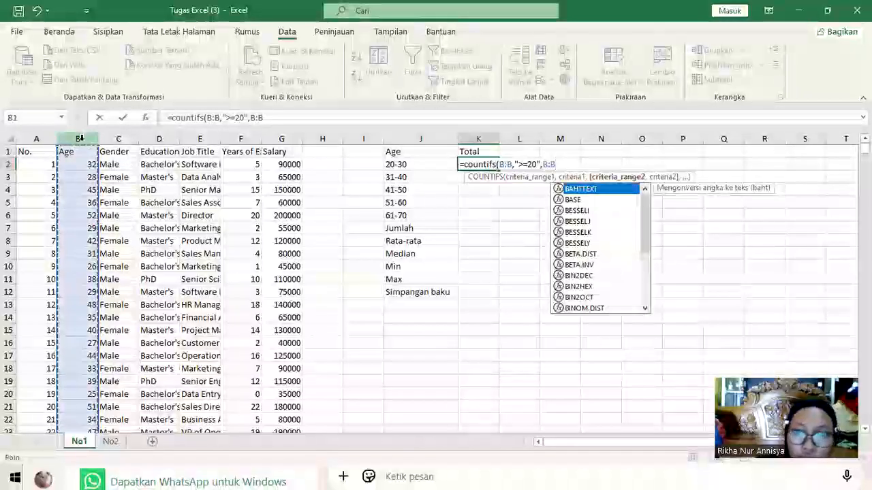
{"action": "type", "text": ","}
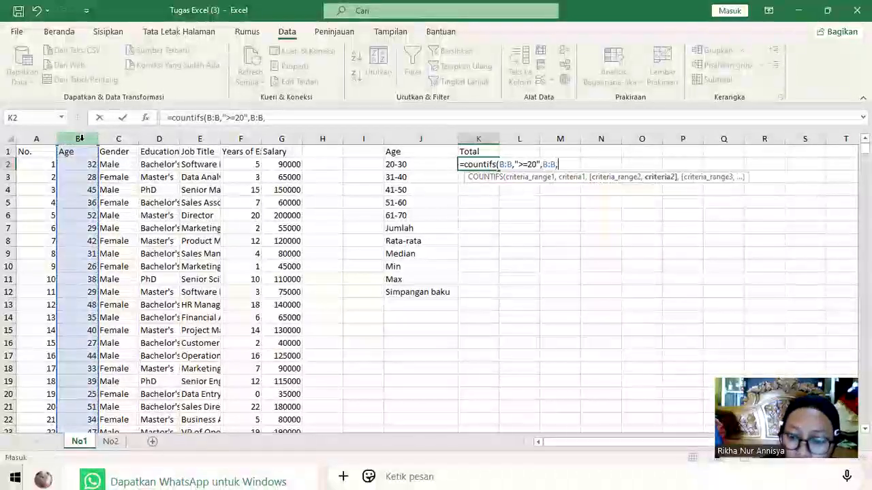
{"action": "type", "text": "\""}
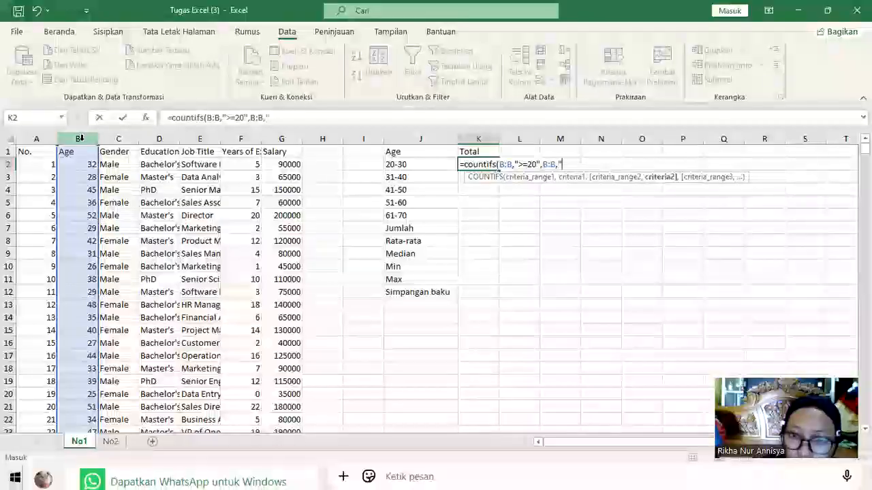
{"action": "type", "text": "<"}
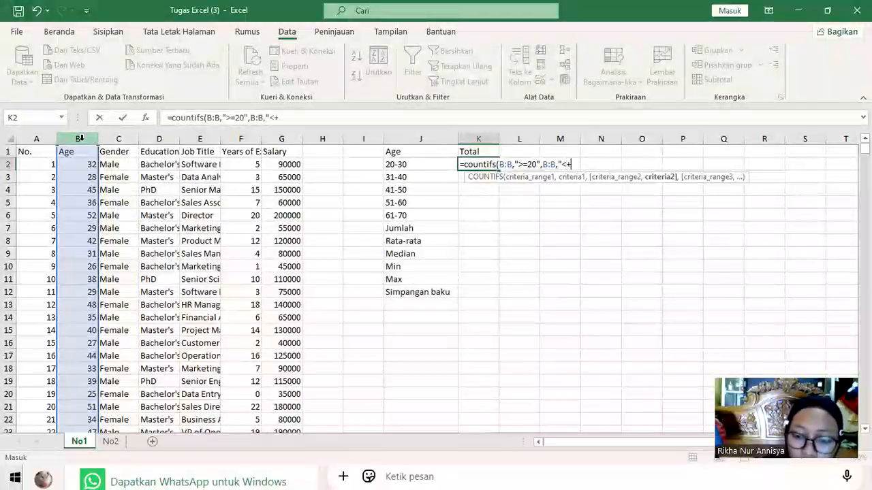
{"action": "type", "text": "+"}
{"action": "key", "text": "BackSpace"}
{"action": "type", "text": "=30"}
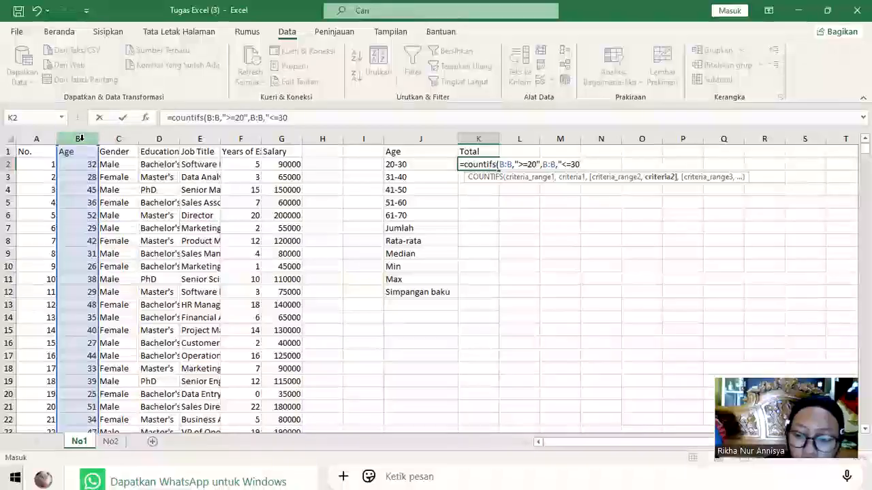
{"action": "type", "text": "\")"}
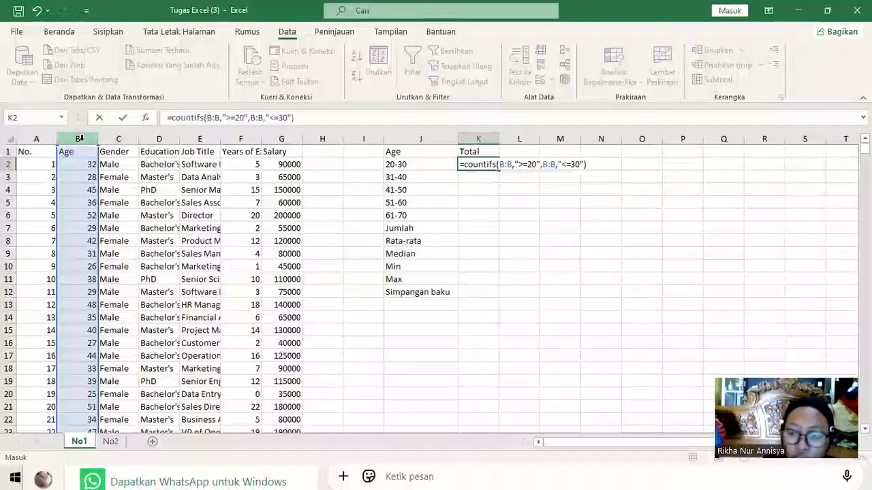
{"action": "key", "text": "Return"}
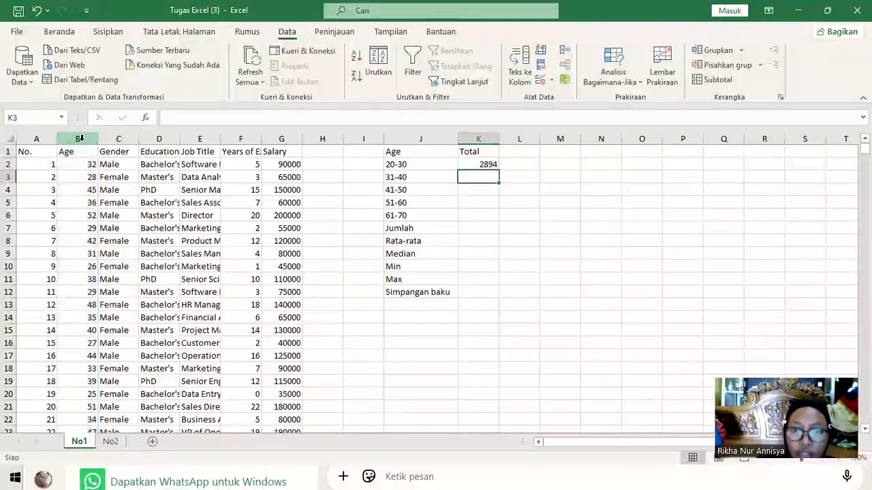
Start a COUNTIFS formula in K3 for the 31-40 row, with column B as first range and ">=31" as its criterion
{"action": "type", "text": "="}
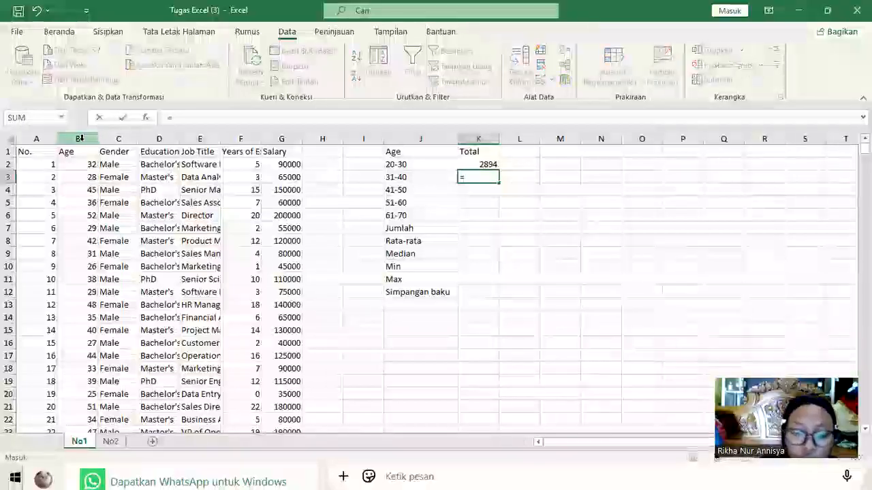
{"action": "type", "text": "count"}
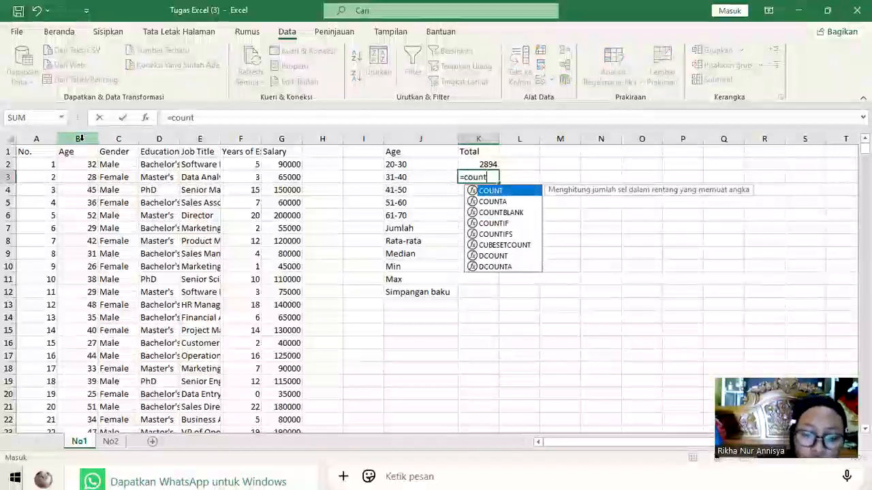
{"action": "type", "text": "ifs("}
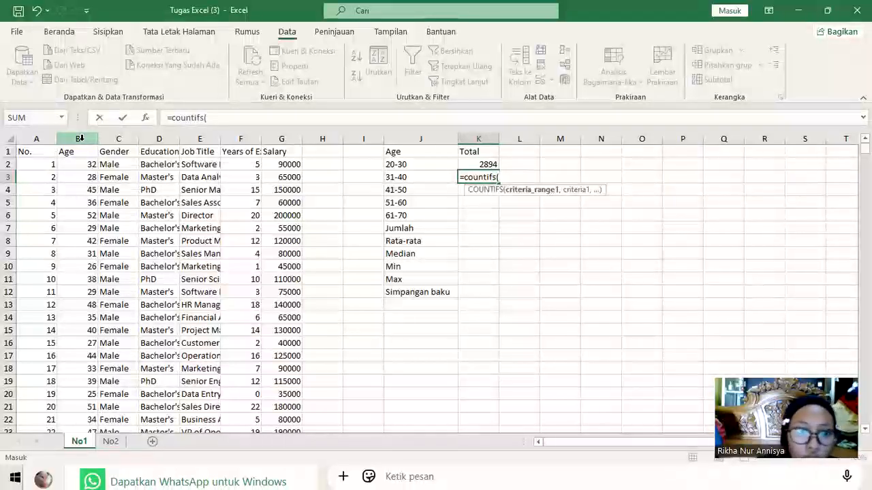
{"action": "left_click", "coordinate": [80, 139]}
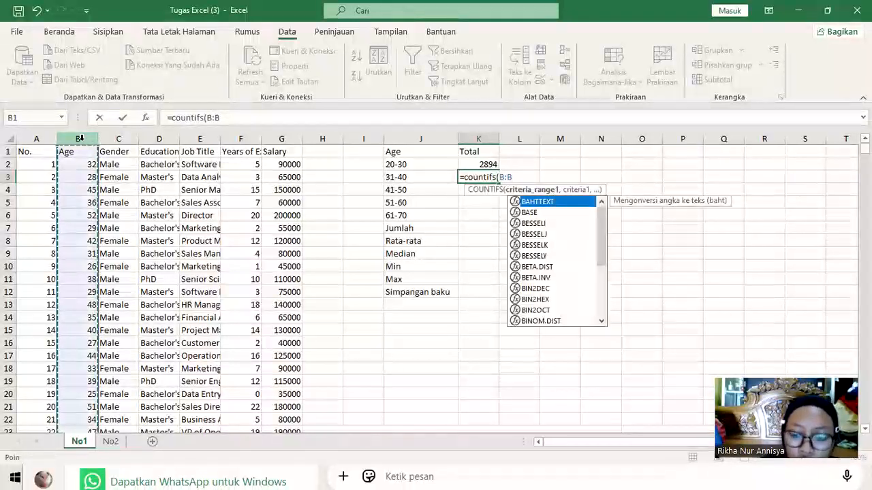
{"action": "type", "text": ",\">="}
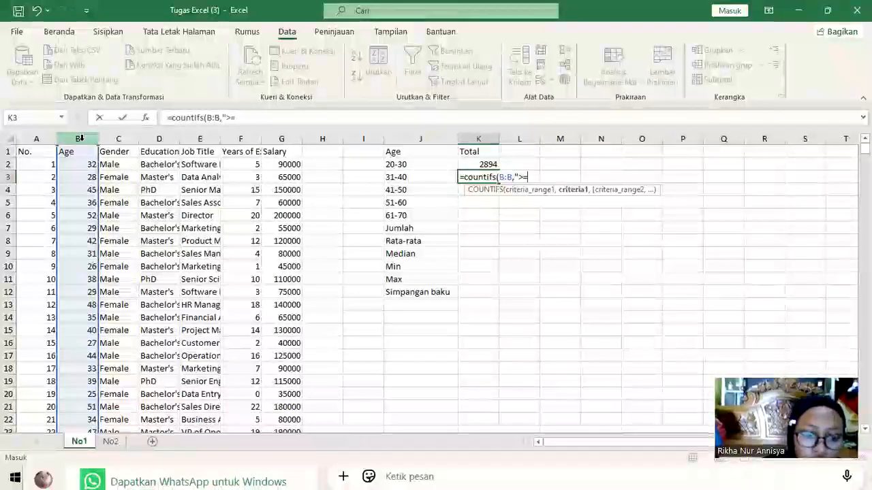
{"action": "type", "text": "31"}
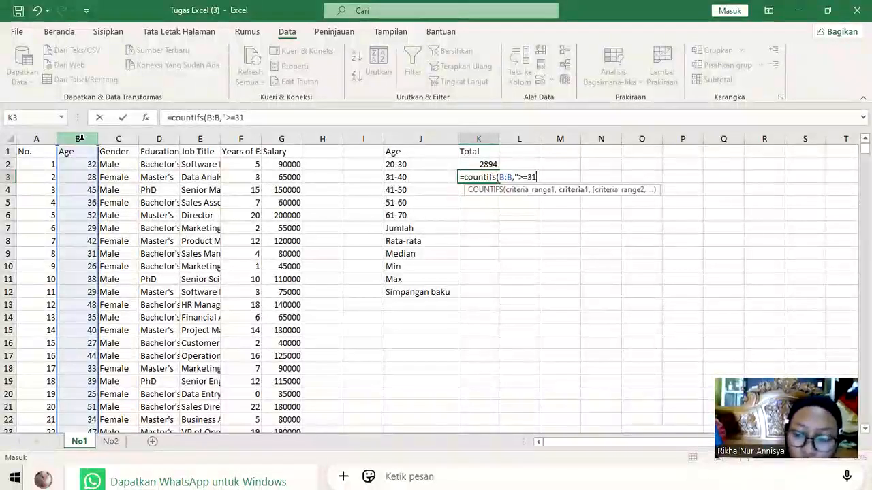
{"action": "type", "text": "\","}
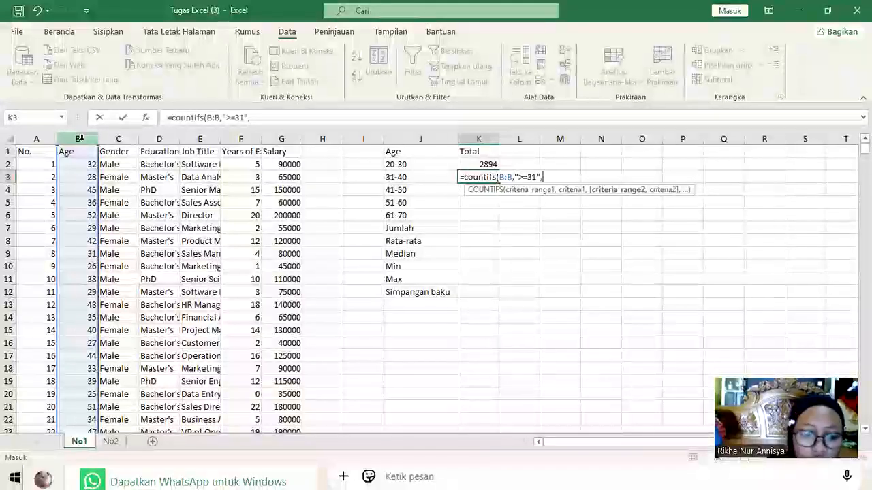
Complete the K3 formula with column B as second range and "<=40" as its criterion
{"action": "left_click", "coordinate": [80, 138]}
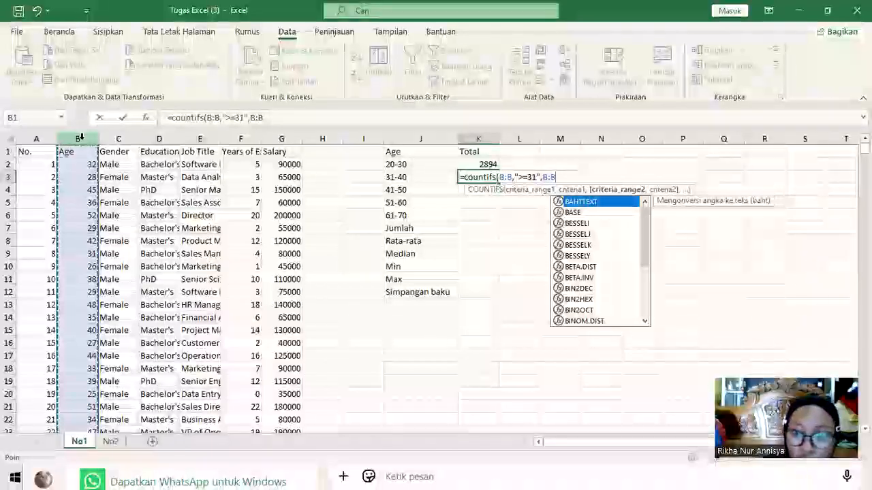
{"action": "type", "text": ","}
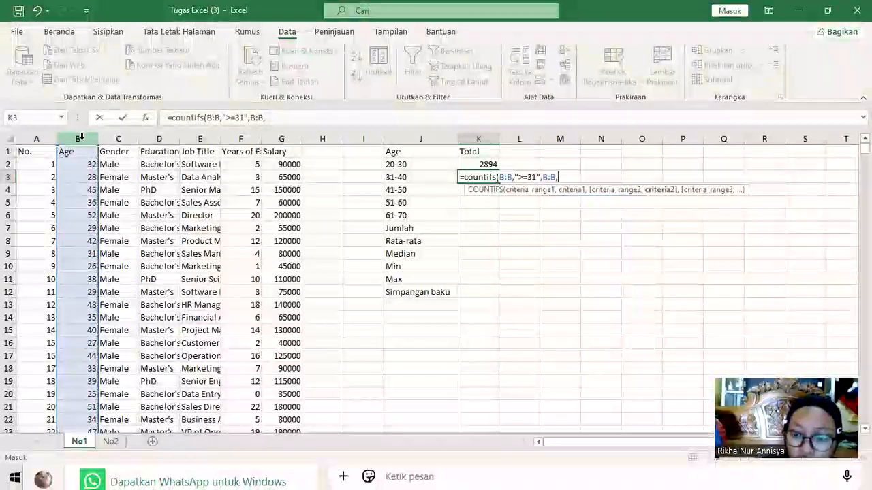
{"action": "type", "text": "\">"}
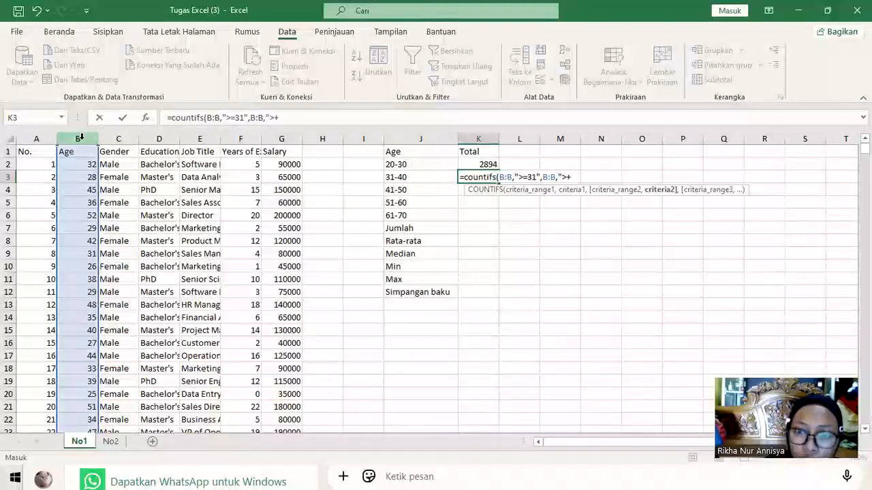
{"action": "type", "text": "=31\",B:B,\"<="}
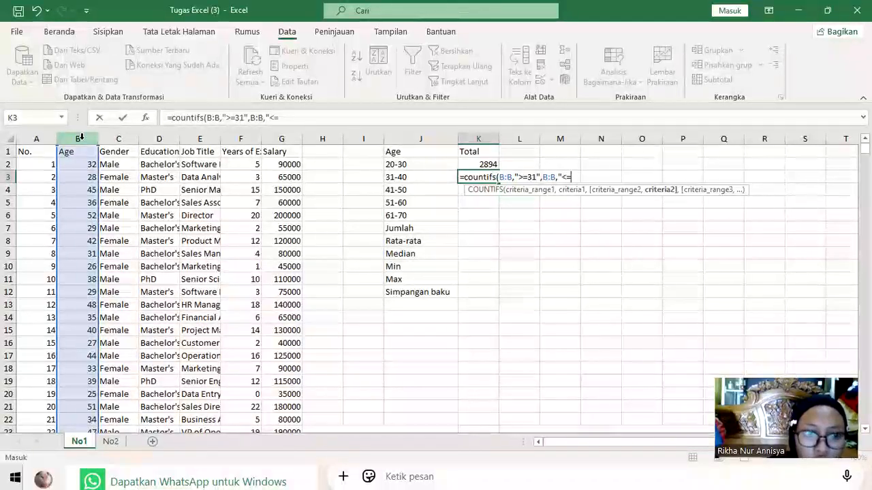
{"action": "type", "text": "40"}
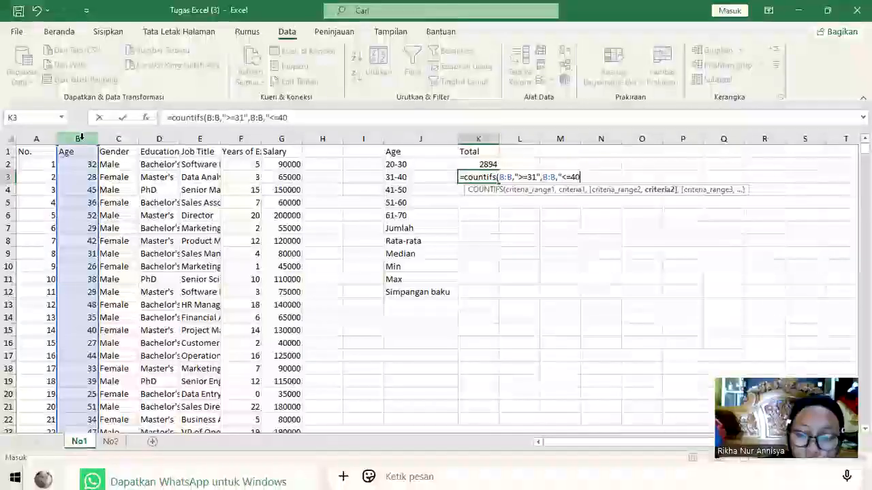
{"action": "type", "text": "\""}
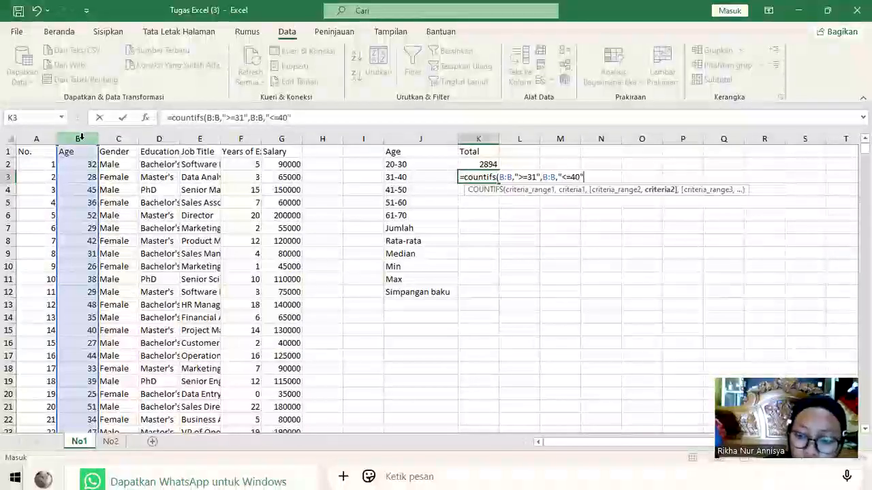
{"action": "type", "text": ")"}
{"action": "key", "text": "Return"}
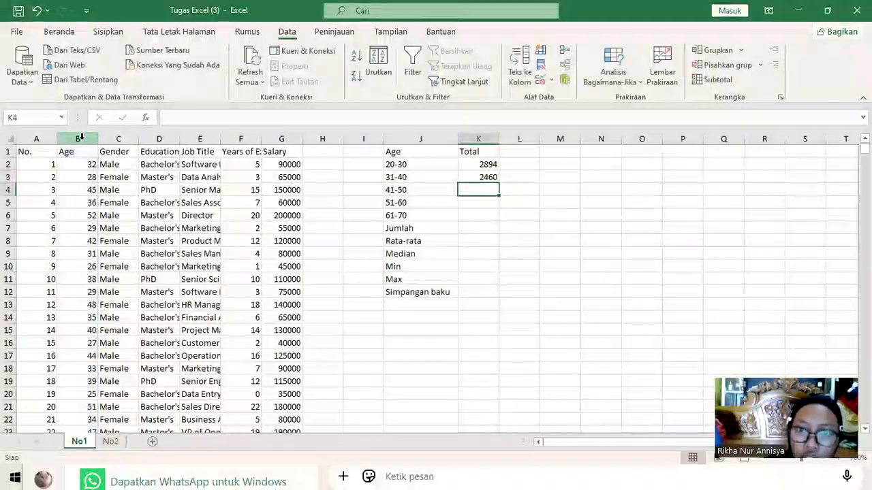
Start a COUNTIFS formula in K4 for the 41-50 row, with column B as first range and ">=41" as its criterion
{"action": "type", "text": "co"}
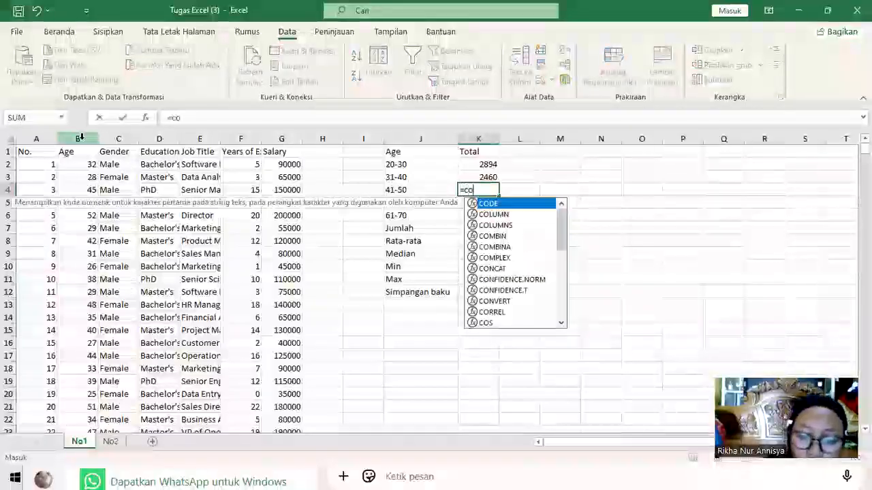
{"action": "type", "text": "untifs"}
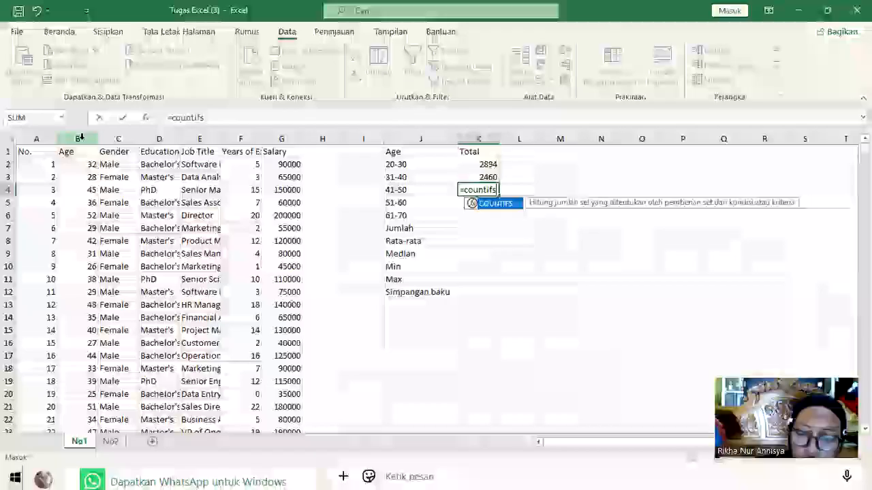
{"action": "type", "text": "("}
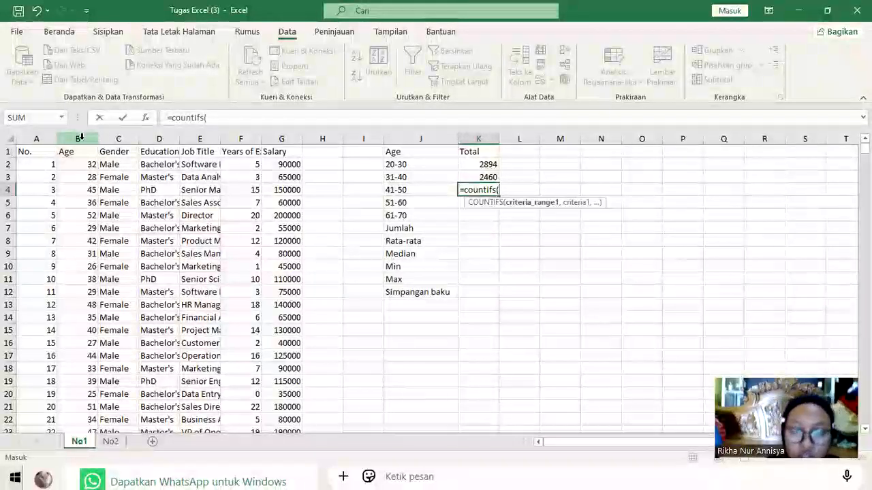
{"action": "left_click", "coordinate": [80, 138]}
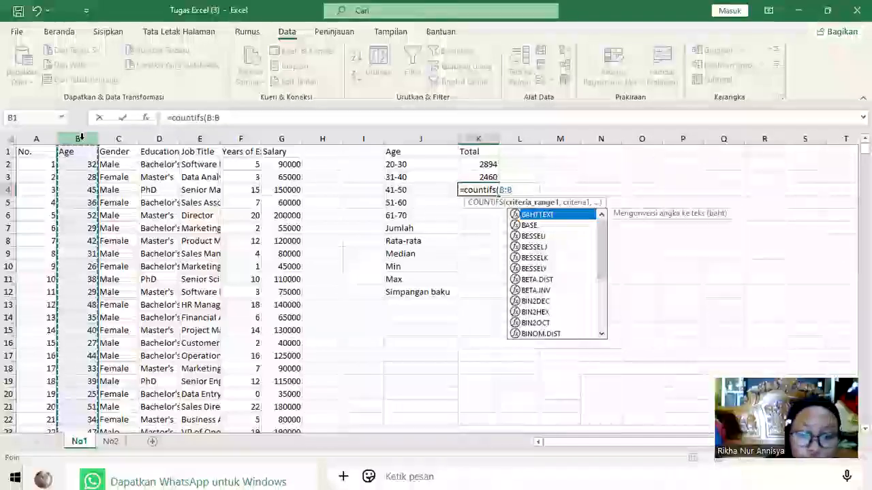
{"action": "type", "text": ",\""}
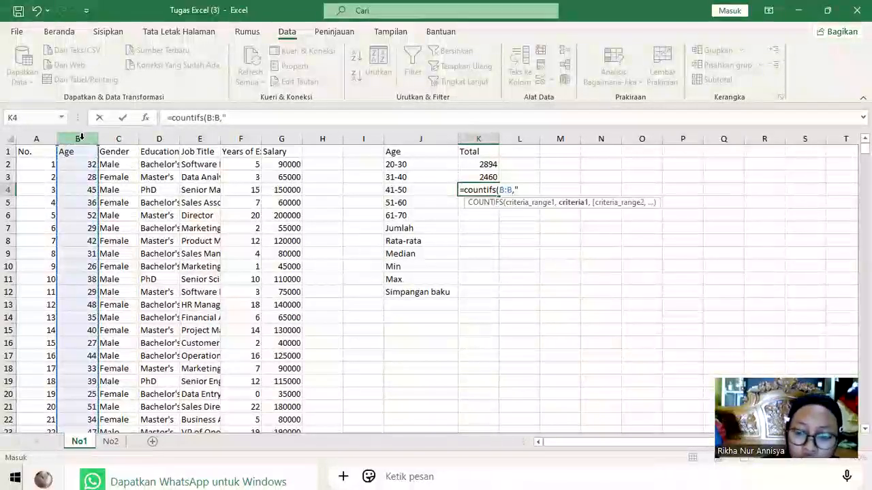
{"action": "type", "text": ">+"}
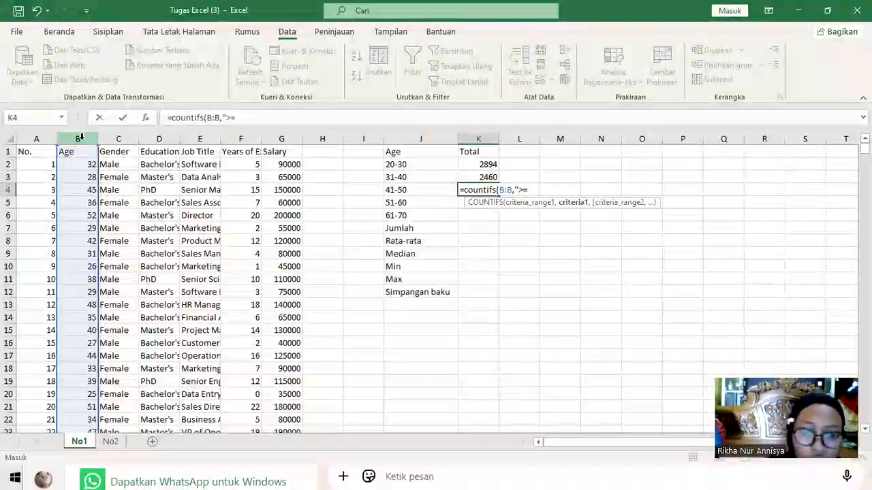
{"action": "type", "text": "41"}
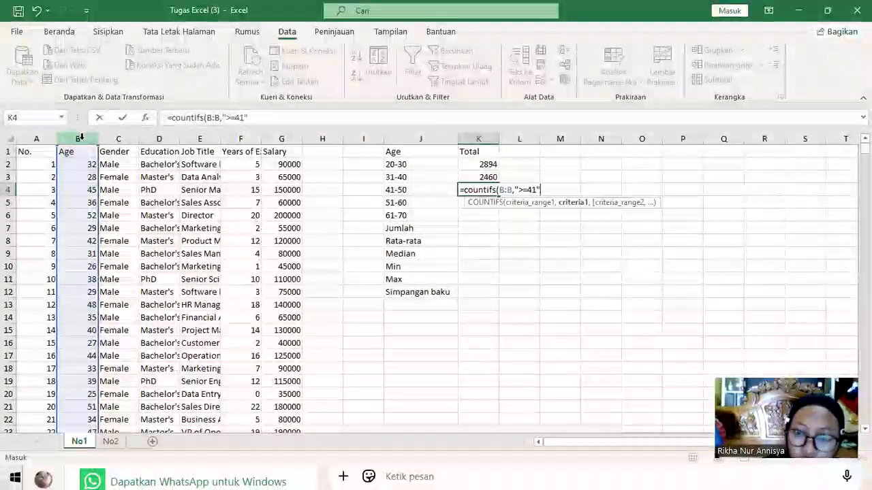
{"action": "type", "text": "\","}
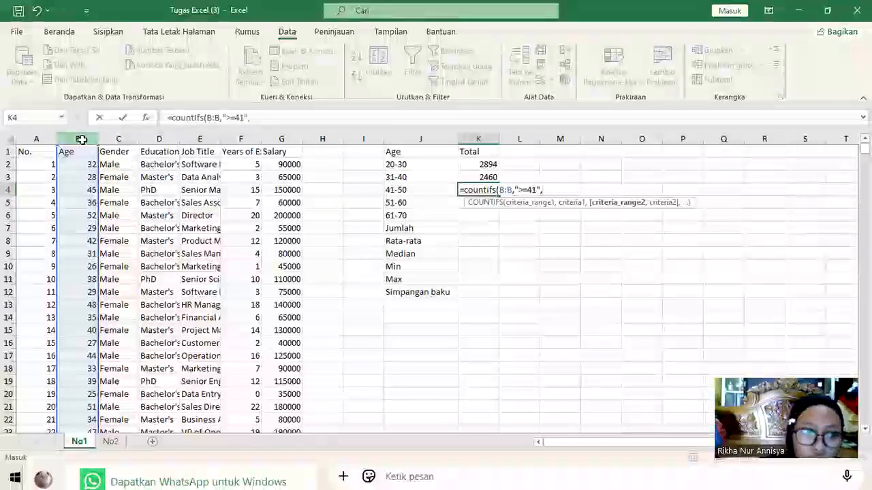
Complete the K4 formula with column B as second range and "<=50" as its criterion
{"action": "left_click", "coordinate": [81, 139]}
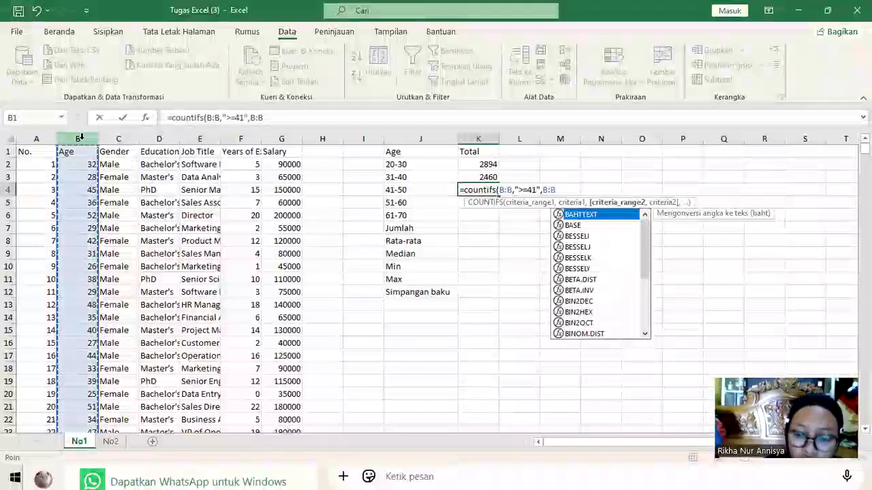
{"action": "type", "text": ",\"<=5"}
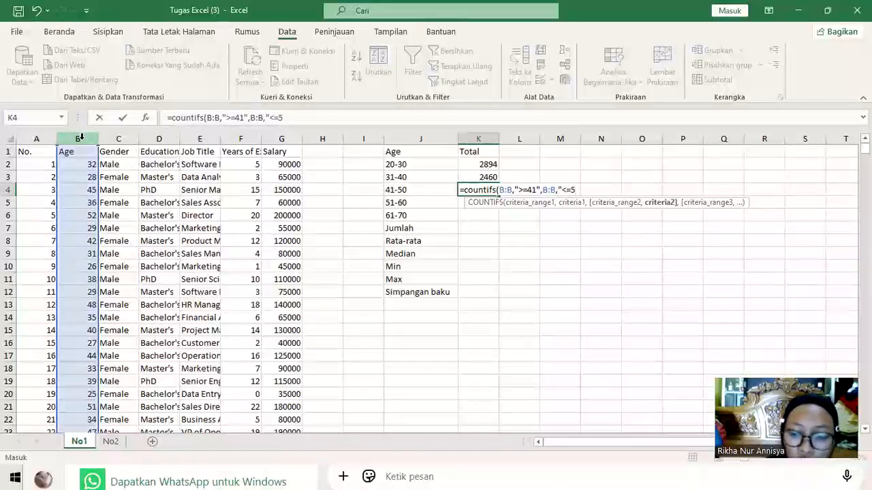
{"action": "type", "text": "\")"}
{"action": "key", "text": "Return"}
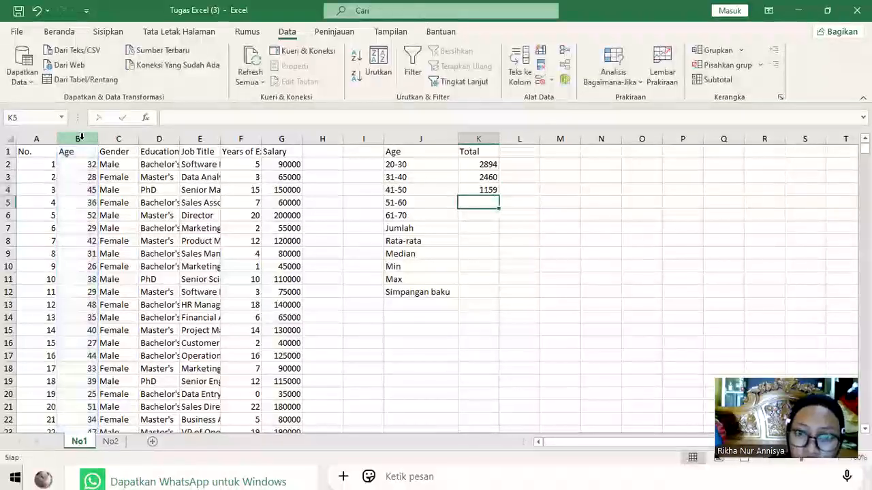
Start a COUNTIFS formula in K5 for the 51-60 row, with column B as first range and ">=51" as its criterion
{"action": "type", "text": "=cou"}
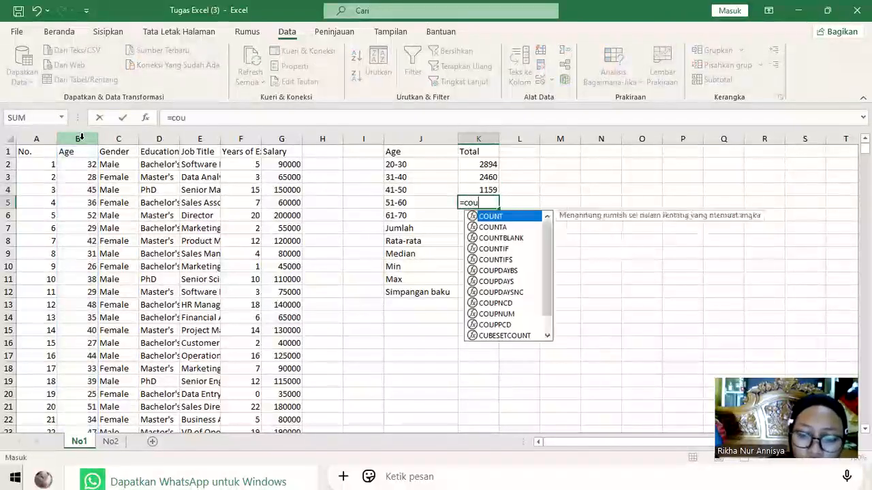
{"action": "type", "text": "ntifs"}
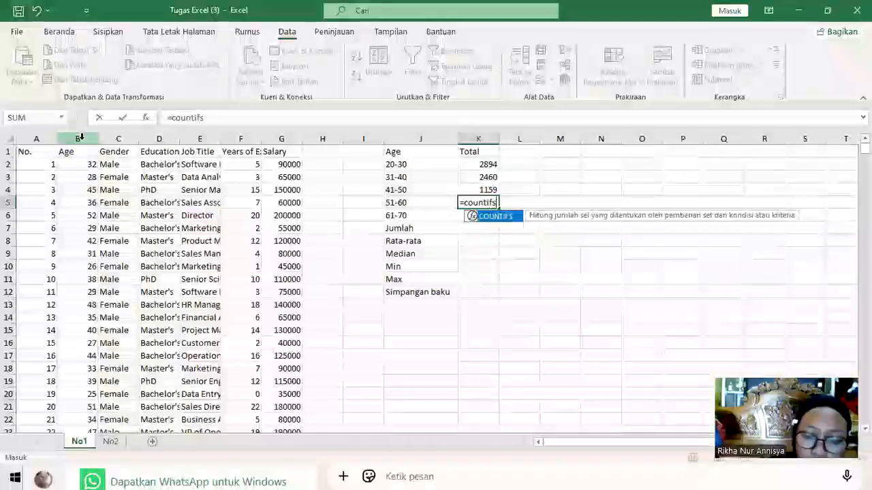
{"action": "type", "text": "("}
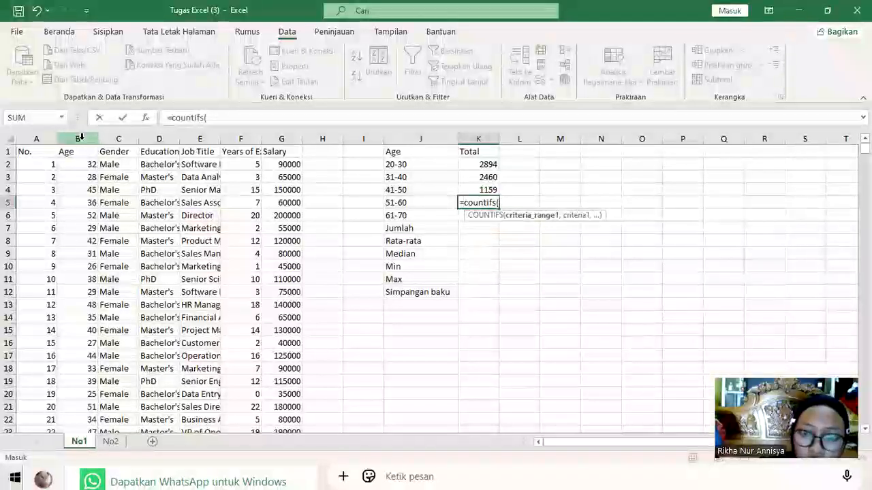
{"action": "left_click", "coordinate": [80, 138]}
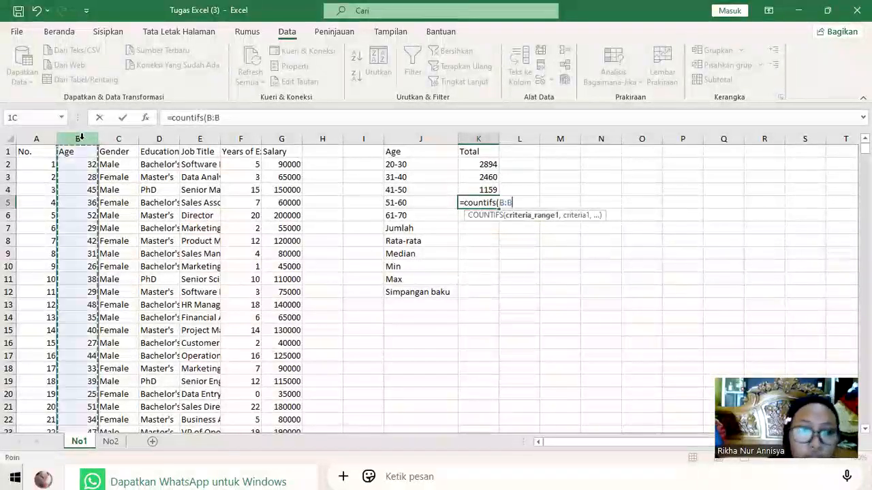
{"action": "type", "text": ","}
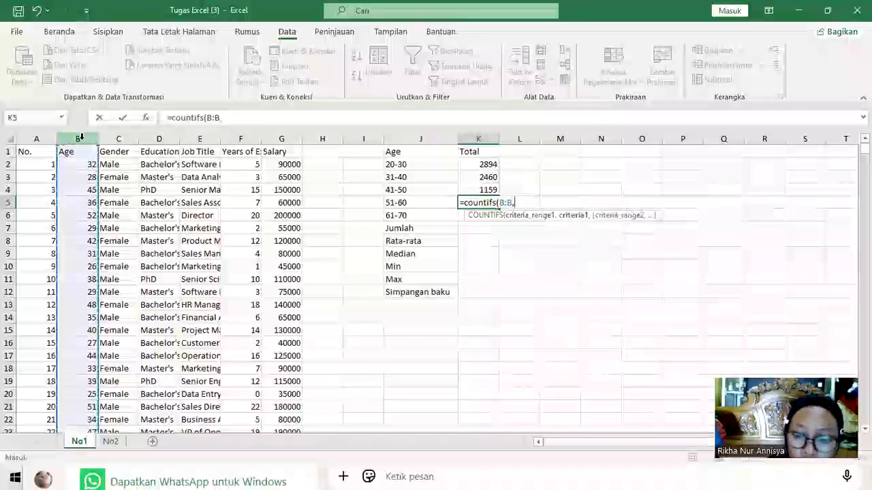
{"action": "type", "text": "\">"}
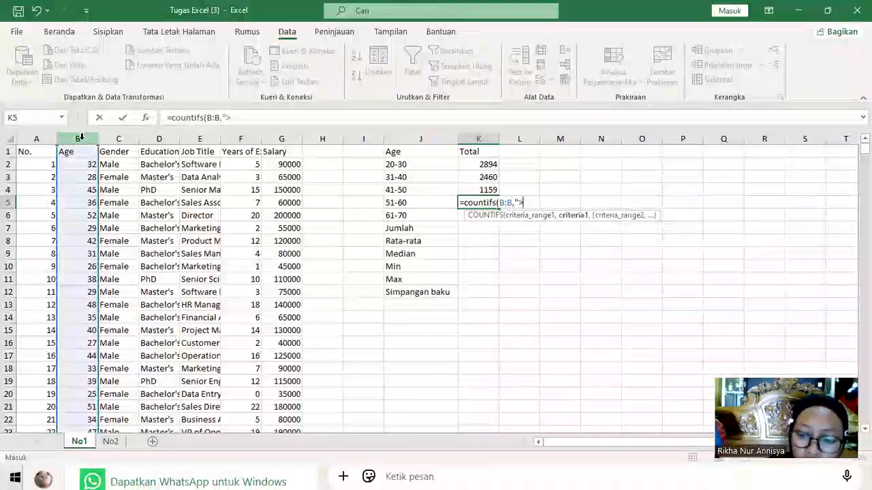
{"action": "type", "text": "+"}
{"action": "key", "text": "BackSpace"}
{"action": "type", "text": "="}
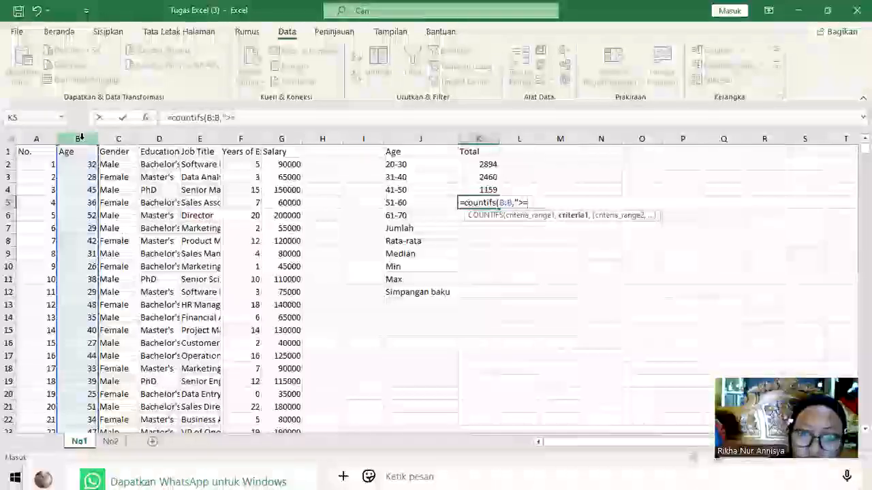
{"action": "type", "text": "51\""}
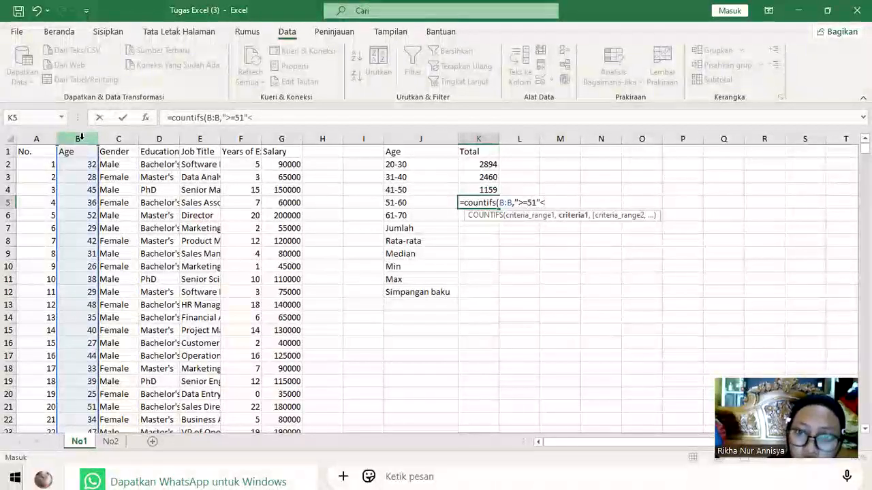
Complete the K5 formula with column B as second range and "<=60" as its criterion
{"action": "type", "text": ","}
{"action": "left_click", "coordinate": [81, 138]}
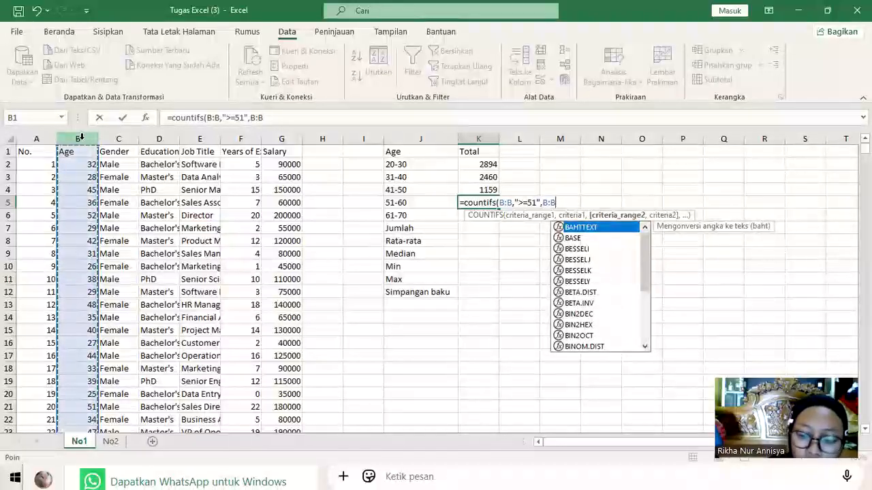
{"action": "type", "text": "<"}
{"action": "key", "text": "BackSpace"}
{"action": "type", "text": ","}
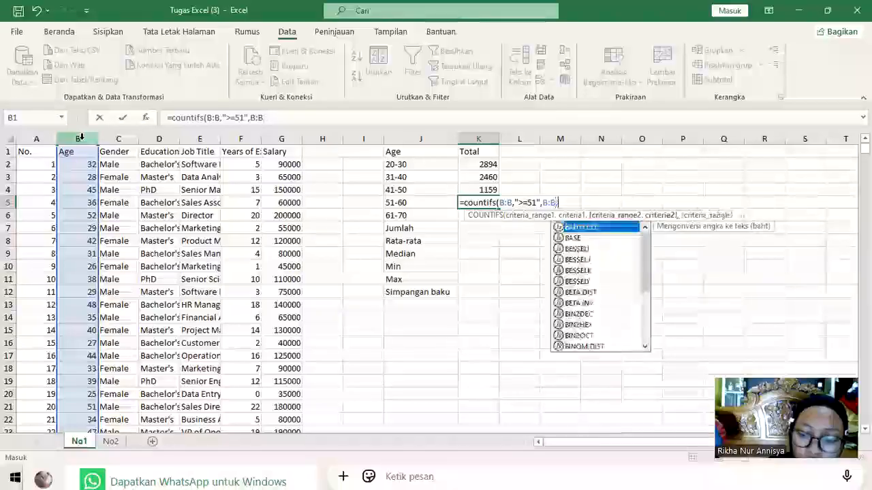
{"action": "type", "text": "\""}
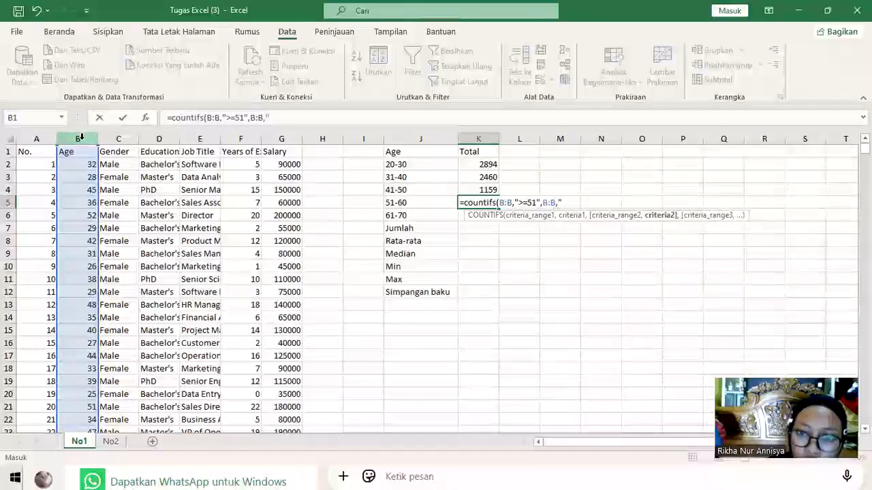
{"action": "type", "text": "<=60\""}
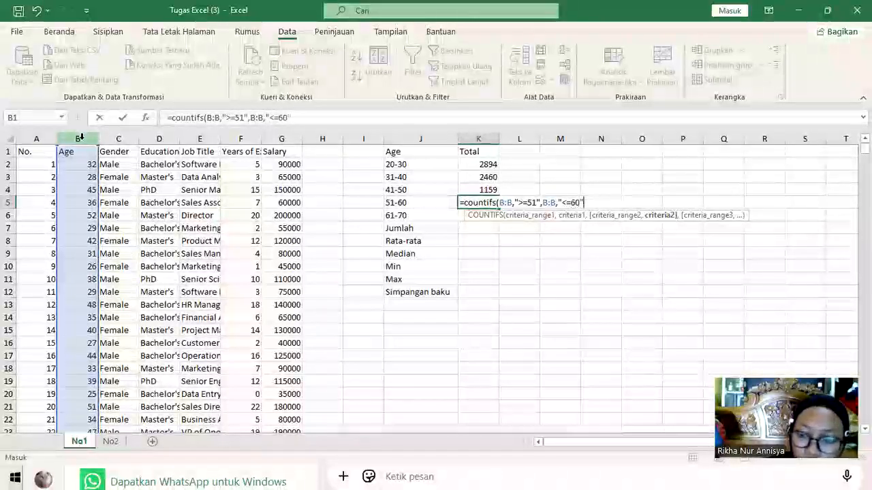
{"action": "type", "text": ")"}
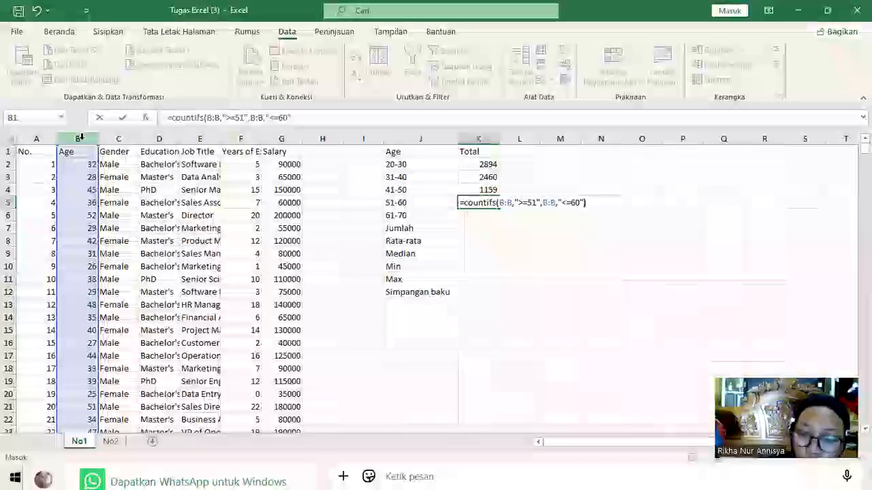
{"action": "key", "text": "Return"}
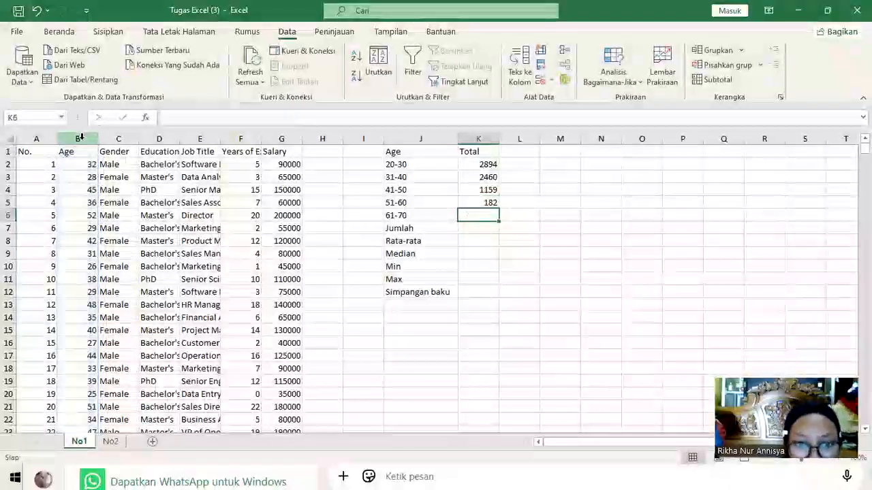
Start a COUNTIFS formula in K6 for the 61-70 row, with column B as first range and ">=61" as its criterion
{"action": "type", "text": "="}
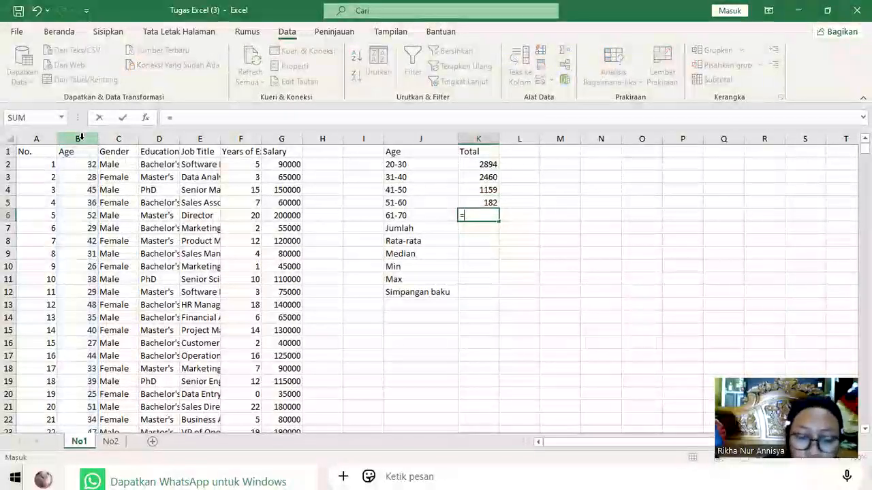
{"action": "type", "text": "countifs"}
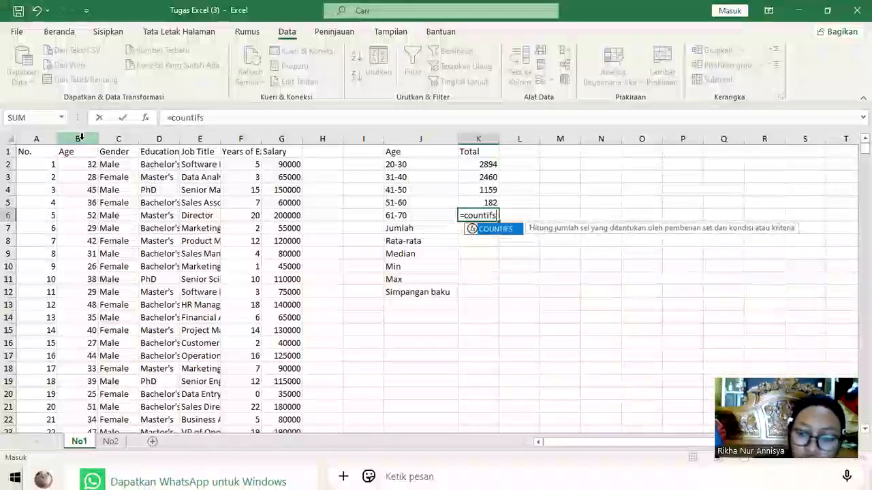
{"action": "type", "text": "("}
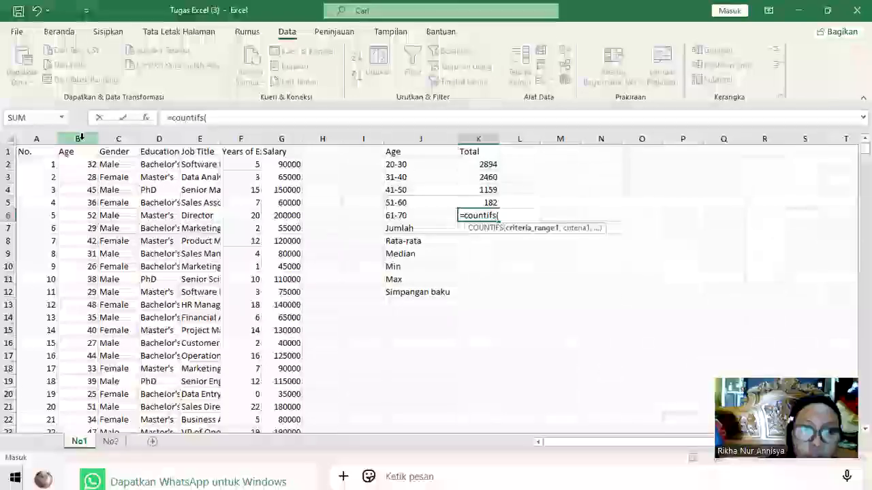
{"action": "left_click", "coordinate": [80, 138]}
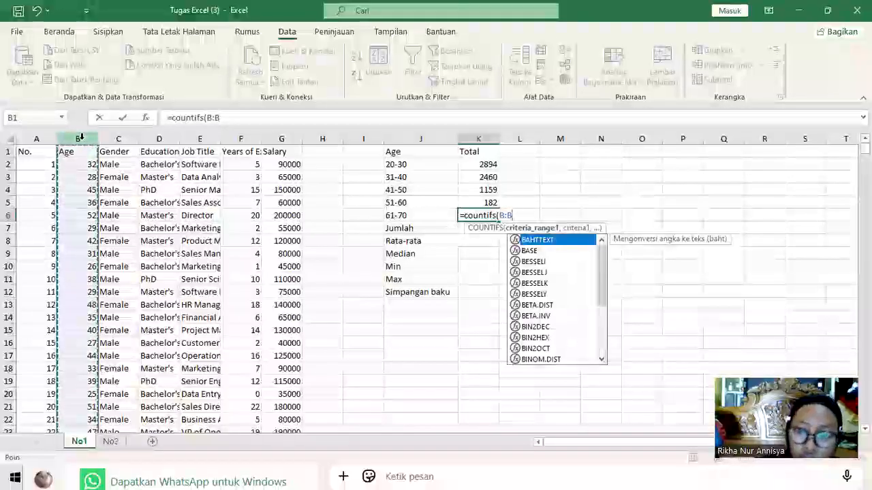
{"action": "type", "text": ",\""}
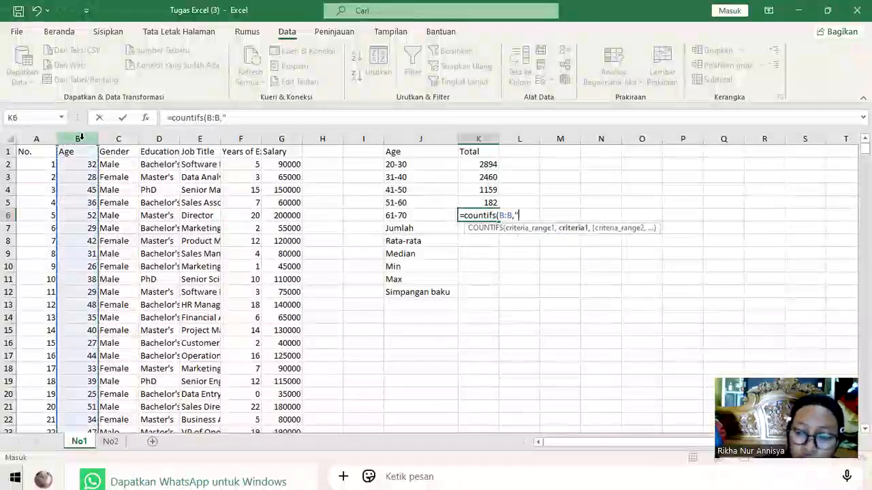
{"action": "type", "text": ">="}
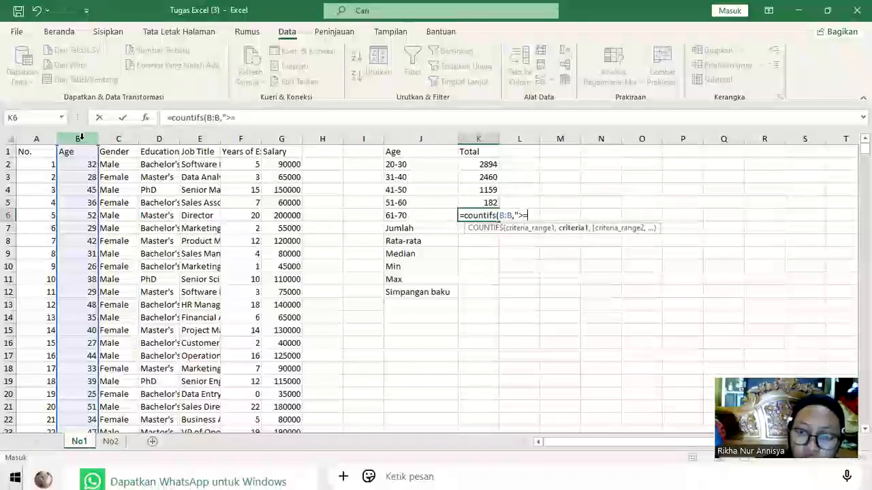
{"action": "type", "text": "6"}
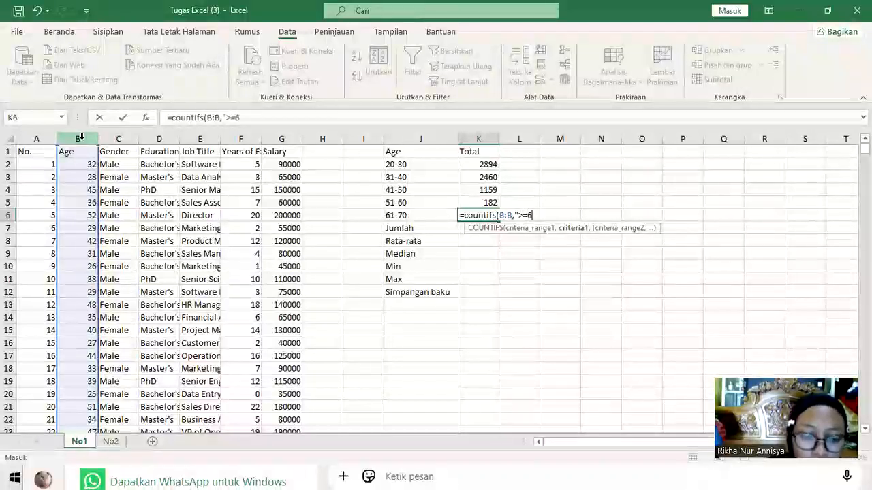
{"action": "type", "text": "1\","}
Complete the K6 formula with column B as second range and "<=70" as its criterion
{"action": "left_click", "coordinate": [80, 137]}
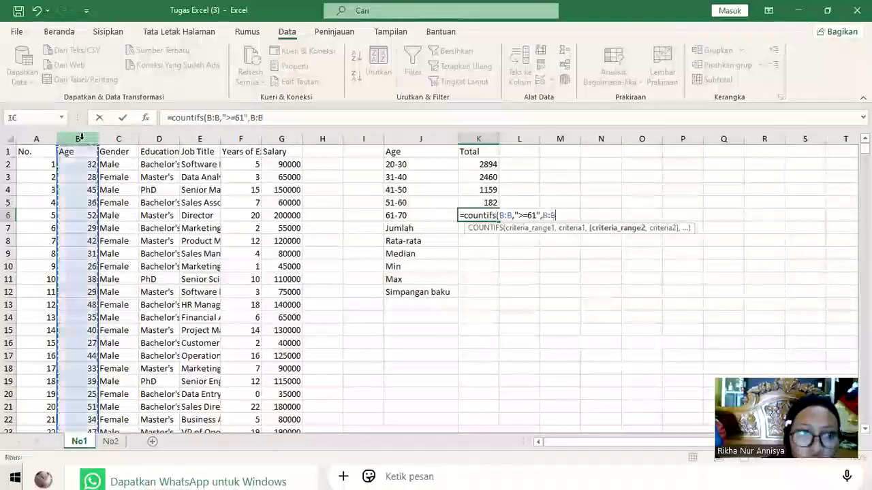
{"action": "type", "text": ","}
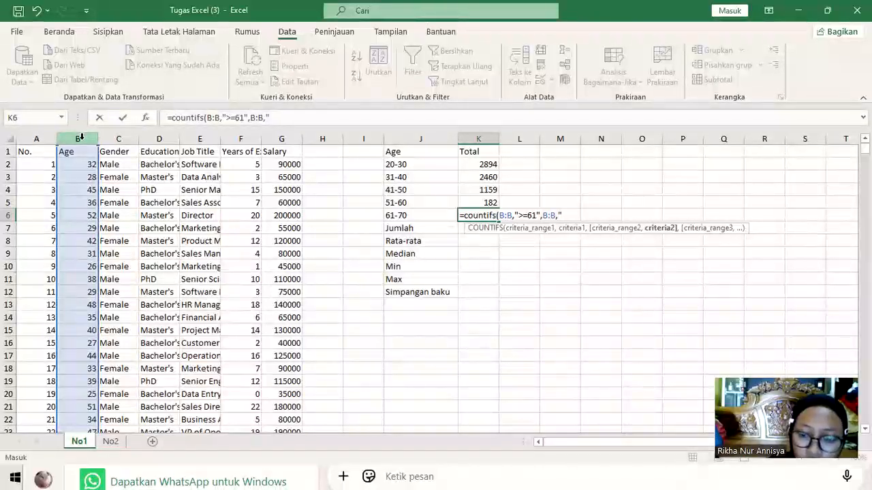
{"action": "type", "text": "<="}
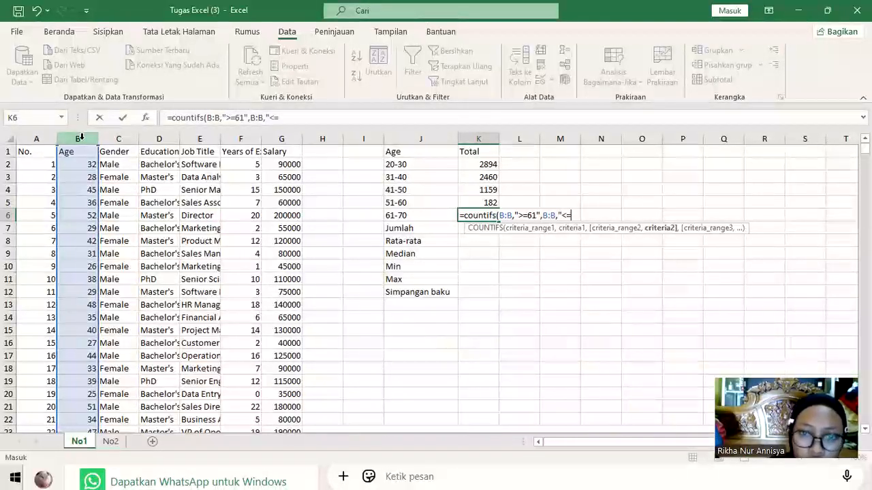
{"action": "type", "text": "70"}
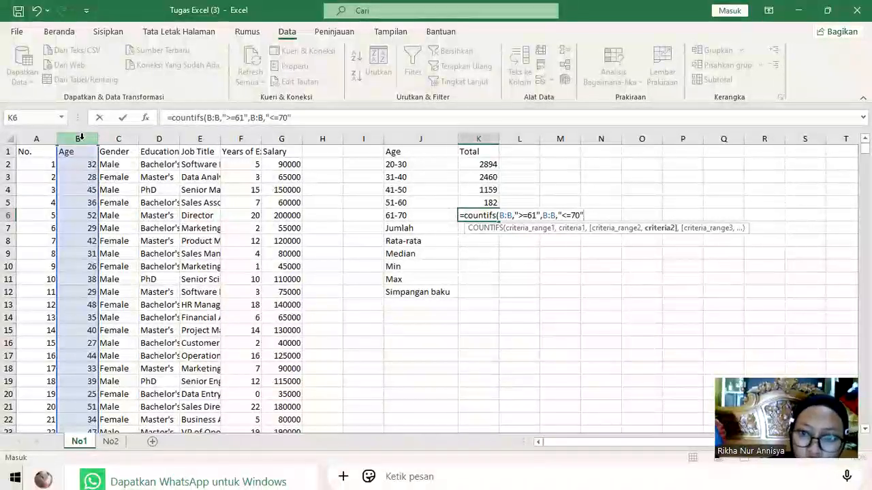
{"action": "type", "text": "\""}
{"action": "key", "text": "Return"}
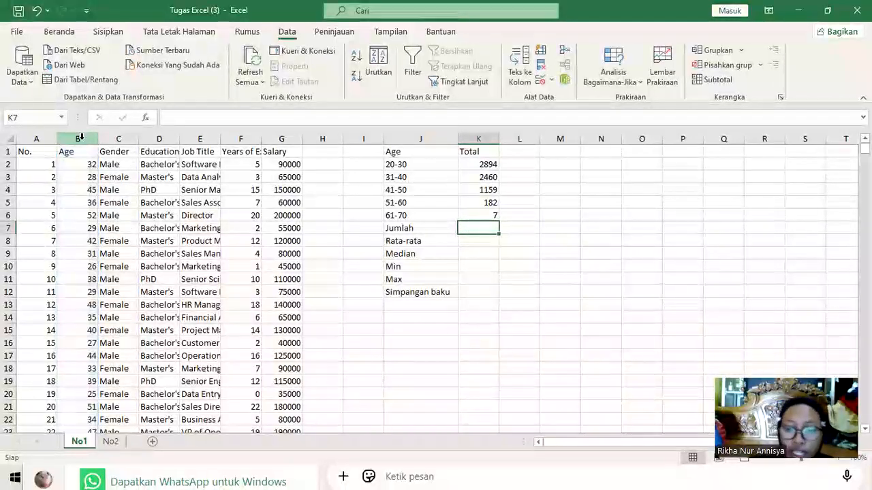
Total the age-range counts in the Jumlah row, K7, with a SUM formula over J2:K6
{"action": "type", "text": "="}
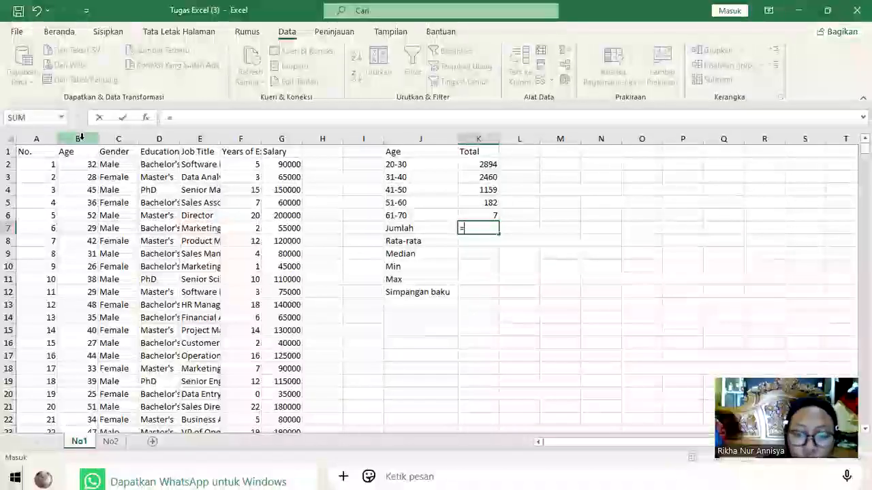
{"action": "type", "text": "sum"}
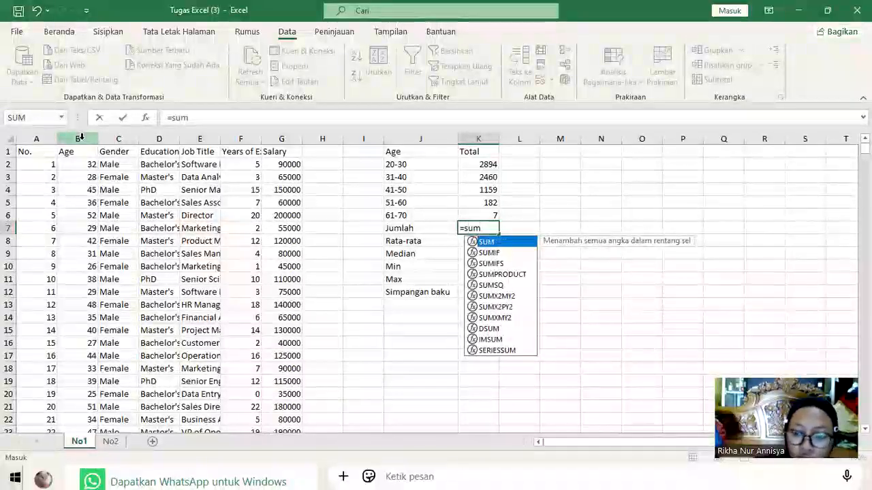
{"action": "type", "text": "("}
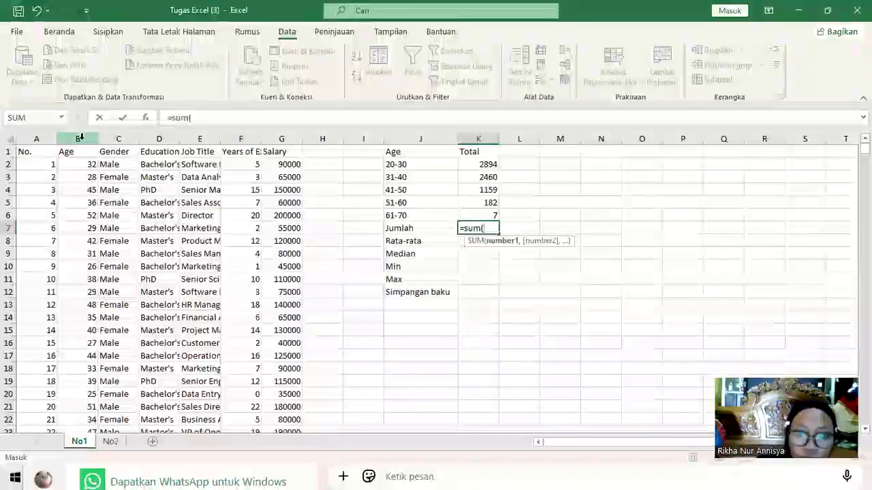
{"action": "left_click_drag", "start_coordinate": [423, 164], "coordinate": [477, 211]}
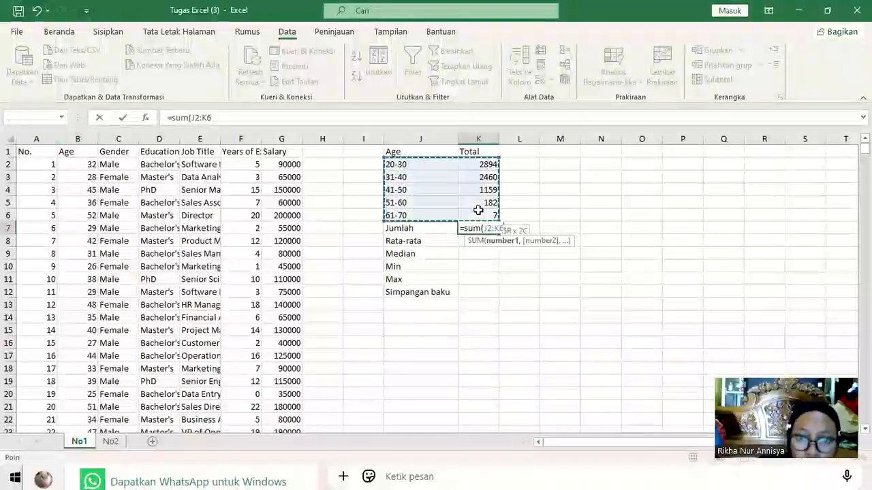
{"action": "type", "text": ")"}
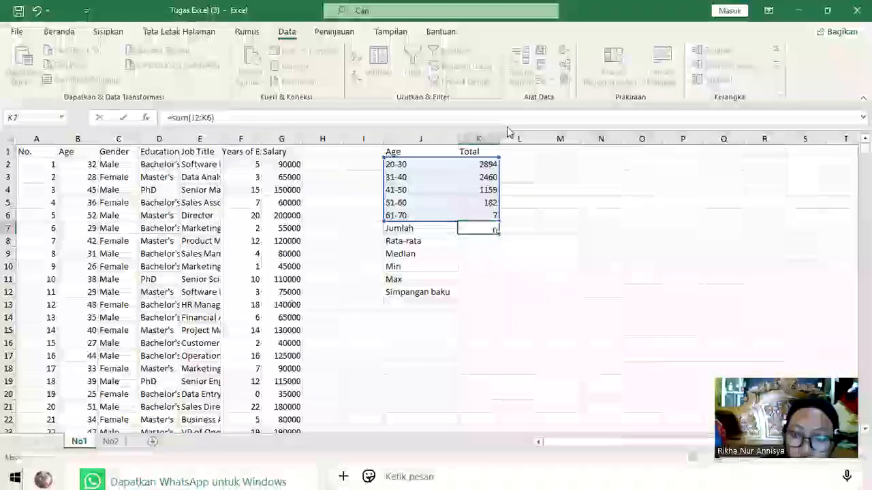
{"action": "key", "text": "Return"}
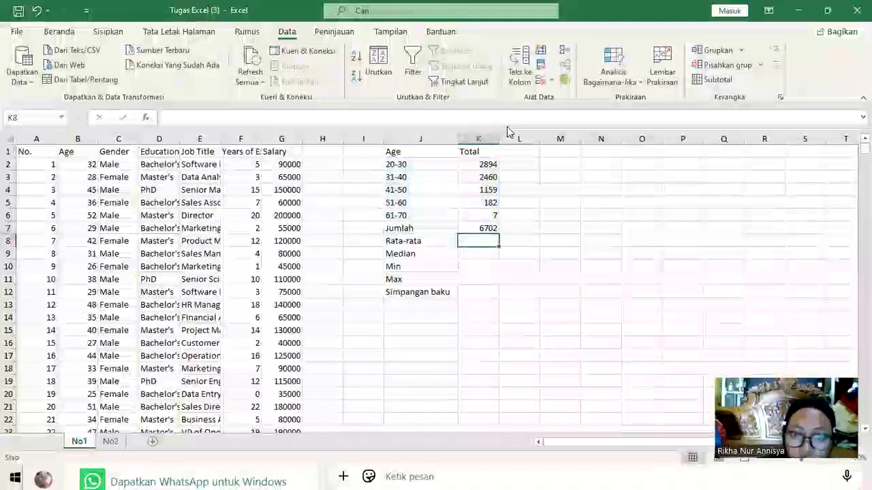
Calculate the Rata-rata in K8 with an AVERAGE formula over J2:K6
{"action": "type", "text": "="}
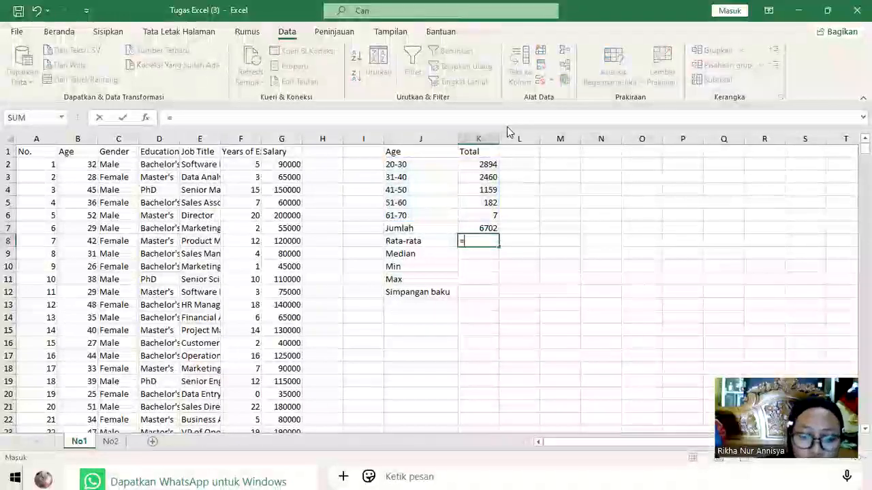
{"action": "type", "text": "a"}
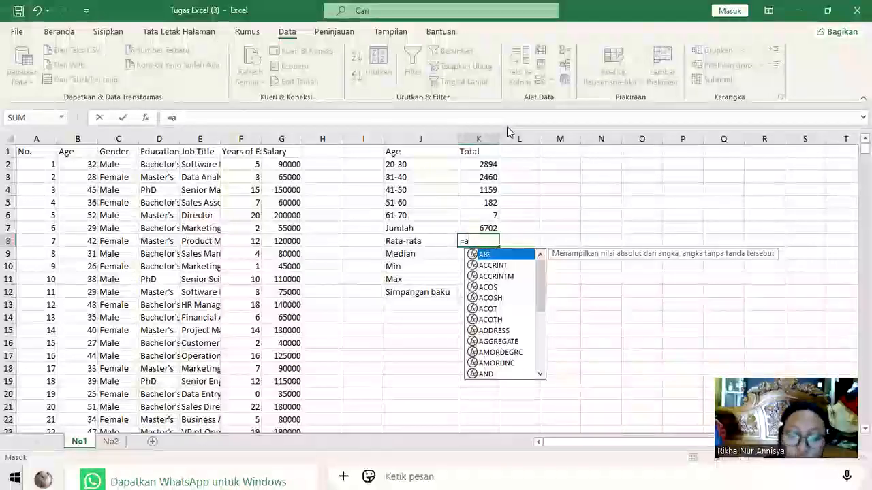
{"action": "type", "text": "verage"}
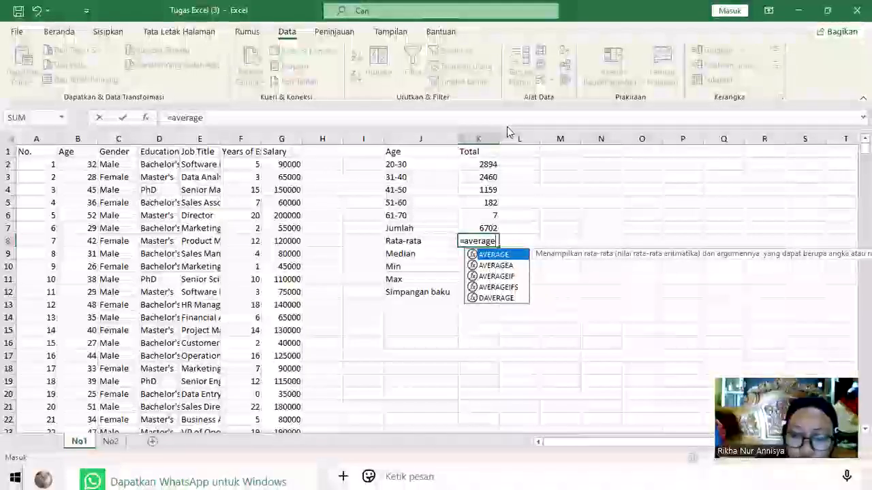
{"action": "type", "text": "("}
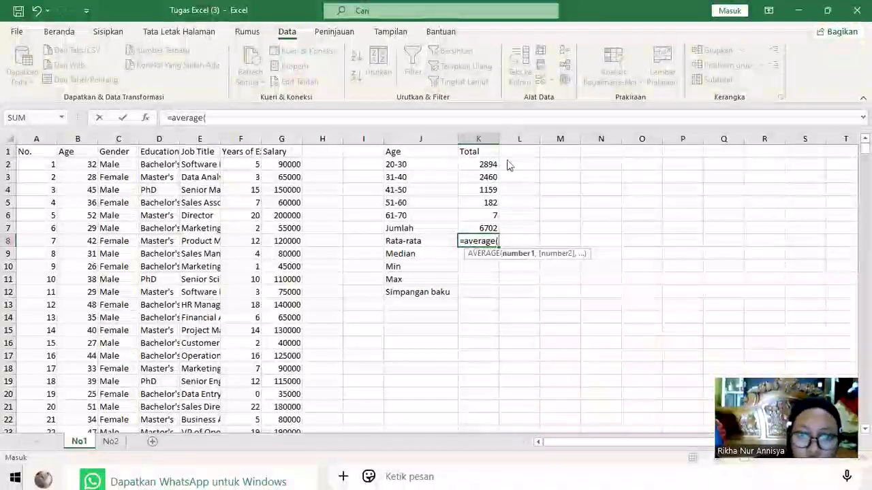
{"action": "left_click_drag", "start_coordinate": [403, 165], "coordinate": [478, 223]}
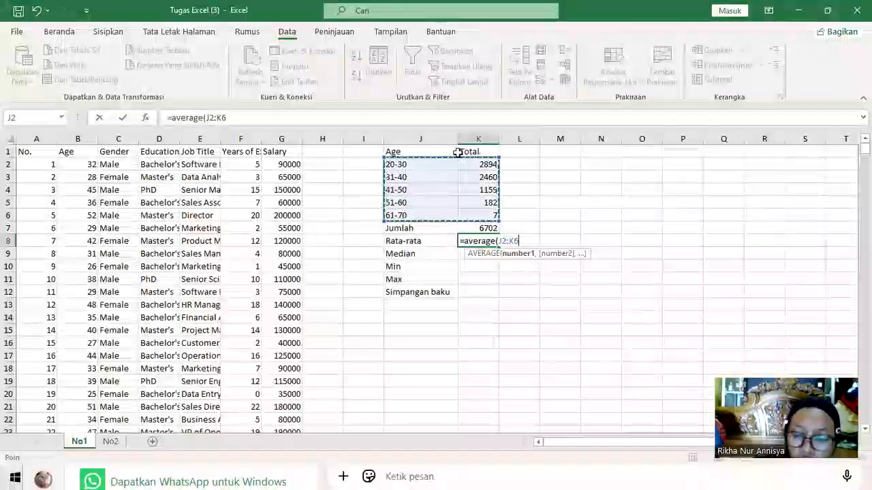
{"action": "key", "text": "Return"}
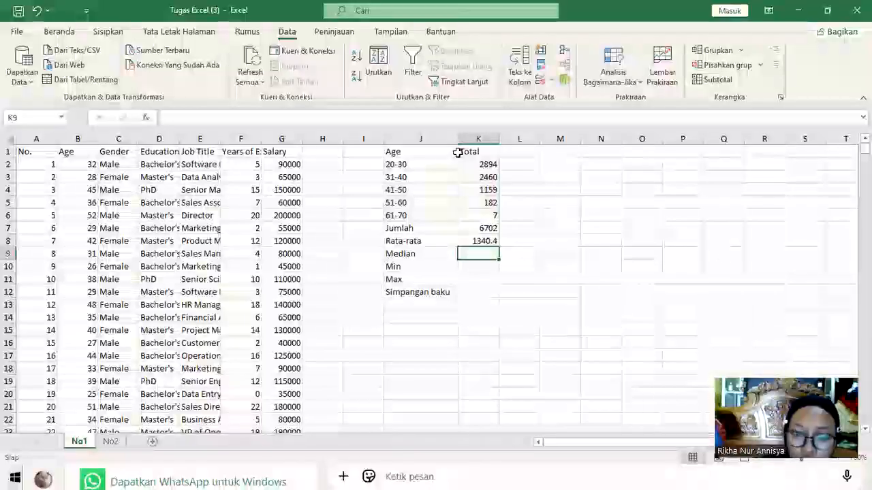
Calculate the Median in K9 with a MEDIAN formula over J2:K6
{"action": "type", "text": "=median"}
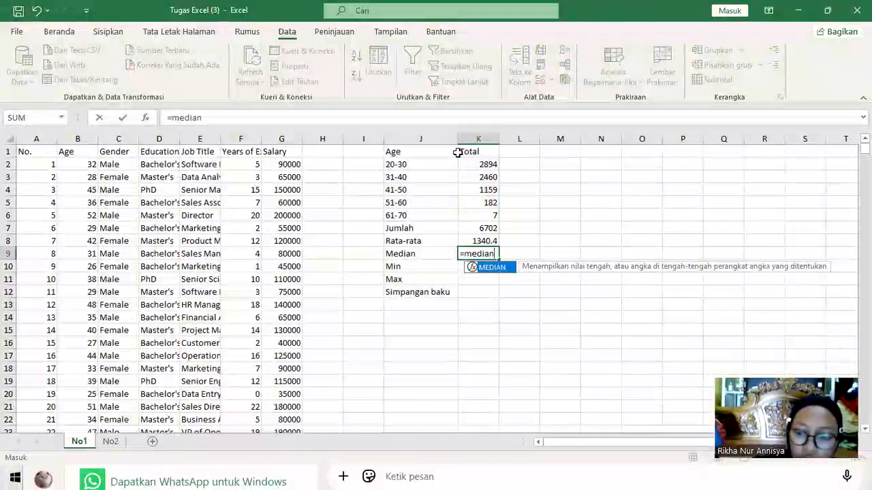
{"action": "type", "text": "("}
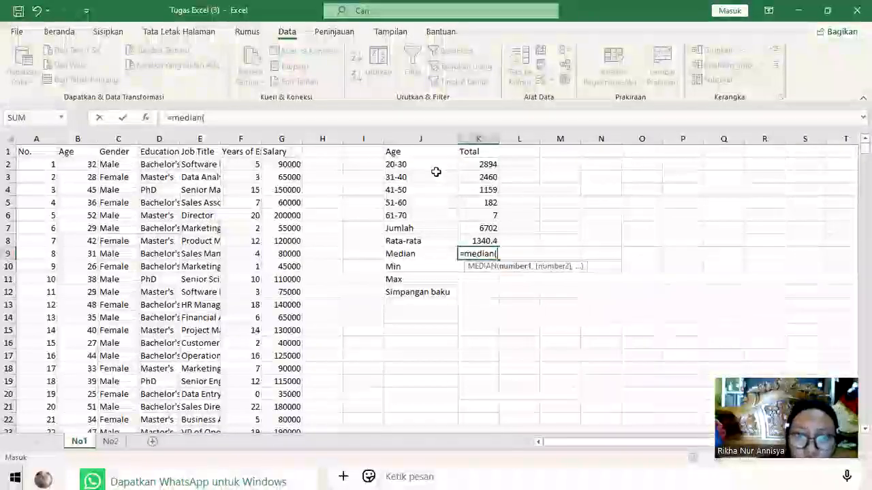
{"action": "left_click_drag", "start_coordinate": [415, 166], "coordinate": [439, 183]}
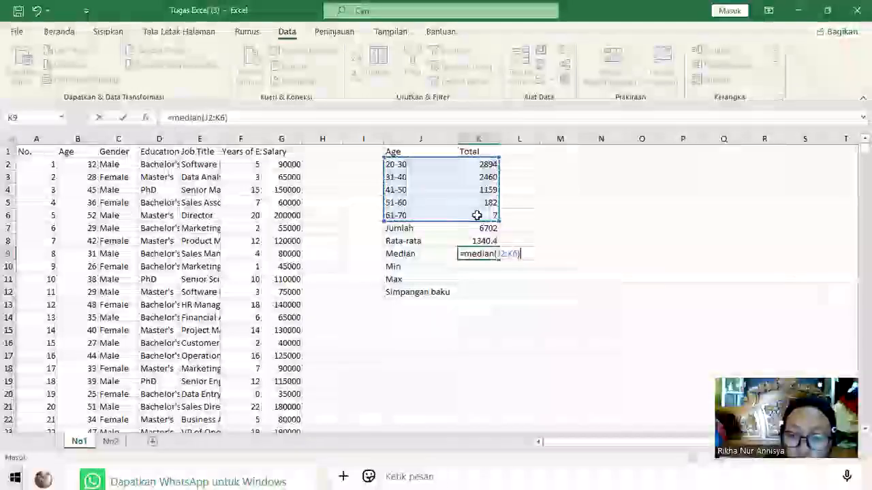
{"action": "key", "text": "Return"}
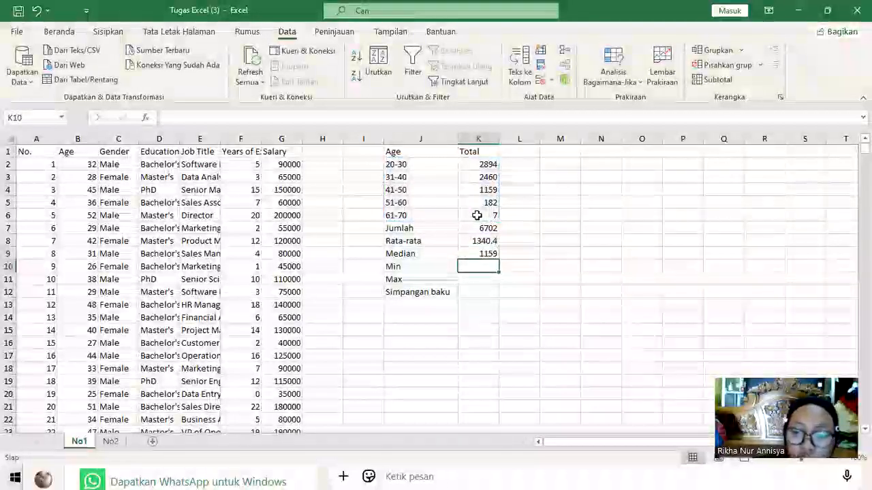
Find the smallest age-range count in the Min row, K10, with a MIN formula over J2:K6
{"action": "type", "text": "=mi"}
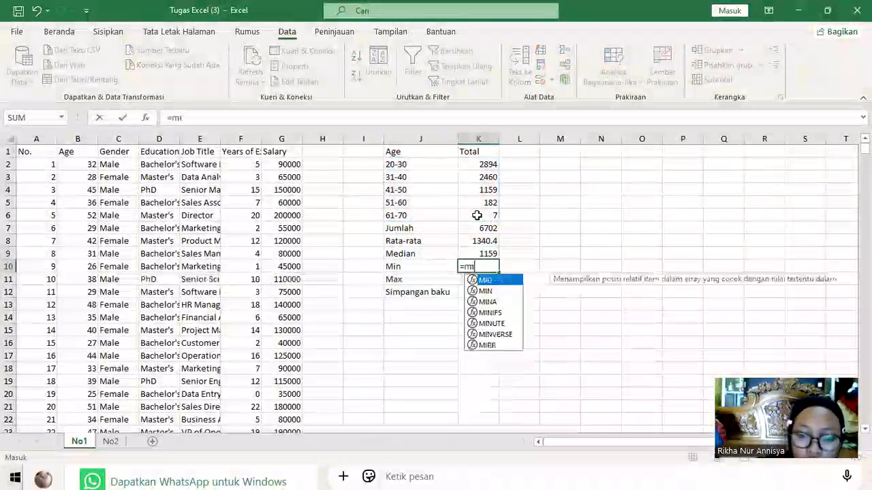
{"action": "type", "text": "n("}
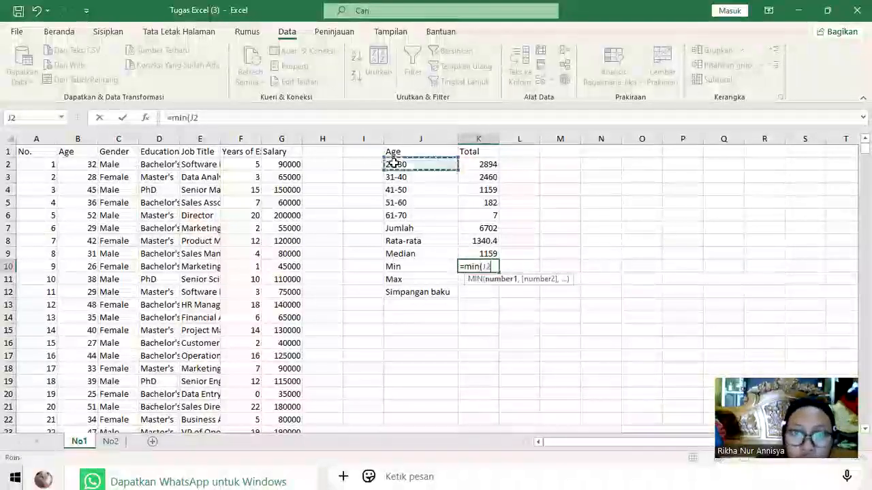
{"action": "left_click_drag", "start_coordinate": [462, 213], "coordinate": [462, 213]}
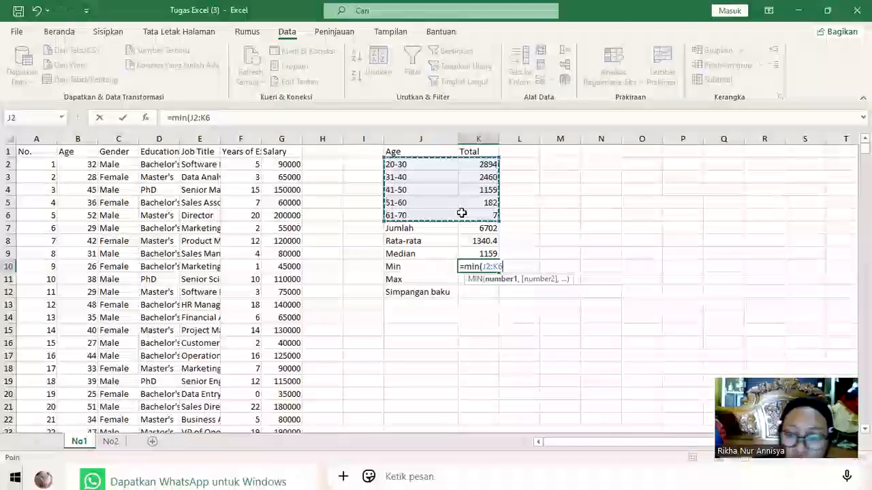
{"action": "type", "text": ")"}
{"action": "key", "text": "Return"}
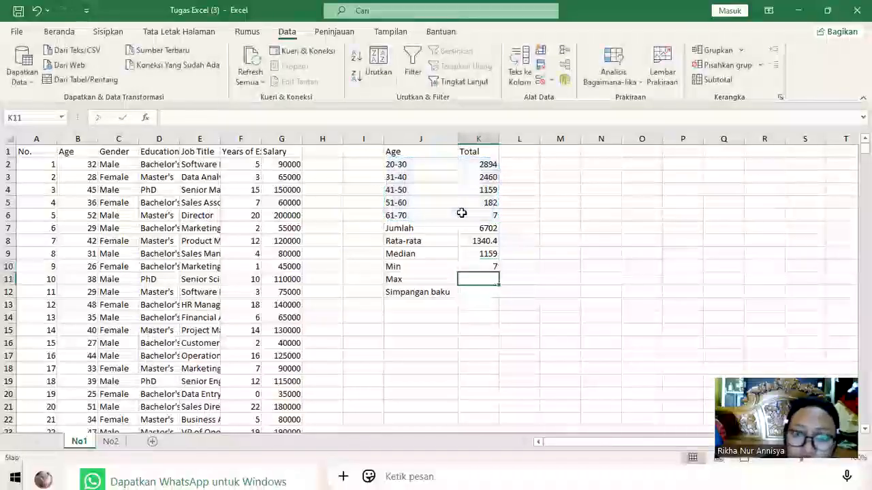
Find the largest age-range count in the Max row, K11, with a MAX formula over J2:K6
{"action": "type", "text": "="}
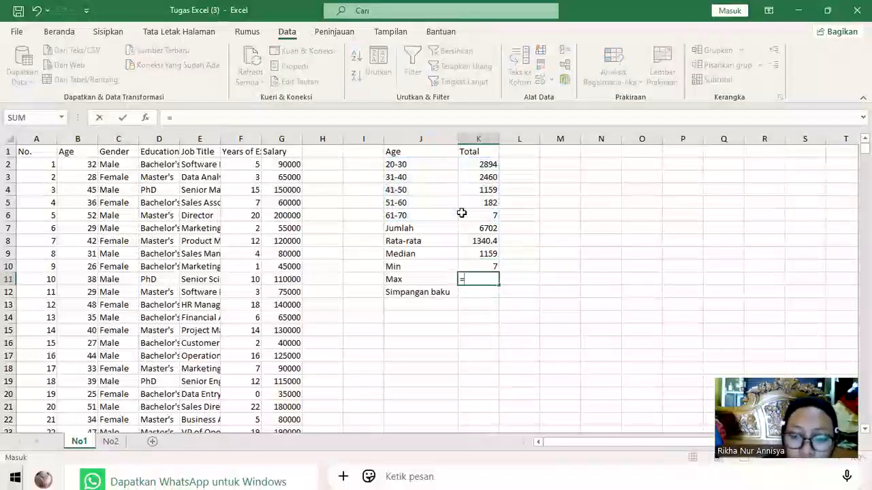
{"action": "type", "text": "max("}
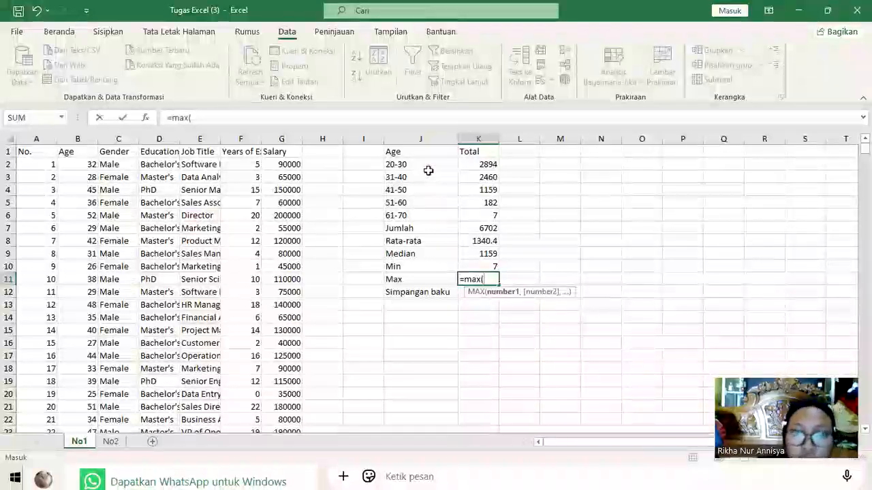
{"action": "left_click_drag", "start_coordinate": [424, 162], "coordinate": [475, 199]}
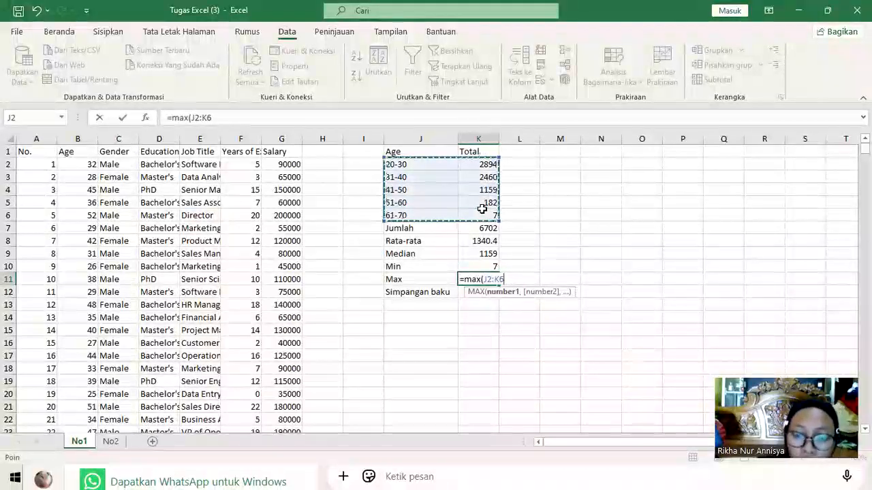
{"action": "key", "text": "Return"}
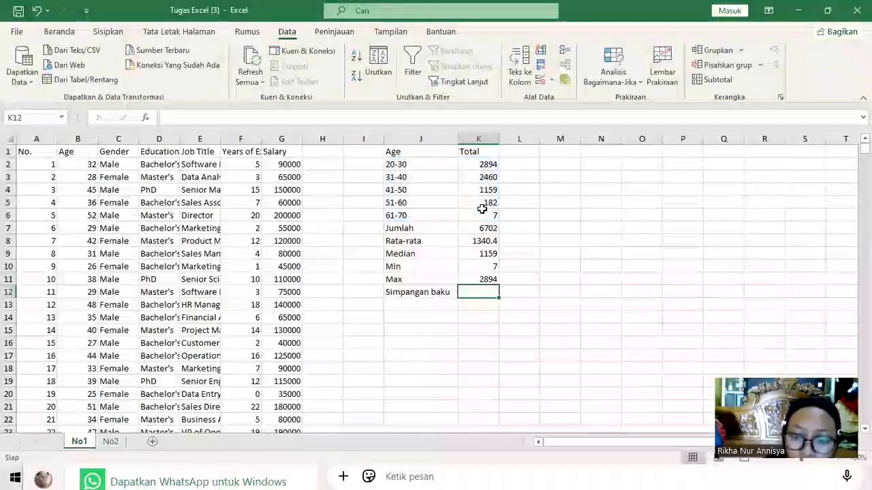
Calculate the Simpangan baku in K12 with an STDEV formula over J2:K6
{"action": "type", "text": "=st"}
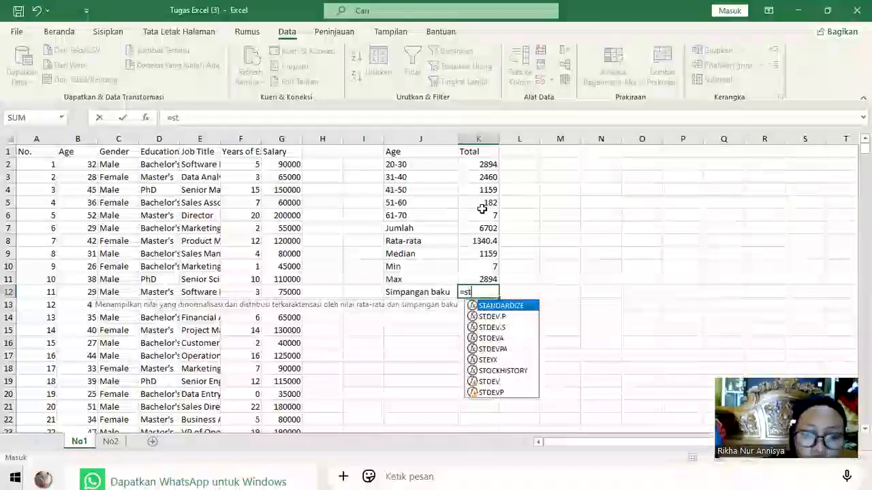
{"action": "type", "text": "dev("}
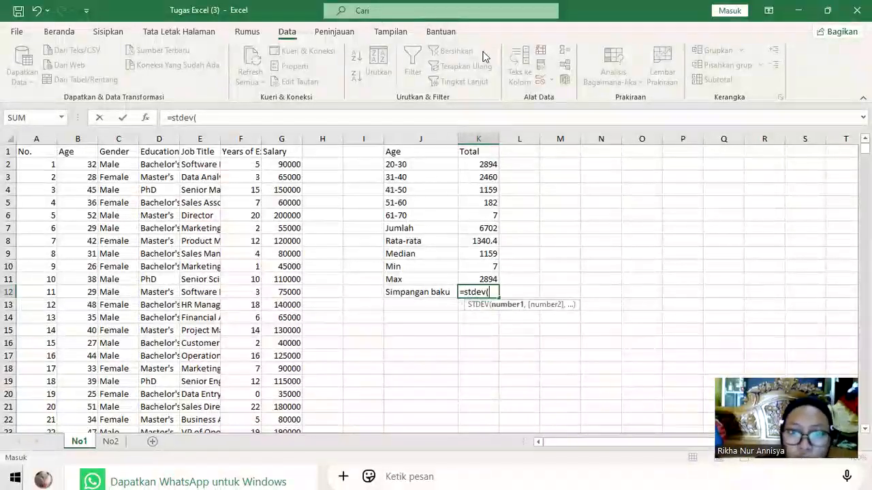
{"action": "left_click_drag", "start_coordinate": [426, 165], "coordinate": [471, 213]}
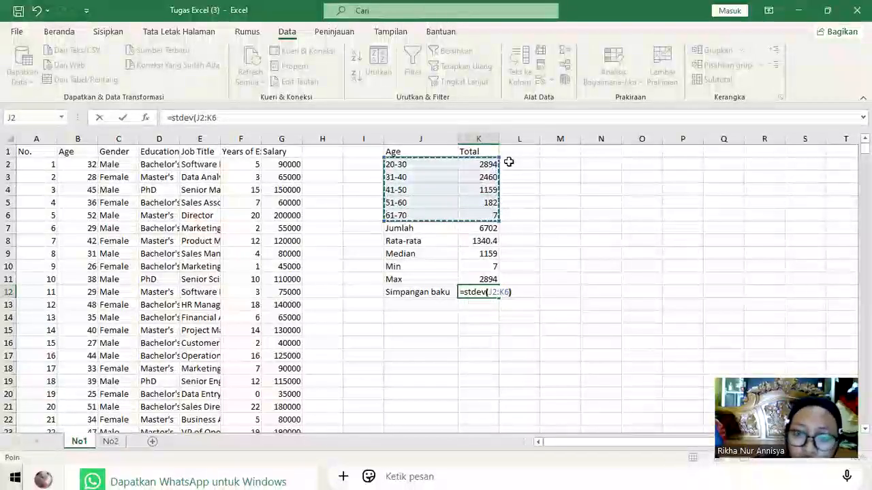
{"action": "key", "text": "Return"}
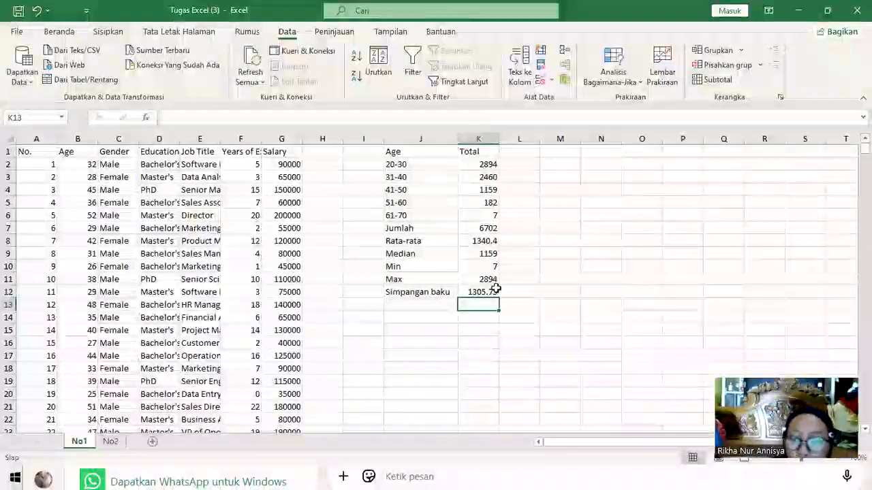
List the distinct Gender values starting in M1 with a UNIQUE formula over column C
{"action": "left_click", "coordinate": [568, 156]}
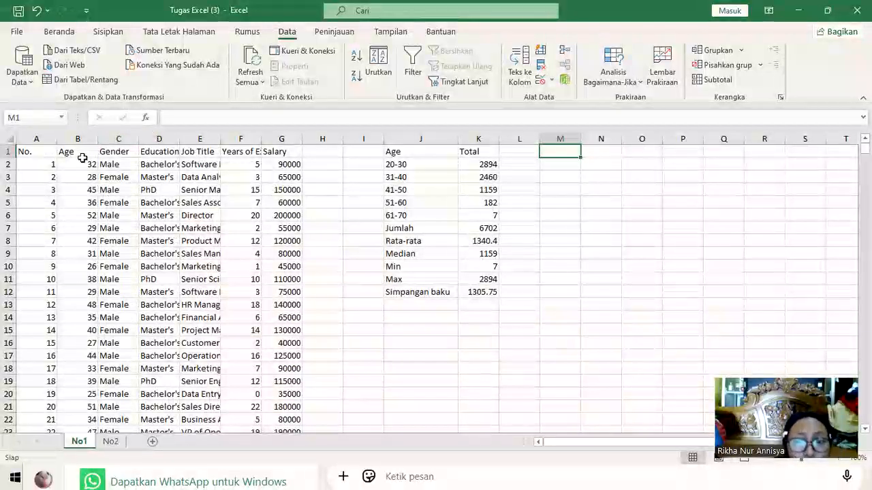
{"action": "type", "text": "="}
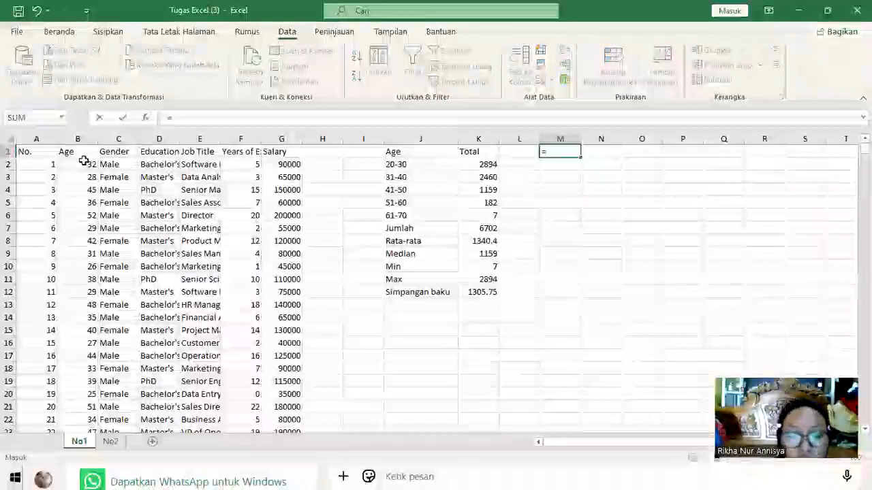
{"action": "type", "text": "un"}
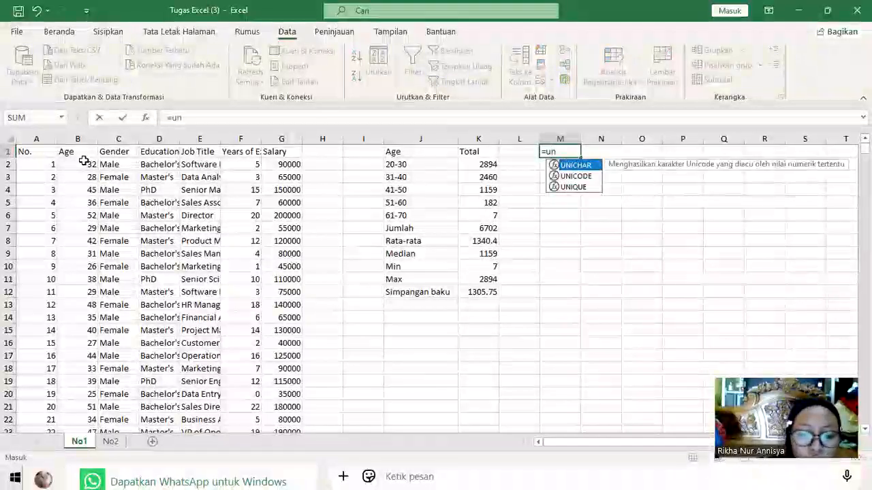
{"action": "type", "text": "ique"}
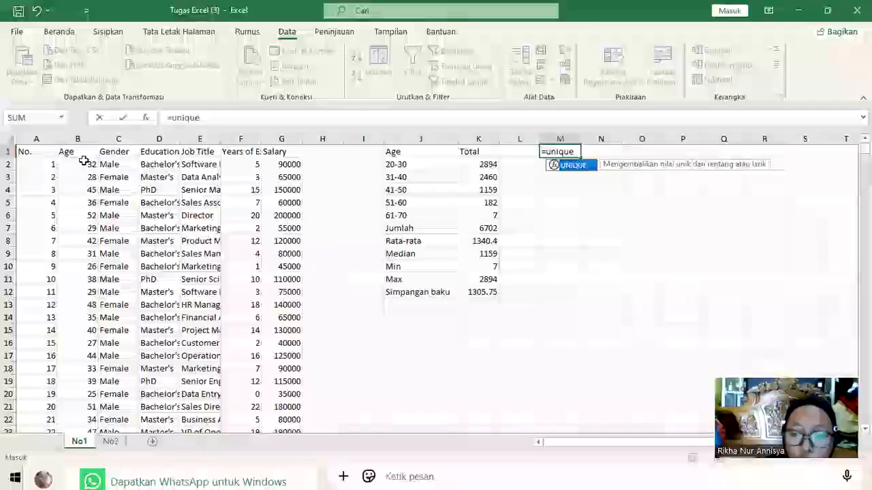
{"action": "type", "text": "(C:C"}
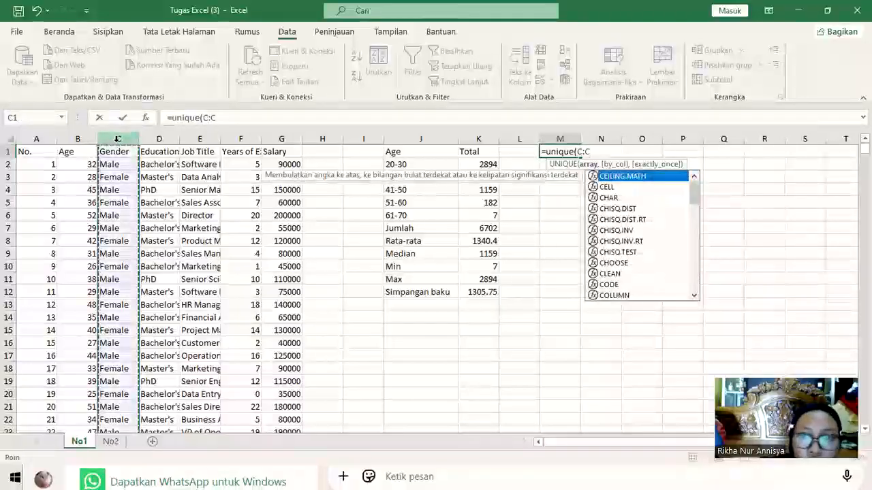
{"action": "type", "text": ")"}
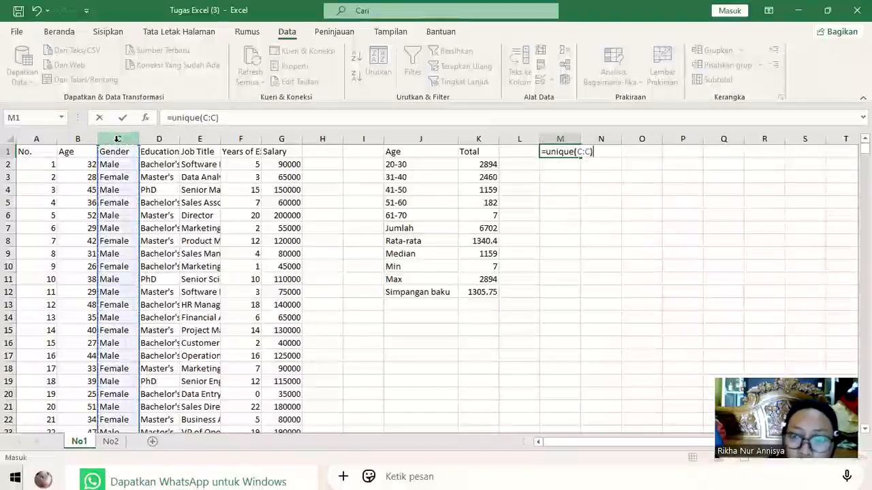
{"action": "key", "text": "Return"}
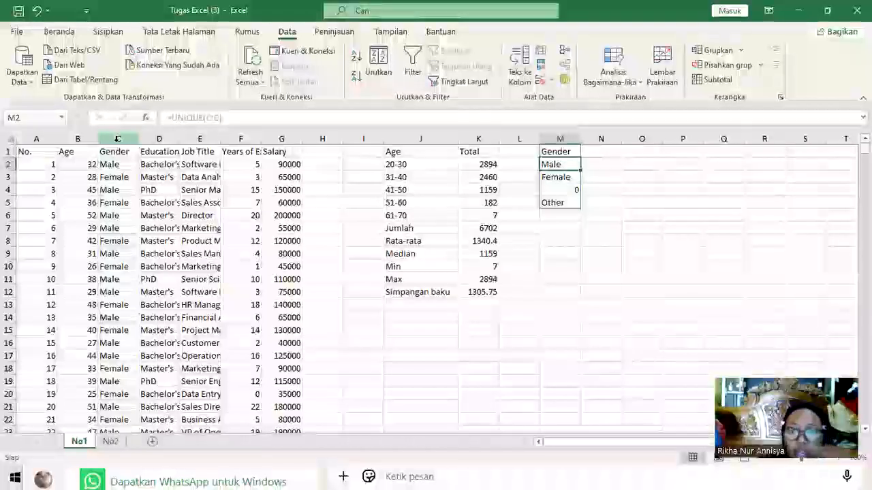
Find the first blank record in the salary data and delete its entire row, row 174
{"action": "left_click", "coordinate": [544, 189]}
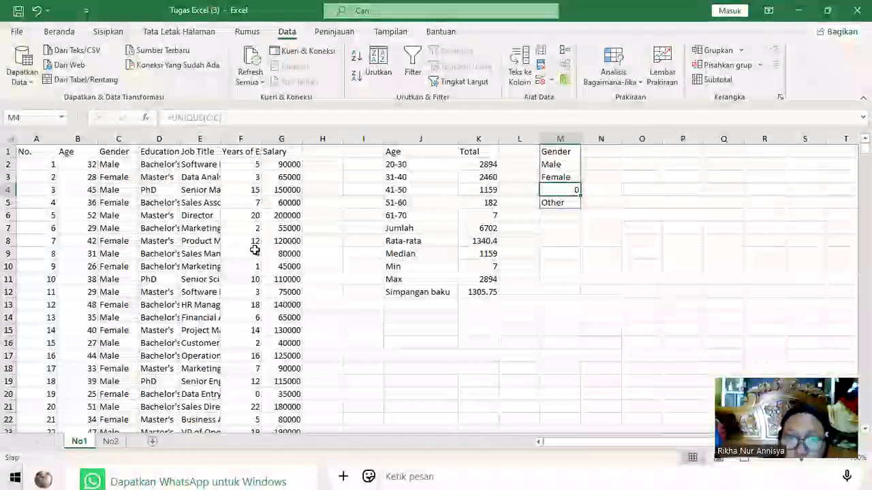
{"action": "scroll", "coordinate": [254, 250], "scroll_direction": "down", "scroll_amount": 20}
{"action": "scroll", "coordinate": [257, 252], "scroll_direction": "down", "scroll_amount": 20}
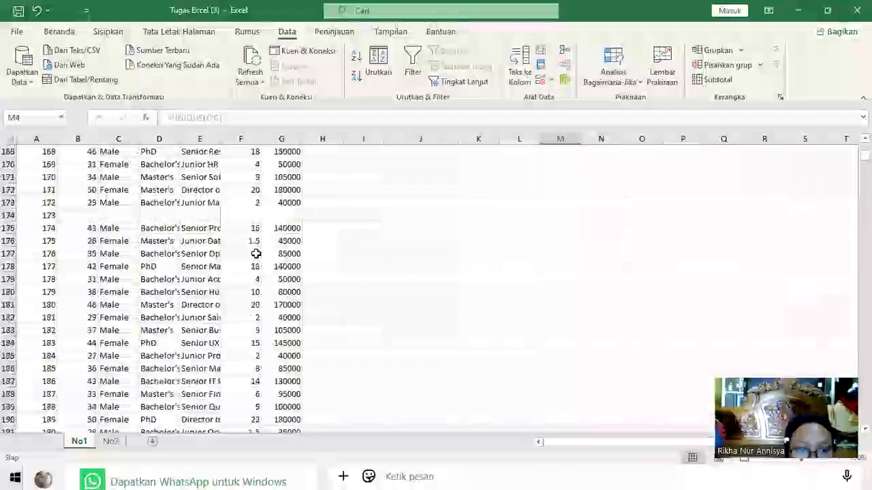
{"action": "left_click", "coordinate": [9, 215]}
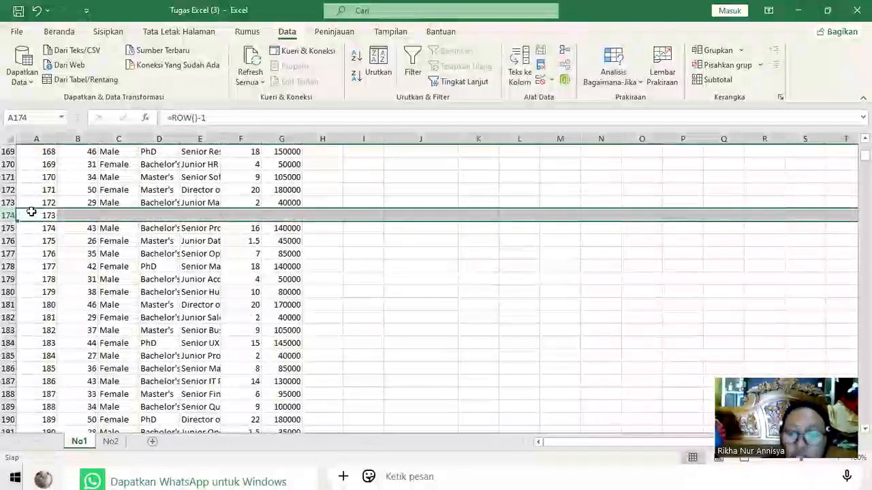
{"action": "key", "text": "Delete"}
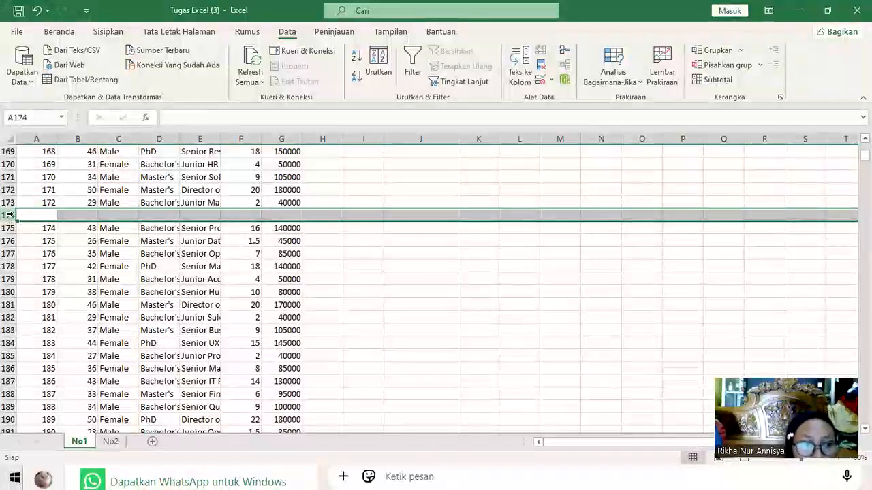
{"action": "left_click", "coordinate": [41, 339]}
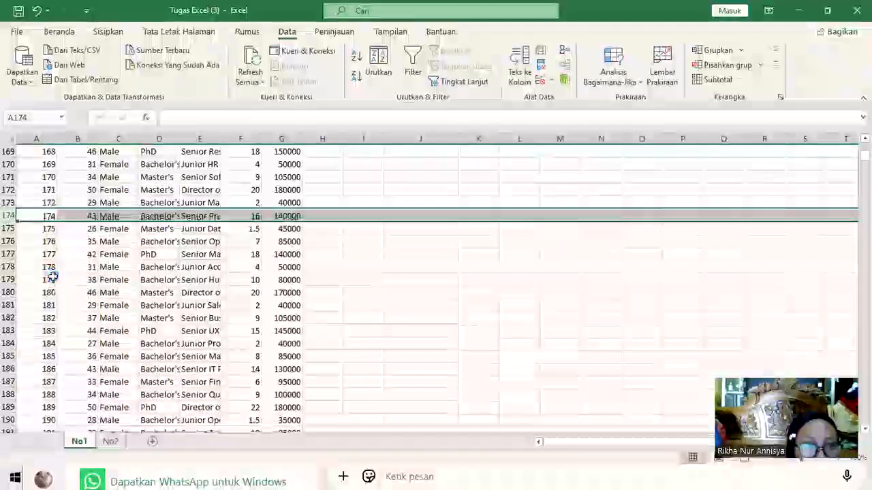
Delete the blank record's entire row 261 and check the records below it for further blanks
{"action": "scroll", "coordinate": [148, 247], "scroll_direction": "down", "scroll_amount": 4}
{"action": "scroll", "coordinate": [147, 247], "scroll_direction": "up", "scroll_amount": 5}
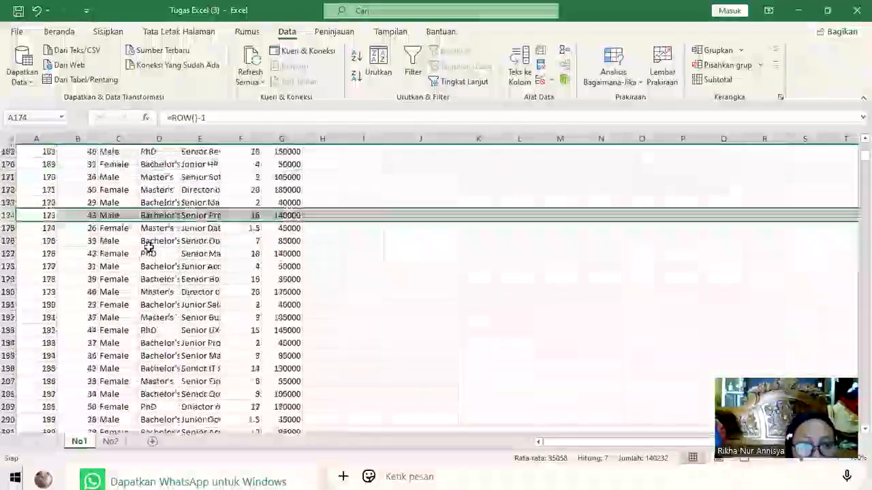
{"action": "scroll", "coordinate": [147, 247], "scroll_direction": "down", "scroll_amount": 11}
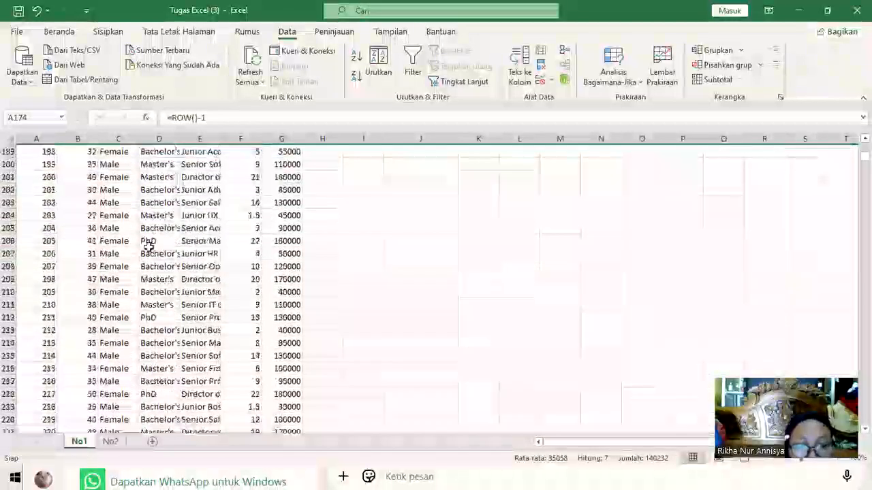
{"action": "scroll", "coordinate": [148, 247], "scroll_direction": "down", "scroll_amount": 11}
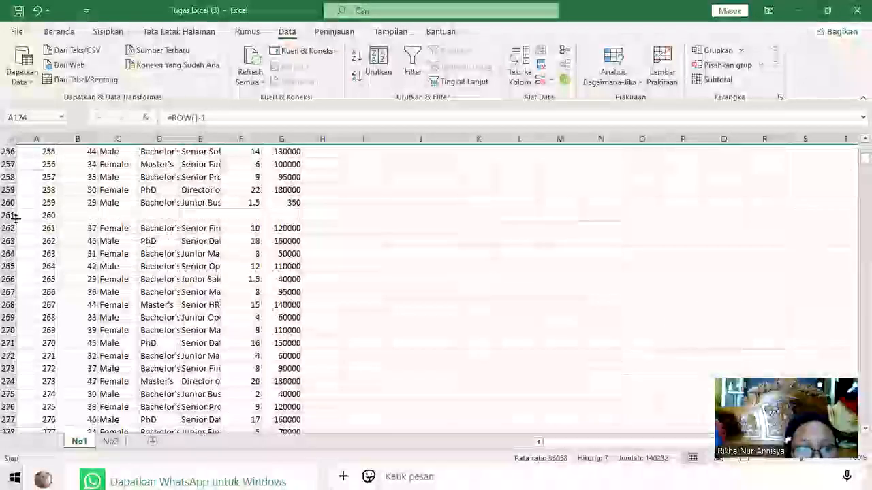
{"action": "left_click", "coordinate": [13, 216]}
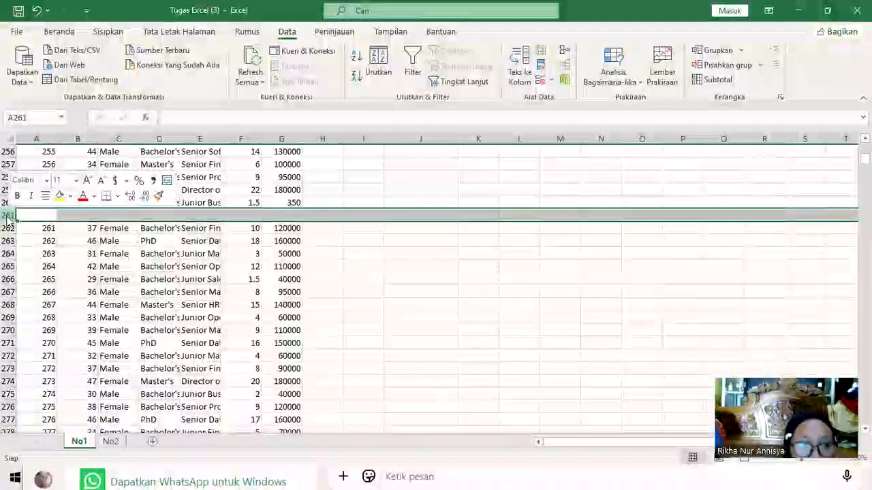
{"action": "right_click", "coordinate": [13, 216]}
{"action": "left_click", "coordinate": [59, 337]}
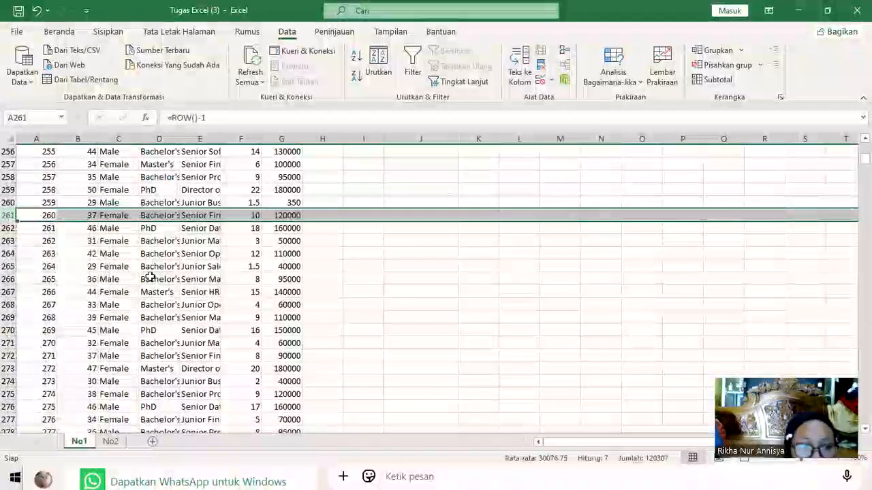
{"action": "scroll", "coordinate": [150, 277], "scroll_direction": "down", "scroll_amount": 20}
{"action": "scroll", "coordinate": [150, 277], "scroll_direction": "down", "scroll_amount": 9}
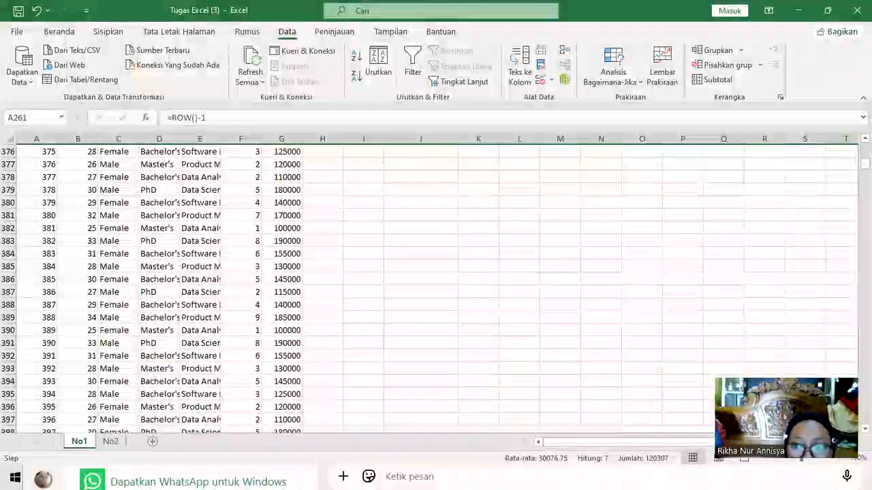
{"action": "scroll", "coordinate": [694, 307], "scroll_direction": "up", "scroll_amount": 20}
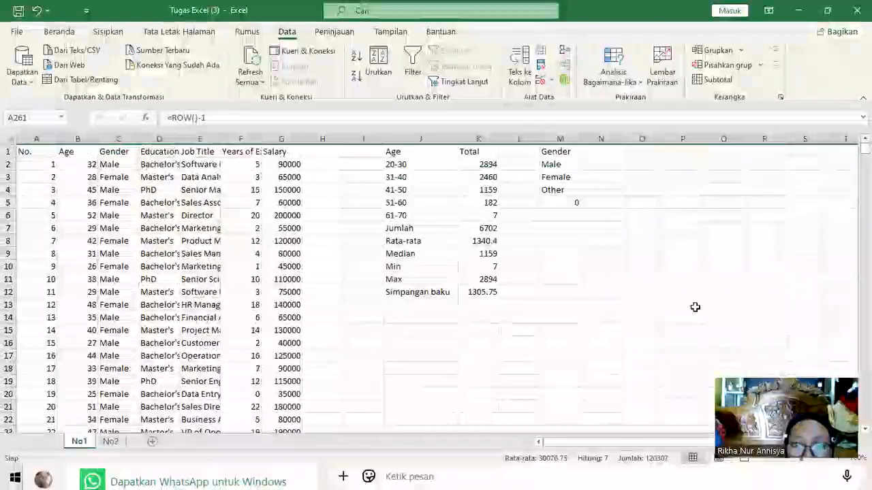
Enter the header Total in N1 beside the Gender list
{"action": "left_click", "coordinate": [566, 202]}
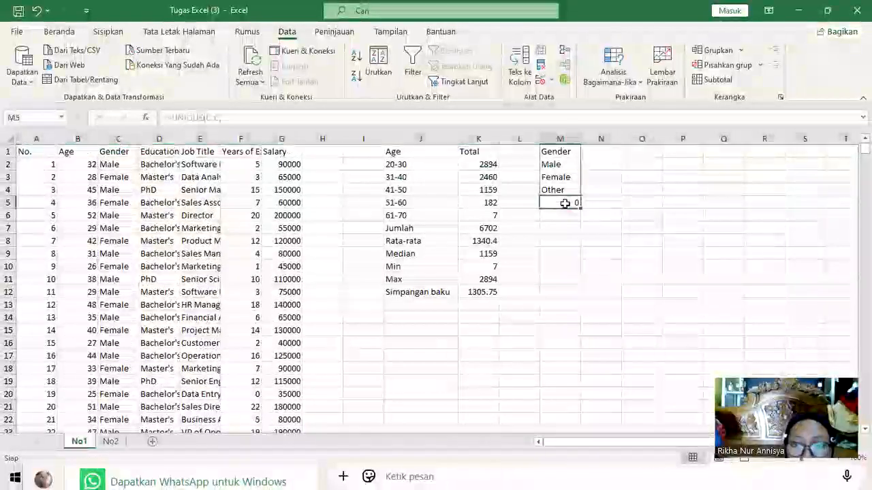
{"action": "left_click", "coordinate": [627, 216]}
{"action": "left_click", "coordinate": [589, 152]}
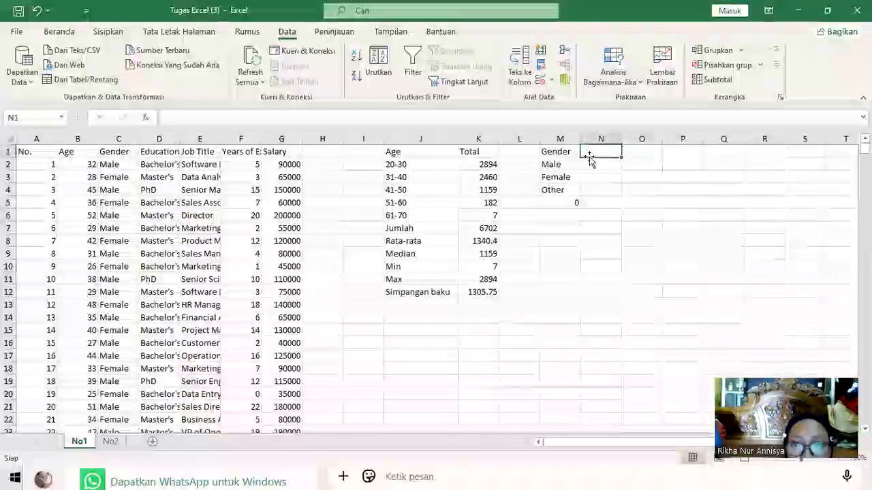
{"action": "type", "text": "Jun"}
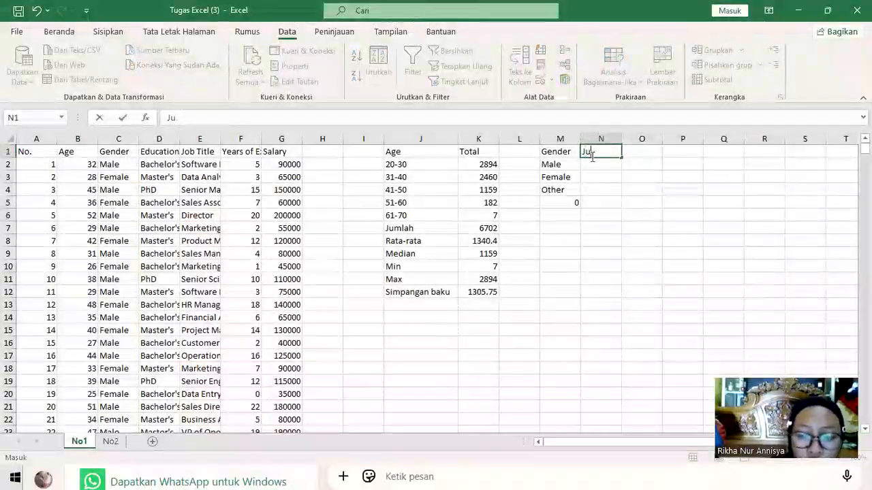
{"action": "key", "text": "BackSpace"}
{"action": "key", "text": "BackSpace"}
{"action": "type", "text": "t"}
{"action": "key", "text": "BackSpace"}
{"action": "type", "text": "Tot"}
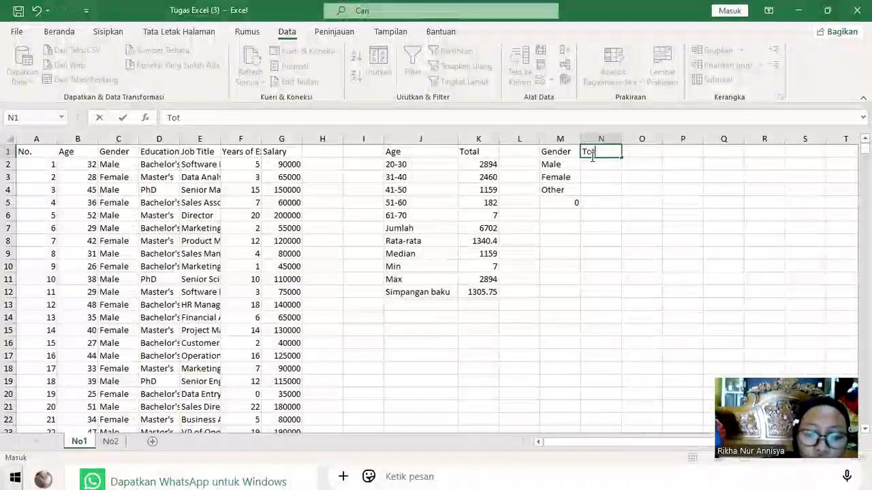
{"action": "type", "text": "al"}
{"action": "key", "text": "Return"}
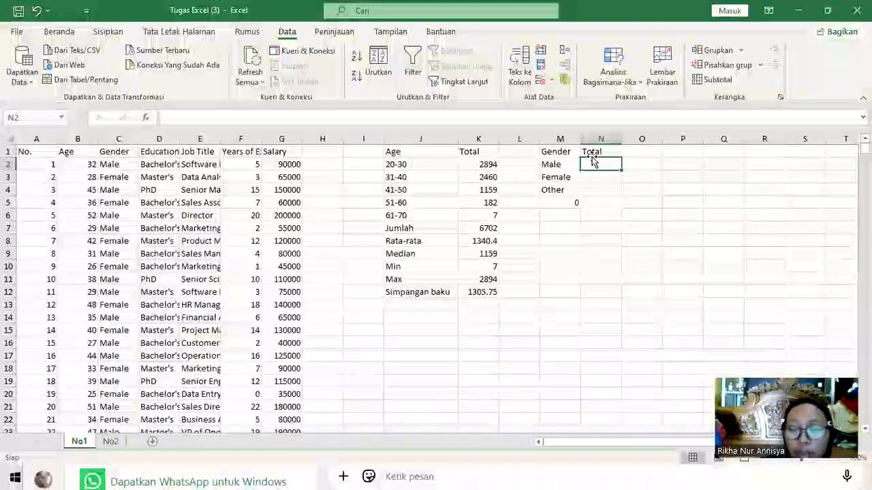
Count the Male records in N2 with a COUNTIF formula over absolute column $C:$C using M2 as the criterion
{"action": "type", "text": "="}
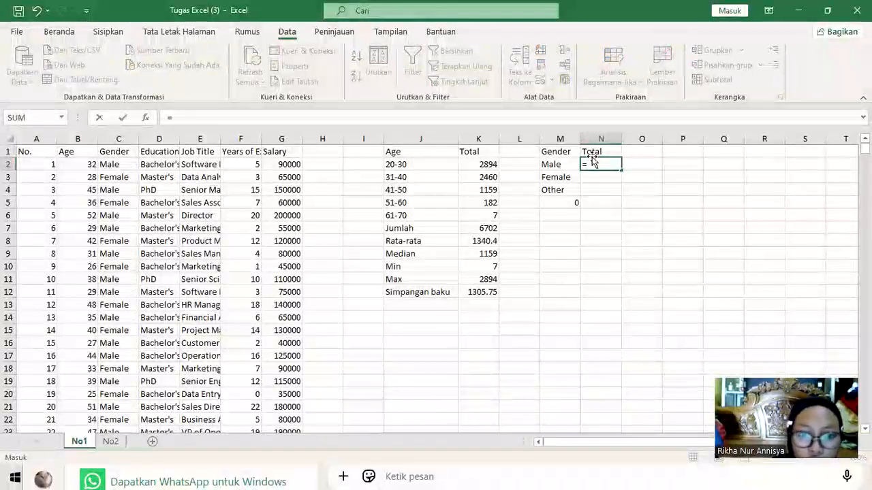
{"action": "type", "text": "co"}
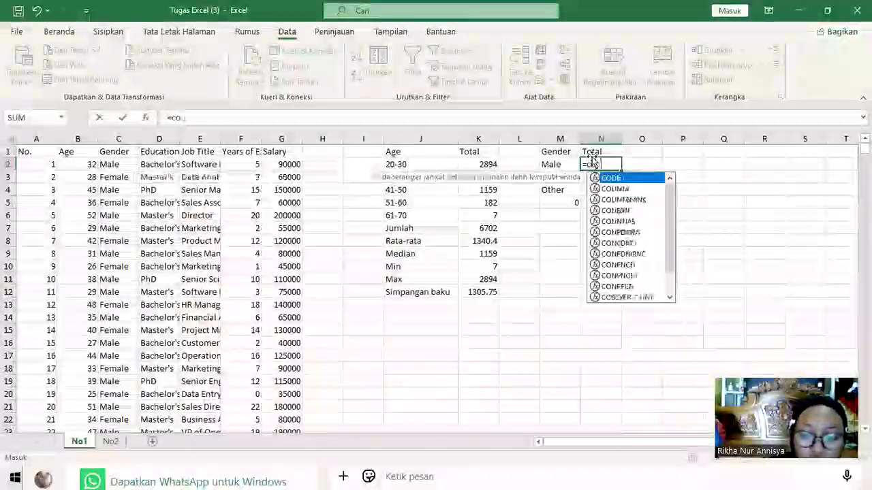
{"action": "type", "text": "untif"}
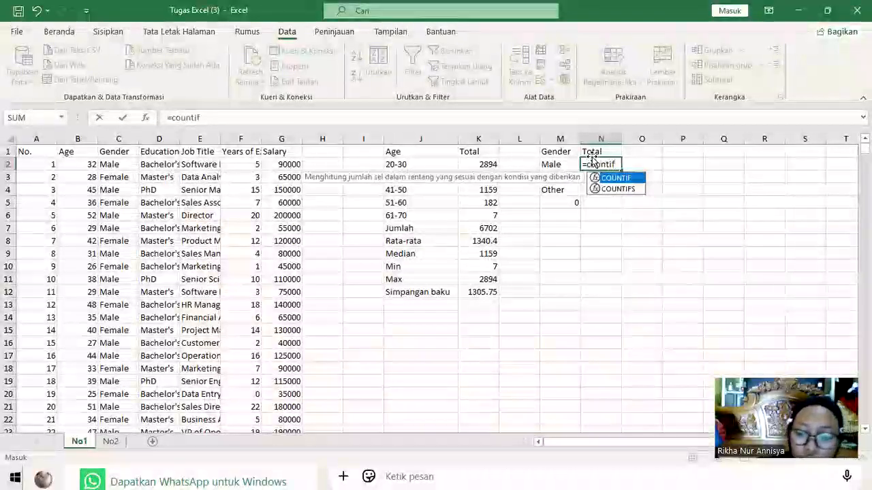
{"action": "type", "text": "("}
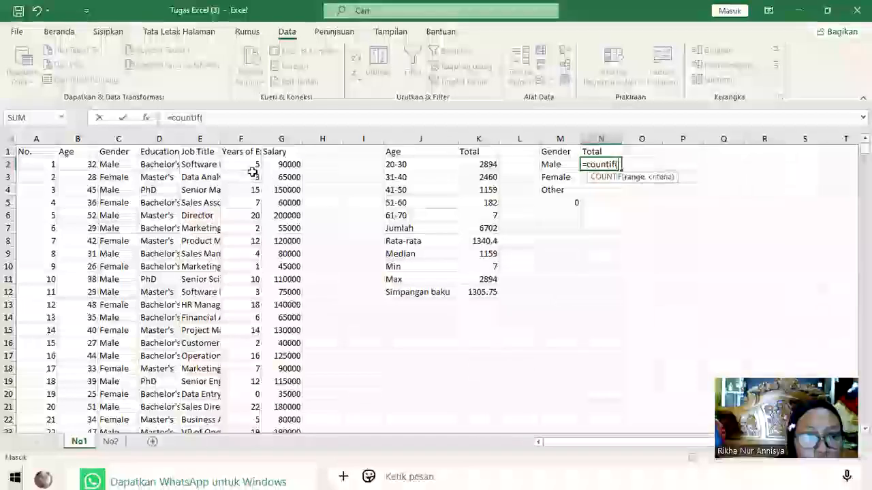
{"action": "left_click", "coordinate": [118, 138]}
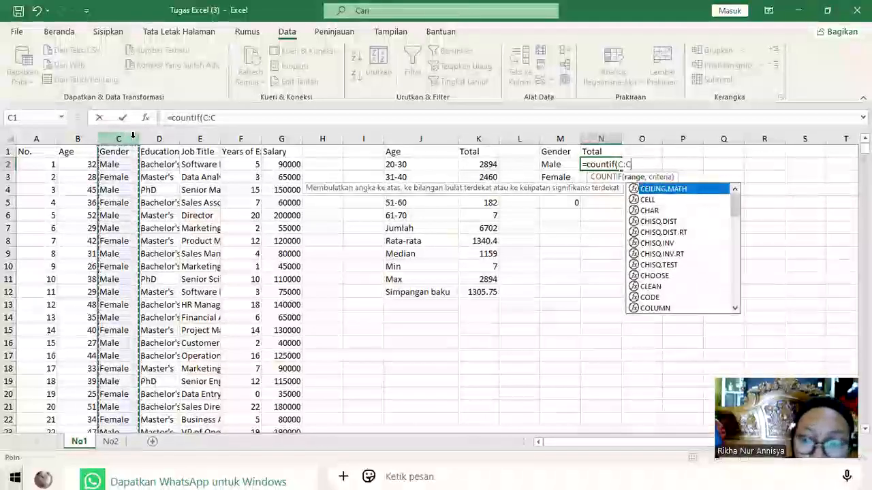
{"action": "key", "text": "F4"}
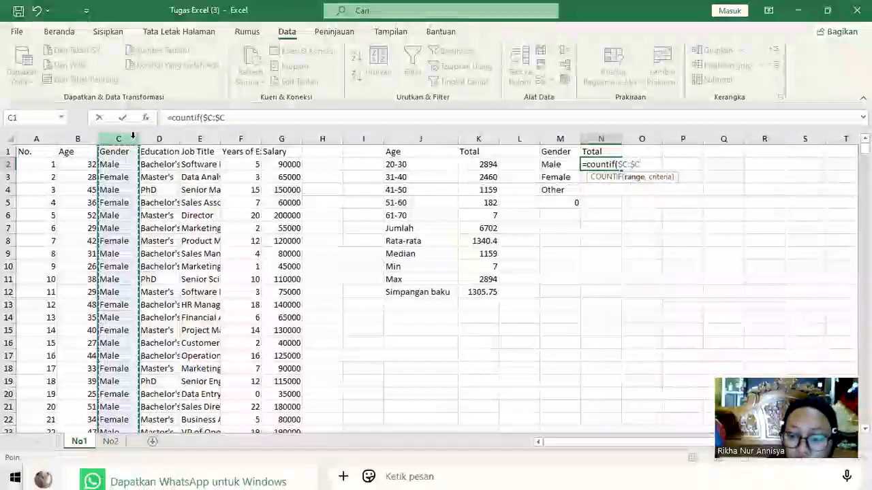
{"action": "type", "text": ","}
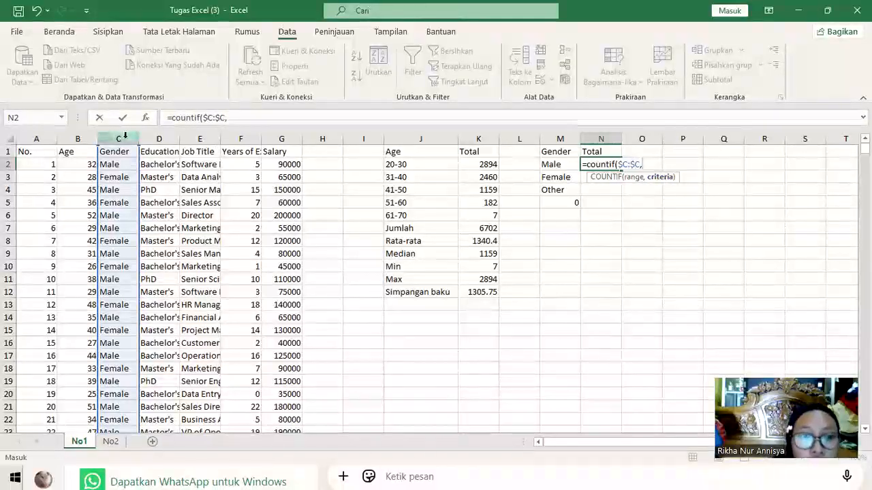
{"action": "left_click", "coordinate": [553, 165]}
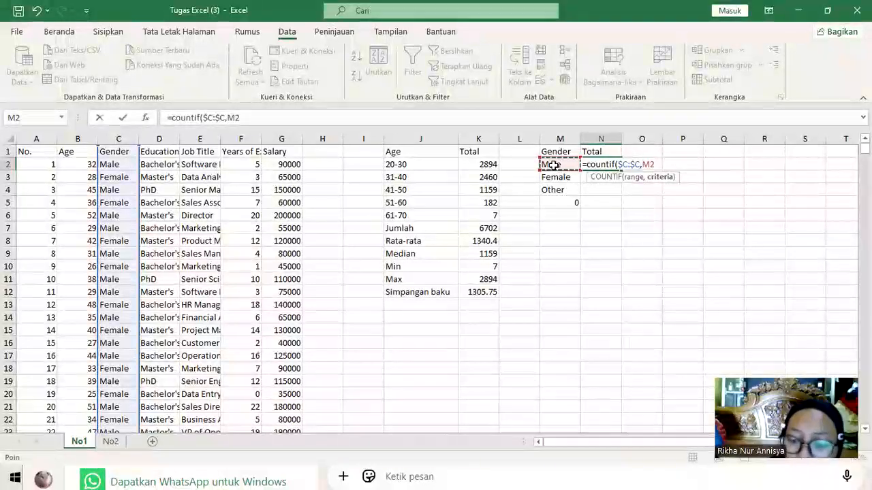
{"action": "key", "text": "Return"}
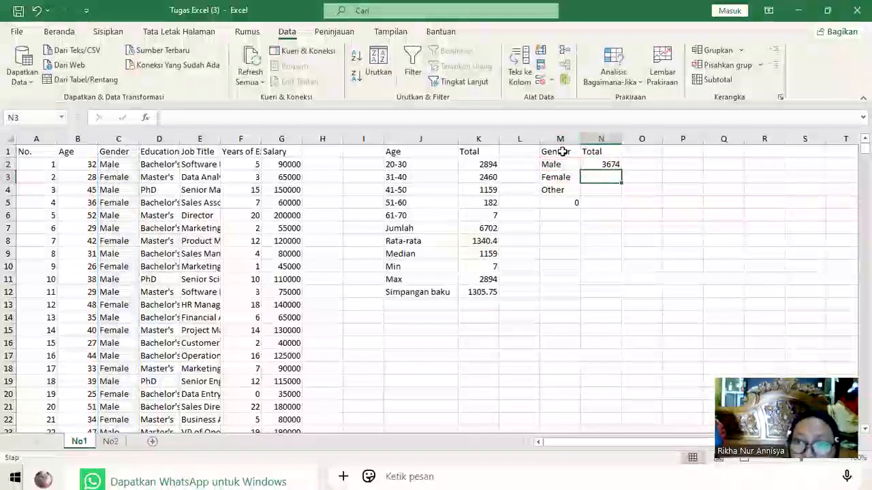
Copy the COUNTIF formula from N2 down to N5 for the remaining Gender entries
{"action": "left_click", "coordinate": [610, 164]}
{"action": "left_click_drag", "start_coordinate": [621, 171], "coordinate": [615, 204]}
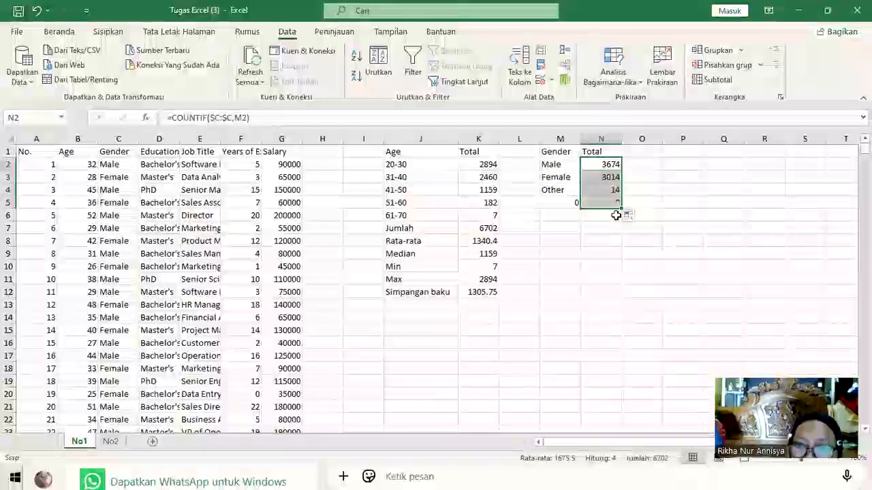
{"action": "left_click", "coordinate": [552, 215]}
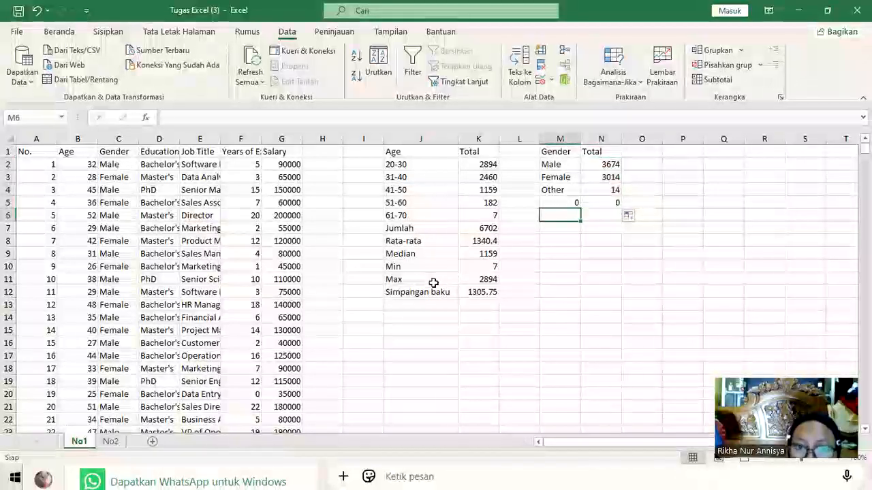
Copy the statistic labels Jumlah through Simpangan baku from J7:J12 to M6 below the Gender list and widen column M to fit them
{"action": "left_click_drag", "start_coordinate": [414, 229], "coordinate": [418, 281]}
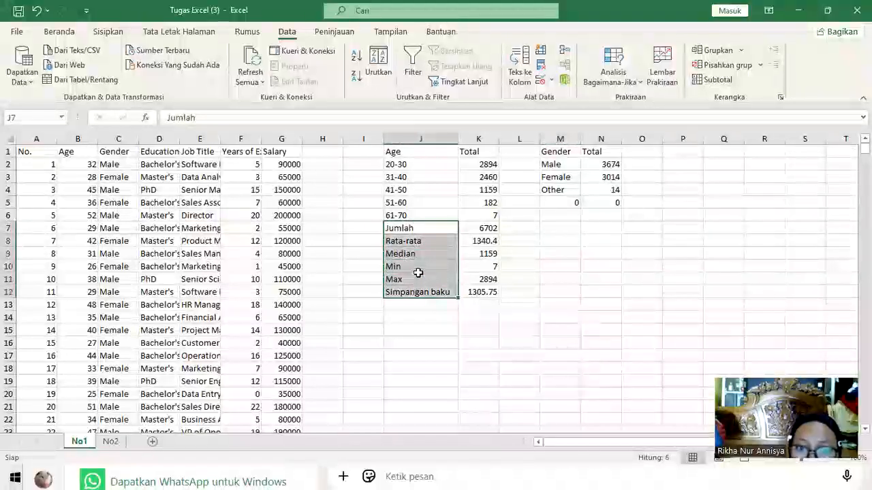
{"action": "right_click", "coordinate": [418, 282]}
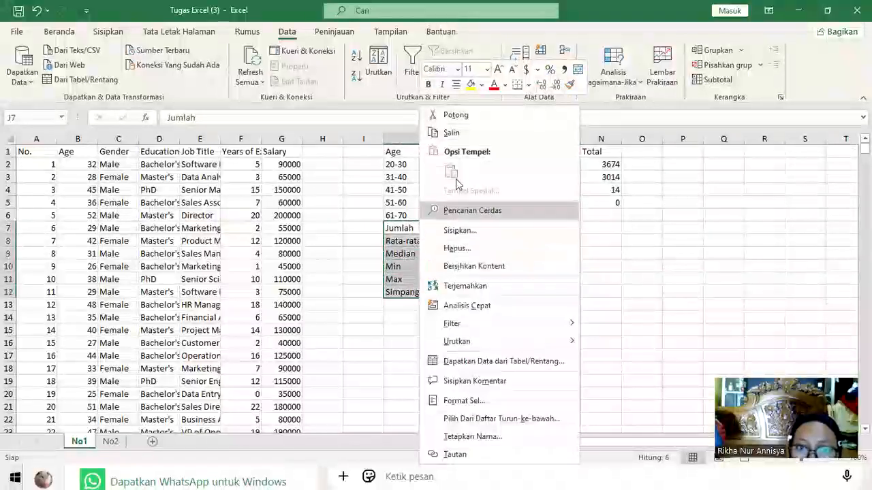
{"action": "left_click", "coordinate": [457, 132]}
{"action": "left_click", "coordinate": [552, 215]}
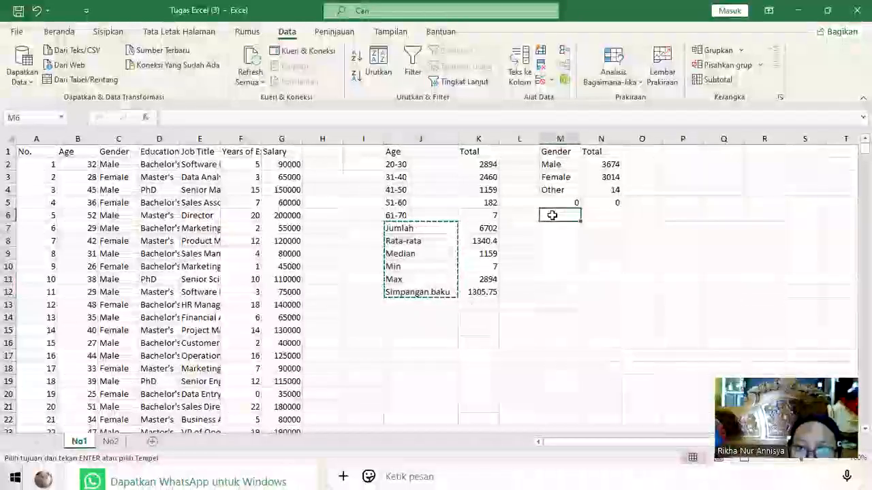
{"action": "right_click", "coordinate": [552, 215]}
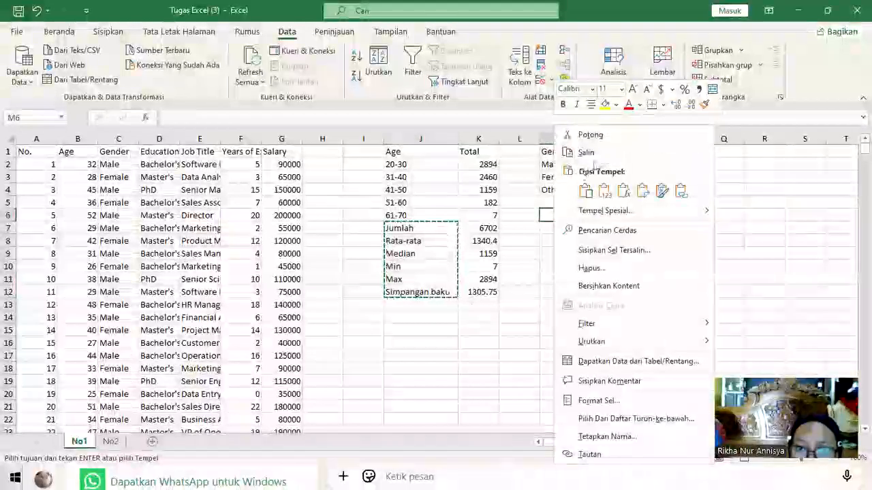
{"action": "left_click", "coordinate": [586, 196]}
{"action": "left_click", "coordinate": [609, 213]}
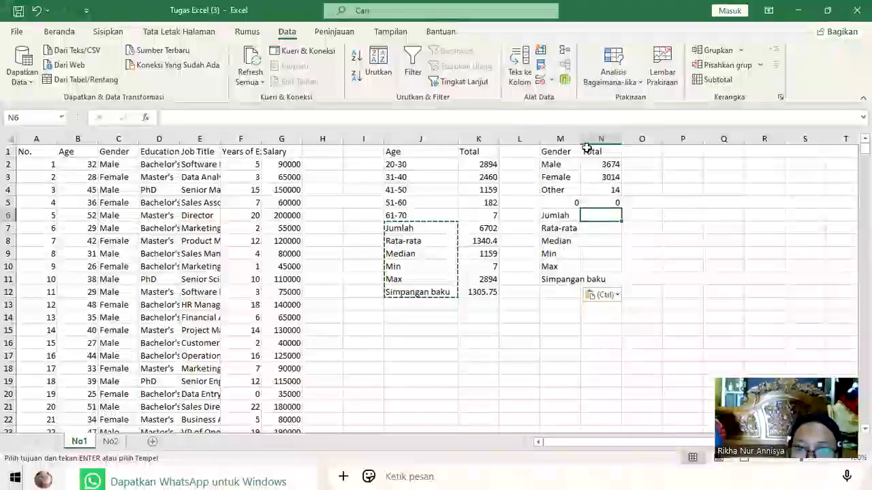
{"action": "left_click_drag", "start_coordinate": [581, 138], "coordinate": [613, 138]}
Calculate the Gender table's Jumlah in N6 with a SUM formula over M2:N5
{"action": "left_click", "coordinate": [632, 227]}
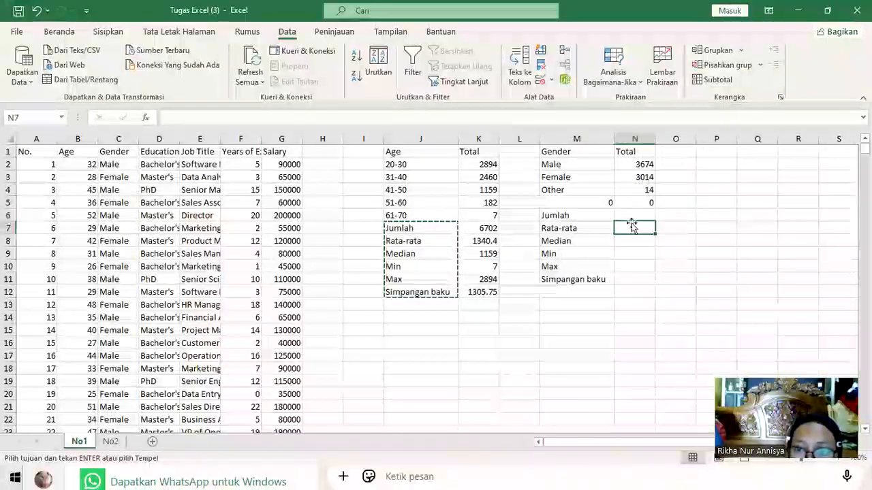
{"action": "type", "text": "="}
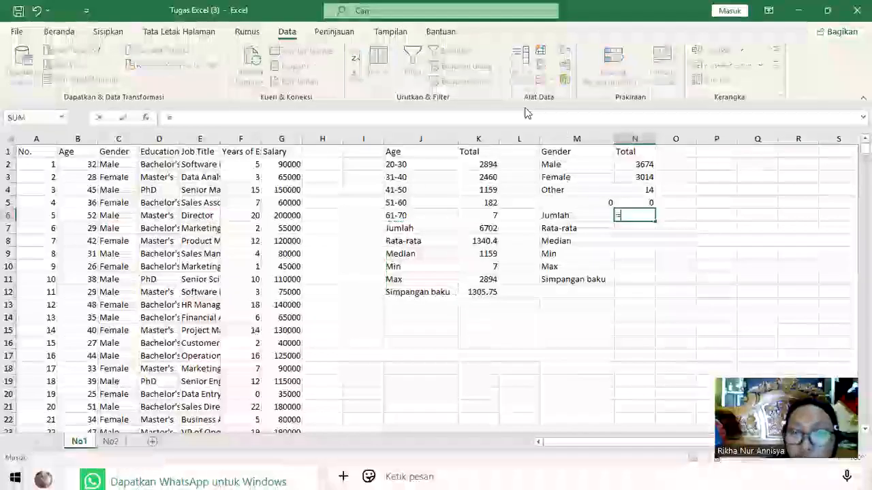
{"action": "type", "text": "sum"}
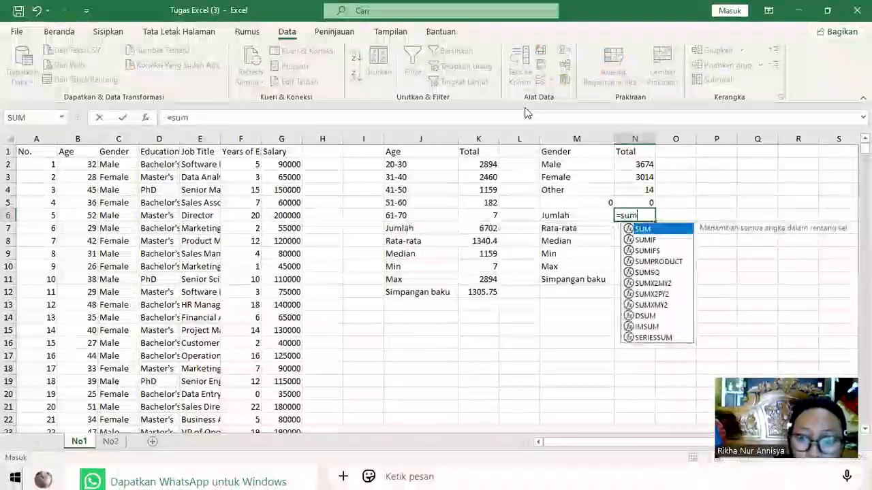
{"action": "type", "text": "("}
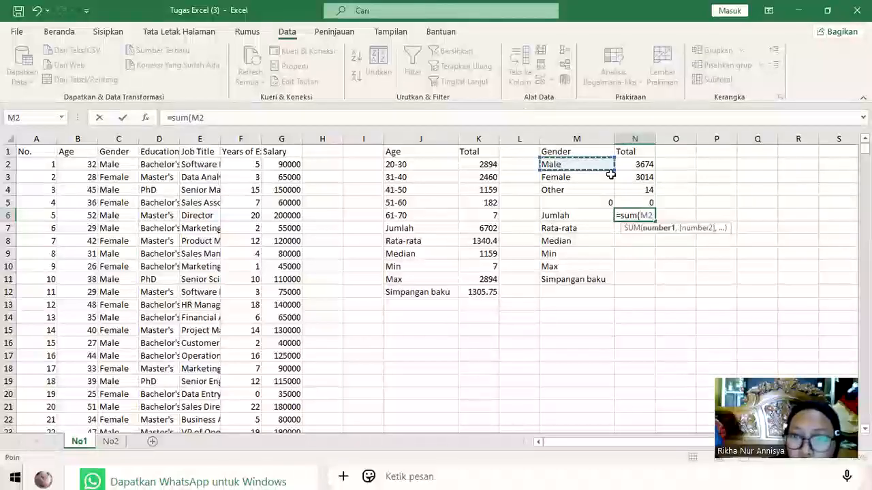
{"action": "left_click_drag", "start_coordinate": [611, 175], "coordinate": [632, 195]}
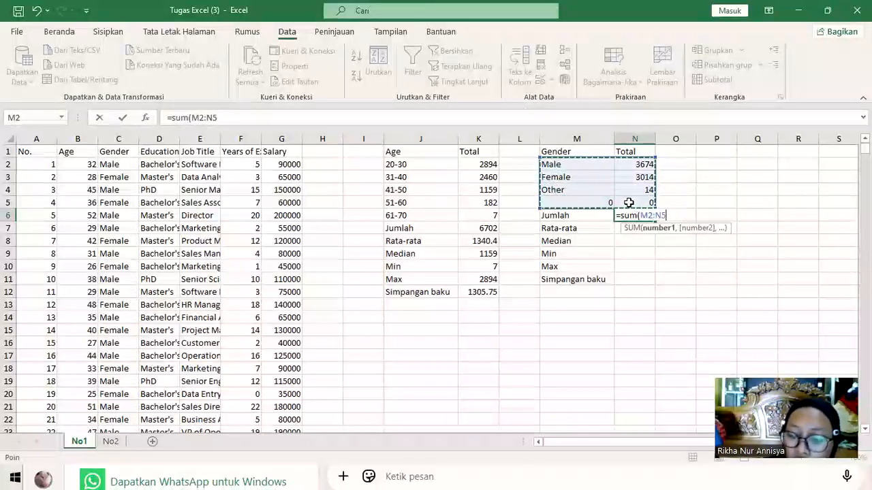
{"action": "key", "text": "Return"}
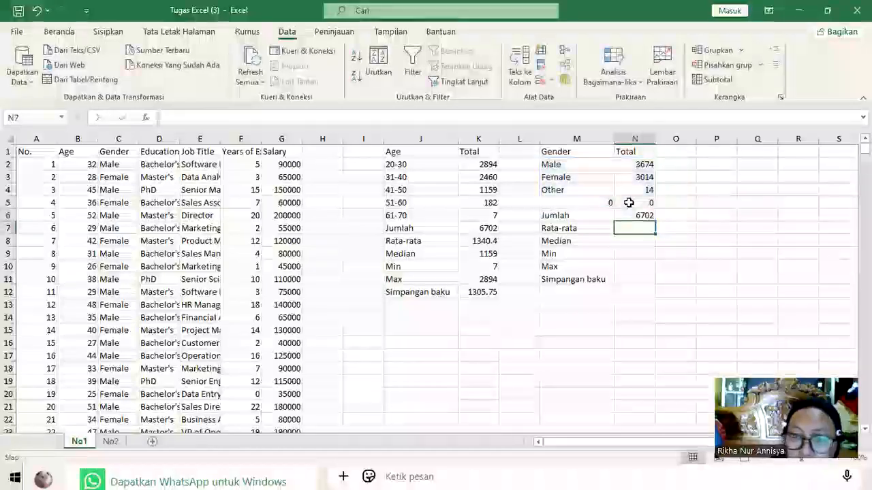
Calculate the Gender table's Rata-rata in N7 with an AVERAGE formula over M2:N5
{"action": "type", "text": "=a"}
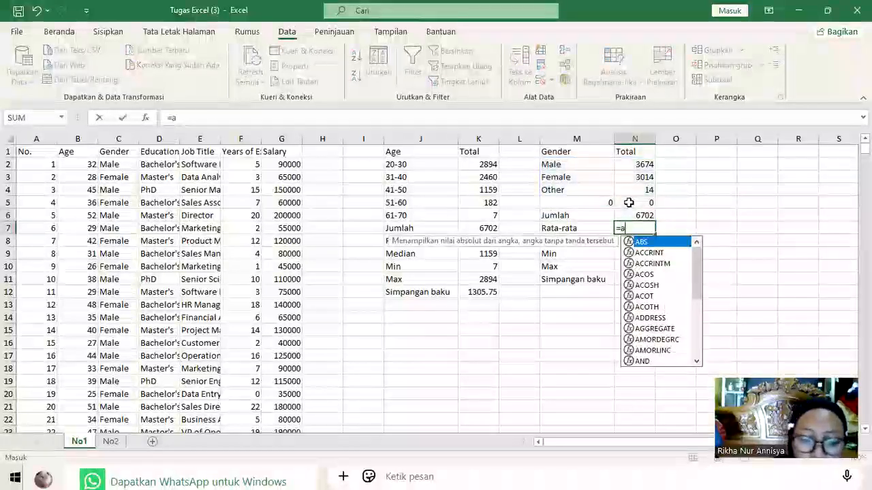
{"action": "type", "text": "verage"}
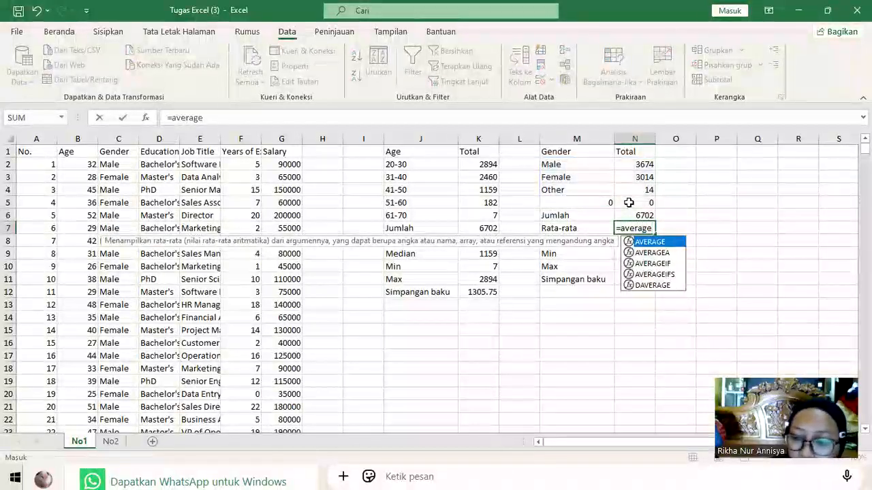
{"action": "type", "text": "("}
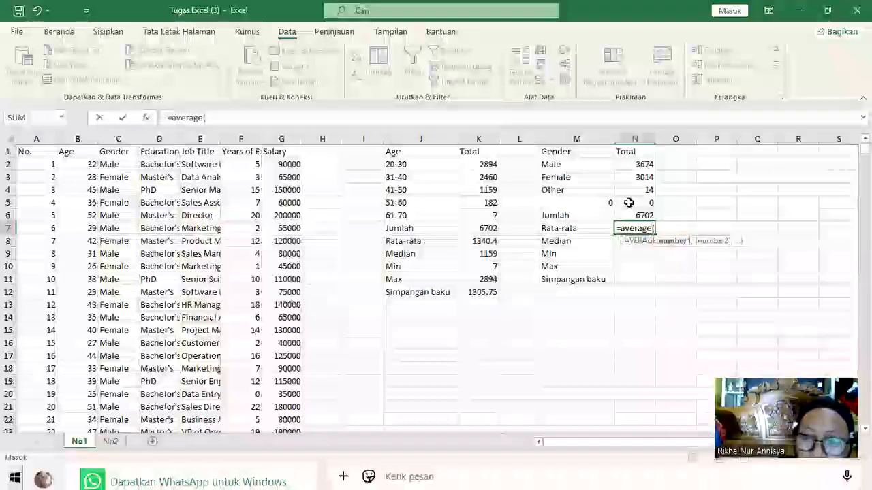
{"action": "left_click", "coordinate": [565, 166]}
{"action": "left_click_drag", "start_coordinate": [627, 199], "coordinate": [627, 199]}
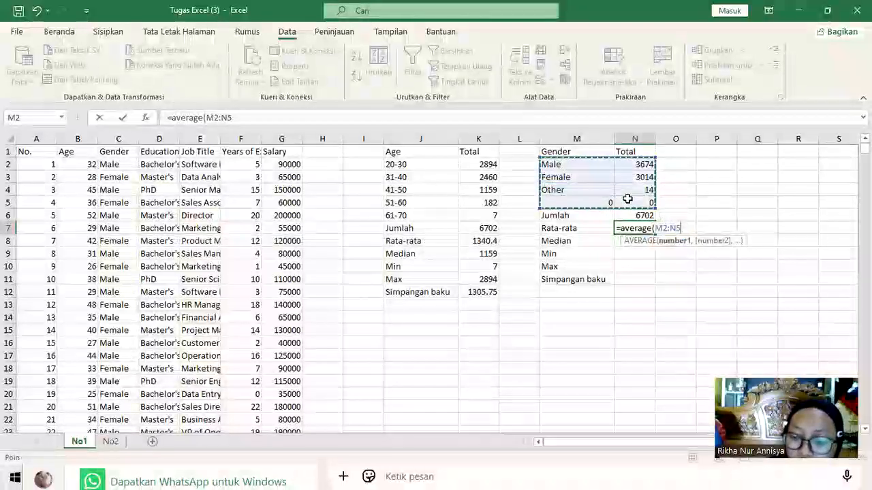
{"action": "key", "text": "Return"}
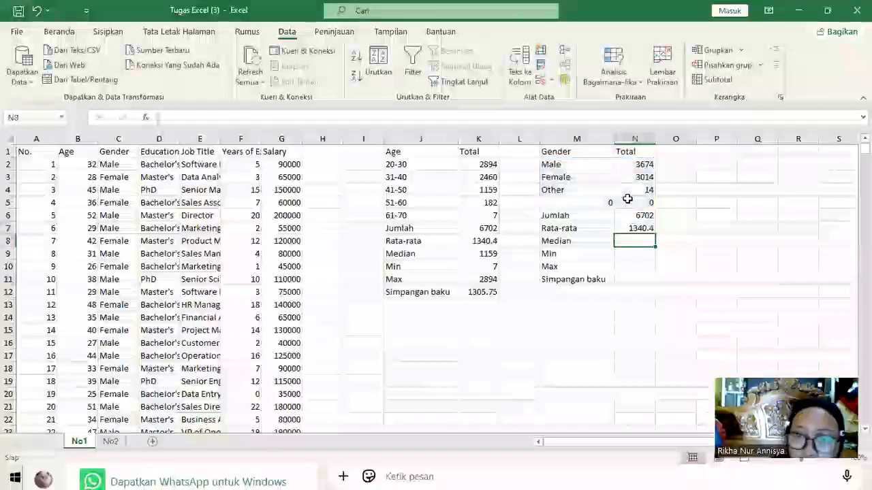
Calculate the Gender table's Median in N8 with a MEDIAN formula over M2:N5
{"action": "type", "text": "=median(M2:N4"}
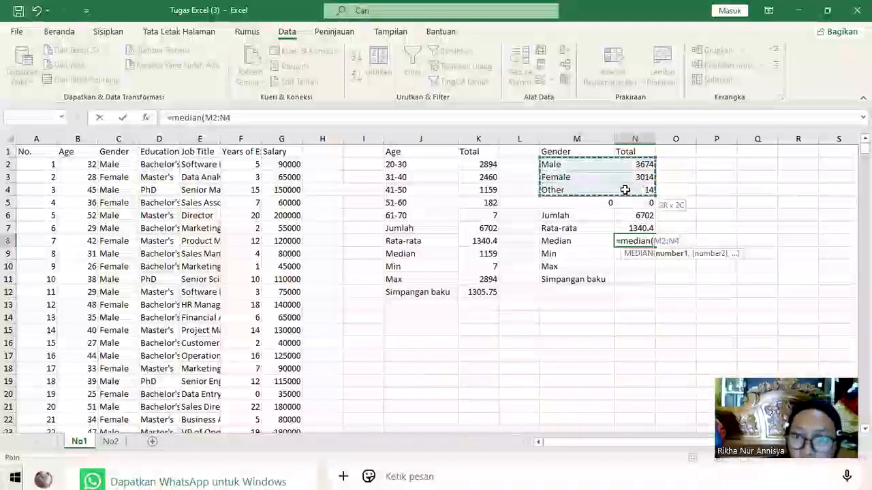
{"action": "left_click_drag", "start_coordinate": [625, 190], "coordinate": [625, 201]}
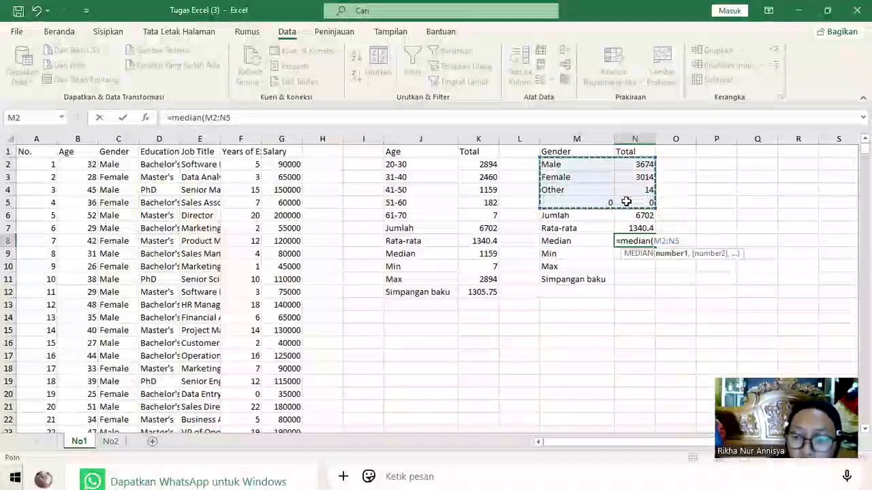
{"action": "type", "text": ")"}
{"action": "key", "text": "Return"}
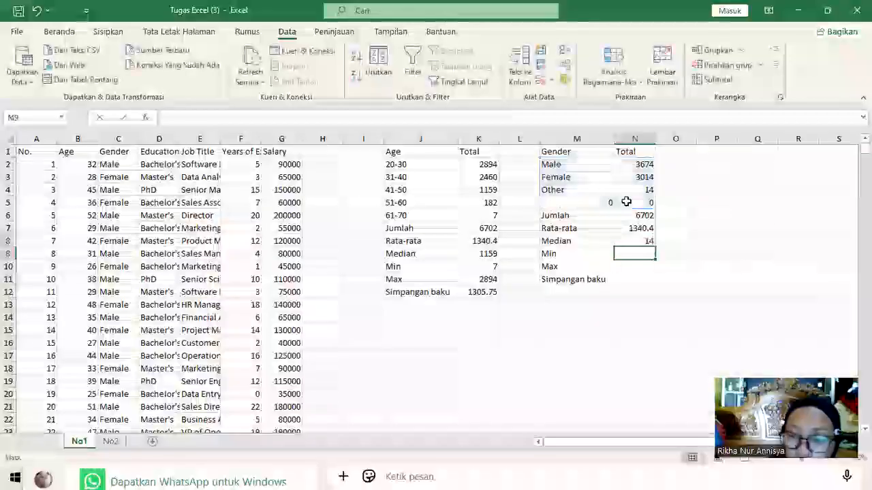
Calculate the Gender table's Min in N9 with a MIN formula over M2:N5
{"action": "type", "text": "=min"}
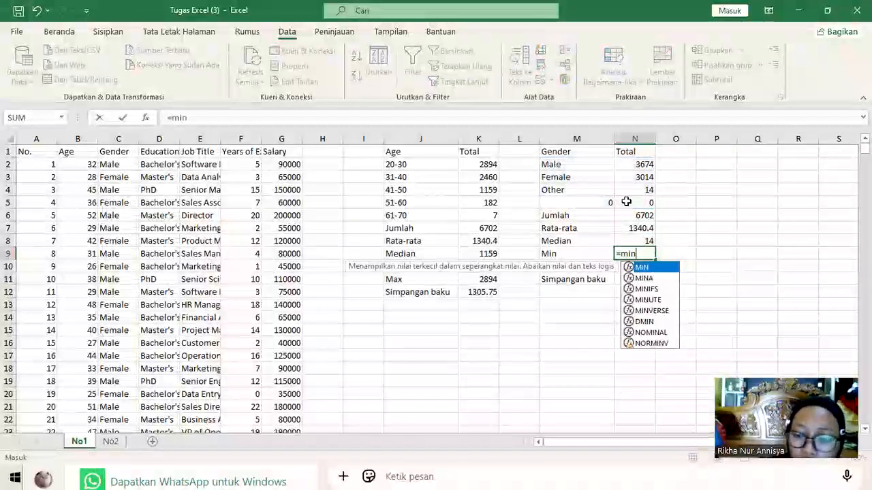
{"action": "type", "text": "("}
{"action": "left_click_drag", "start_coordinate": [583, 163], "coordinate": [639, 206]}
{"action": "type", "text": ")"}
{"action": "key", "text": "Return"}
Calculate the Gender table's Max in N10 with a MAX formula over M2:N5, completing the formula if its range is missing
{"action": "type", "text": "=max"}
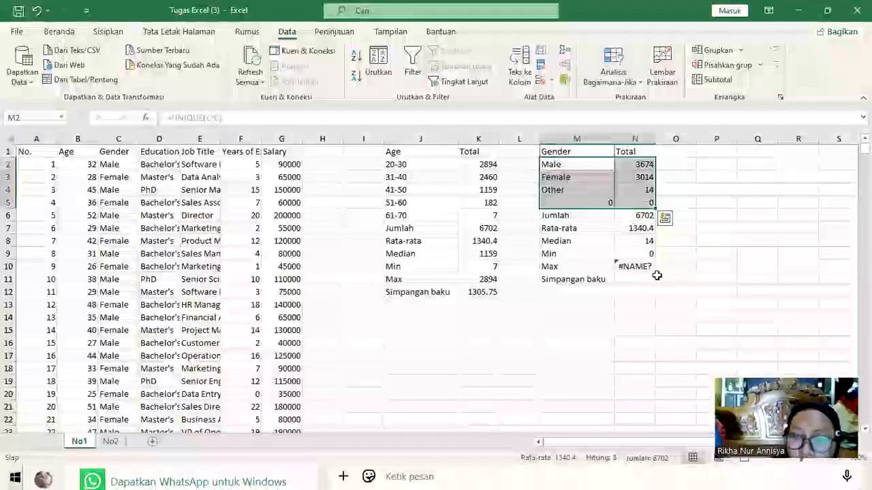
{"action": "left_click", "coordinate": [637, 267]}
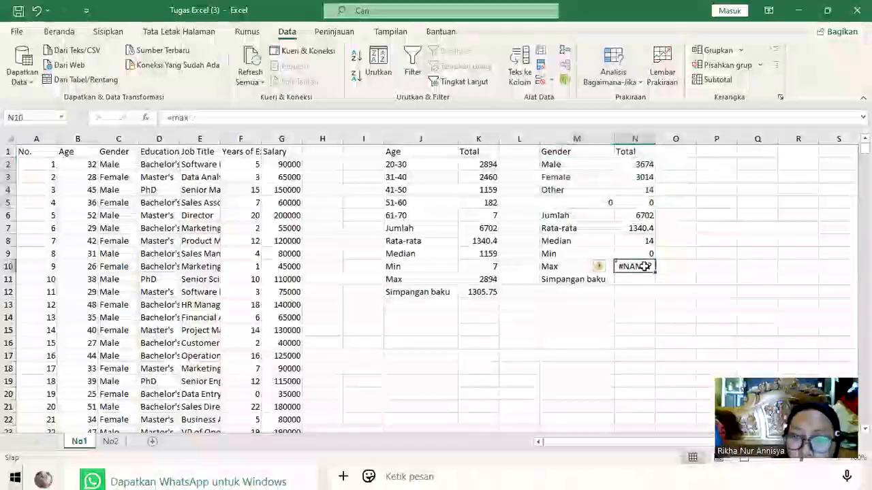
{"action": "left_click", "coordinate": [210, 117]}
{"action": "type", "text": "("}
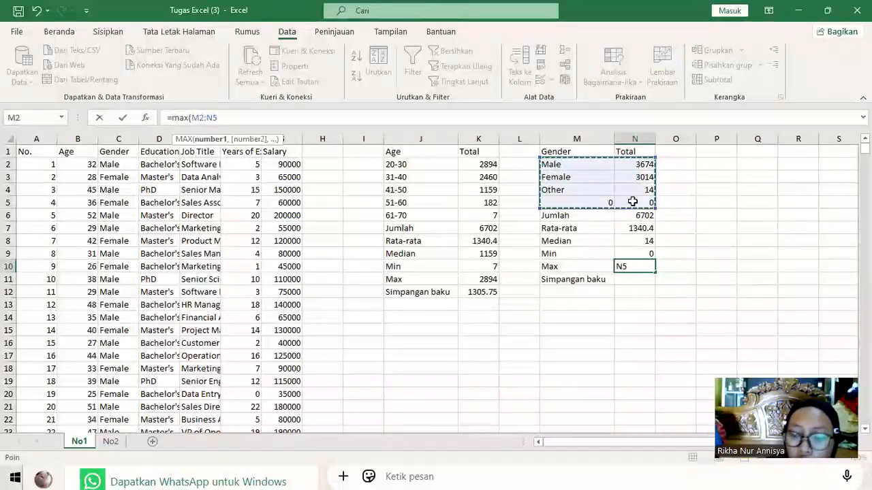
{"action": "key", "text": "Return"}
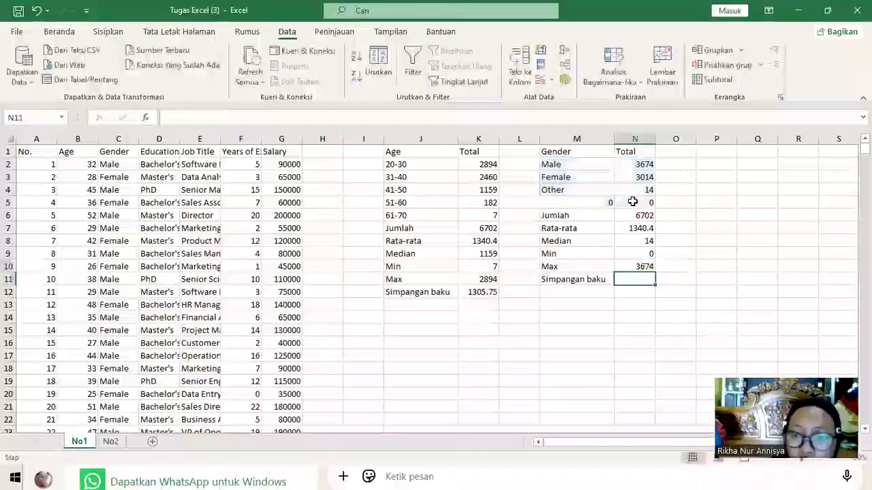
Calculate the Gender table's Simpangan baku in N11 with a STDEV formula over M2:N5
{"action": "type", "text": "="}
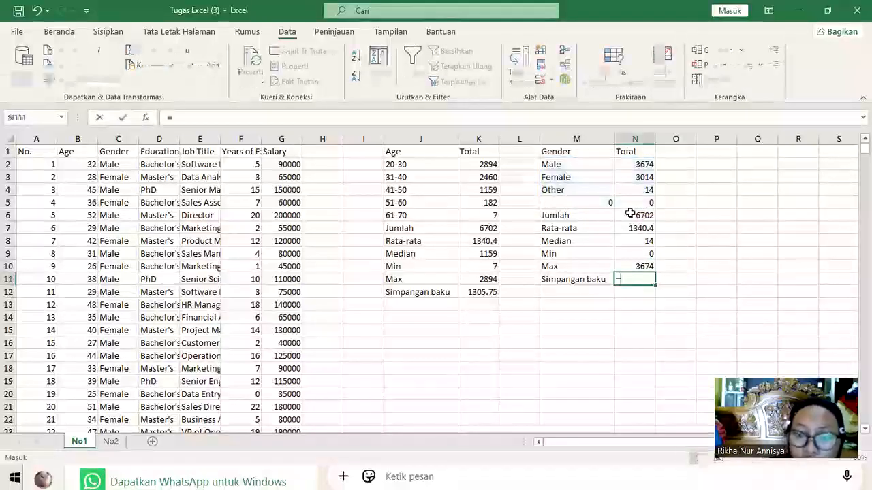
{"action": "type", "text": "stde"}
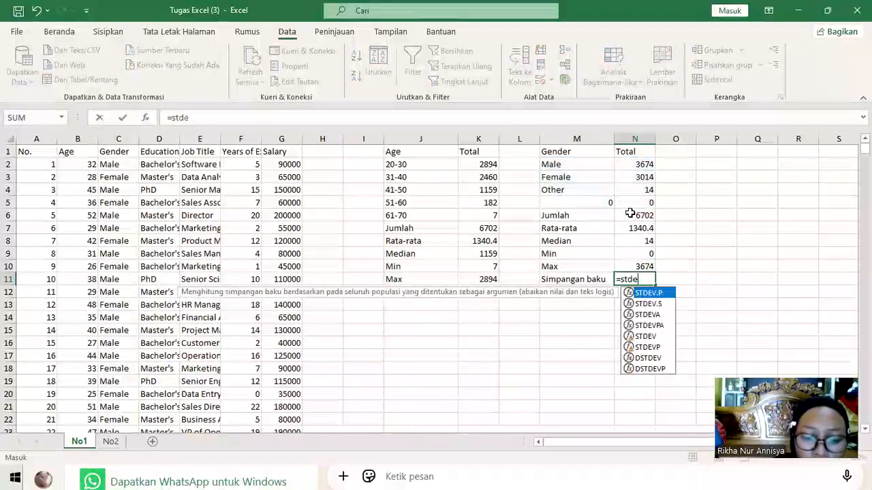
{"action": "type", "text": "v("}
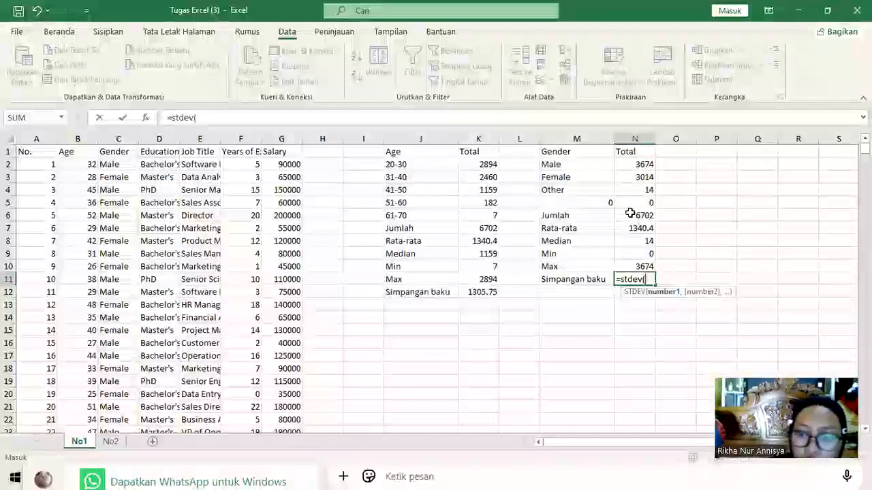
{"action": "left_click_drag", "start_coordinate": [570, 163], "coordinate": [640, 204]}
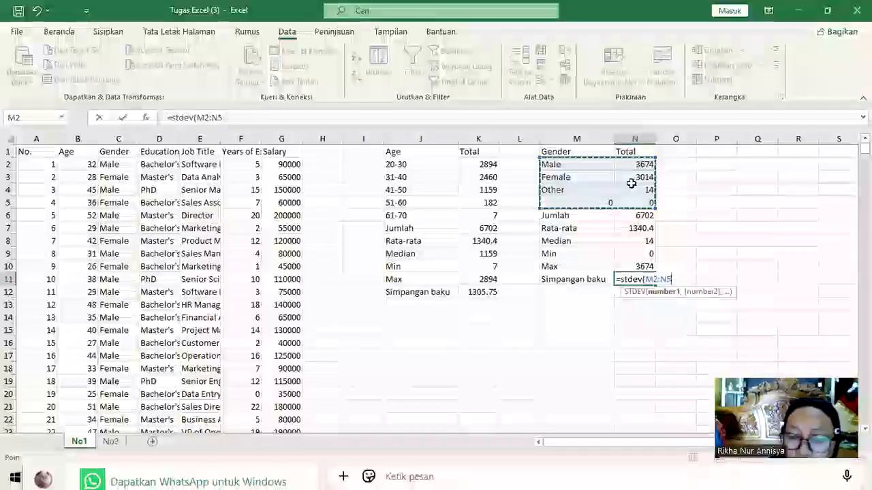
{"action": "key", "text": "Return"}
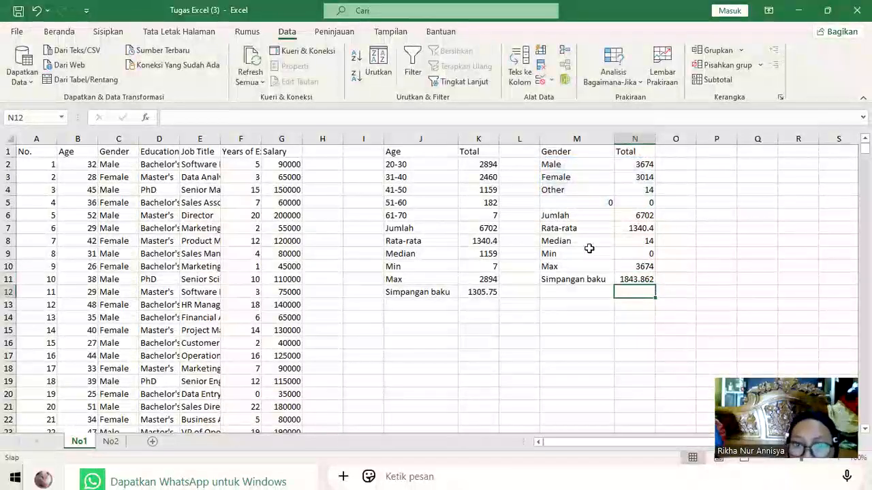
Widen column D to fit the Education Level heading, and list the column's unique values from P1 with =UNIQUE(D:D)
{"action": "left_click", "coordinate": [713, 154]}
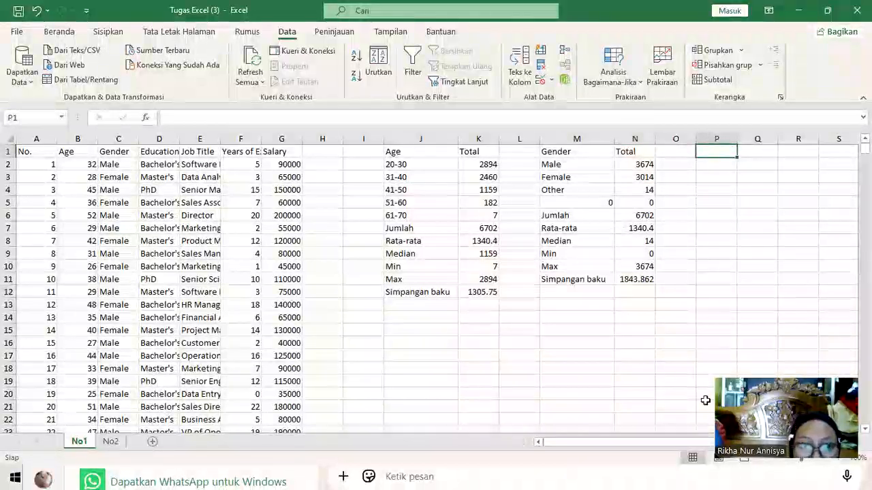
{"action": "left_click_drag", "start_coordinate": [180, 138], "coordinate": [202, 143]}
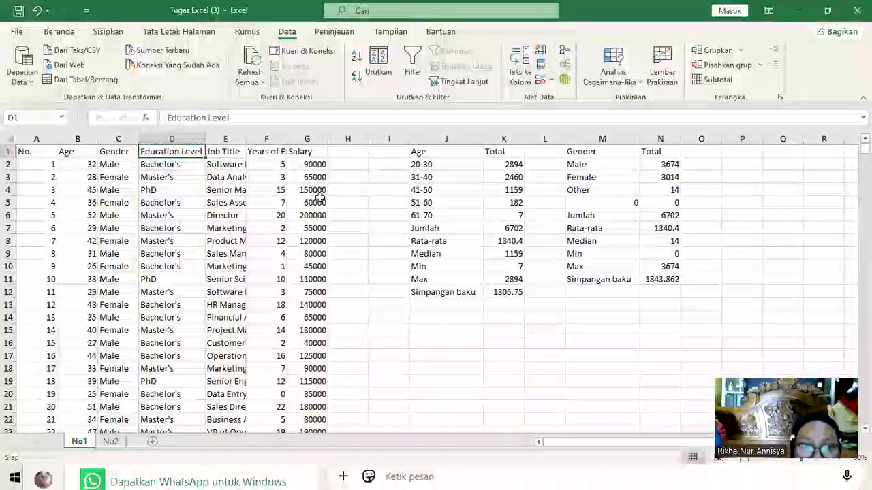
{"action": "left_click", "coordinate": [738, 149]}
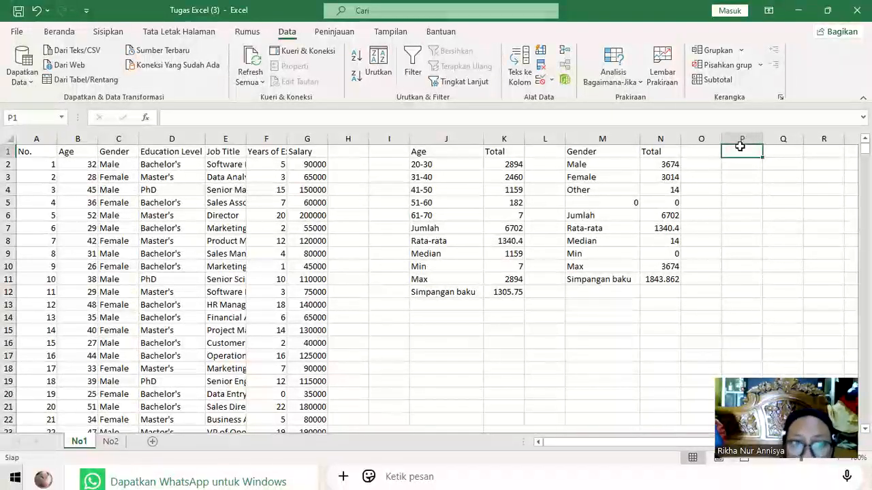
{"action": "type", "text": "u"}
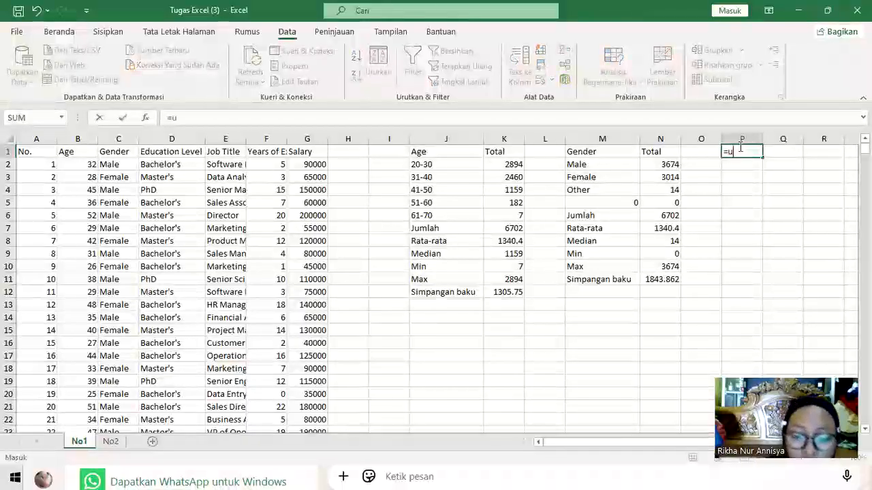
{"action": "type", "text": "ni"}
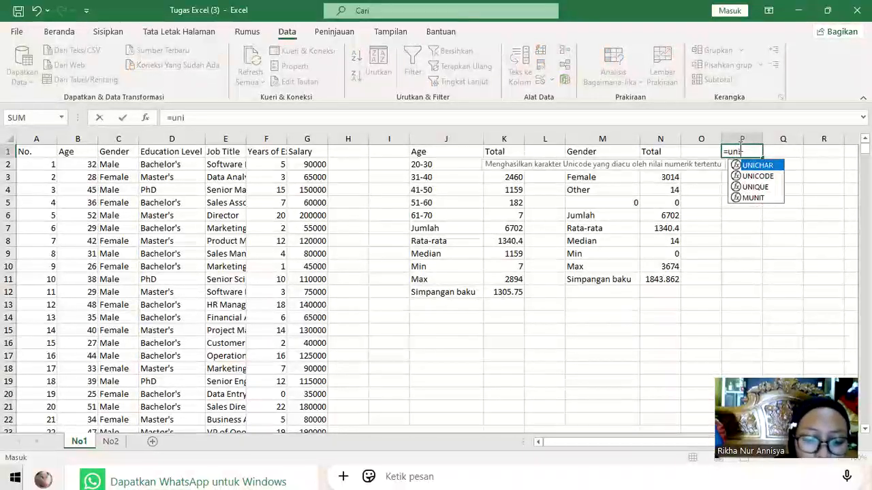
{"action": "type", "text": "que"}
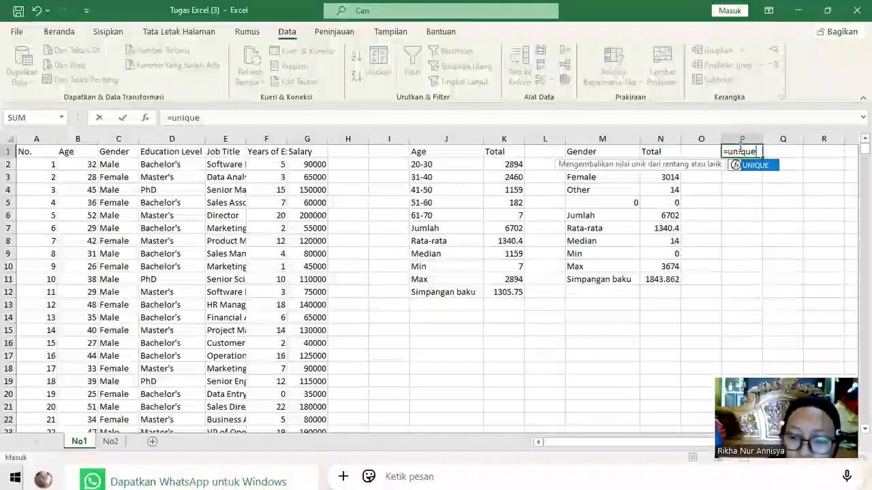
{"action": "type", "text": "("}
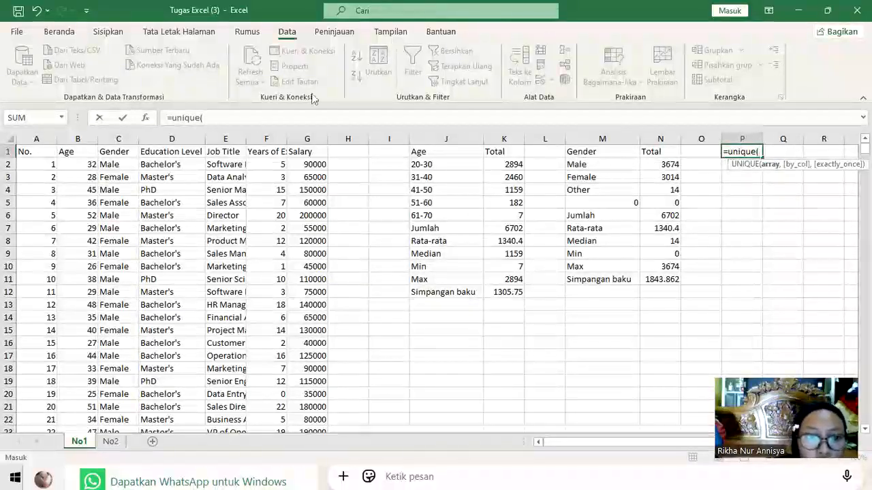
{"action": "left_click", "coordinate": [185, 134]}
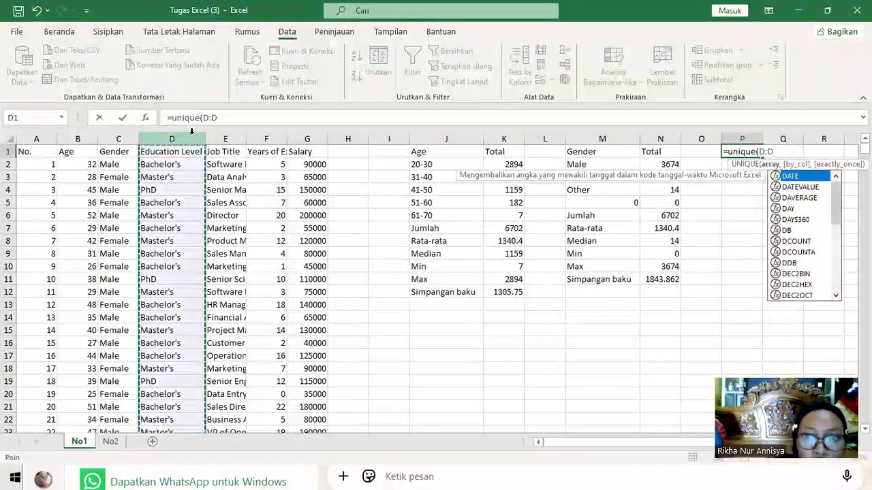
{"action": "type", "text": ")"}
{"action": "key", "text": "Return"}
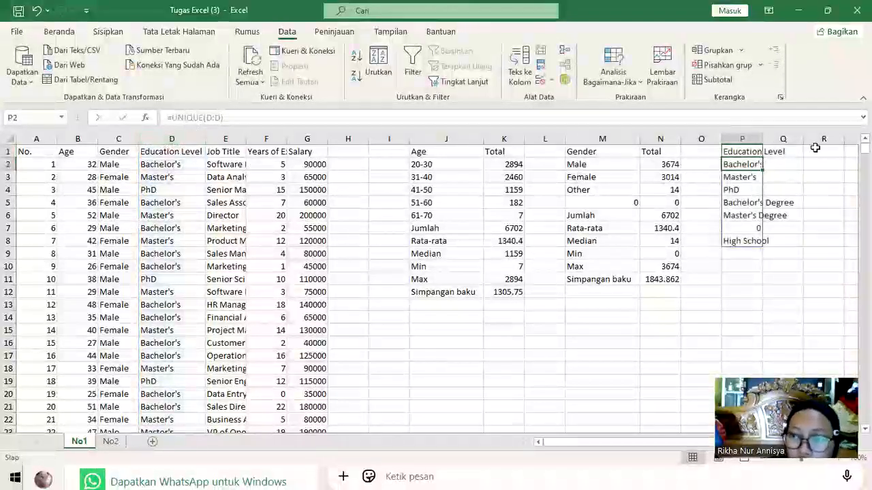
Widen column P to fit the education level names and enter the heading Total in Q1
{"action": "left_click_drag", "start_coordinate": [764, 141], "coordinate": [797, 136]}
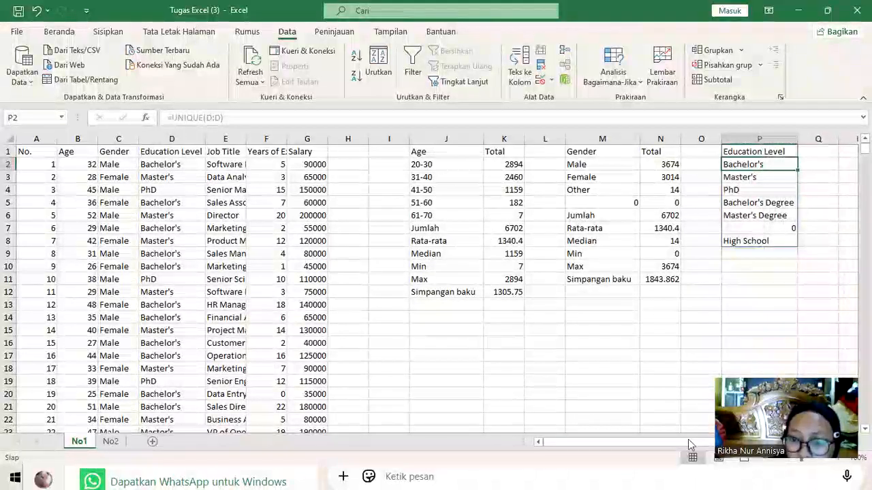
{"action": "scroll", "coordinate": [775, 150], "scroll_direction": "right", "scroll_amount": 1}
{"action": "left_click", "coordinate": [774, 151]}
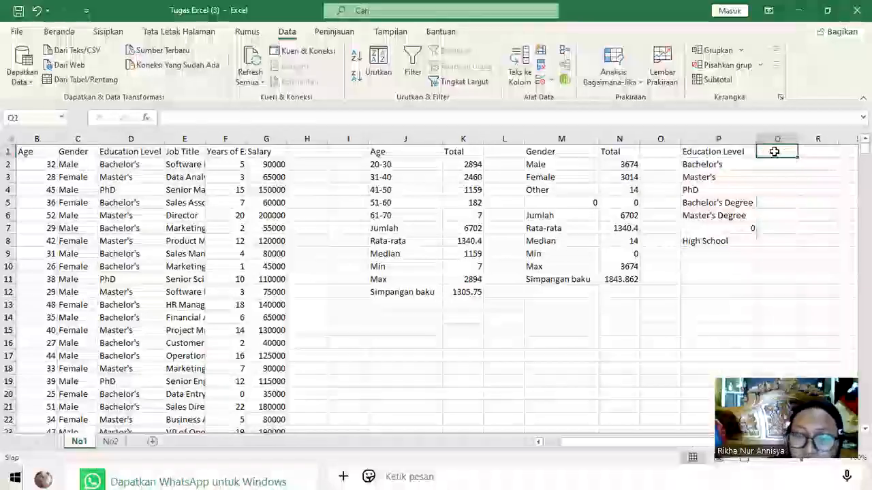
{"action": "type", "text": "Total"}
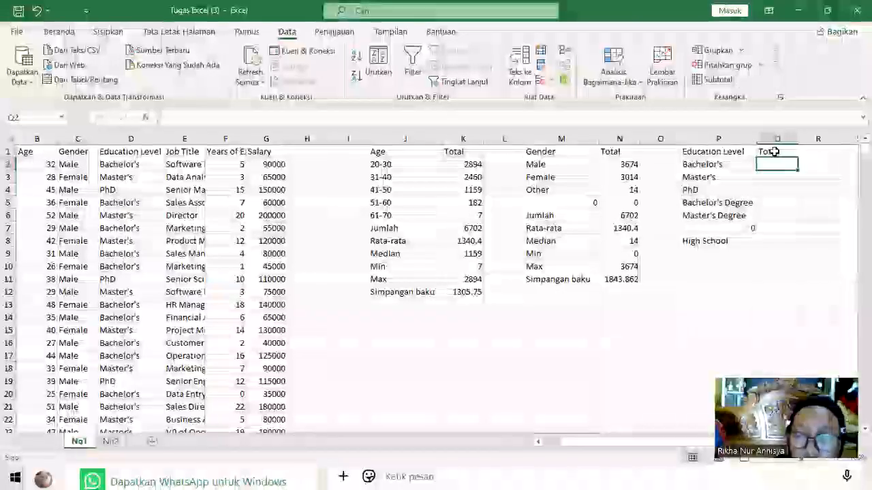
Count the Bachelor's entries in Q2 with =COUNTIF($D:$D,P2), keeping the column D range absolute
{"action": "type", "text": "="}
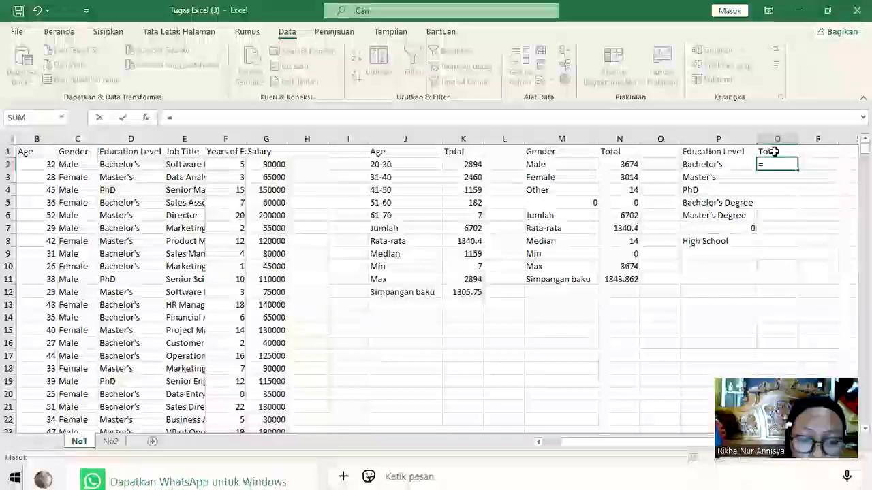
{"action": "type", "text": "countif("}
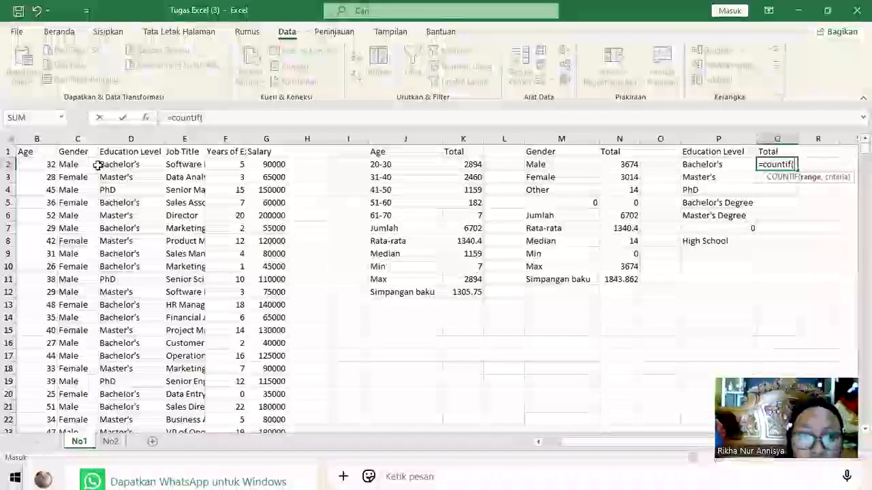
{"action": "left_click", "coordinate": [134, 138]}
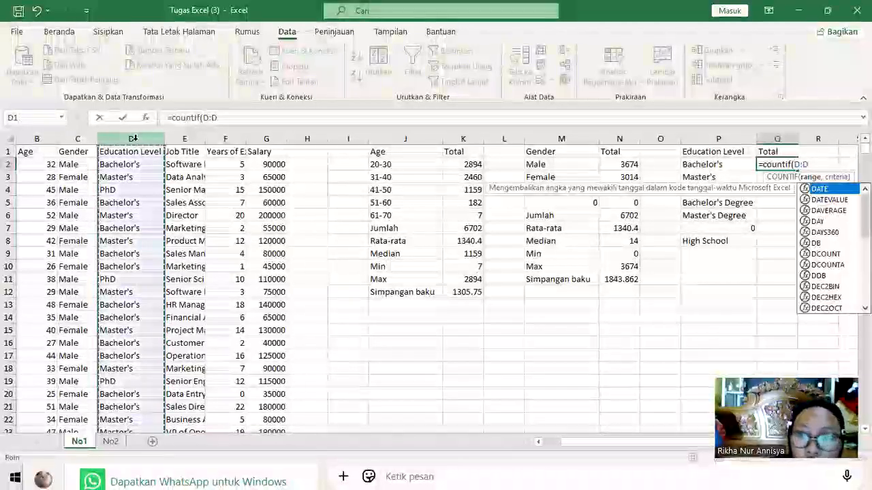
{"action": "key", "text": "F4"}
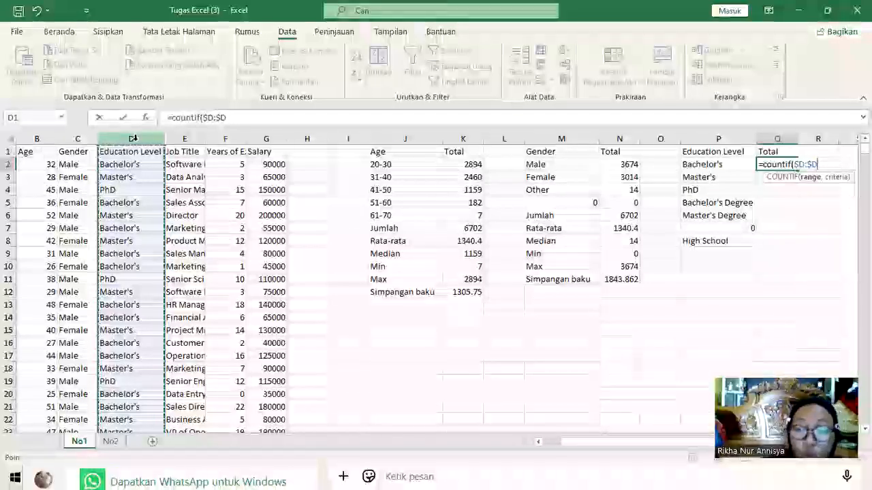
{"action": "type", "text": ","}
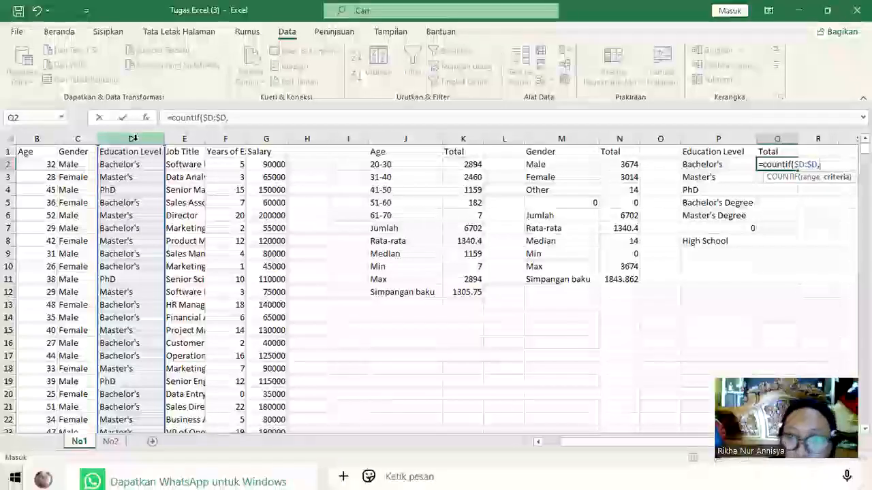
{"action": "left_click", "coordinate": [724, 166]}
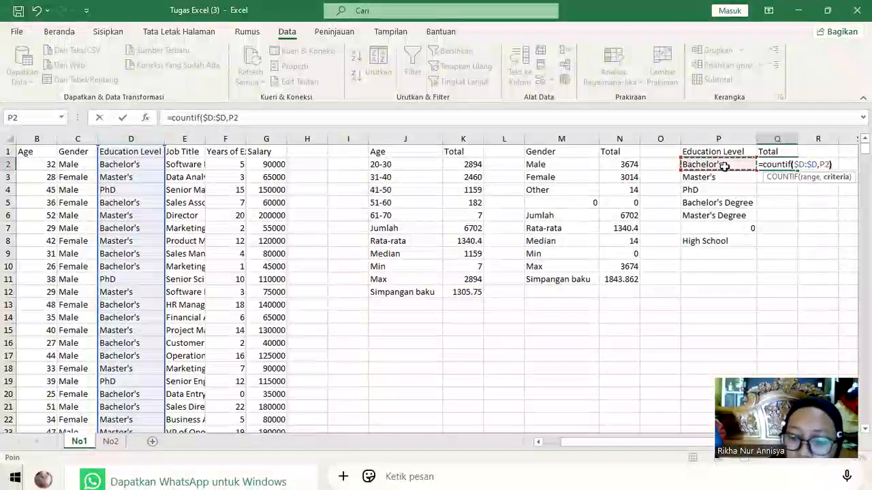
Complete the formula =COUNTIF($D:$D,P2) in Q2 and fill it down to Q8 for every education level
{"action": "type", "text": ")"}
{"action": "key", "text": "Return"}
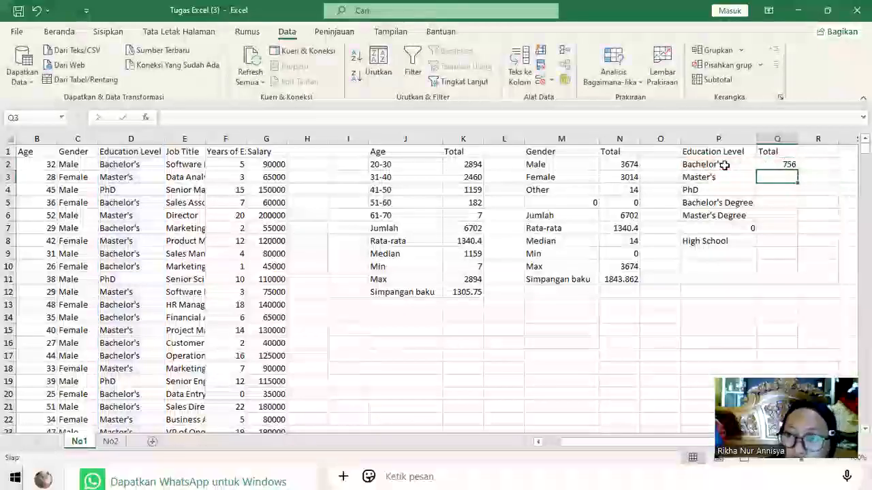
{"action": "left_click", "coordinate": [785, 164]}
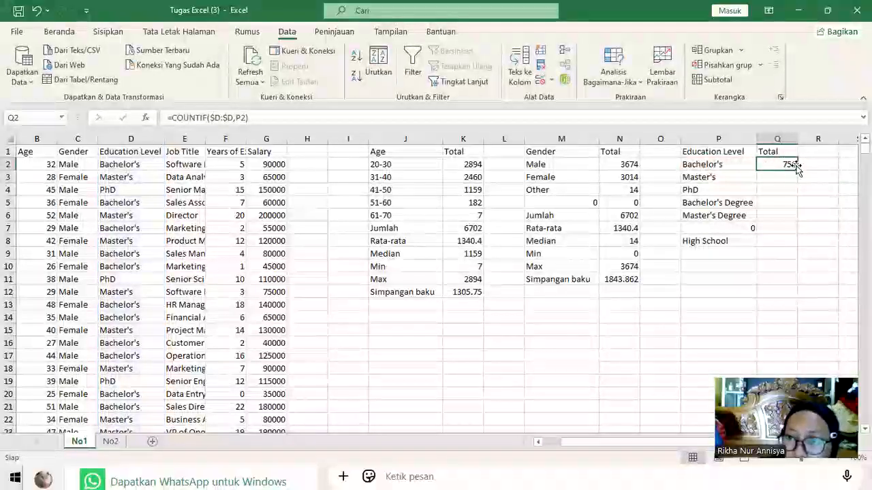
{"action": "left_click_drag", "start_coordinate": [797, 170], "coordinate": [794, 187]}
{"action": "left_click_drag", "start_coordinate": [790, 235], "coordinate": [783, 244]}
Copy the statistic labels Jumlah through Simpangan baku from the Gender table (M6:M11) into the Education Level table starting at P9
{"action": "left_click", "coordinate": [710, 259]}
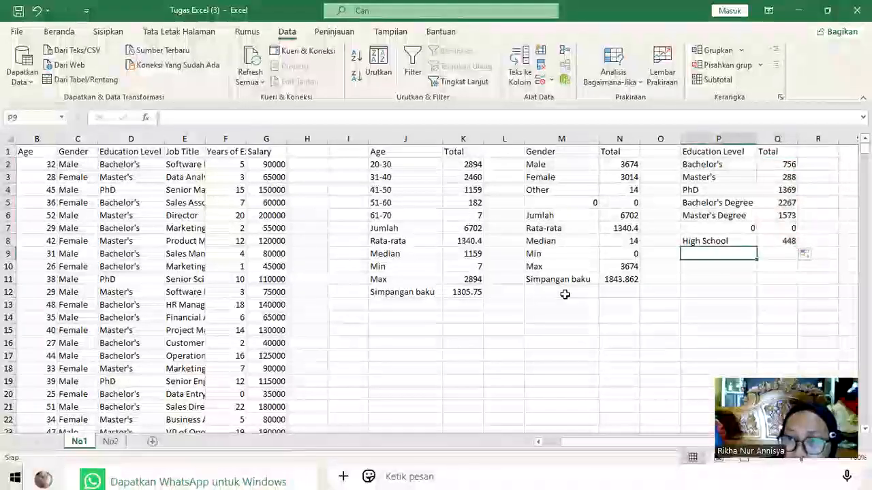
{"action": "left_click_drag", "start_coordinate": [559, 212], "coordinate": [570, 275]}
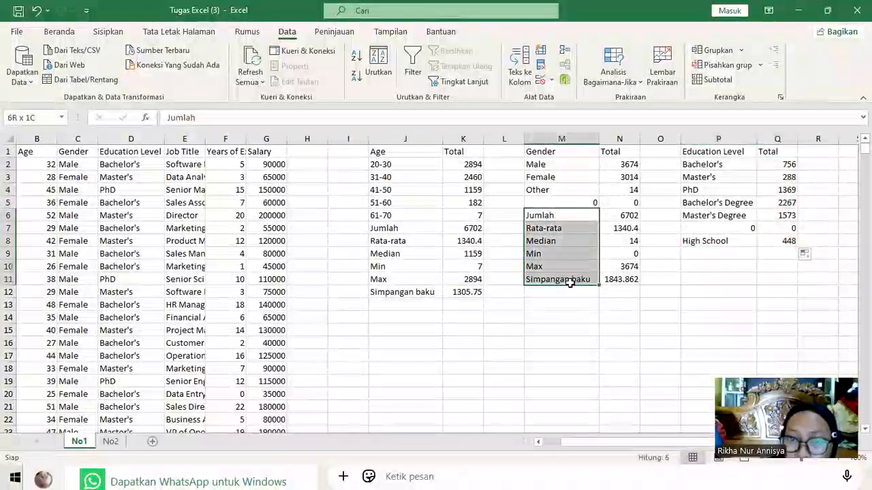
{"action": "right_click", "coordinate": [570, 286]}
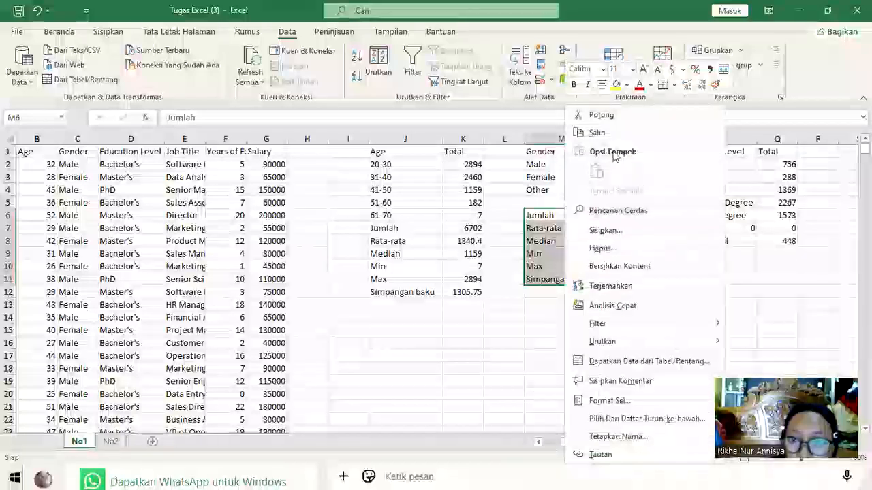
{"action": "left_click", "coordinate": [600, 133]}
{"action": "left_click", "coordinate": [694, 250]}
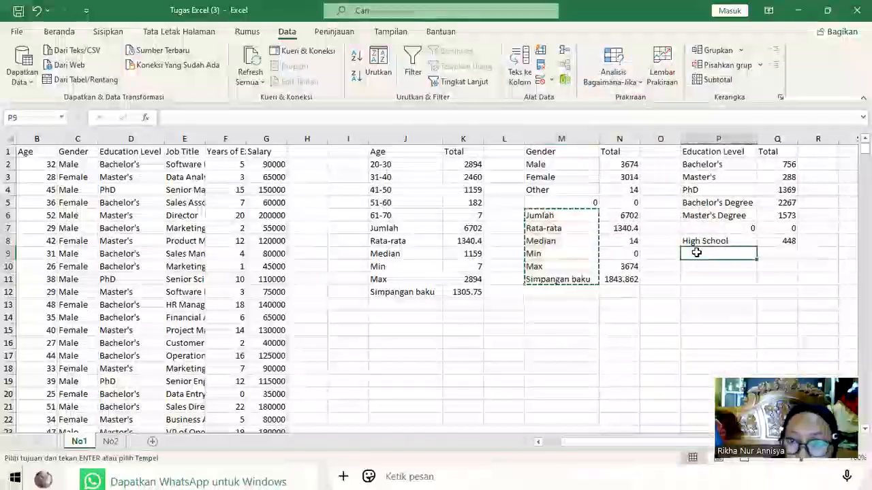
{"action": "right_click", "coordinate": [693, 251]}
{"action": "left_click", "coordinate": [729, 190]}
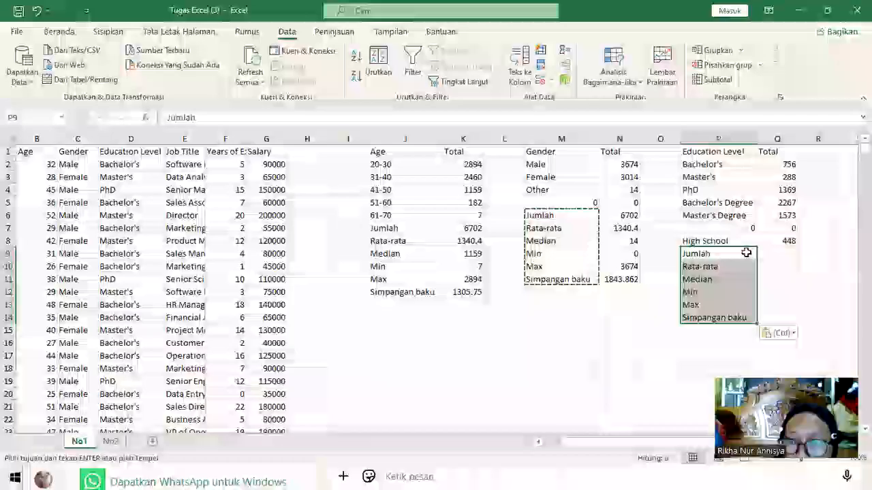
Calculate the Education Level table's Jumlah in Q9 with =SUM(P2:Q7)
{"action": "left_click", "coordinate": [789, 253]}
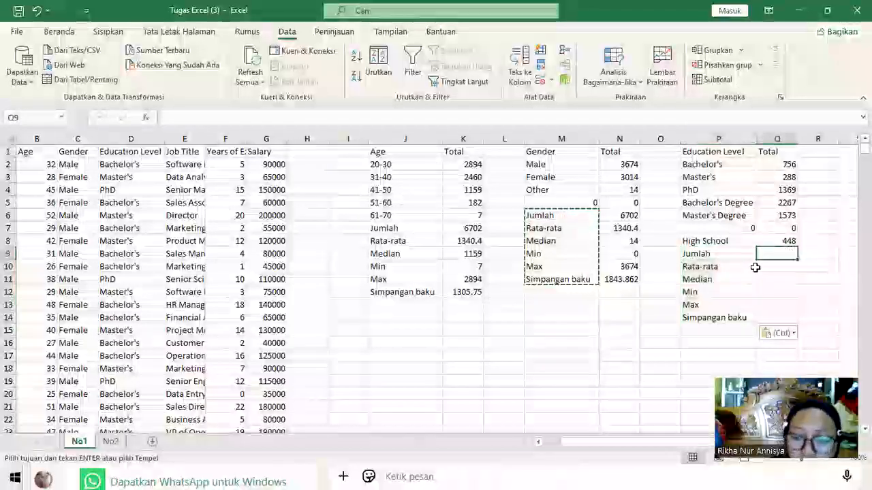
{"action": "type", "text": "=sum"}
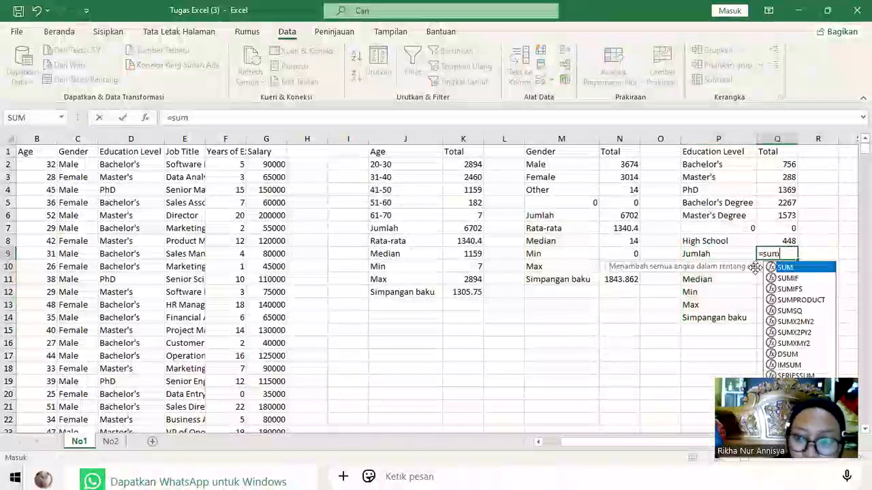
{"action": "type", "text": "("}
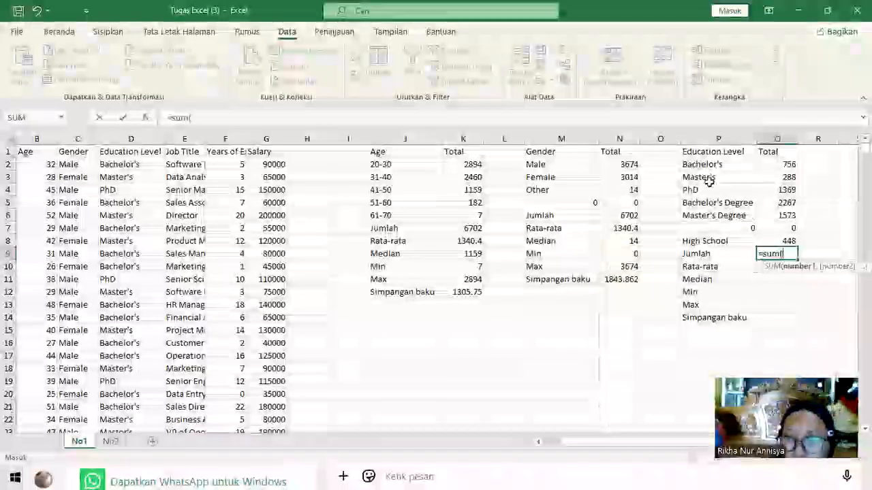
{"action": "left_click_drag", "start_coordinate": [746, 166], "coordinate": [771, 225]}
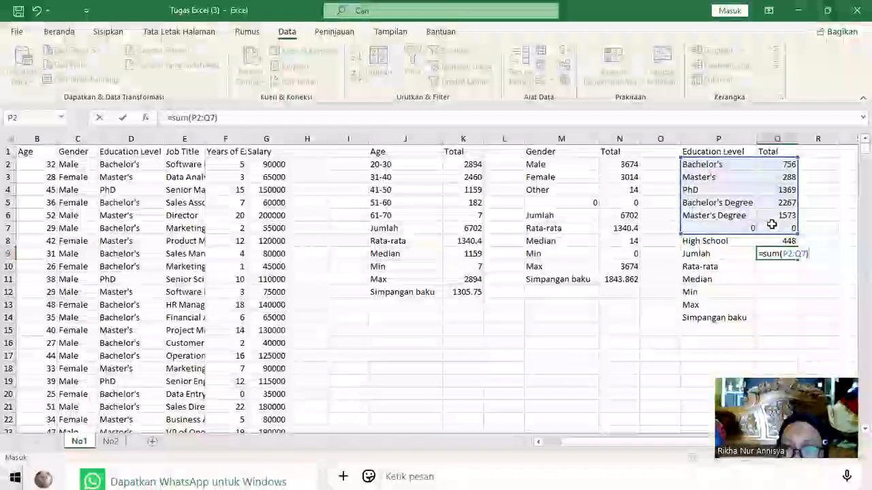
{"action": "key", "text": "Return"}
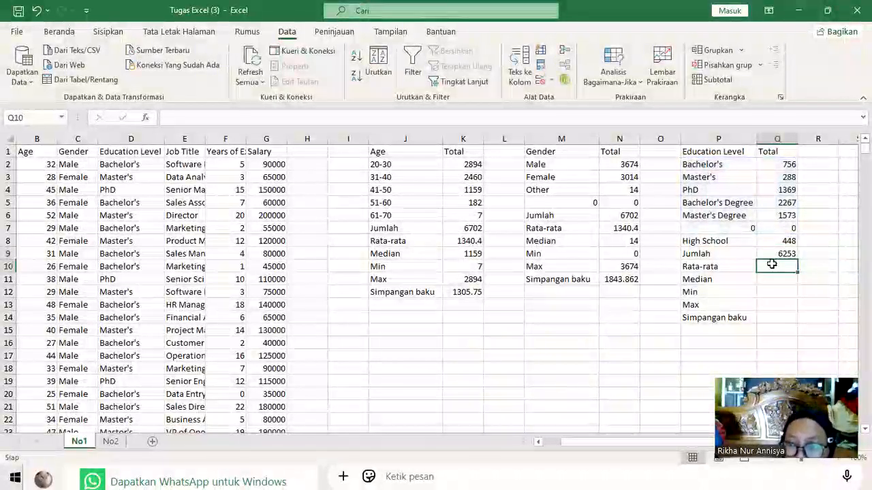
Calculate the Education Level table's Rata-rata in Q10 with =AVERAGE(P2:Q6)
{"action": "type", "text": "="}
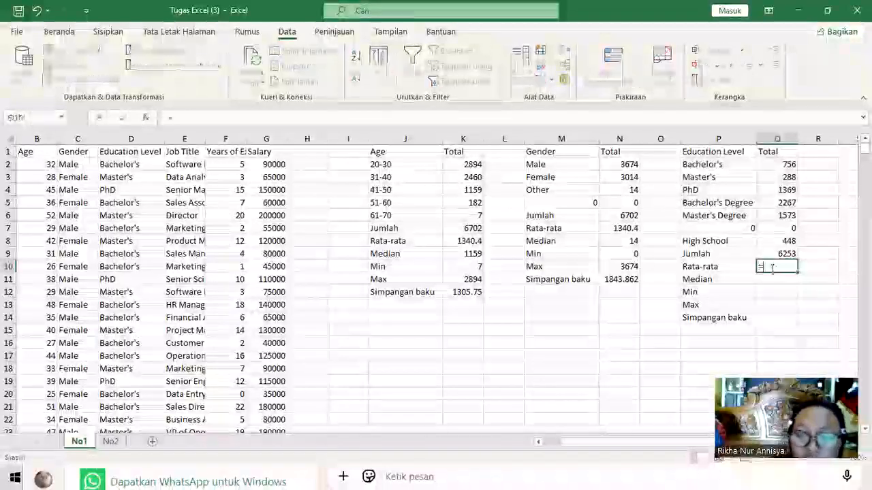
{"action": "type", "text": "ave"}
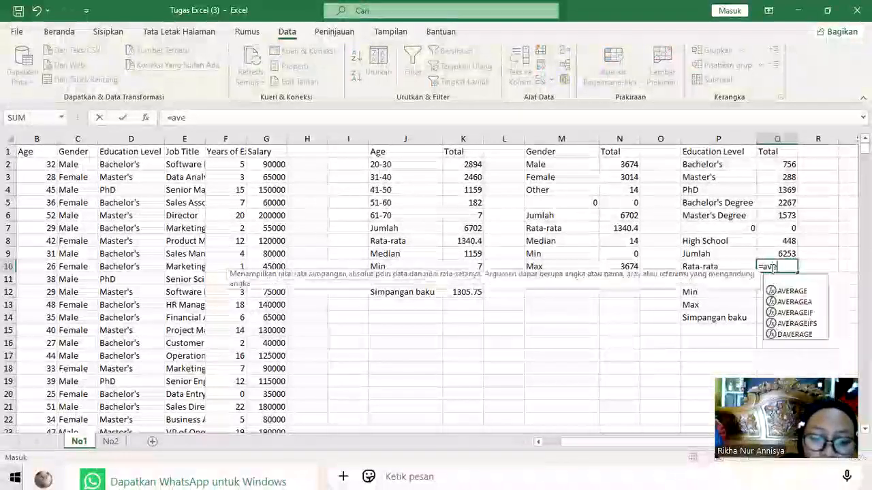
{"action": "type", "text": "rage"}
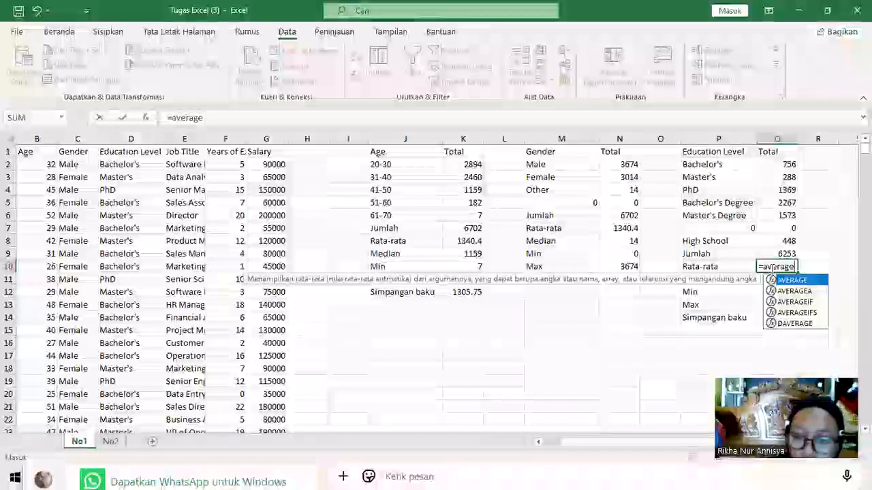
{"action": "type", "text": "("}
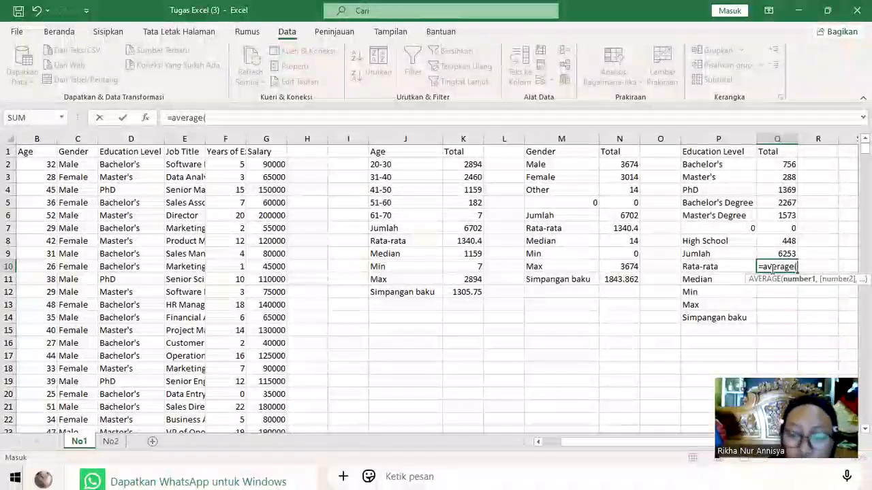
{"action": "left_click", "coordinate": [726, 165]}
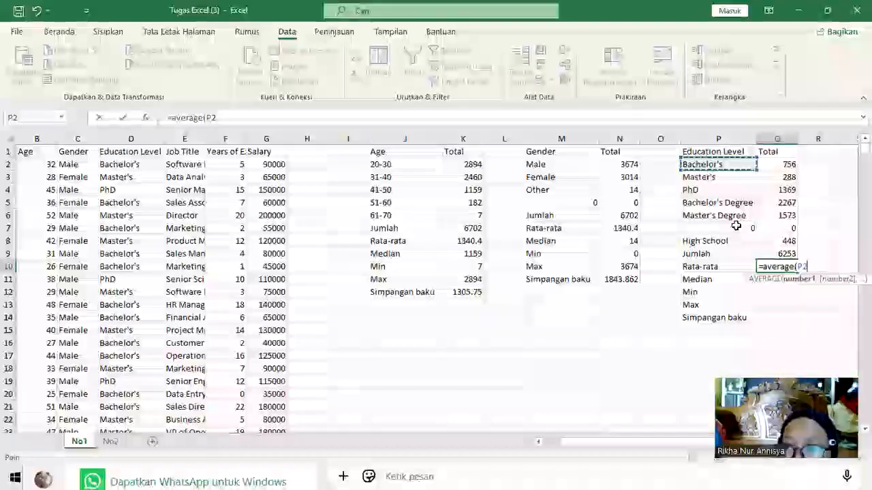
{"action": "left_click", "coordinate": [757, 228]}
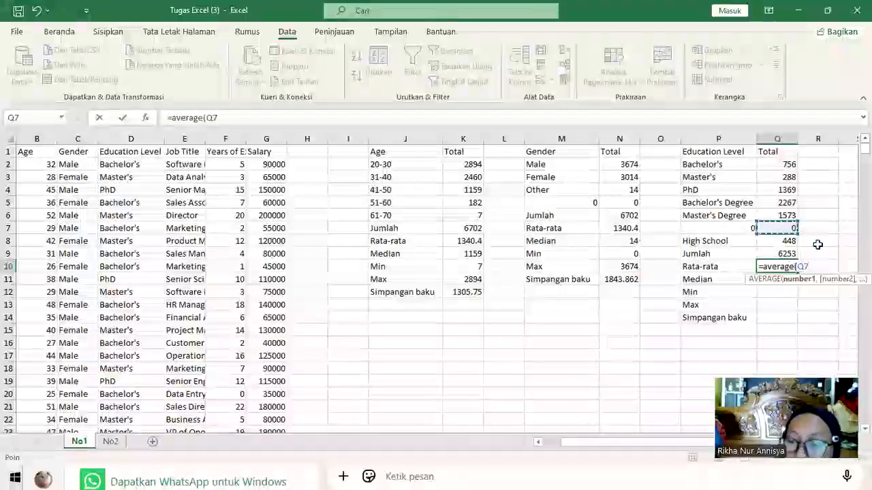
{"action": "key", "text": "BackSpace"}
{"action": "key", "text": "BackSpace"}
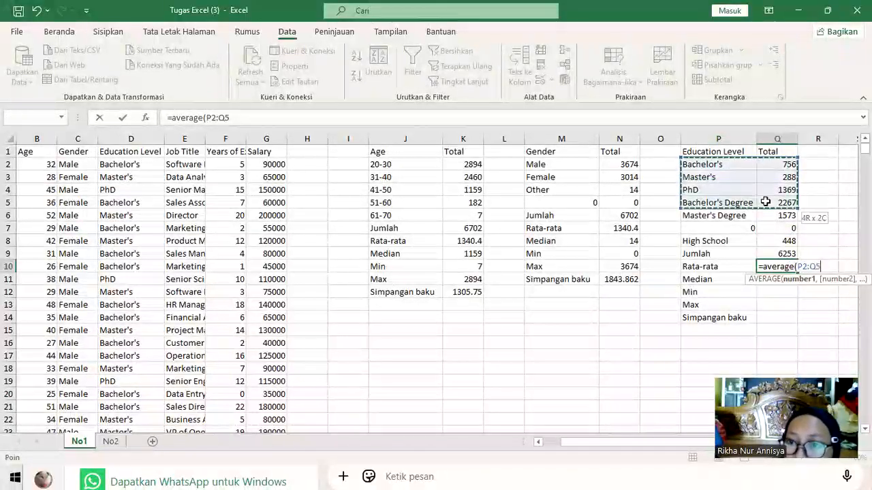
{"action": "left_click", "coordinate": [712, 240]}
{"action": "left_click", "coordinate": [707, 166]}
{"action": "left_click_drag", "start_coordinate": [764, 214], "coordinate": [772, 212]}
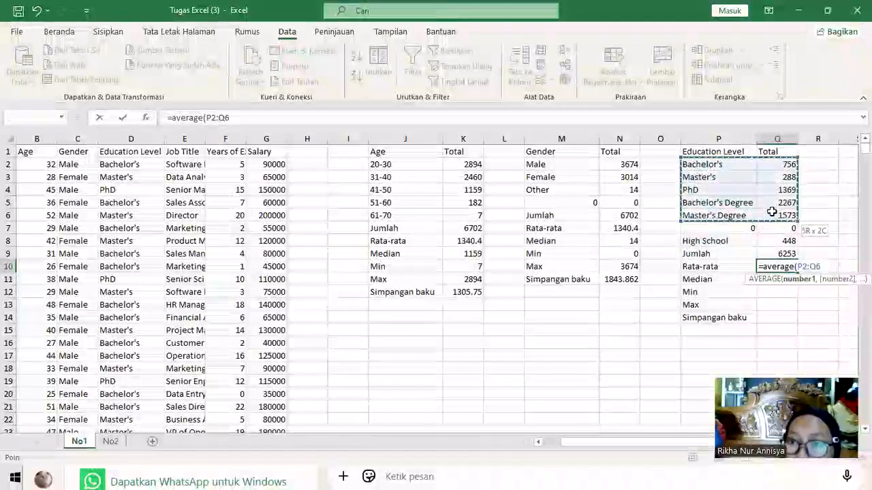
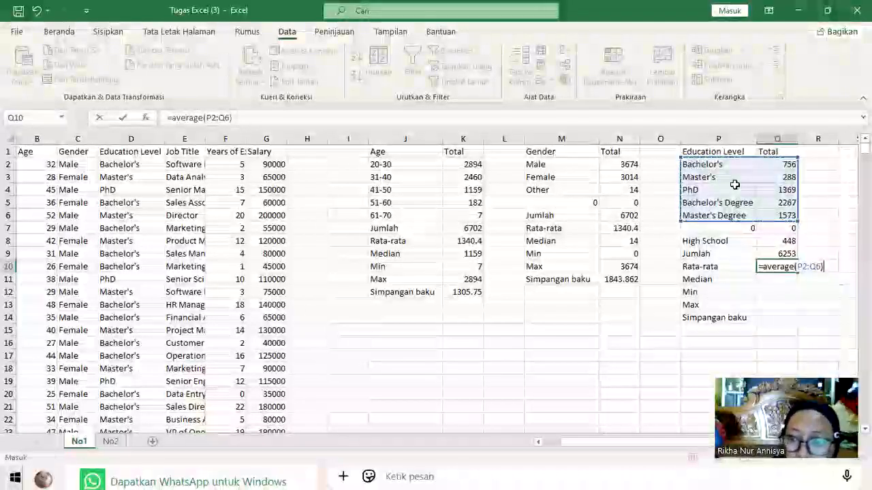
{"action": "key", "text": "Return"}
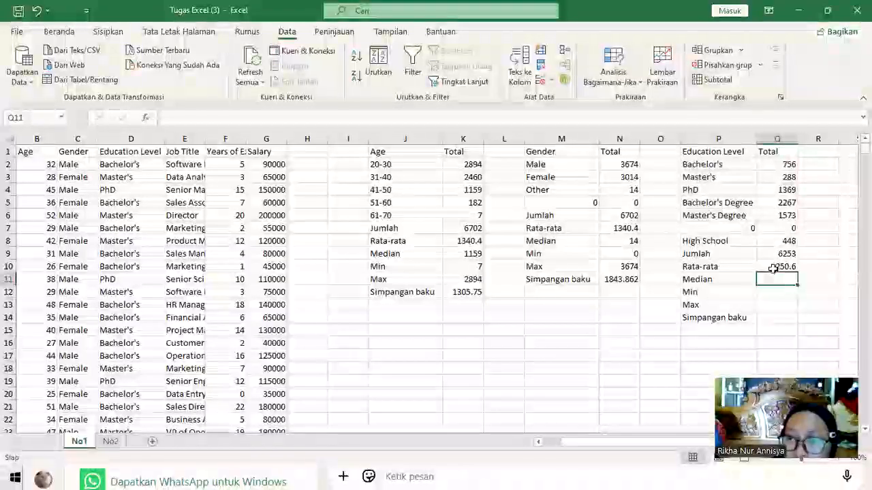
Calculate the Education Level table's Median in Q11 with =MEDIAN(P2:Q6)
{"action": "type", "text": "=median"}
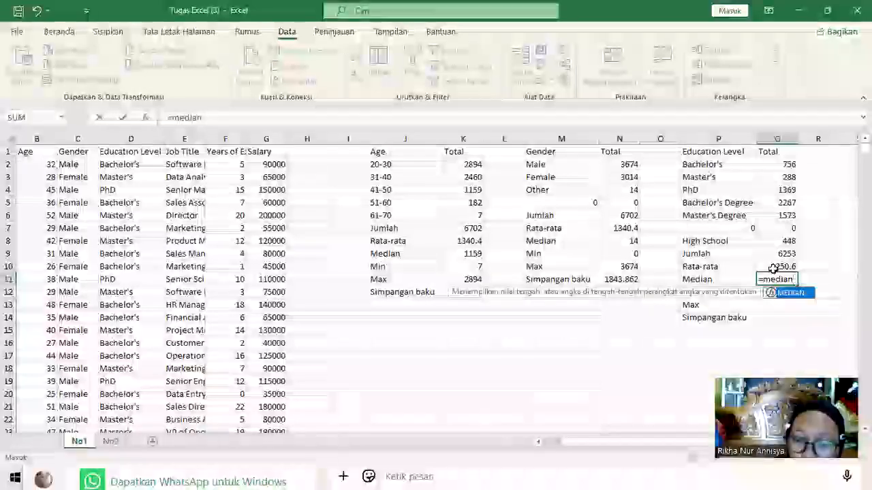
{"action": "type", "text": "("}
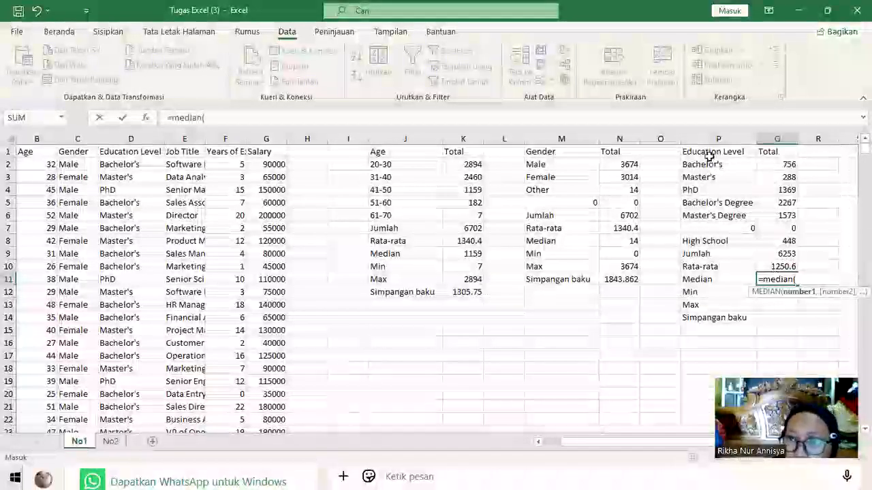
{"action": "left_click_drag", "start_coordinate": [718, 169], "coordinate": [770, 213]}
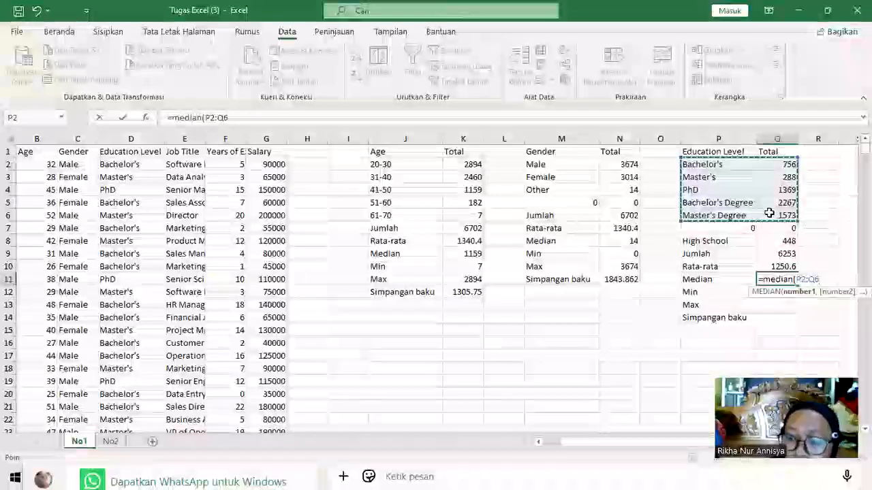
{"action": "key", "text": "Return"}
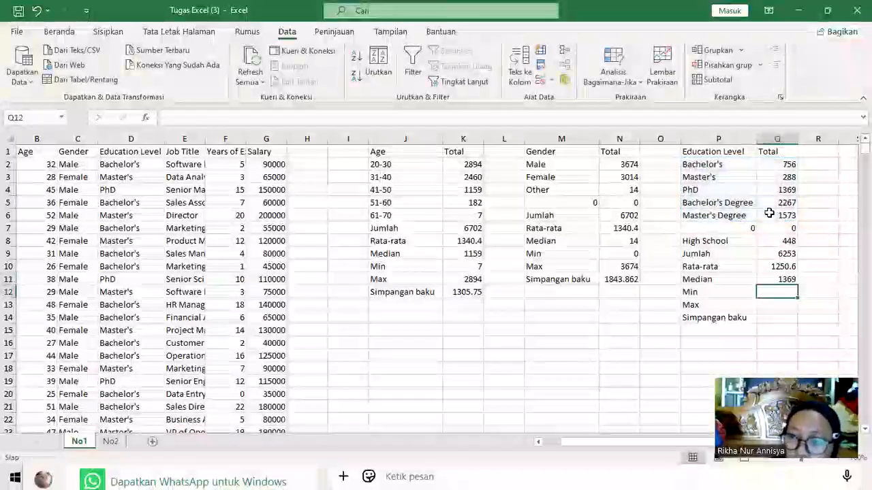
Calculate the Education Level table's Min in Q12 with =MIN(P2:Q6)
{"action": "type", "text": "=min"}
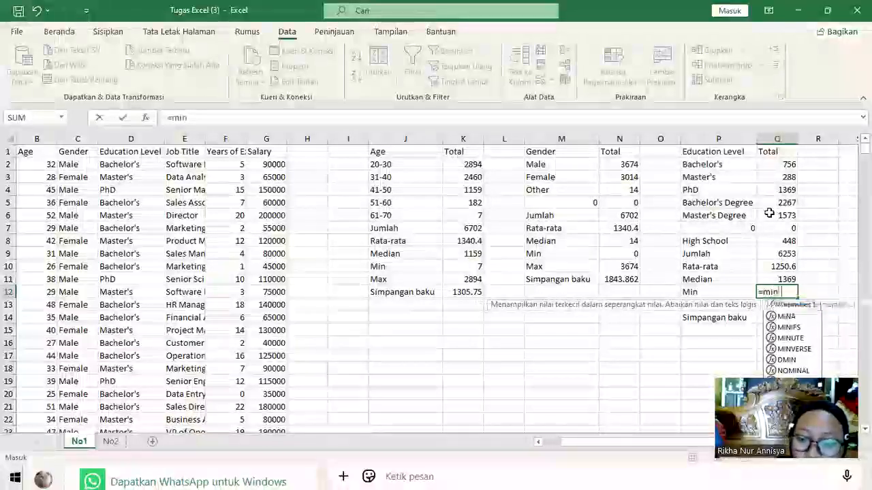
{"action": "type", "text": "("}
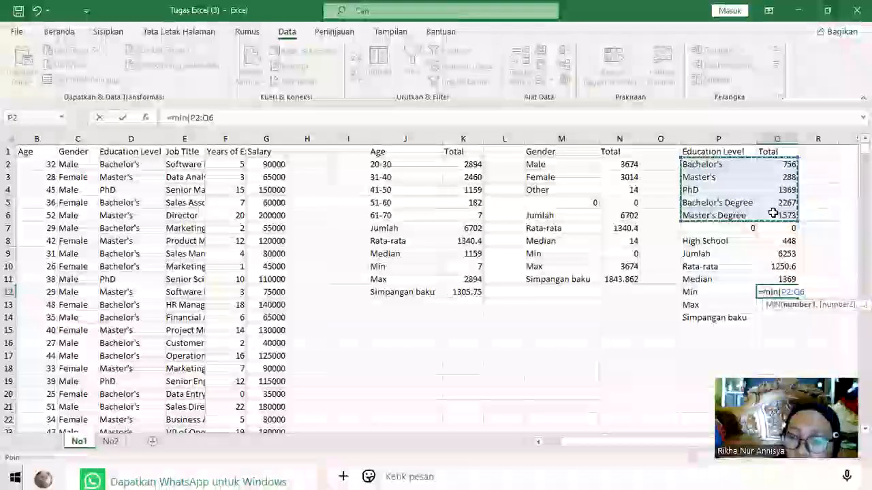
{"action": "type", "text": ")"}
{"action": "key", "text": "Return"}
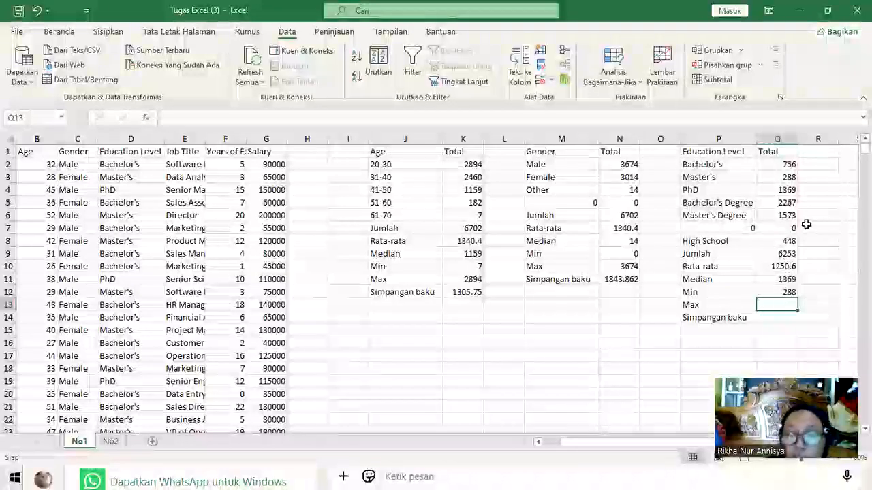
Calculate the Education Level table's Max in Q13 with =MAX(P2:Q6)
{"action": "type", "text": "="}
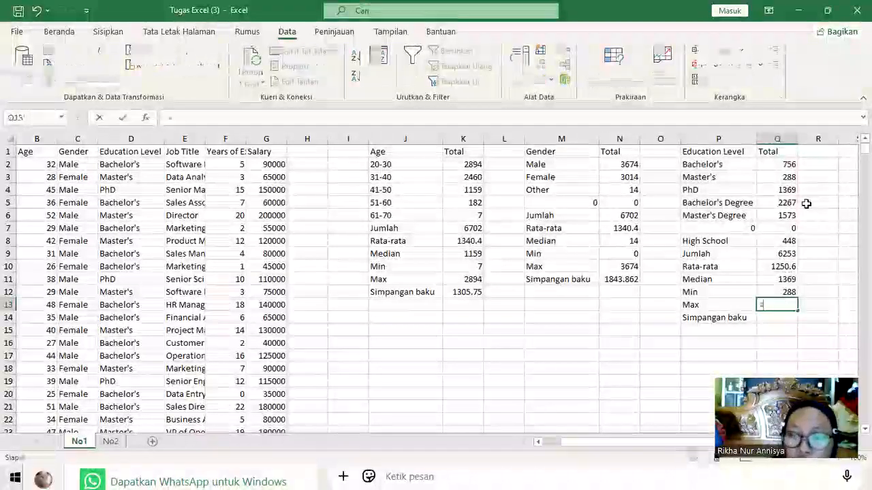
{"action": "type", "text": "ma"}
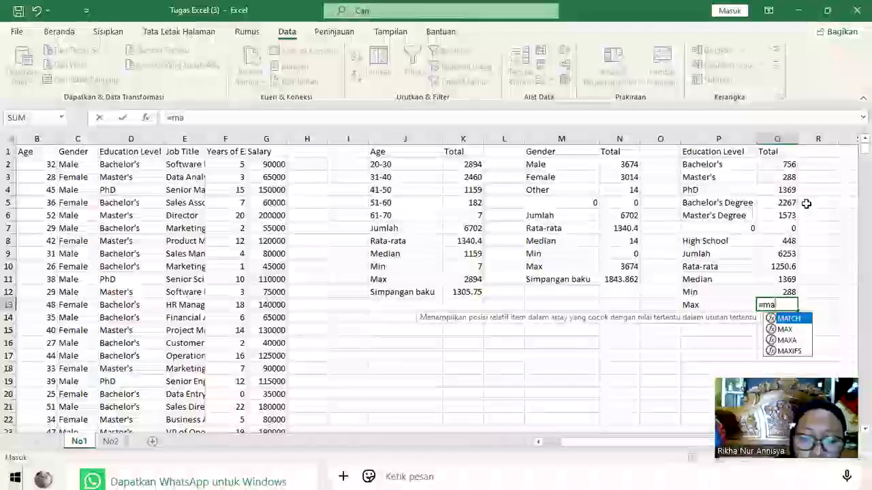
{"action": "type", "text": "x("}
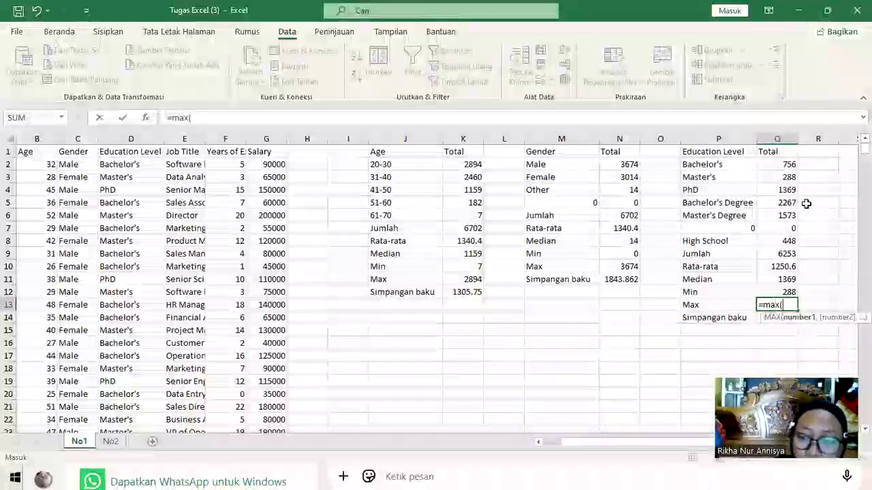
{"action": "left_click", "coordinate": [725, 164]}
{"action": "left_click_drag", "start_coordinate": [757, 197], "coordinate": [764, 214]}
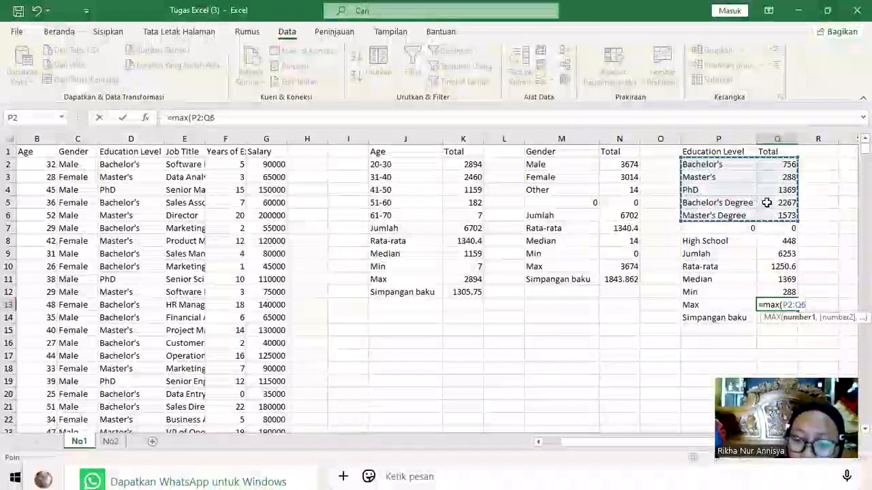
{"action": "key", "text": "Return"}
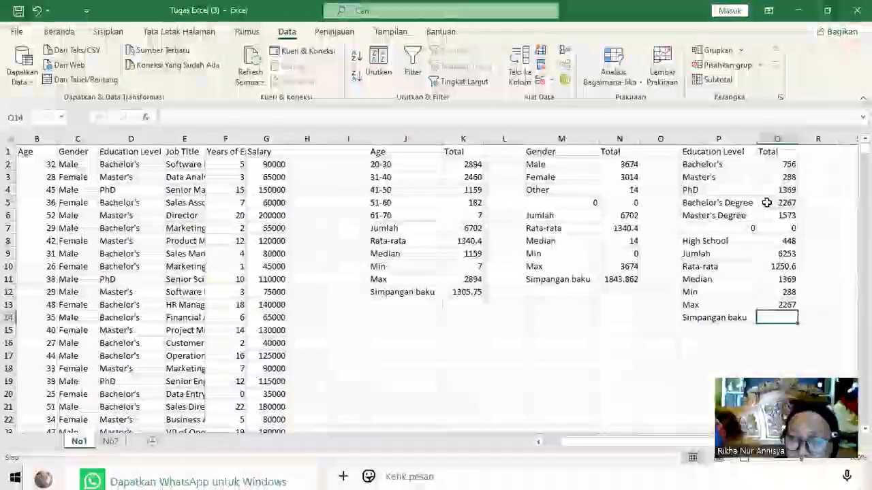
Calculate the Education Level table's Simpangan baku in Q14 with =STDEV(P2:Q6)
{"action": "type", "text": "=st"}
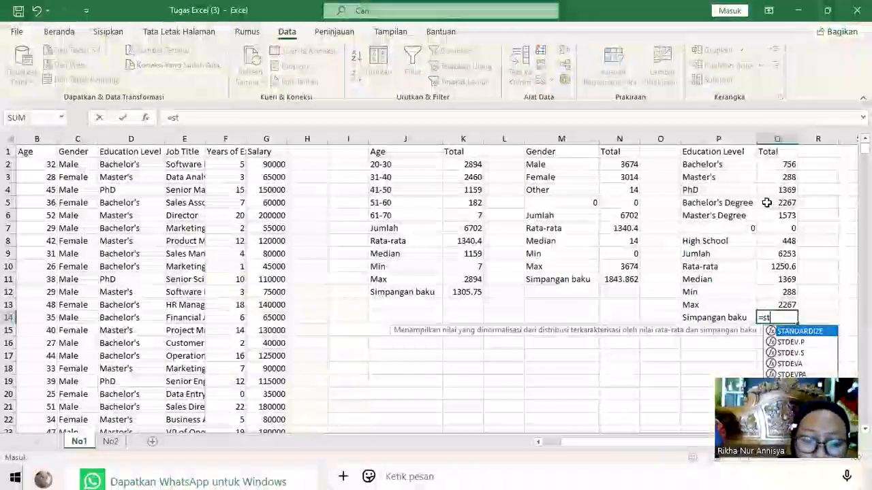
{"action": "type", "text": "dev"}
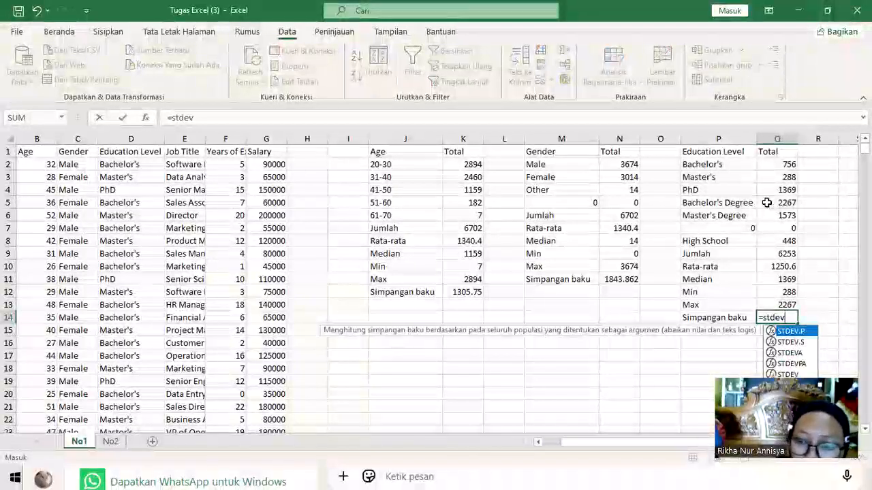
{"action": "type", "text": "("}
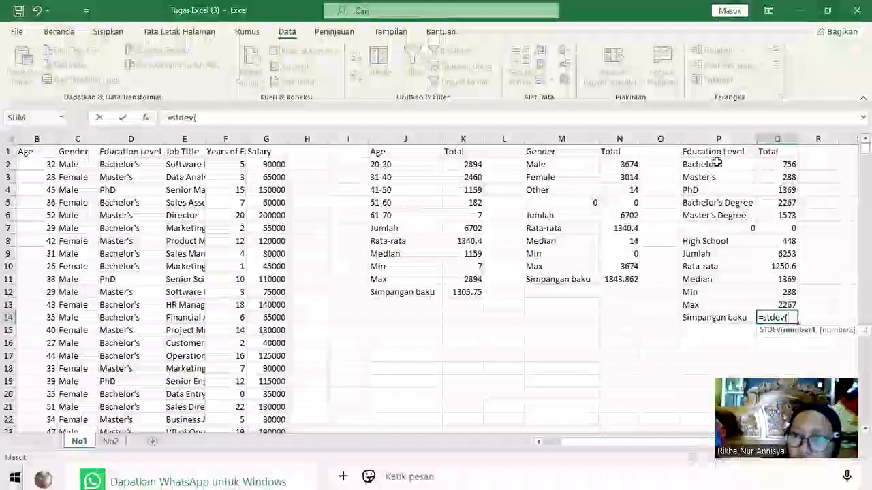
{"action": "left_click", "coordinate": [717, 163]}
{"action": "left_click_drag", "start_coordinate": [776, 214], "coordinate": [776, 218]}
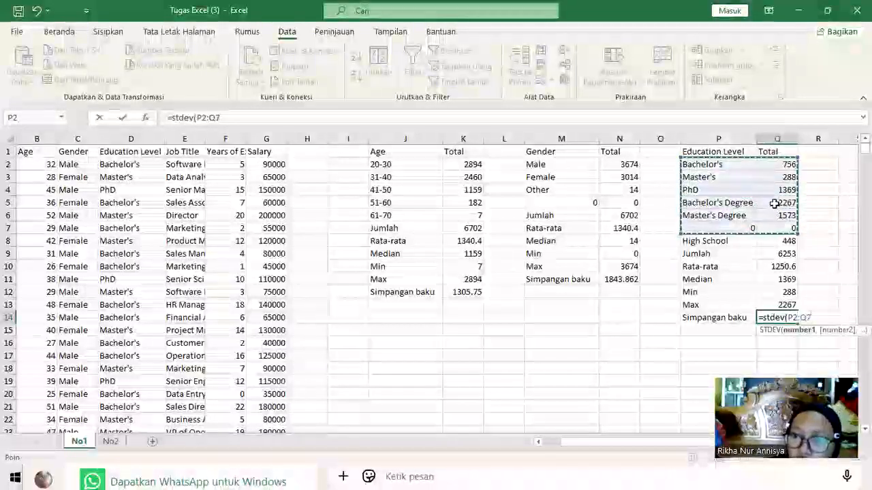
{"action": "left_click_drag", "start_coordinate": [708, 166], "coordinate": [774, 213]}
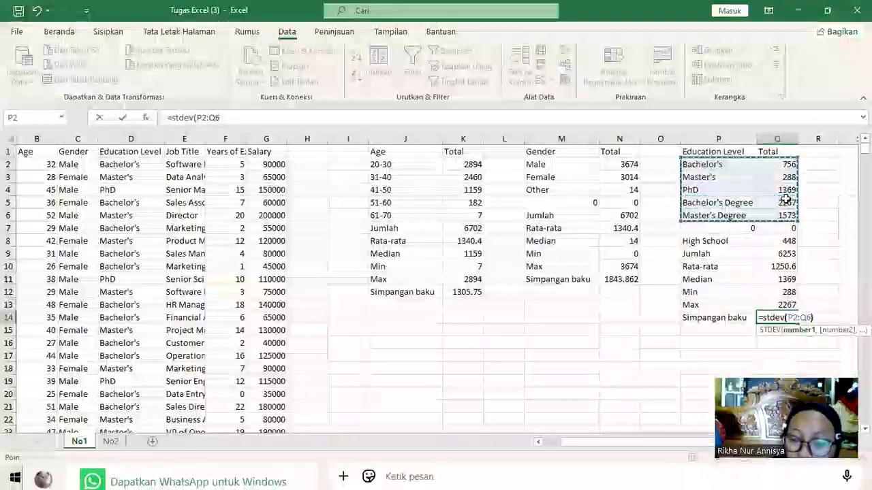
{"action": "key", "text": "Return"}
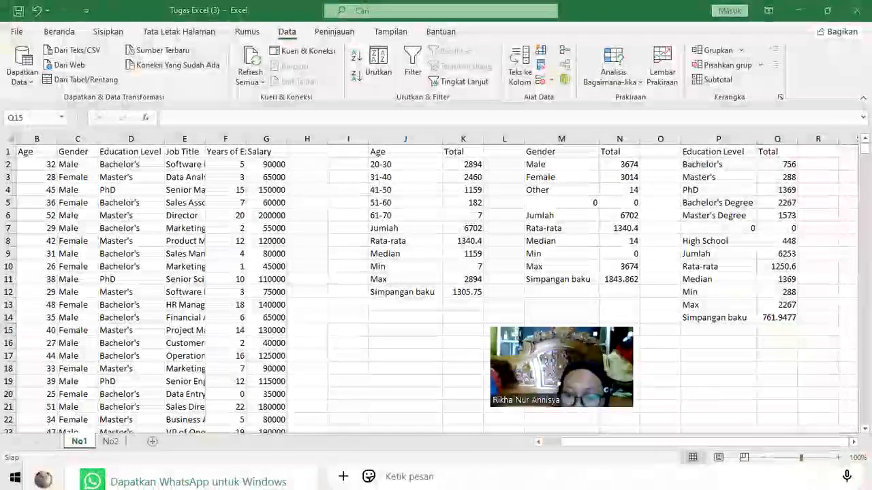
List the distinct job titles starting in S1 with =UNIQUE(E:E)
{"action": "scroll", "coordinate": [681, 354], "scroll_direction": "right", "scroll_amount": 4}
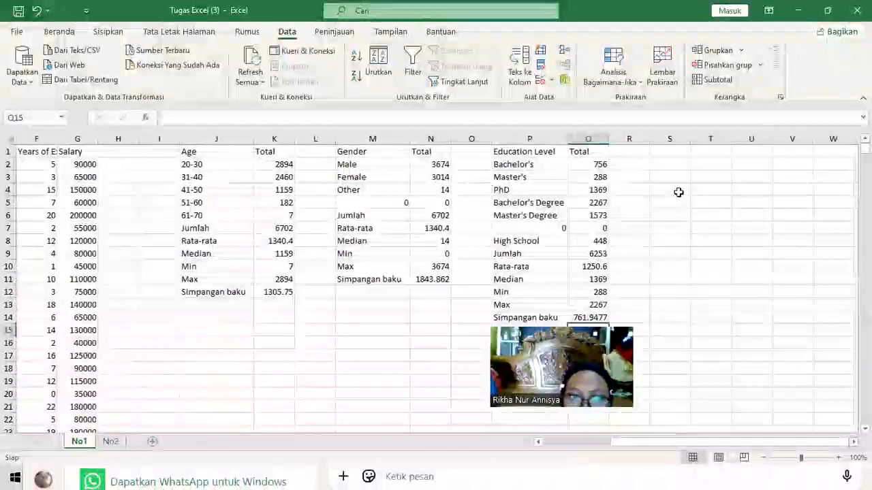
{"action": "left_click", "coordinate": [538, 442]}
{"action": "left_click", "coordinate": [537, 443]}
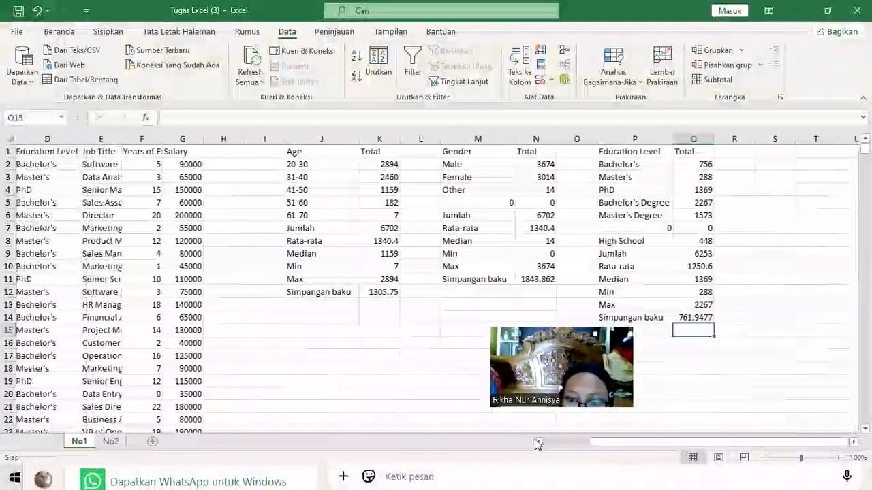
{"action": "left_click", "coordinate": [778, 151]}
{"action": "type", "text": "=uni"}
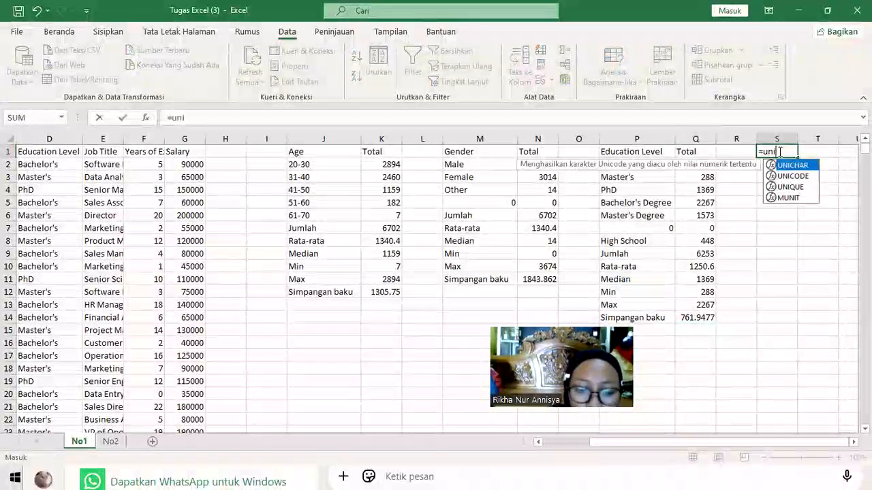
{"action": "type", "text": "que"}
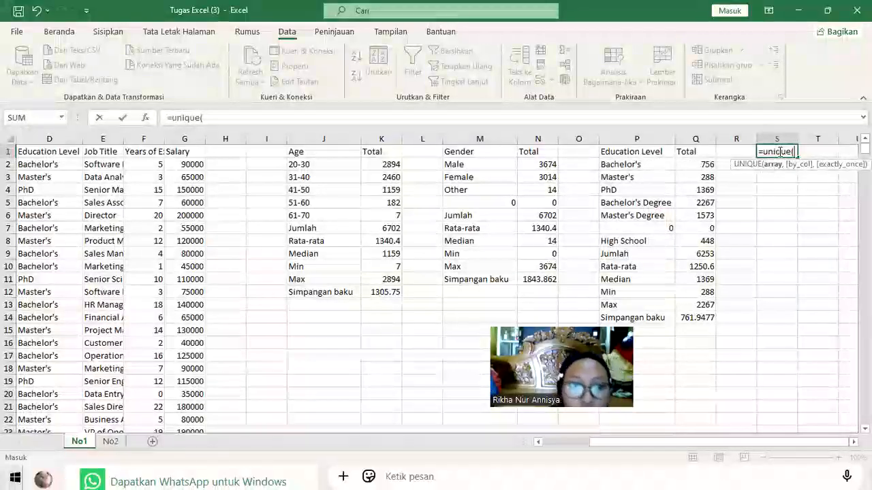
{"action": "type", "text": "("}
{"action": "left_click", "coordinate": [119, 137]}
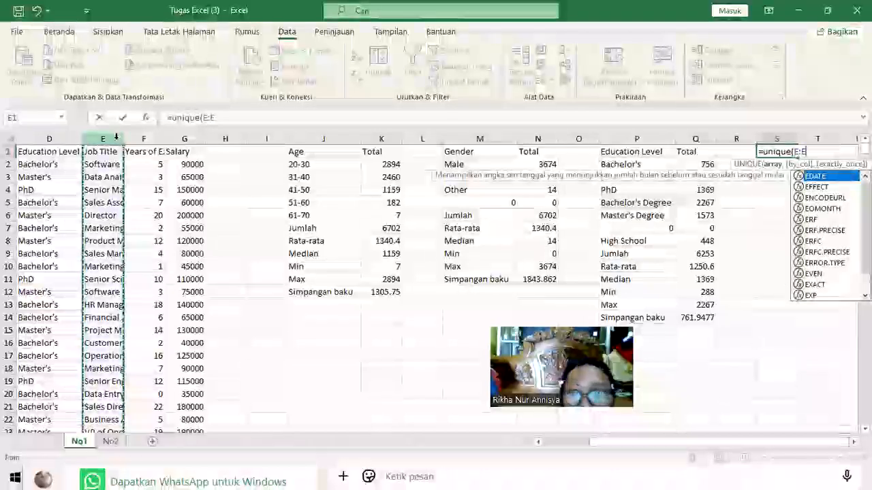
{"action": "type", "text": ")"}
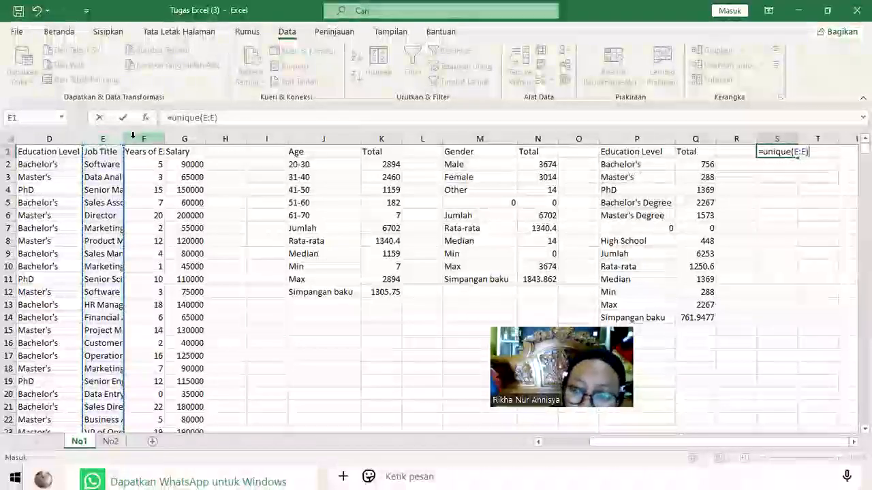
{"action": "key", "text": "Return"}
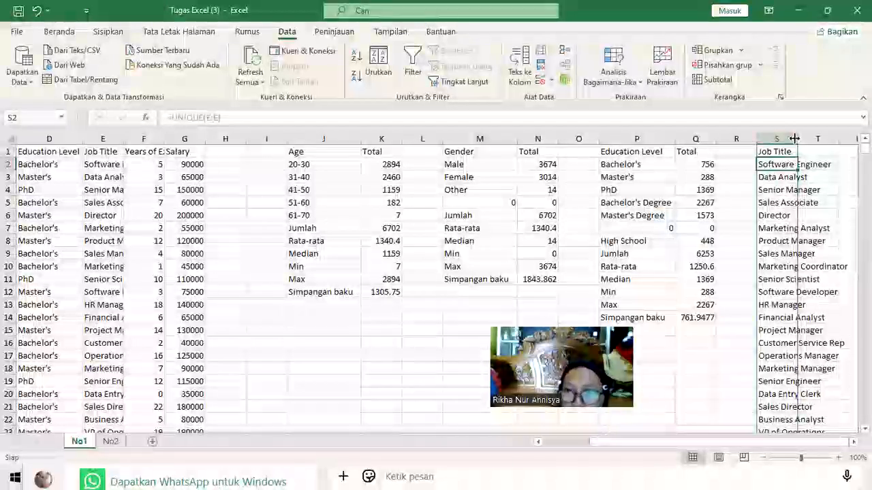
Widen column S to fit the job titles and enter the heading Total in T1
{"action": "left_click_drag", "start_coordinate": [848, 138], "coordinate": [866, 138]}
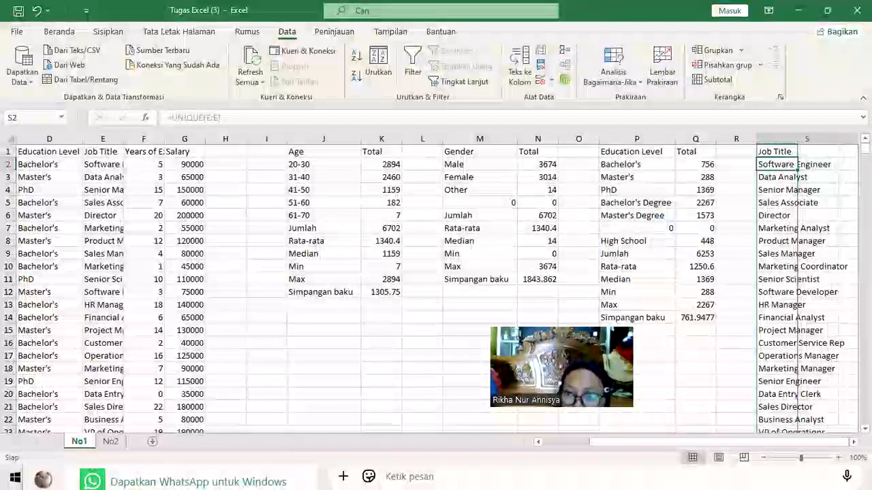
{"action": "left_click", "coordinate": [723, 216]}
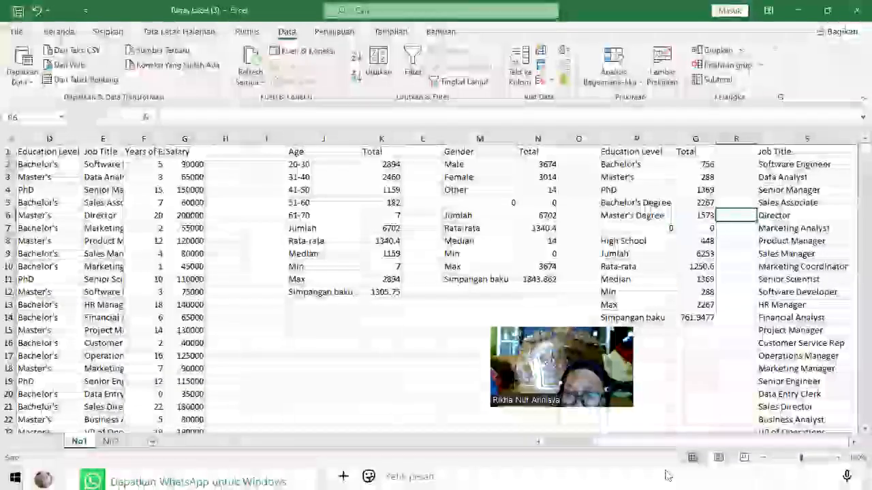
{"action": "scroll", "coordinate": [436, 286], "scroll_direction": "right", "scroll_amount": 1}
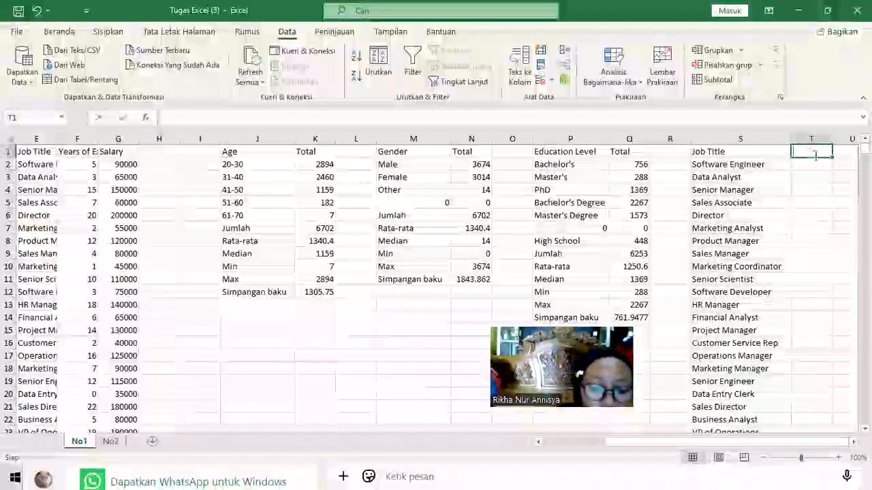
{"action": "type", "text": "Total"}
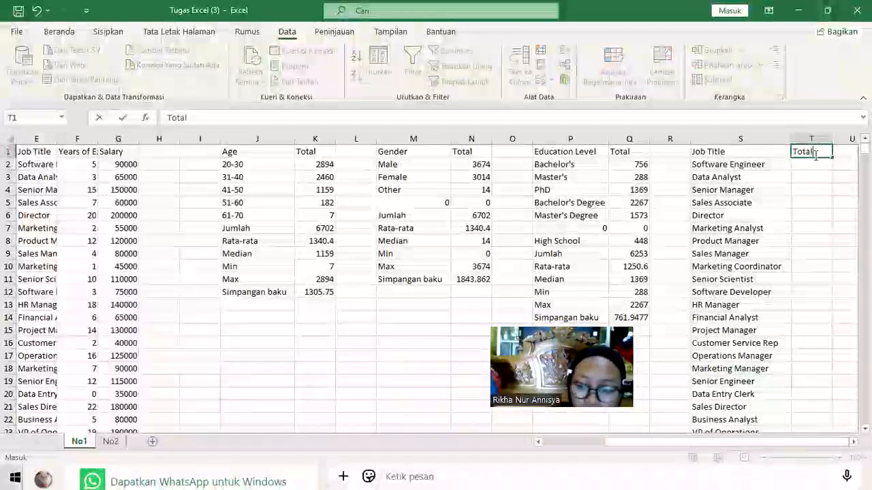
{"action": "key", "text": "Return"}
Count the Software Engineer entries in T2 with =COUNTIF($E:$E,S2)
{"action": "type", "text": "="}
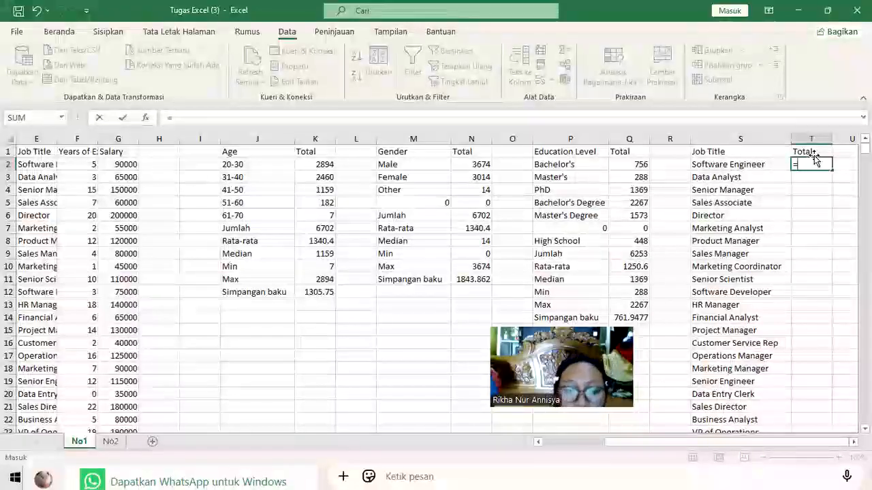
{"action": "type", "text": "c"}
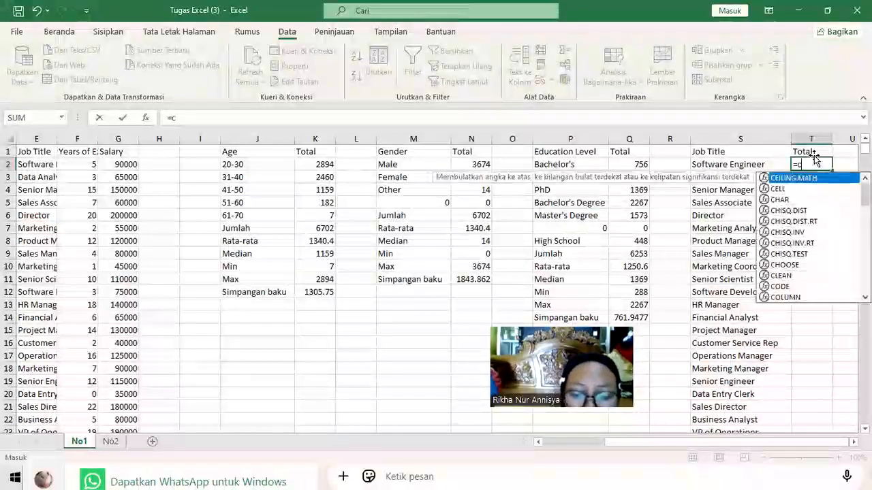
{"action": "type", "text": "ountif("}
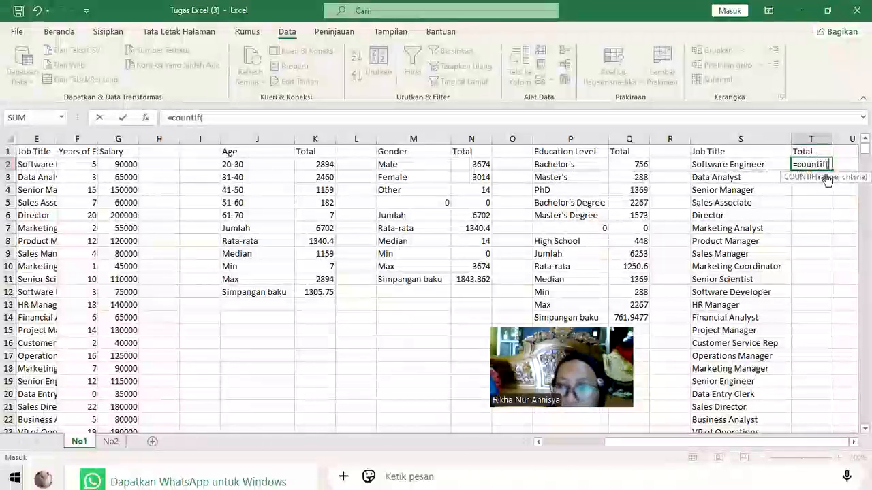
{"action": "left_click", "coordinate": [39, 138]}
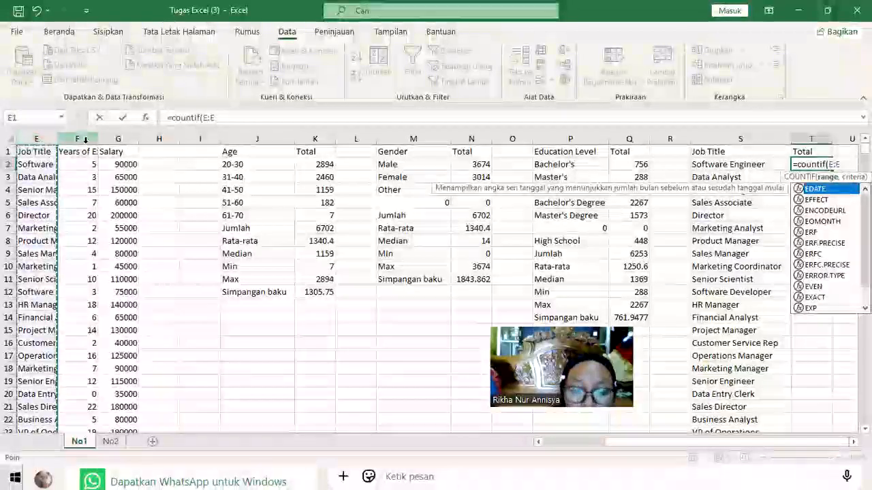
{"action": "key", "text": "F4"}
{"action": "type", "text": ","}
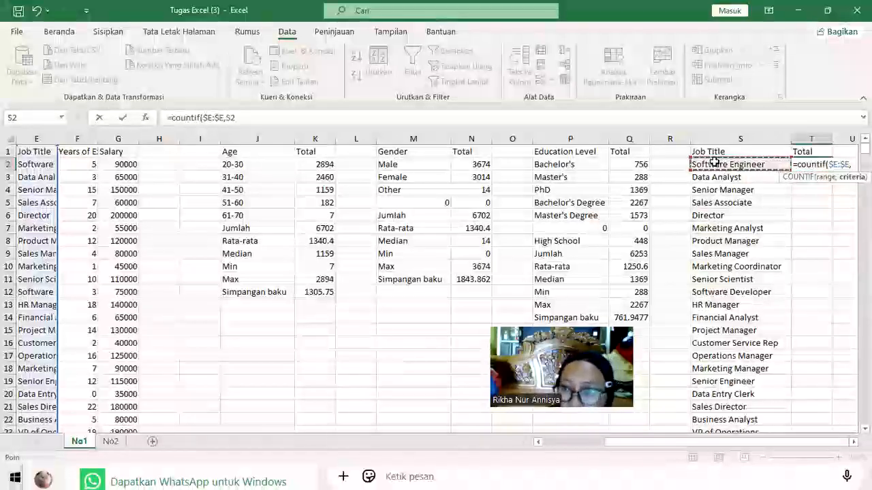
{"action": "left_click", "coordinate": [854, 442]}
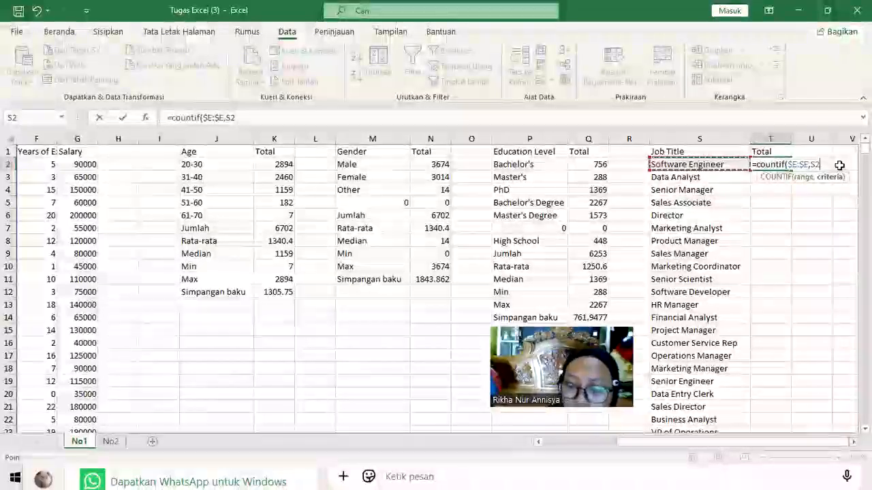
{"action": "type", "text": ")"}
{"action": "key", "text": "Return"}
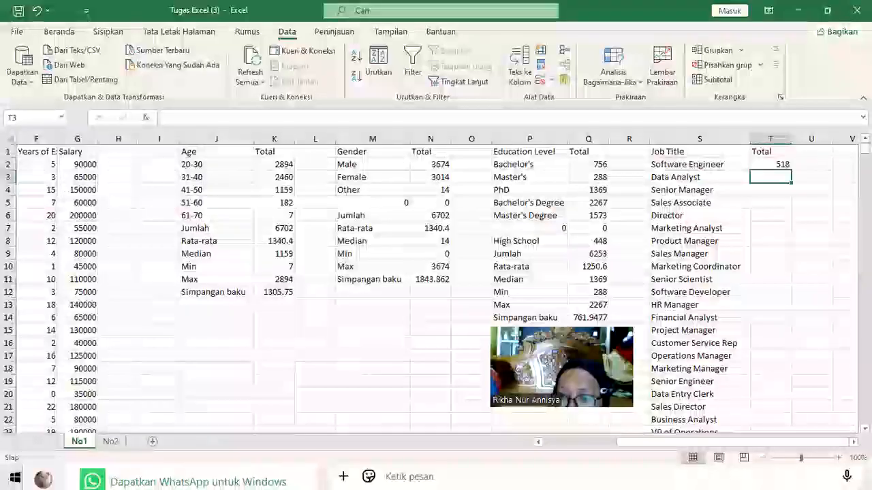
Fill the COUNTIF formula from T2 down to T194 for all listed job titles
{"action": "scroll", "coordinate": [811, 290], "scroll_direction": "right", "scroll_amount": 2}
{"action": "left_click", "coordinate": [682, 164]}
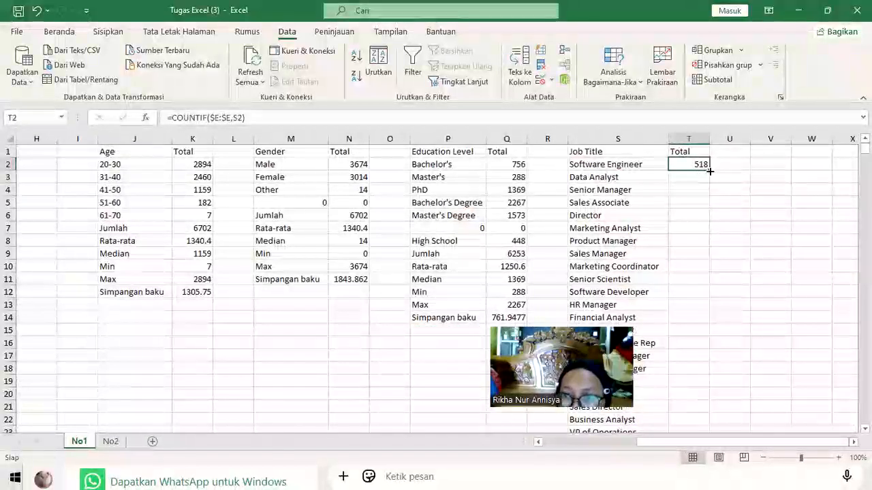
{"action": "left_click_drag", "start_coordinate": [710, 172], "coordinate": [690, 291]}
{"action": "left_click_drag", "start_coordinate": [702, 400], "coordinate": [698, 473]}
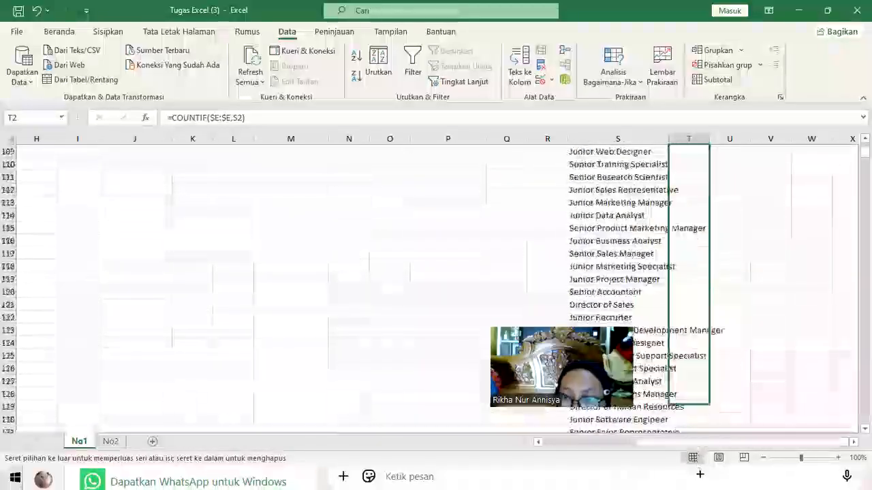
{"action": "left_click_drag", "start_coordinate": [700, 469], "coordinate": [693, 415]}
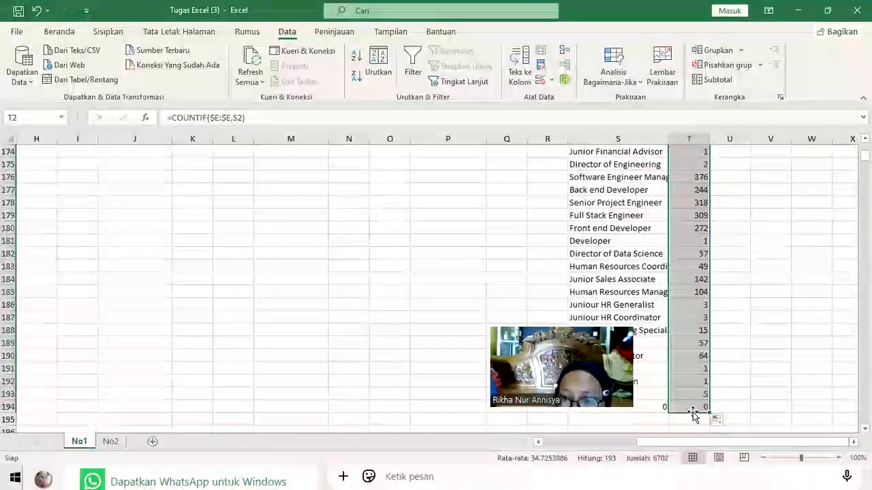
{"action": "scroll", "coordinate": [715, 367], "scroll_direction": "down", "scroll_amount": 5}
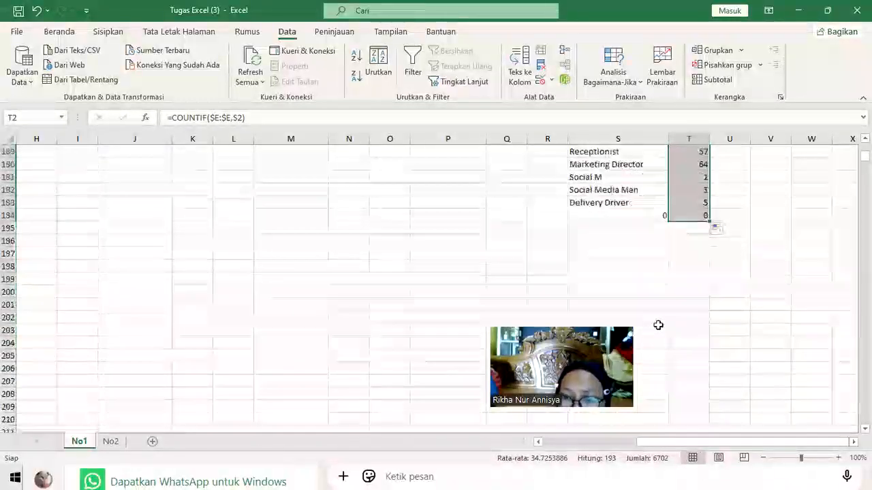
Copy the statistic labels Jumlah, Rata-rata, Median, Min, Max and Simpangan baku from P9:P14 of the Education Level table
{"action": "left_click", "coordinate": [602, 230]}
{"action": "scroll", "coordinate": [579, 231], "scroll_direction": "up", "scroll_amount": 20}
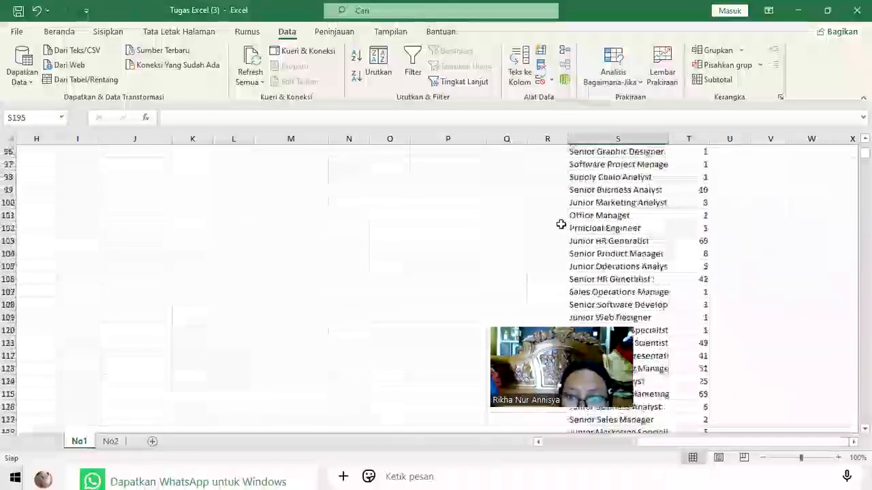
{"action": "scroll", "coordinate": [560, 224], "scroll_direction": "up", "scroll_amount": 20}
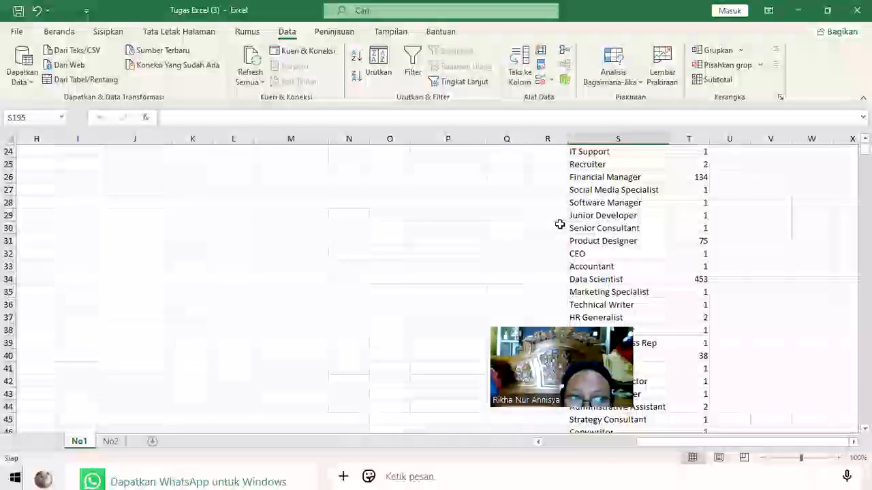
{"action": "left_click_drag", "start_coordinate": [425, 253], "coordinate": [446, 312]}
{"action": "key", "text": "ctrl+c"}
{"action": "right_click", "coordinate": [445, 302]}
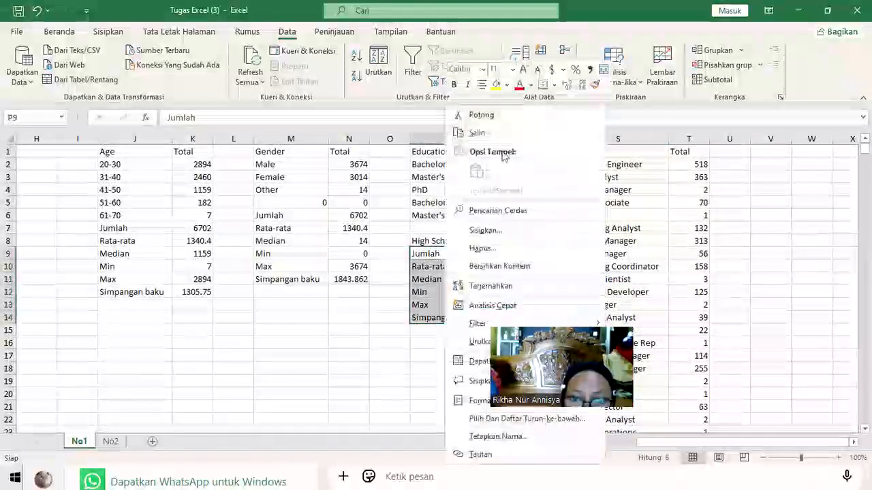
{"action": "left_click", "coordinate": [506, 133]}
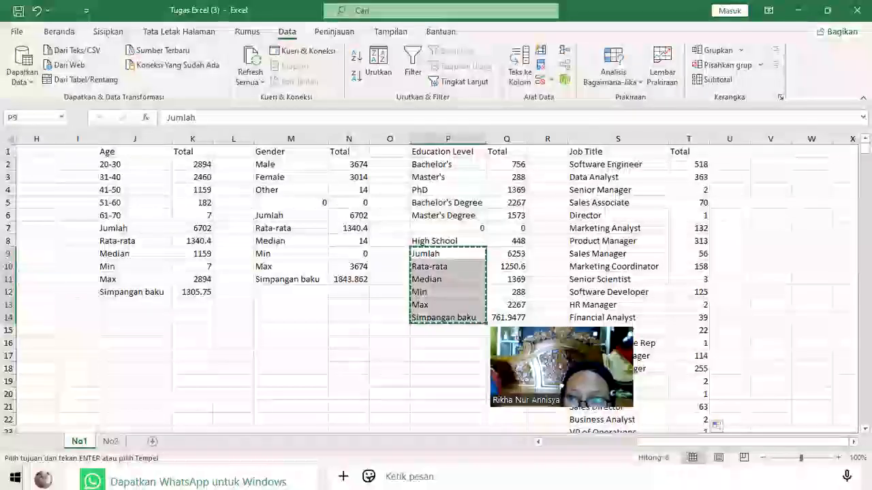
Paste the copied statistic labels into S195:S200, directly below the job title list
{"action": "scroll", "coordinate": [436, 286], "scroll_direction": "down", "scroll_amount": 20}
{"action": "scroll", "coordinate": [436, 286], "scroll_direction": "up", "scroll_amount": 20}
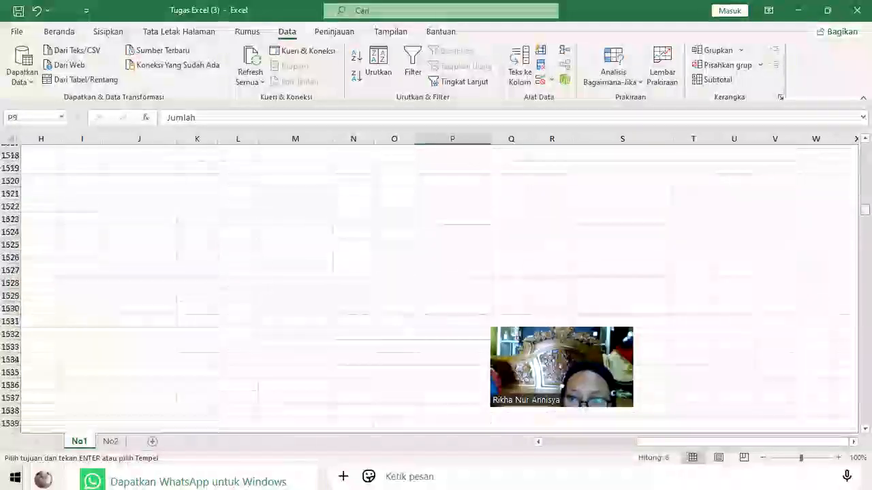
{"action": "scroll", "coordinate": [753, 202], "scroll_direction": "down", "scroll_amount": 20}
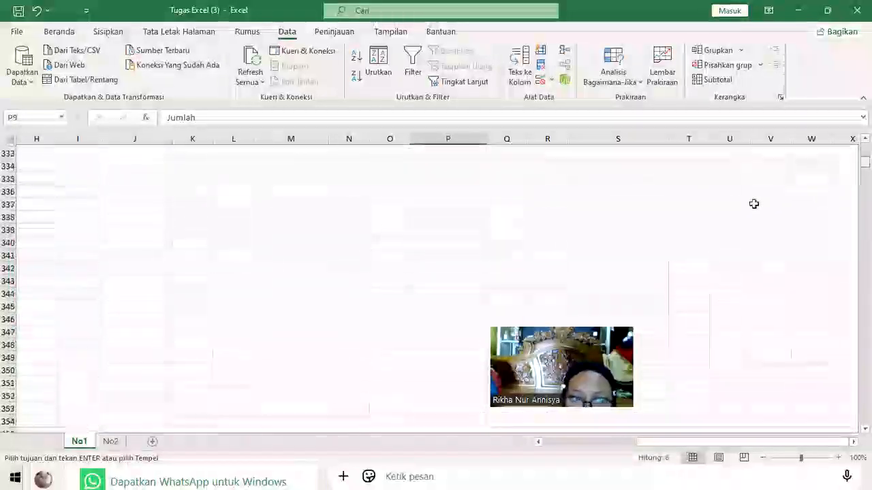
{"action": "scroll", "coordinate": [616, 247], "scroll_direction": "up", "scroll_amount": 20}
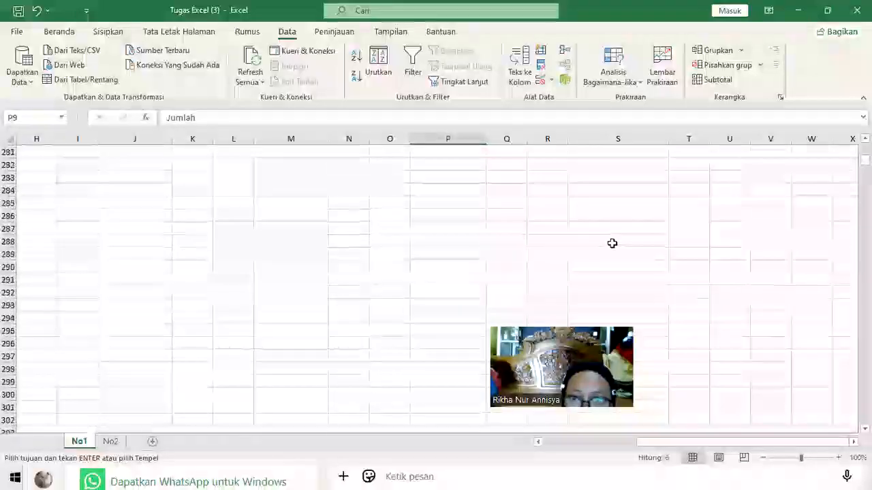
{"action": "scroll", "coordinate": [613, 243], "scroll_direction": "up", "scroll_amount": 20}
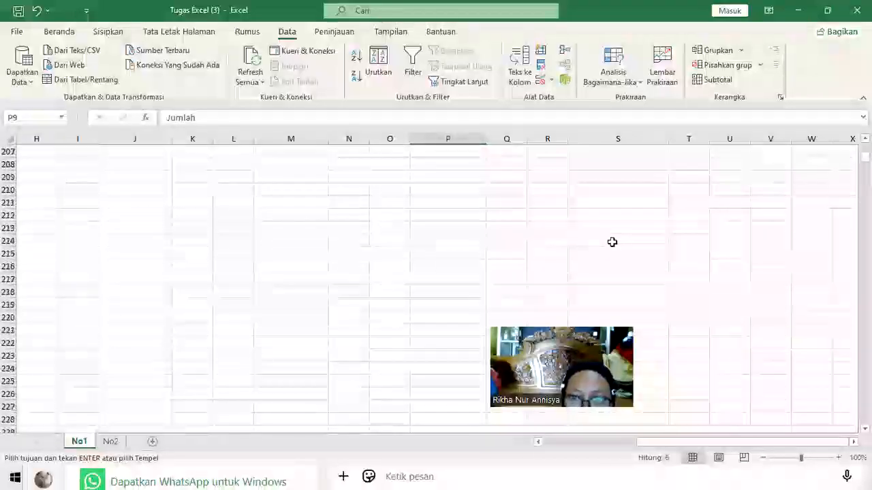
{"action": "scroll", "coordinate": [613, 236], "scroll_direction": "up", "scroll_amount": 5}
{"action": "scroll", "coordinate": [616, 257], "scroll_direction": "down", "scroll_amount": 5}
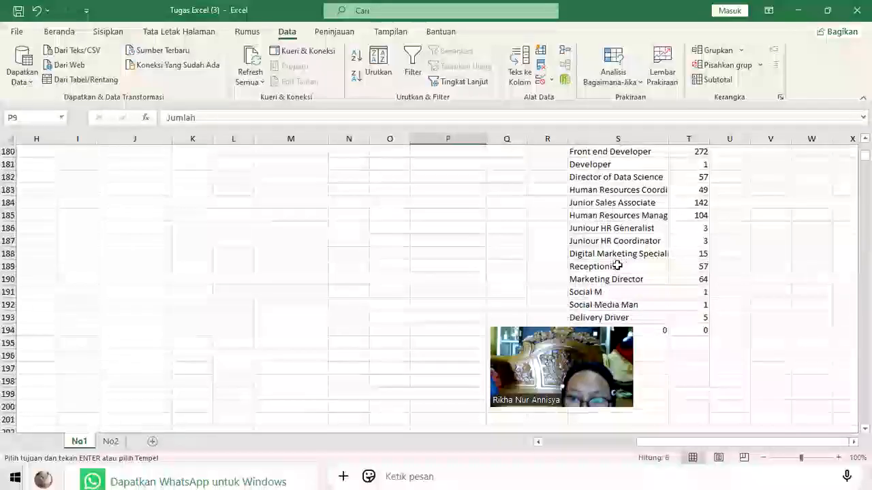
{"action": "left_click", "coordinate": [613, 241]}
{"action": "left_click", "coordinate": [610, 227]}
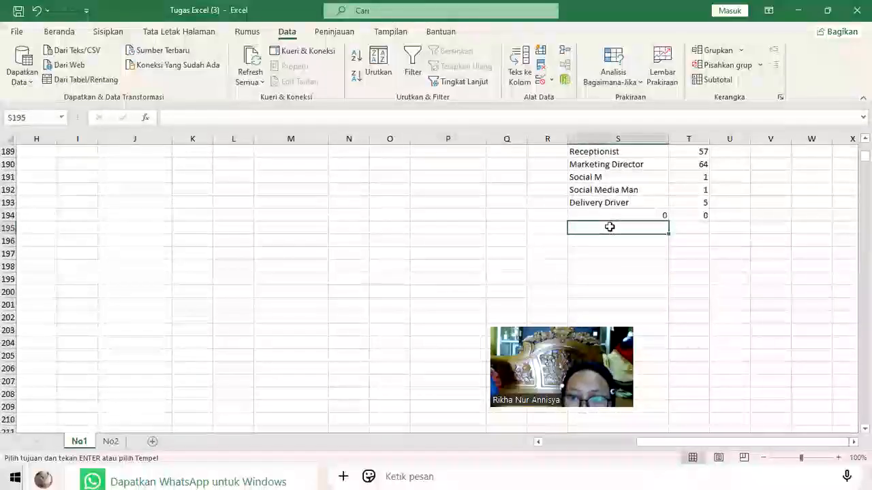
{"action": "right_click", "coordinate": [610, 227]}
{"action": "left_click", "coordinate": [642, 192]}
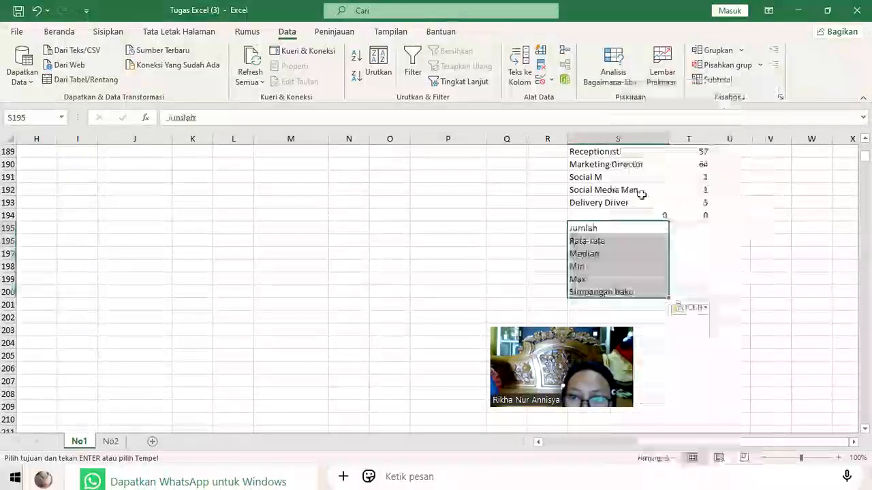
{"action": "left_click", "coordinate": [686, 225]}
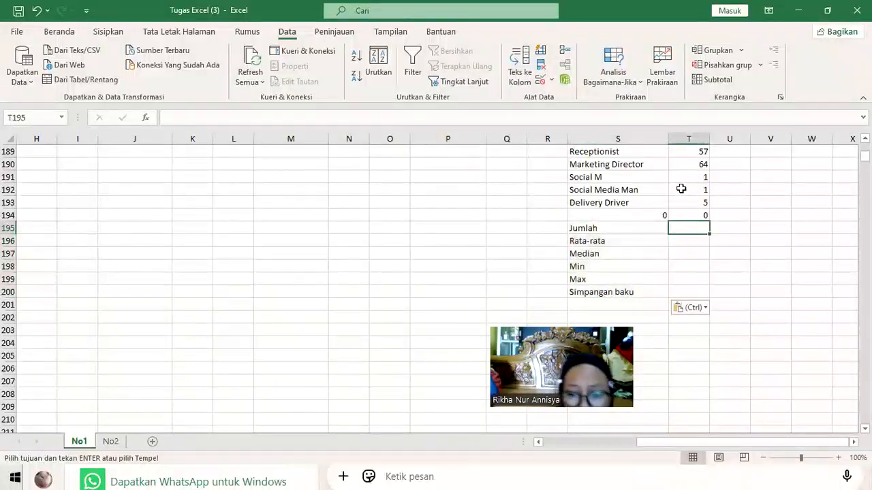
{"action": "type", "text": "=su"}
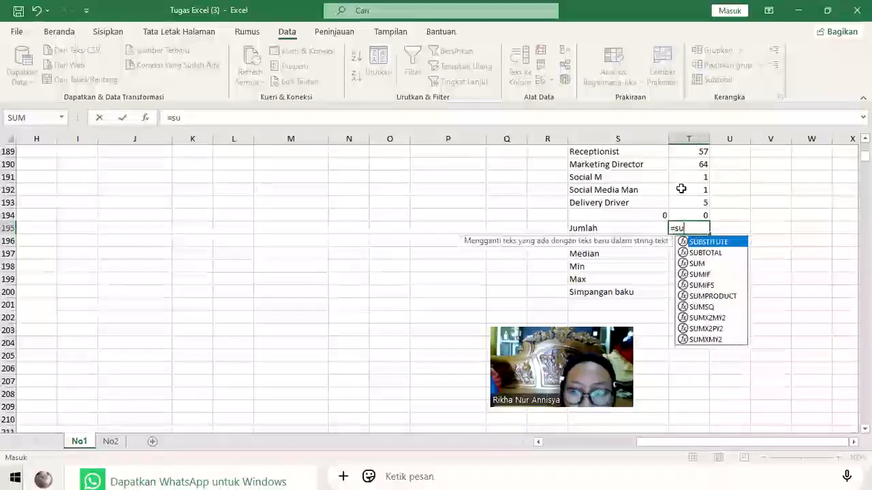
{"action": "type", "text": "m("}
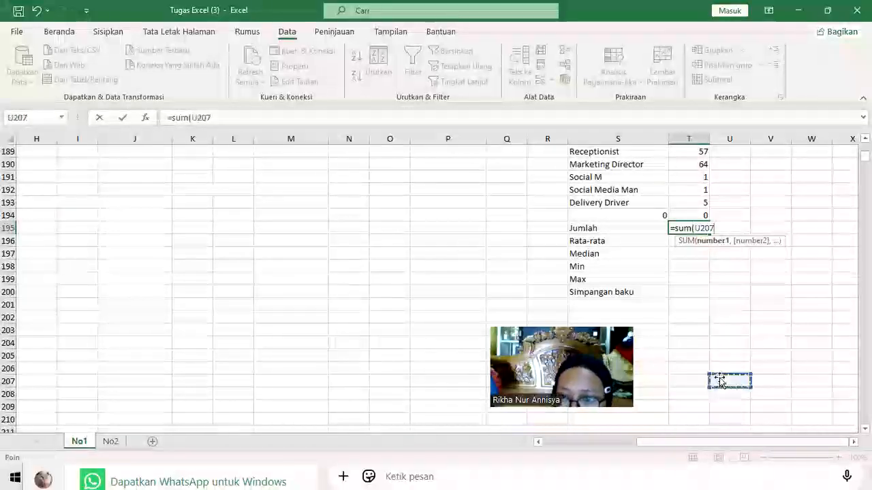
{"action": "key", "text": "BackSpace"}
{"action": "key", "text": "BackSpace"}
{"action": "key", "text": "BackSpace"}
{"action": "key", "text": "BackSpace"}
{"action": "key", "text": "BackSpace"}
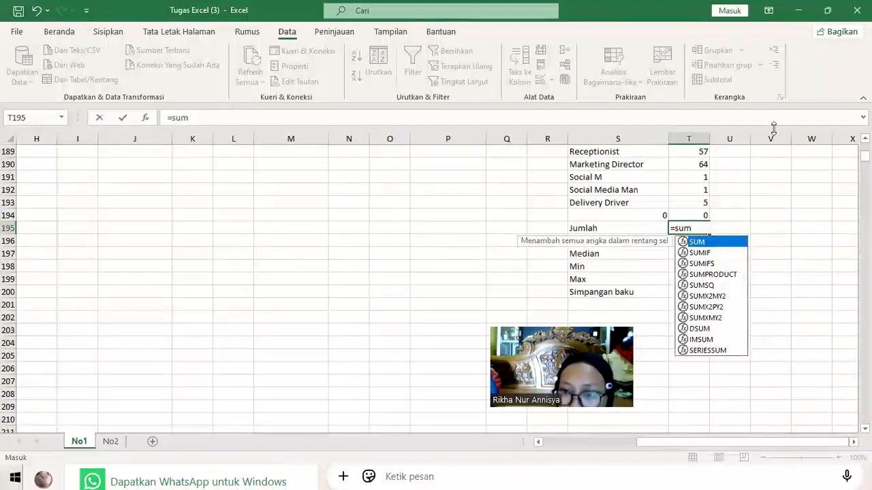
{"action": "key", "text": "BackSpace"}
{"action": "key", "text": "BackSpace"}
{"action": "key", "text": "BackSpace"}
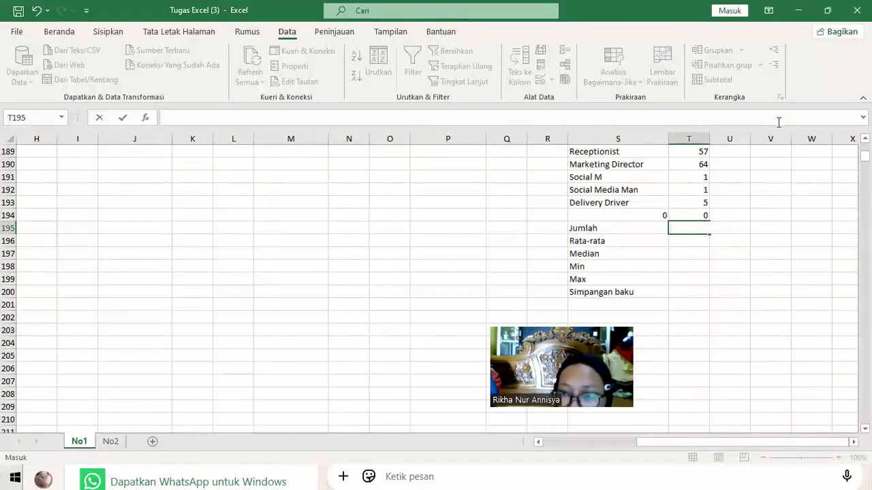
{"action": "left_click", "coordinate": [770, 372]}
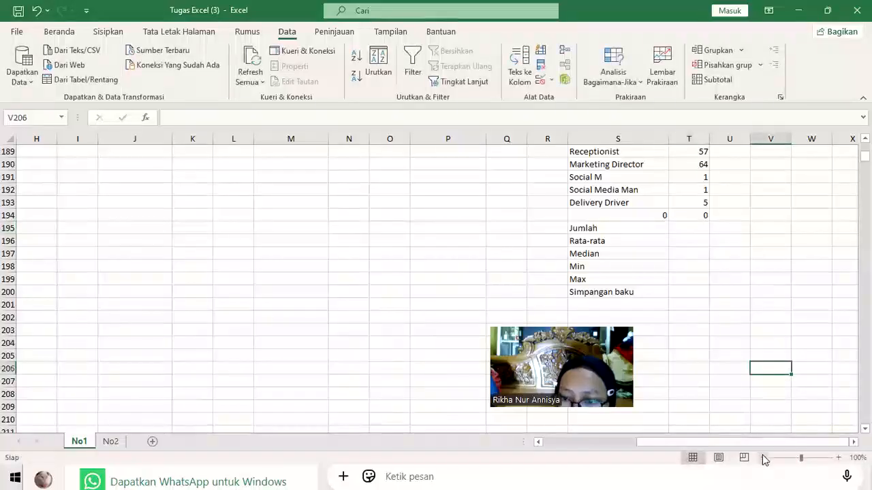
Compute the Jumlah of the job title counts in T195 with =SUM(S2:T193)
{"action": "left_click", "coordinate": [764, 458]}
{"action": "left_click", "coordinate": [763, 457]}
{"action": "left_click", "coordinate": [764, 458]}
{"action": "left_click", "coordinate": [763, 458]}
{"action": "left_click", "coordinate": [764, 457]}
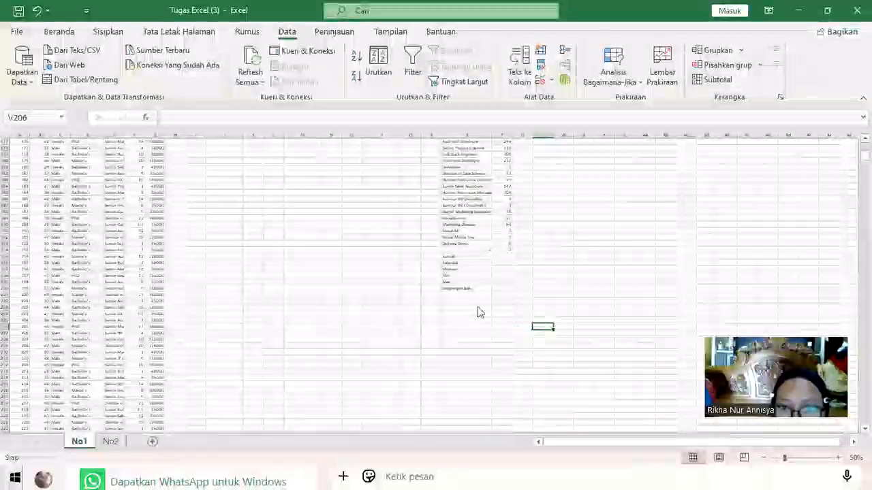
{"action": "scroll", "coordinate": [478, 308], "scroll_direction": "up", "scroll_amount": 15}
{"action": "scroll", "coordinate": [480, 293], "scroll_direction": "up", "scroll_amount": 20}
{"action": "scroll", "coordinate": [485, 283], "scroll_direction": "up", "scroll_amount": 10}
{"action": "scroll", "coordinate": [486, 282], "scroll_direction": "down", "scroll_amount": 8}
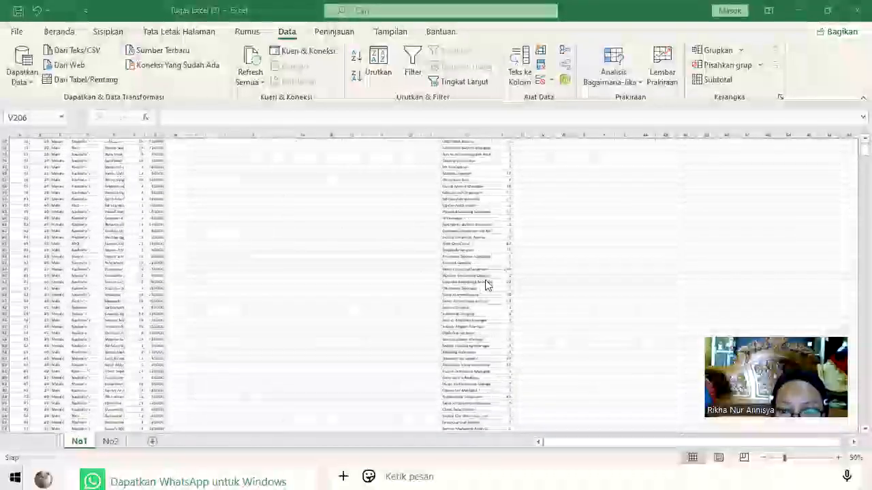
{"action": "scroll", "coordinate": [486, 284], "scroll_direction": "down", "scroll_amount": 10}
{"action": "scroll", "coordinate": [488, 282], "scroll_direction": "down", "scroll_amount": 10}
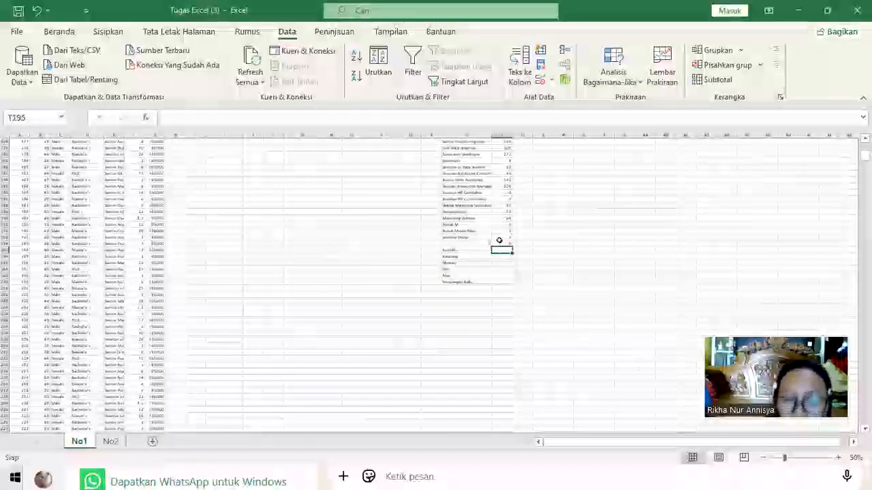
{"action": "type", "text": "=su"}
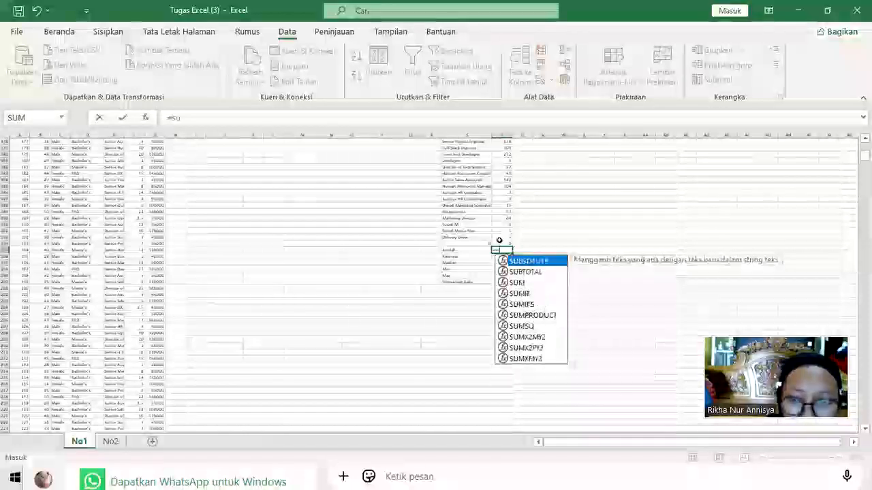
{"action": "type", "text": "m("}
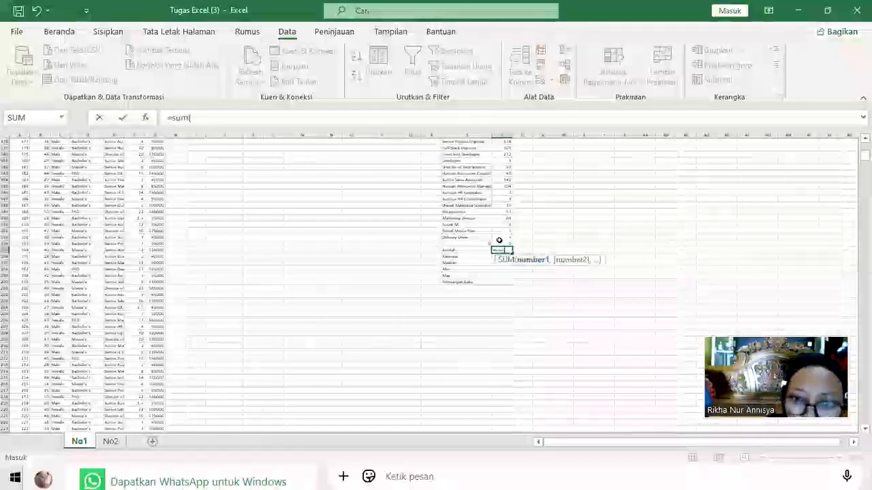
{"action": "scroll", "coordinate": [499, 240], "scroll_direction": "up", "scroll_amount": 15}
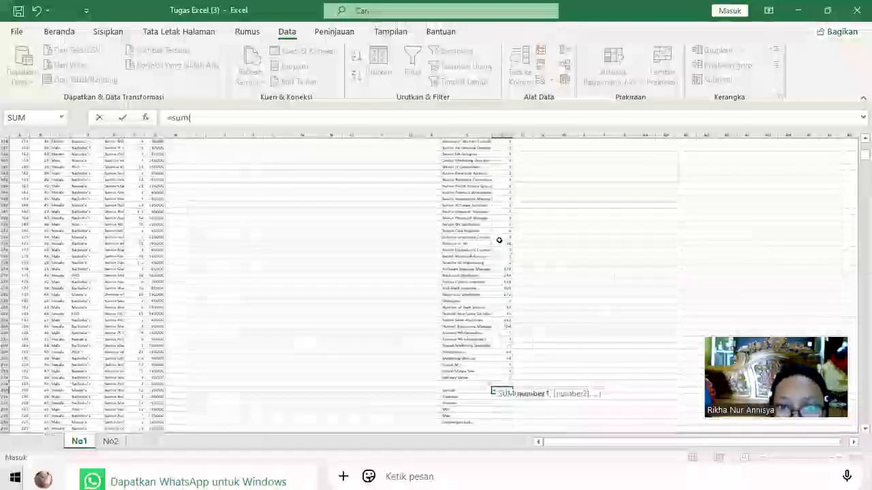
{"action": "scroll", "coordinate": [499, 240], "scroll_direction": "up", "scroll_amount": 20}
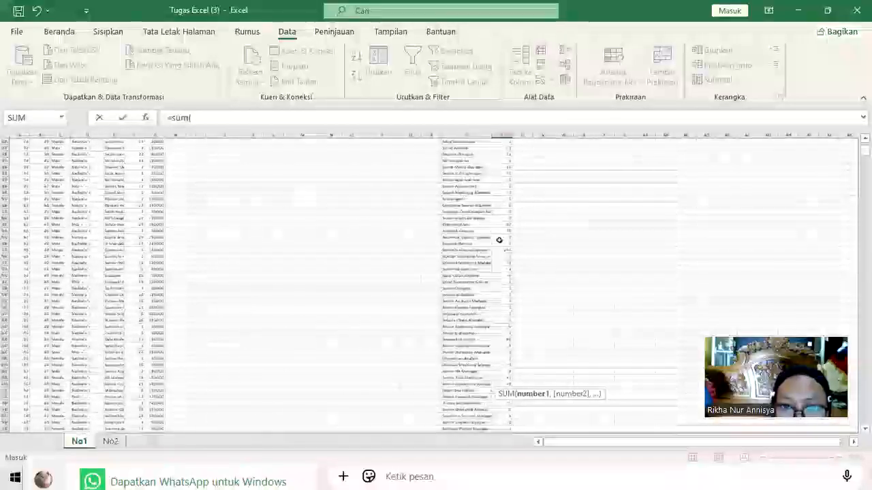
{"action": "scroll", "coordinate": [499, 241], "scroll_direction": "up", "scroll_amount": 17}
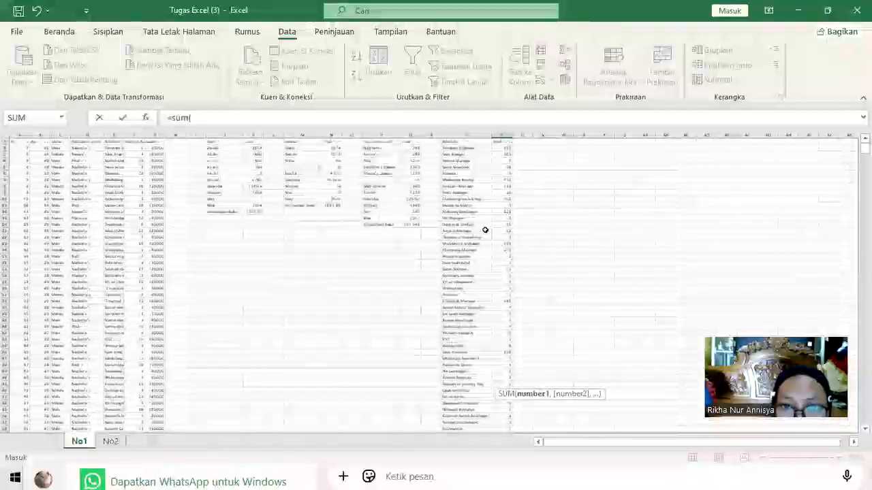
{"action": "left_click_drag", "start_coordinate": [457, 148], "coordinate": [485, 434]}
{"action": "left_click_drag", "start_coordinate": [542, 466], "coordinate": [507, 378]}
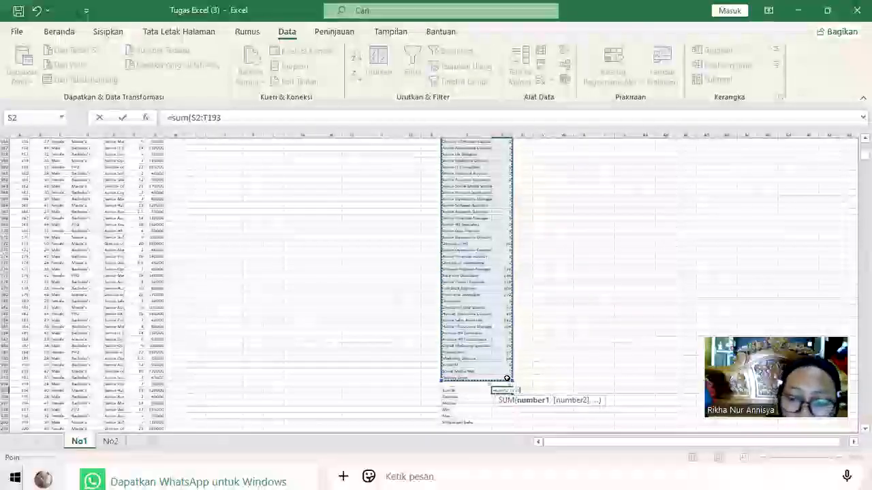
{"action": "type", "text": ")"}
{"action": "key", "text": "Return"}
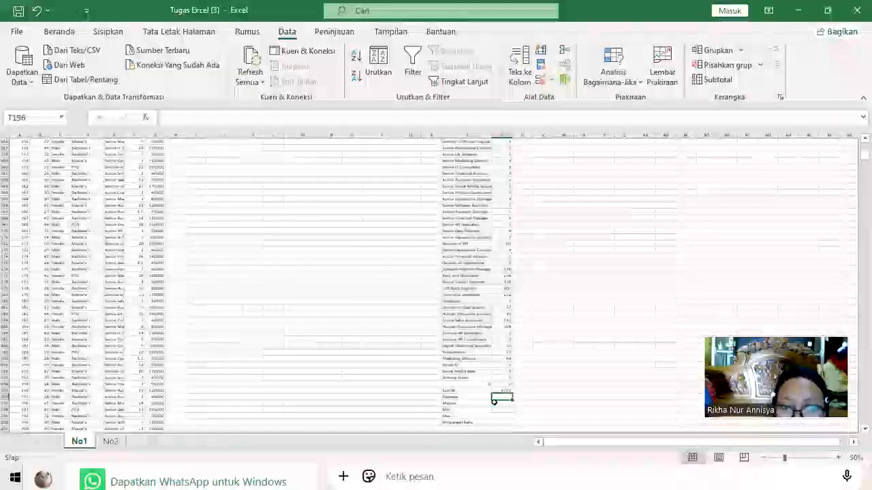
Return the sheet to 100% zoom and check the Jumlah formula in T195
{"action": "left_click_drag", "start_coordinate": [785, 458], "coordinate": [800, 459]}
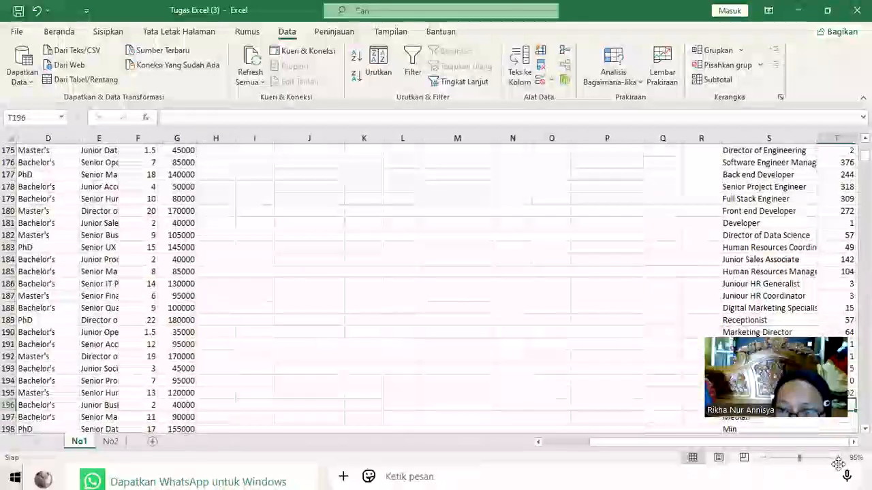
{"action": "scroll", "coordinate": [837, 442], "scroll_direction": "right", "scroll_amount": 4}
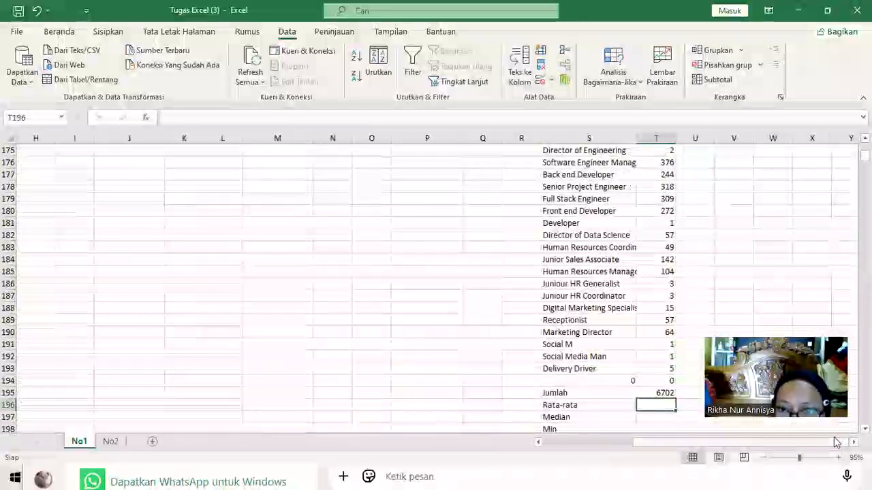
{"action": "scroll", "coordinate": [551, 267], "scroll_direction": "right", "scroll_amount": 1}
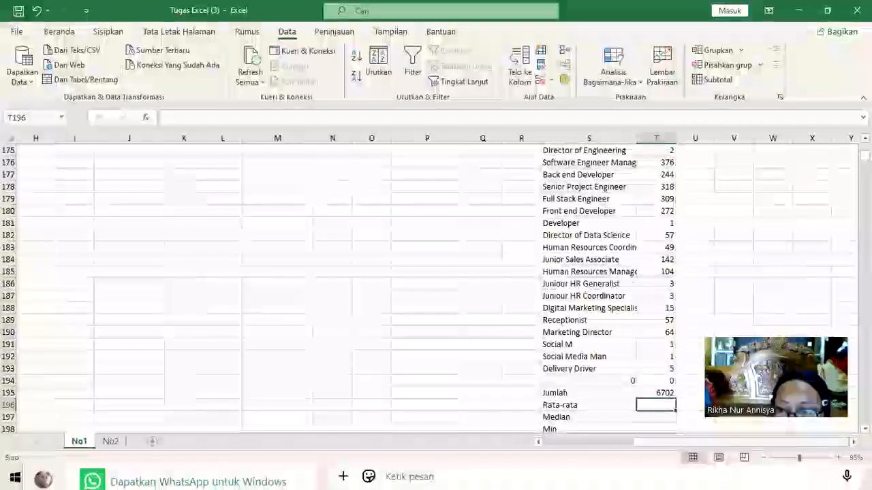
{"action": "scroll", "coordinate": [552, 267], "scroll_direction": "down", "scroll_amount": 5}
{"action": "left_click", "coordinate": [839, 459]}
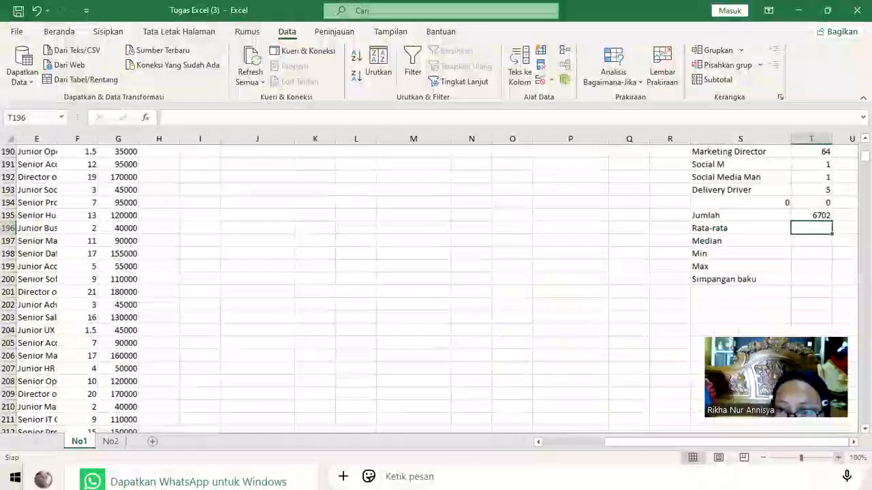
{"action": "scroll", "coordinate": [820, 433], "scroll_direction": "right", "scroll_amount": 2}
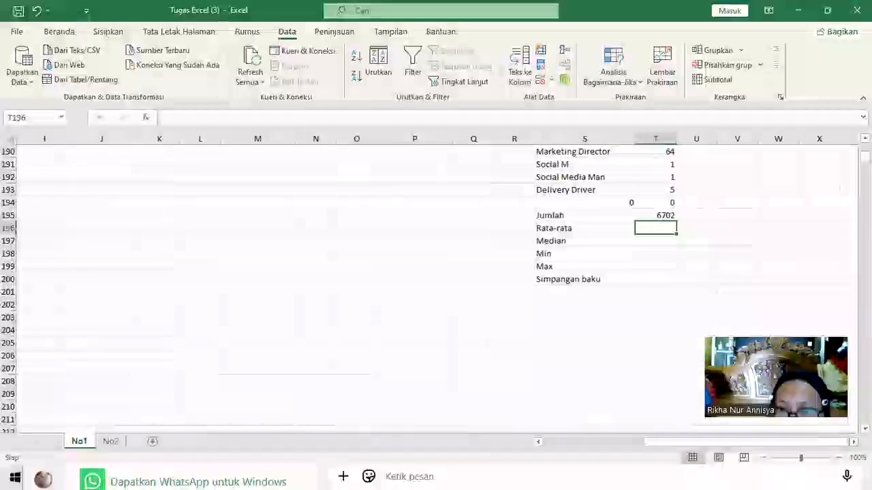
{"action": "left_click", "coordinate": [654, 214]}
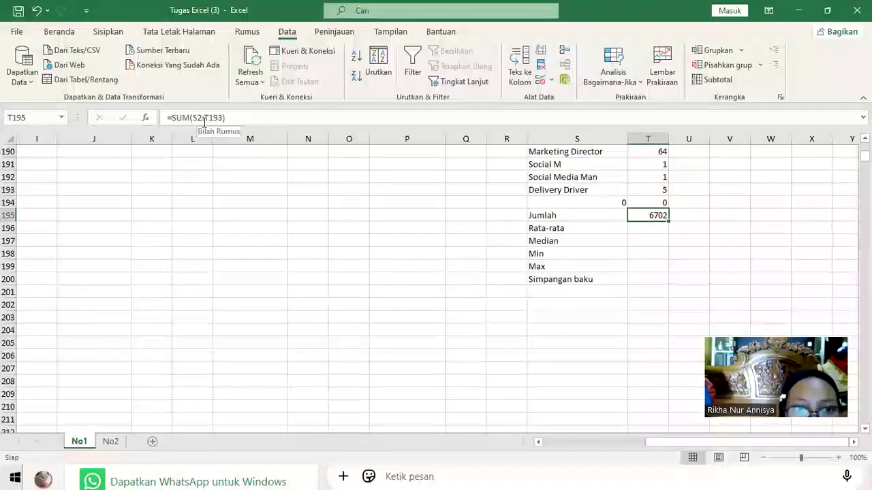
Compute the Rata-rata of the job title counts in T196 with =AVERAGE(S2:T193)
{"action": "left_click", "coordinate": [639, 227]}
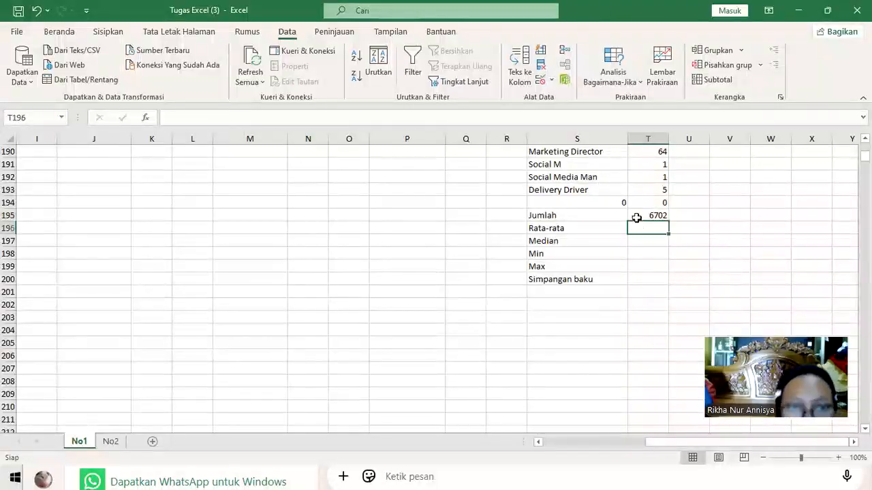
{"action": "type", "text": "="}
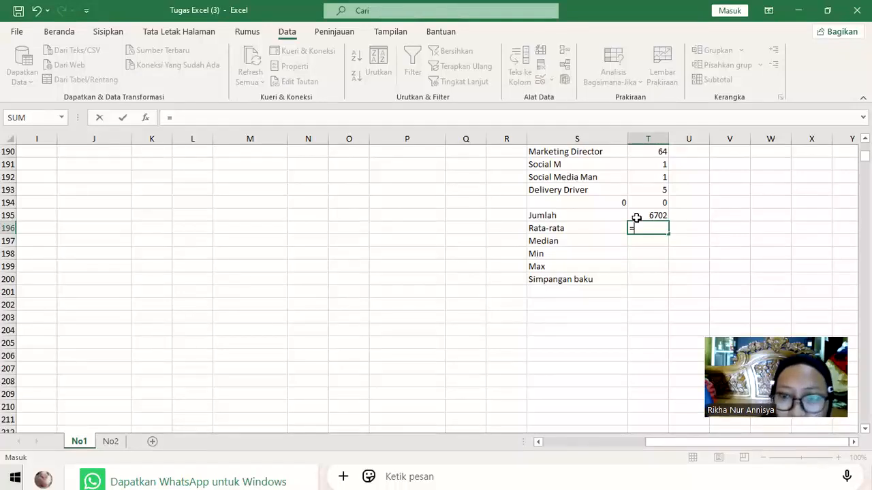
{"action": "type", "text": "aver"}
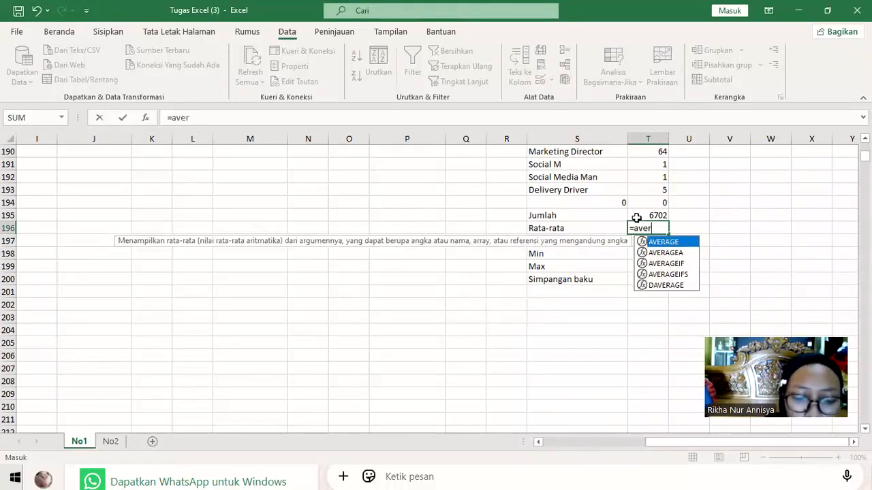
{"action": "type", "text": "age("}
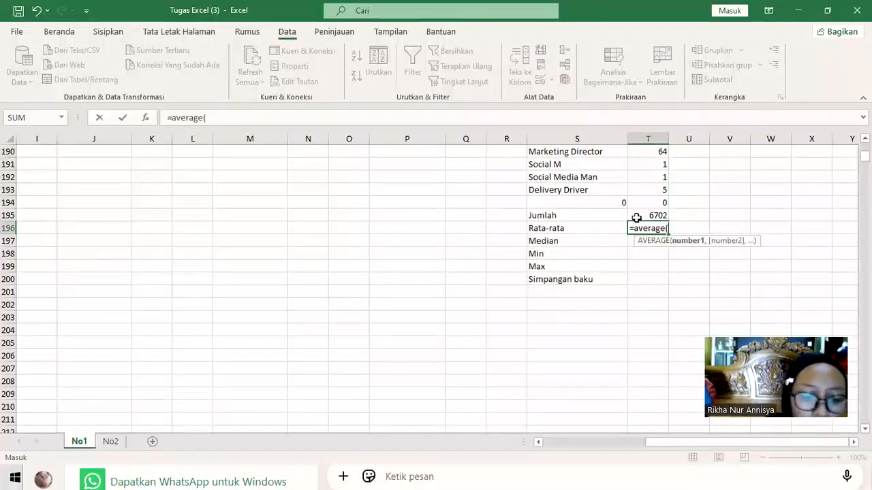
{"action": "type", "text": "S2"}
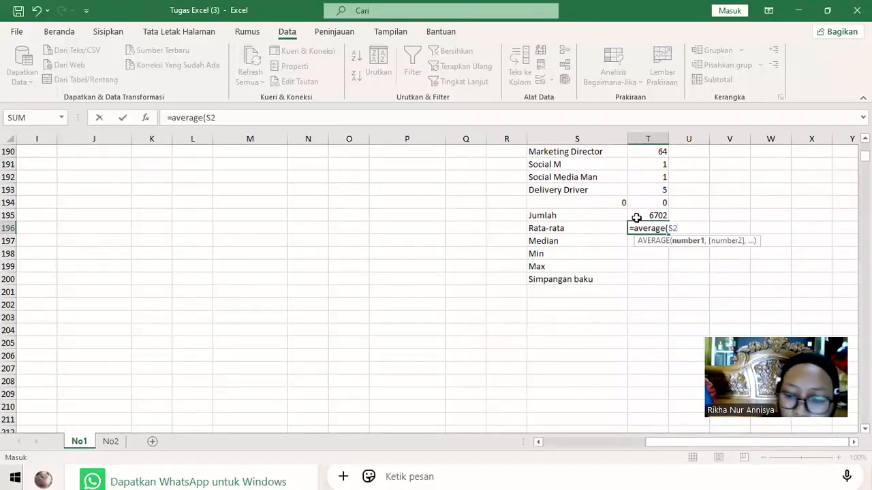
{"action": "type", "text": ":"}
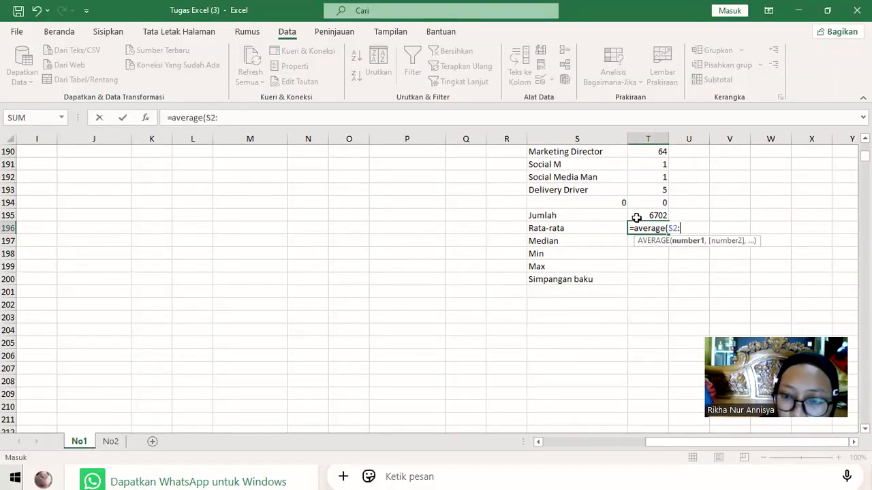
{"action": "type", "text": "t"}
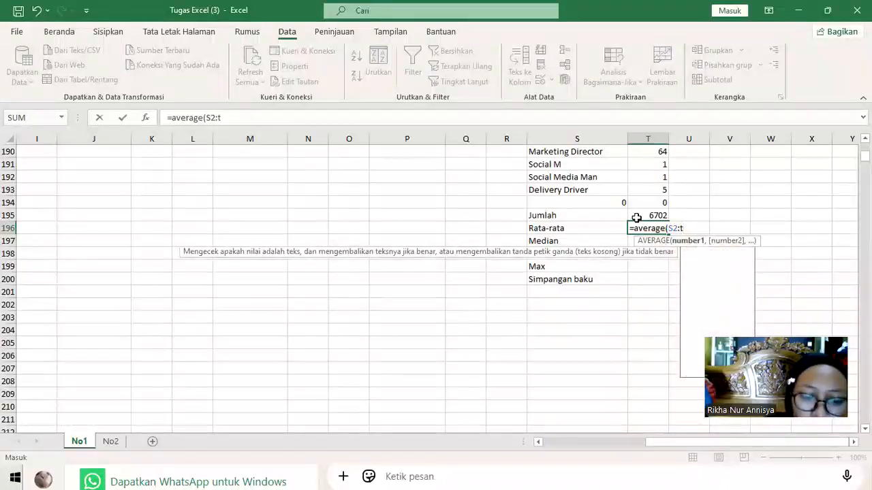
{"action": "type", "text": "193"}
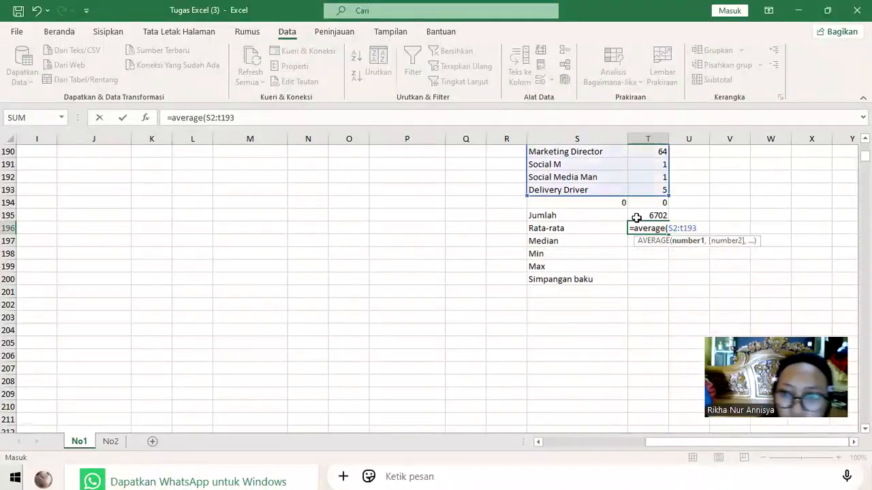
{"action": "type", "text": ")"}
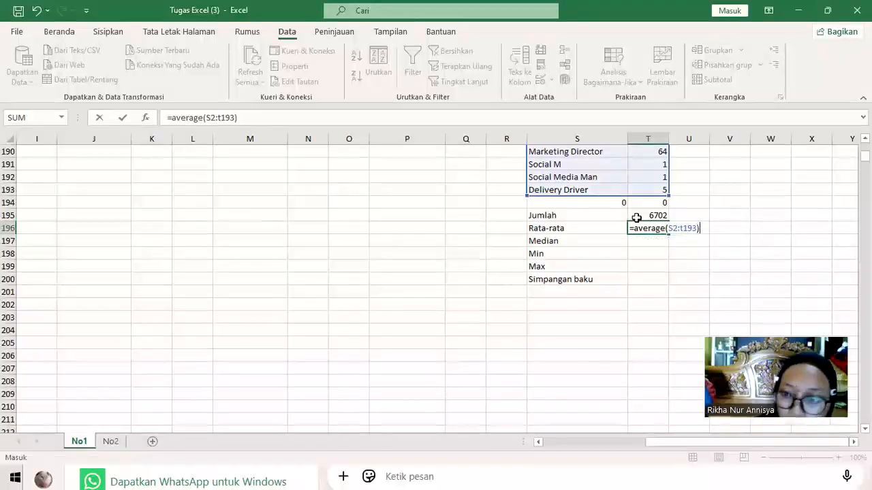
{"action": "key", "text": "Return"}
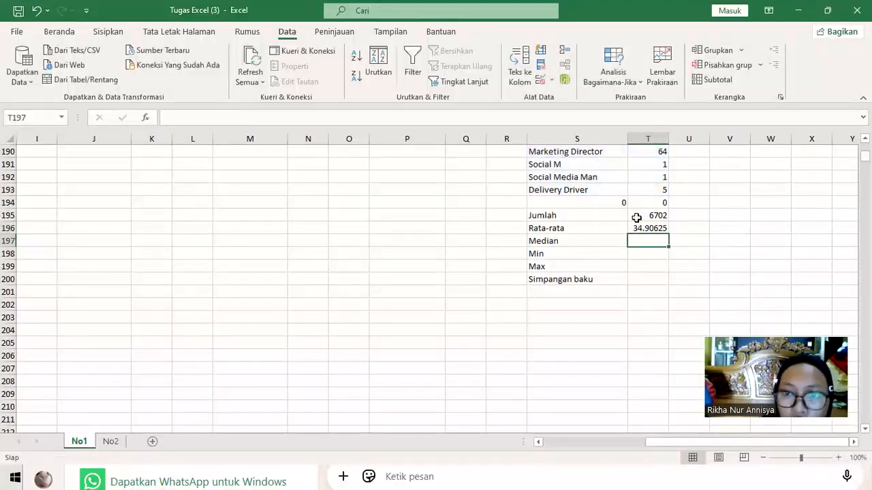
Compute the Median of the job title counts in T197 with =MEDIAN(S2:T193)
{"action": "left_click", "coordinate": [636, 217]}
{"action": "left_click", "coordinate": [636, 228]}
{"action": "left_click", "coordinate": [639, 237]}
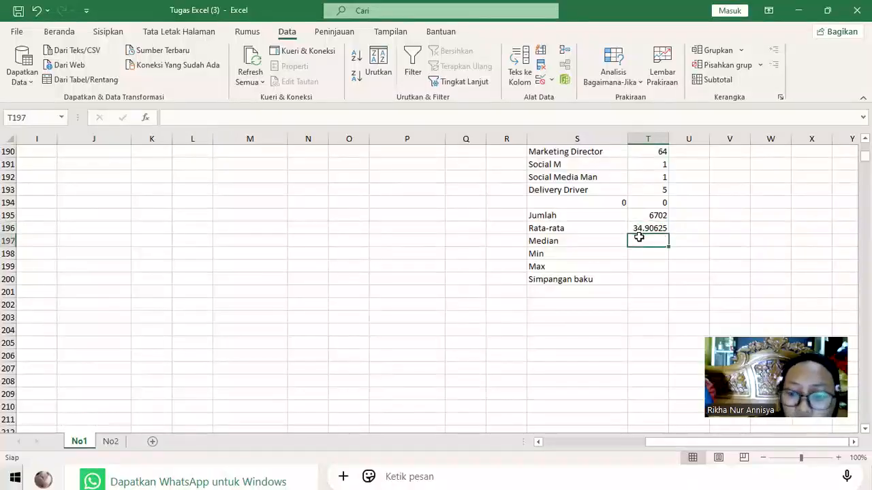
{"action": "type", "text": "=median"}
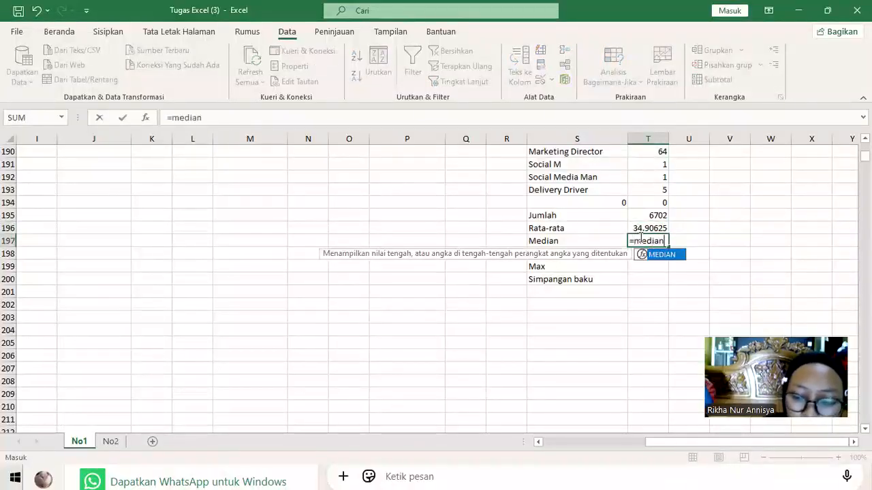
{"action": "type", "text": "(s2"}
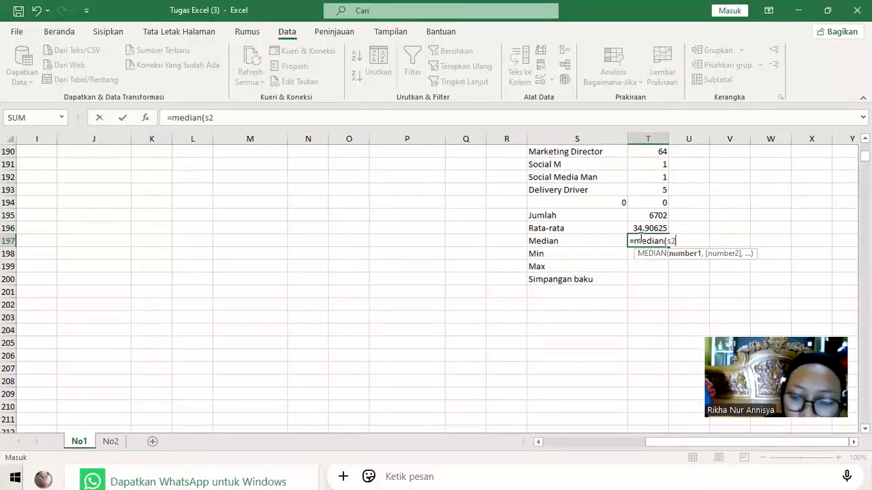
{"action": "type", "text": ":t193"}
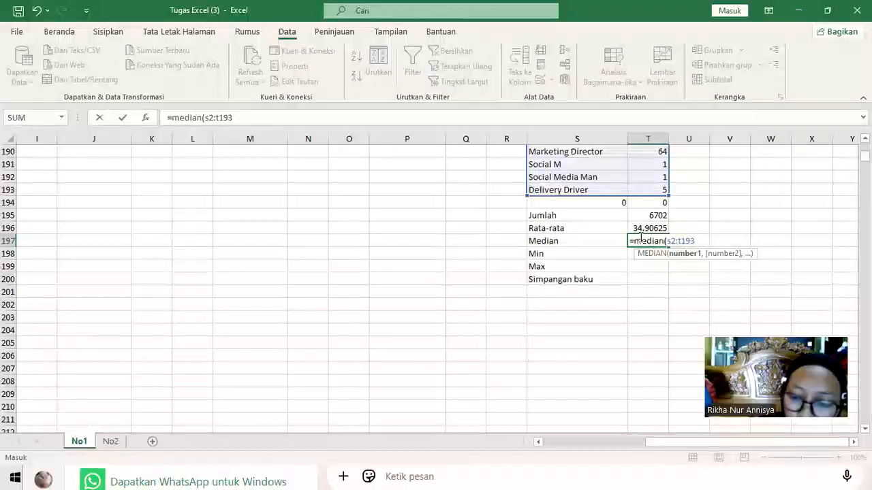
{"action": "type", "text": ")"}
{"action": "key", "text": "Return"}
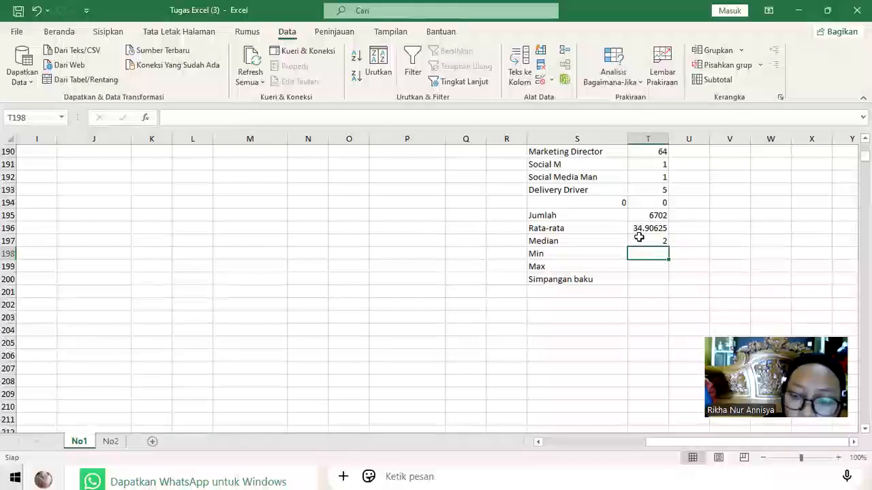
Compute the Min of the job title counts in T198 with =MIN(S2:T193)
{"action": "type", "text": "=min("}
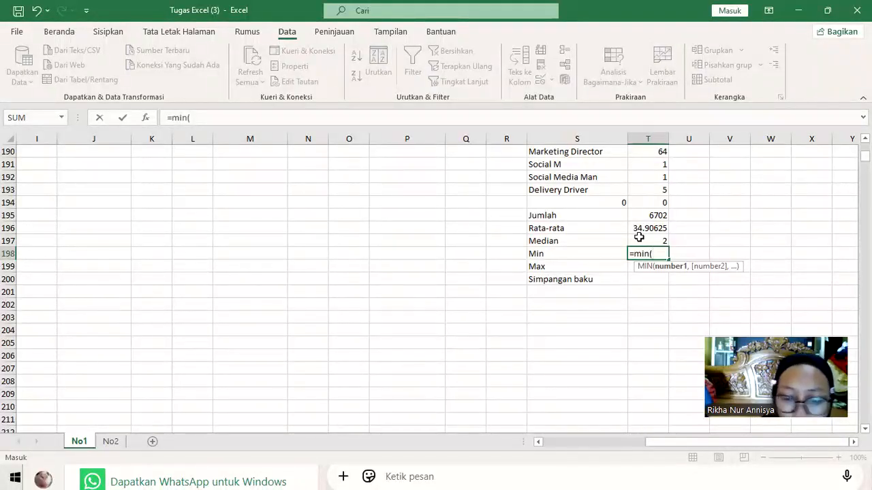
{"action": "type", "text": "s2"}
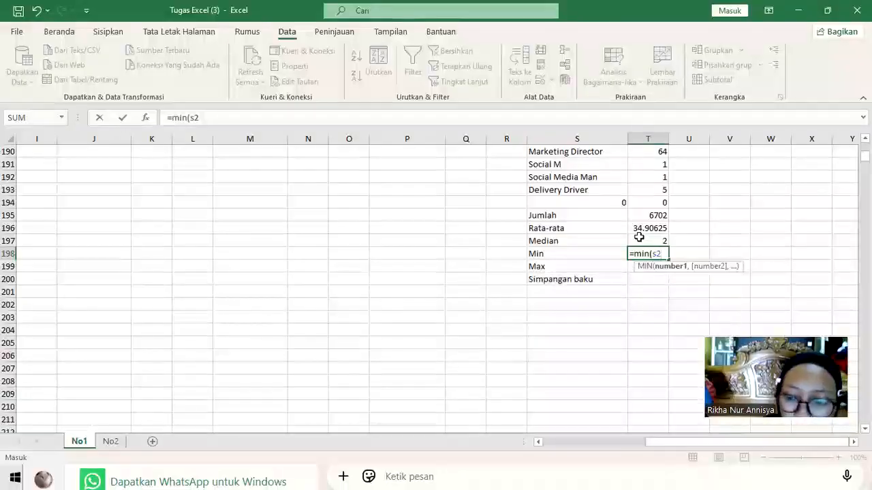
{"action": "type", "text": ":"}
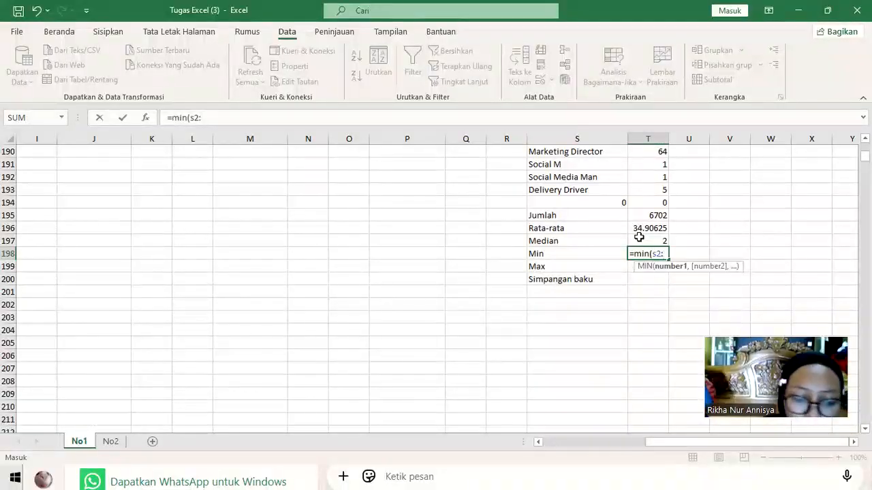
{"action": "type", "text": "t19"}
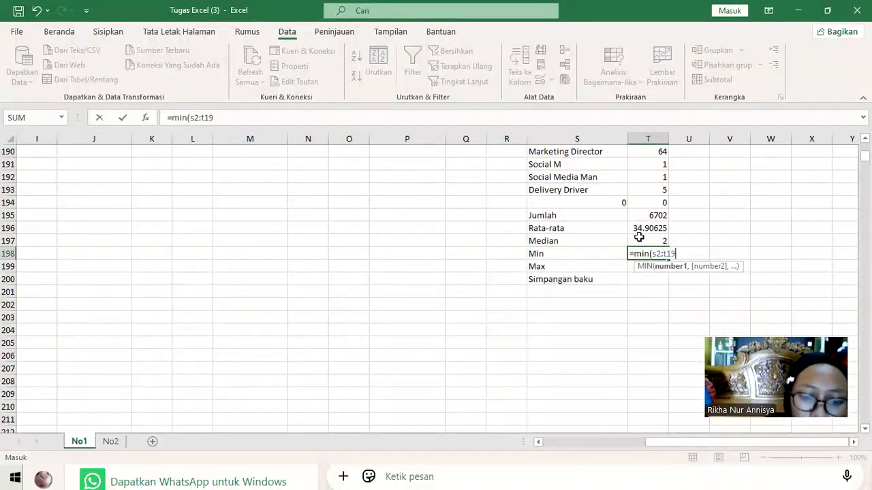
{"action": "type", "text": "3)"}
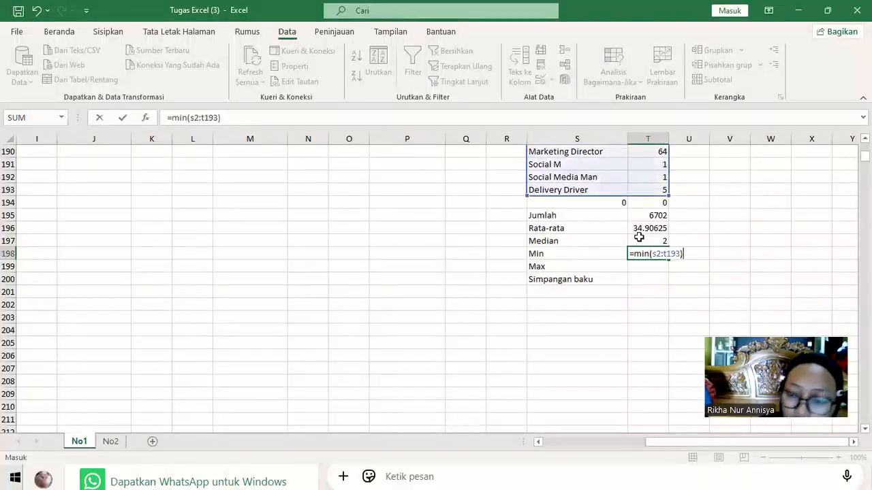
{"action": "key", "text": "Return"}
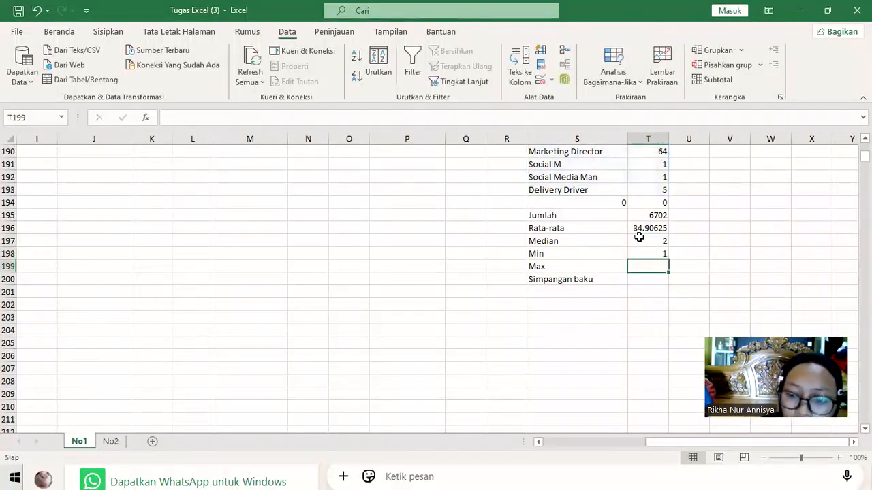
Compute the Max of the job title counts in T199 with =MAX(S2:T193)
{"action": "type", "text": "=ma"}
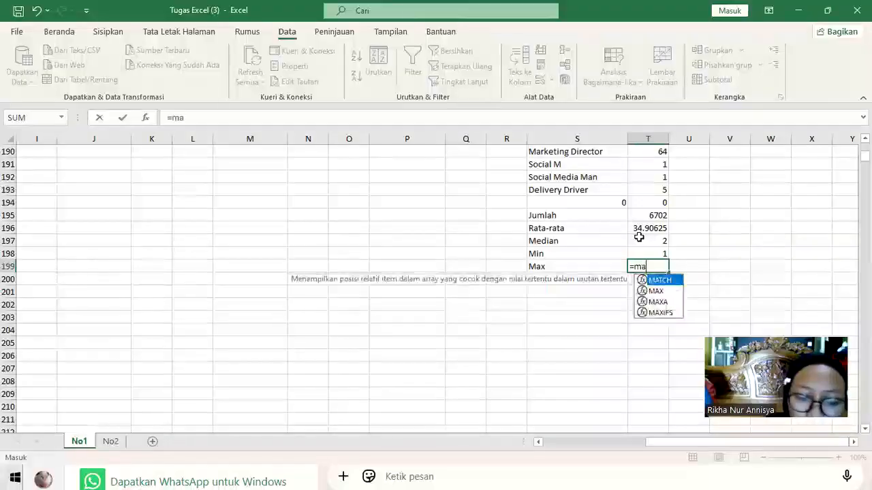
{"action": "type", "text": "x("}
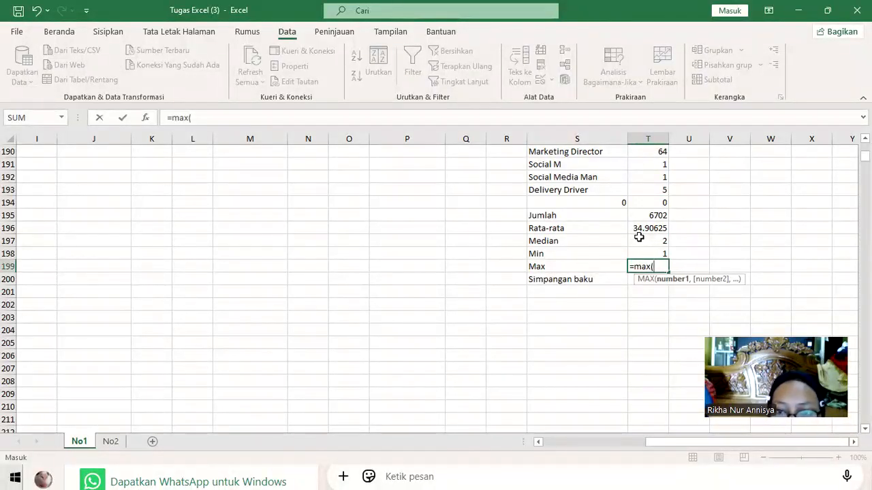
{"action": "type", "text": "s2:1"}
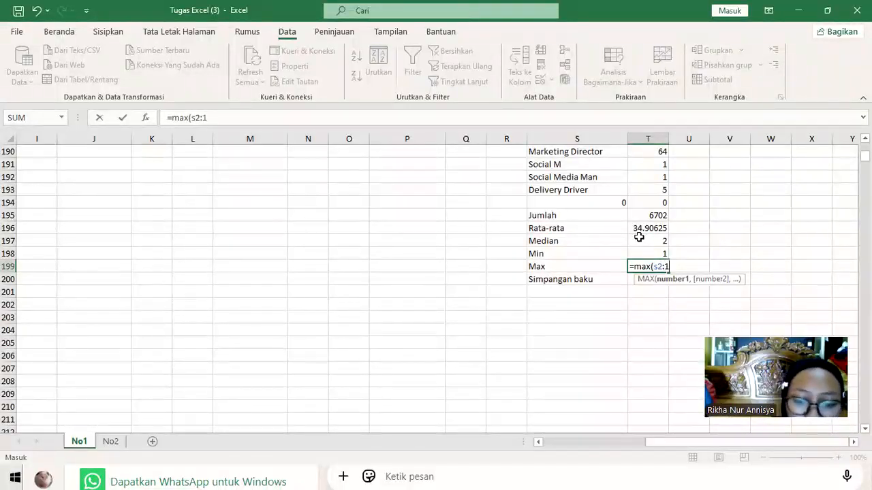
{"action": "key", "text": "BackSpace"}
{"action": "type", "text": "t19"}
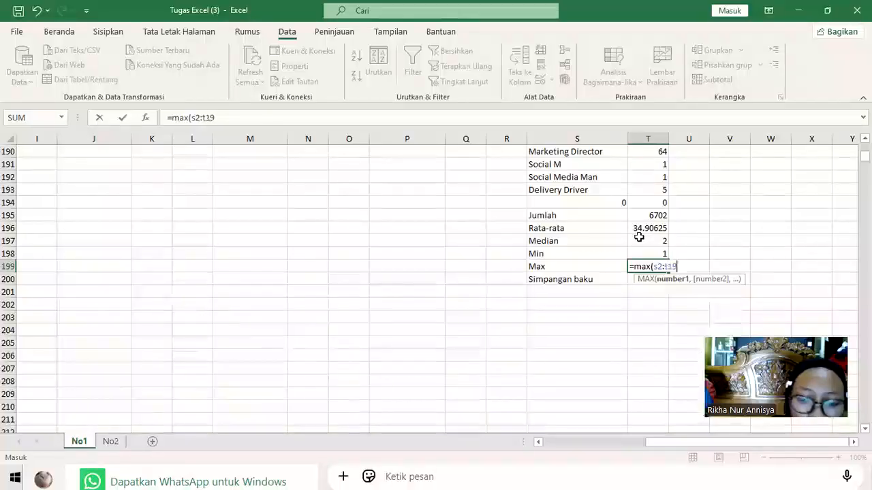
{"action": "type", "text": "3)"}
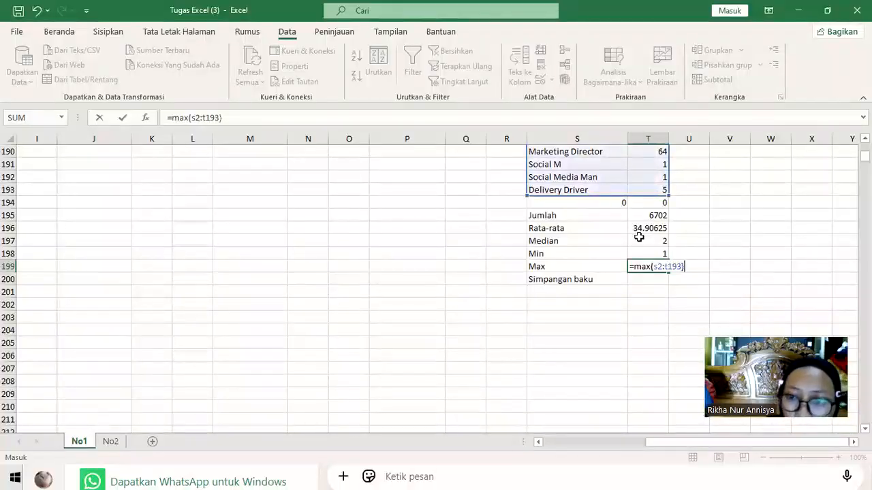
{"action": "key", "text": "Return"}
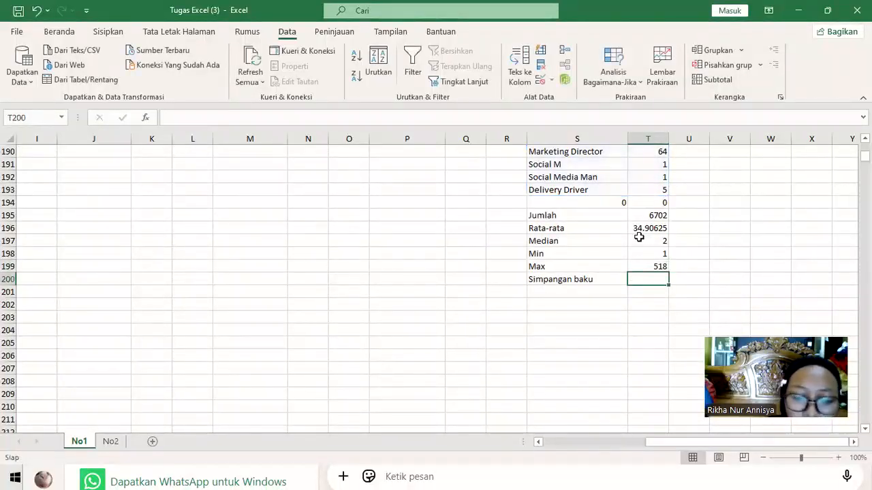
Compute the Simpangan baku of the job title counts in T200 with =STDEV(S2:T193)
{"action": "type", "text": "=std"}
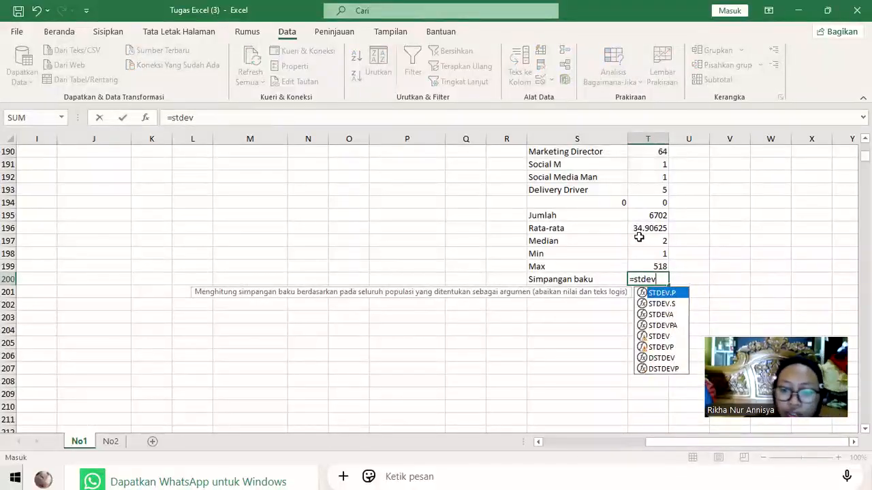
{"action": "type", "text": "ev"}
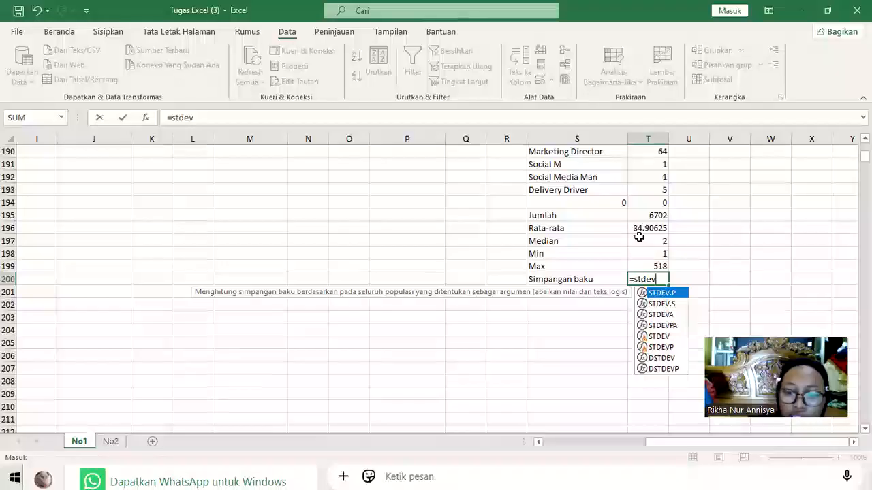
{"action": "type", "text": "("}
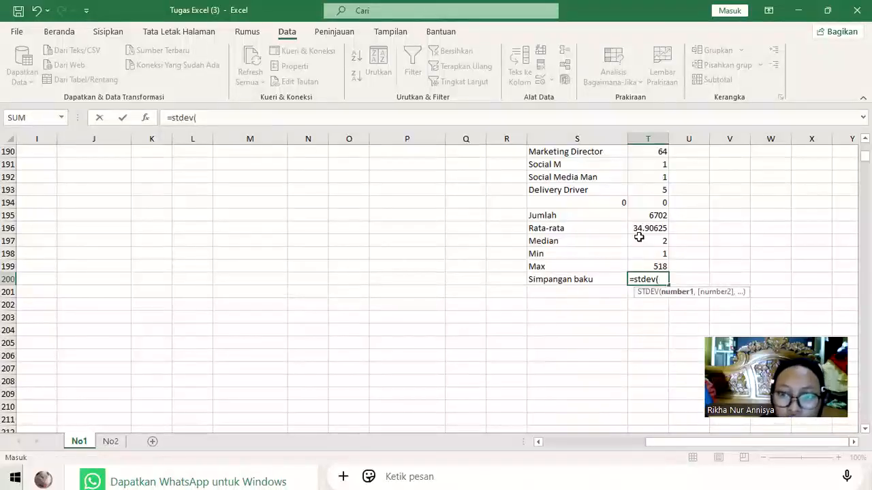
{"action": "type", "text": "s"}
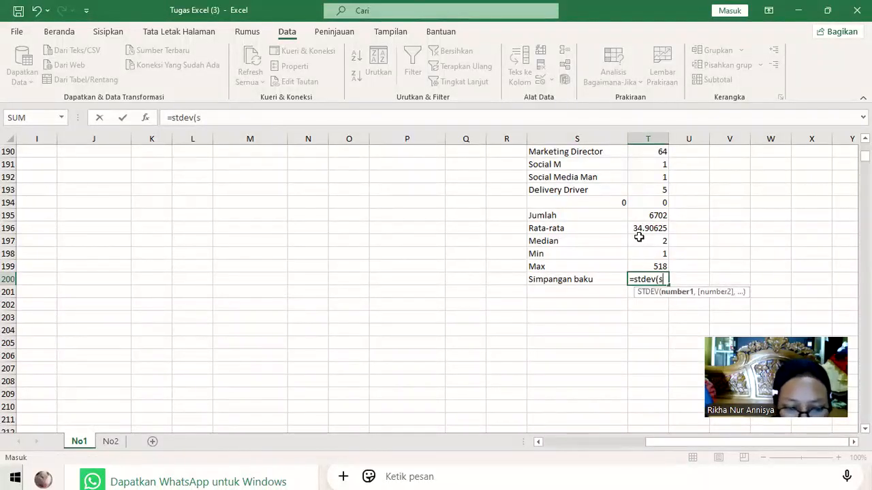
{"action": "type", "text": "2"}
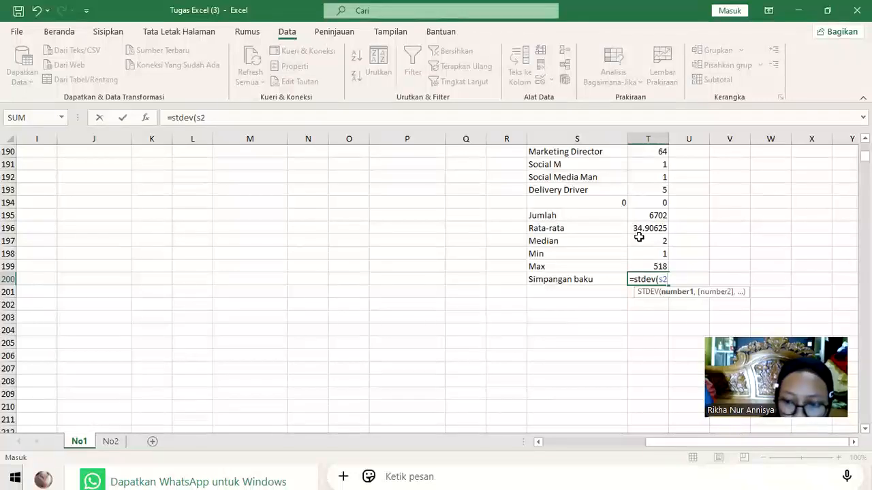
{"action": "type", "text": ":t1"}
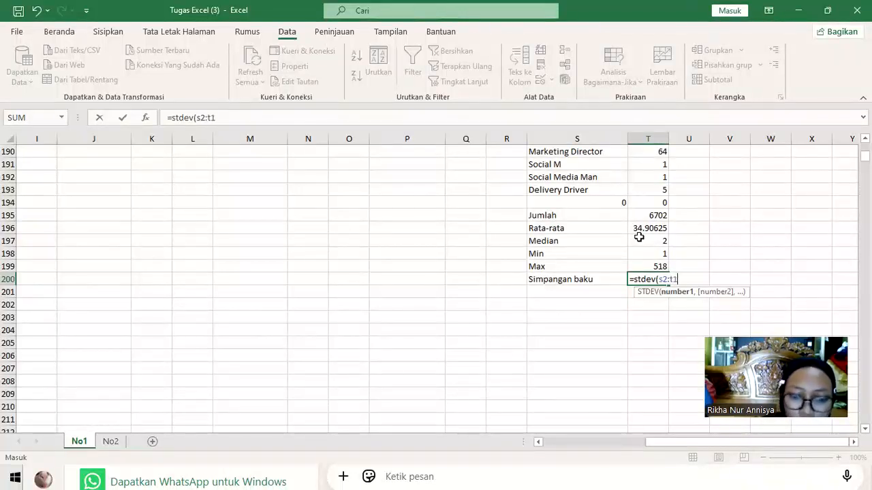
{"action": "type", "text": "93"}
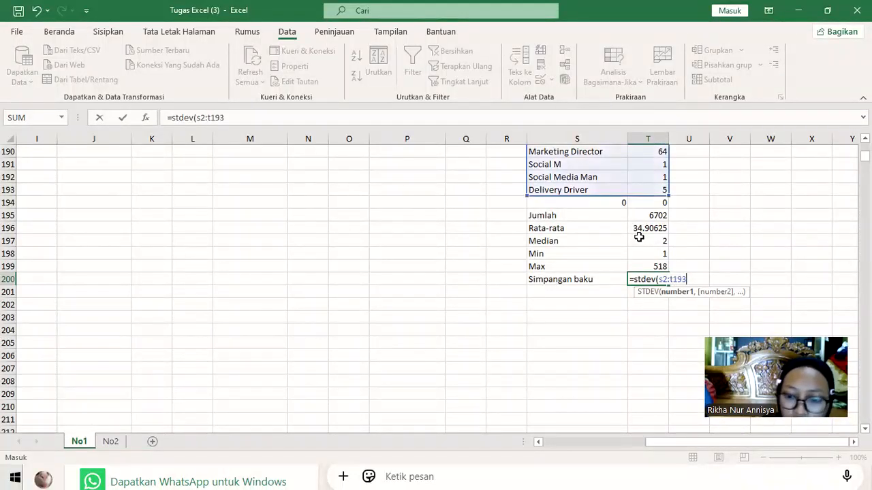
{"action": "type", "text": ")"}
{"action": "key", "text": "Return"}
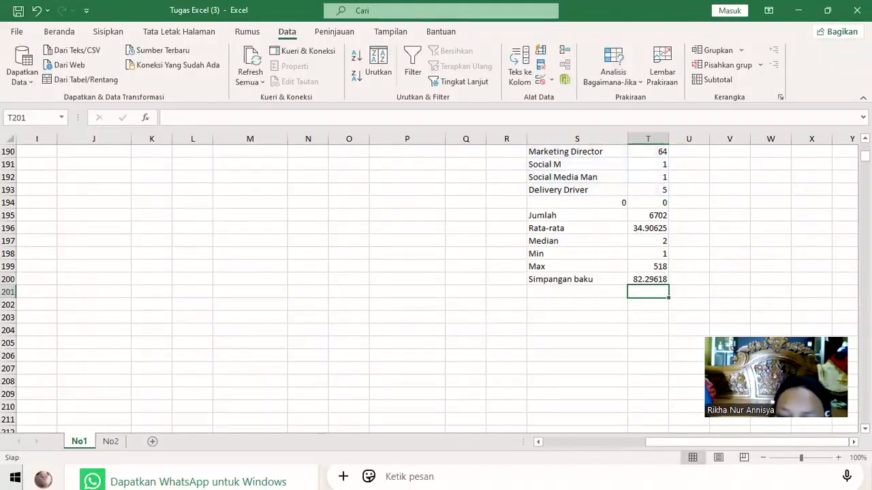
Widen the dataset's Job Title and Years of Experience columns so their full text fits
{"action": "left_click", "coordinate": [761, 458]}
{"action": "left_click", "coordinate": [761, 458]}
{"action": "left_click", "coordinate": [762, 458]}
{"action": "scroll", "coordinate": [511, 327], "scroll_direction": "up", "scroll_amount": 20}
{"action": "scroll", "coordinate": [503, 326], "scroll_direction": "up", "scroll_amount": 20}
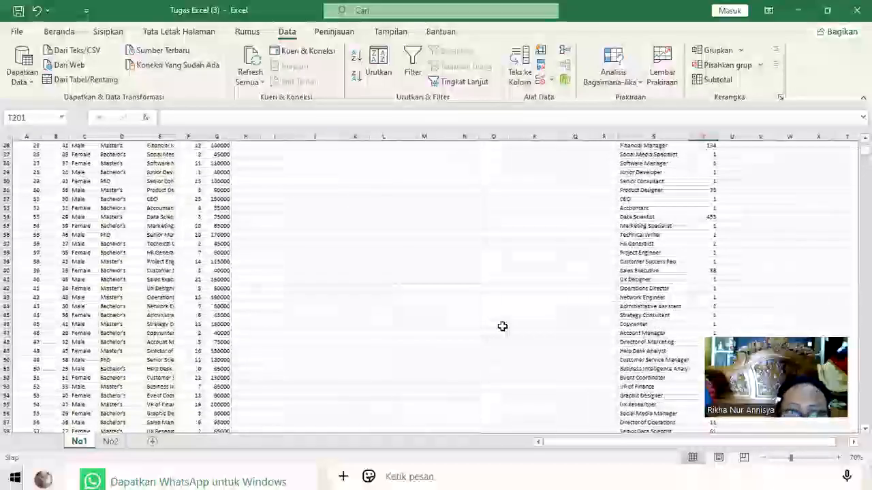
{"action": "scroll", "coordinate": [502, 326], "scroll_direction": "up", "scroll_amount": 8}
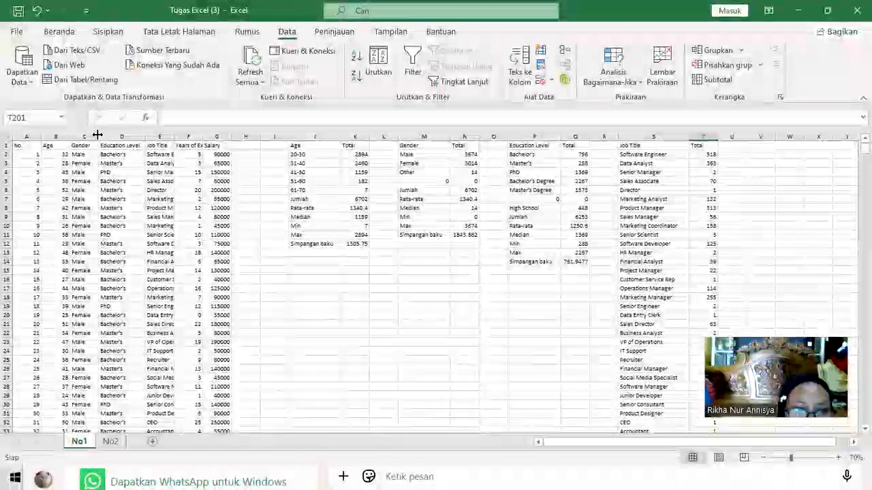
{"action": "left_click_drag", "start_coordinate": [174, 139], "coordinate": [202, 142]}
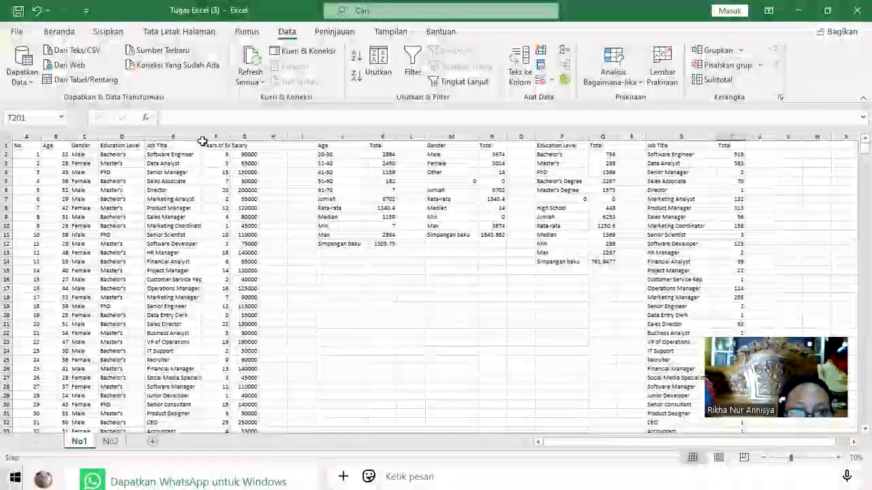
{"action": "left_click_drag", "start_coordinate": [211, 141], "coordinate": [213, 142]}
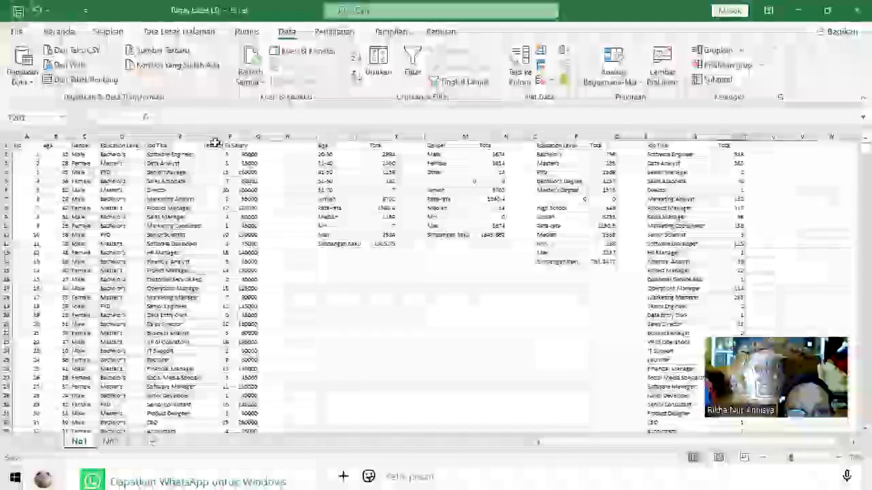
{"action": "left_click_drag", "start_coordinate": [278, 145], "coordinate": [280, 145]}
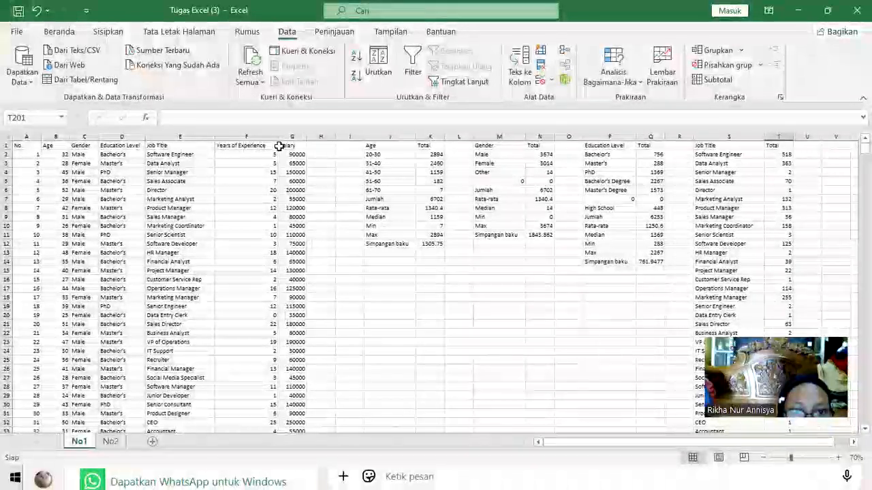
{"action": "left_click_drag", "start_coordinate": [276, 137], "coordinate": [271, 137]}
{"action": "left_click", "coordinate": [323, 189]}
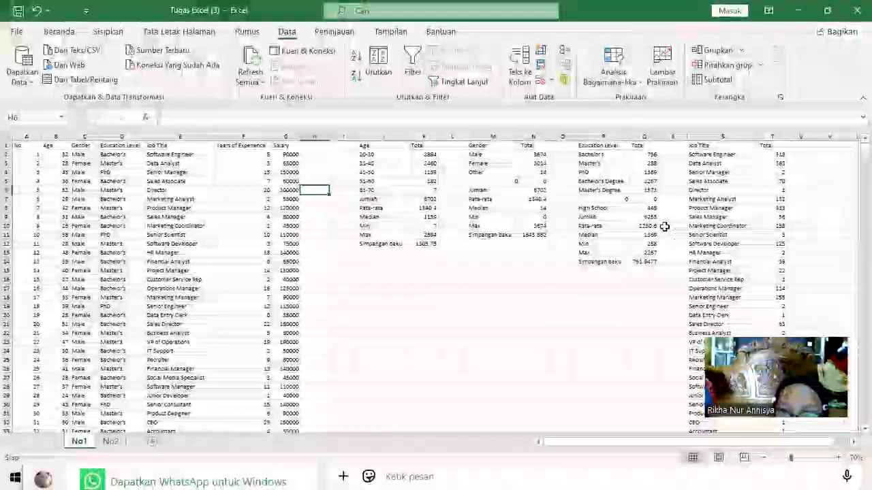
Widen column S of the Job Title summary table
{"action": "scroll", "coordinate": [682, 232], "scroll_direction": "down", "scroll_amount": 6}
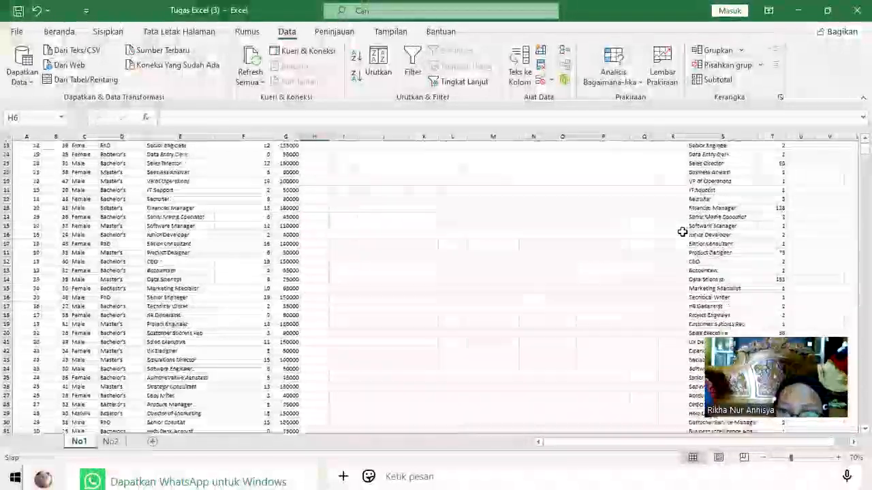
{"action": "scroll", "coordinate": [682, 231], "scroll_direction": "up", "scroll_amount": 9}
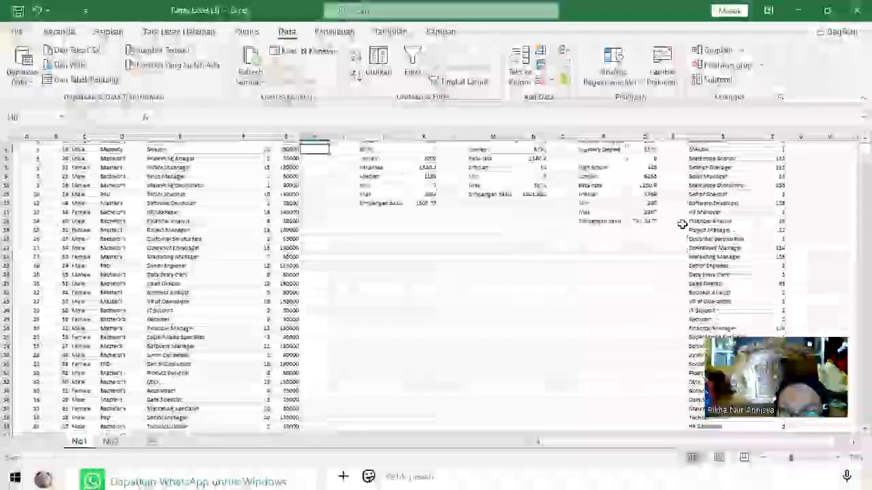
{"action": "scroll", "coordinate": [756, 143], "scroll_direction": "up", "scroll_amount": 1}
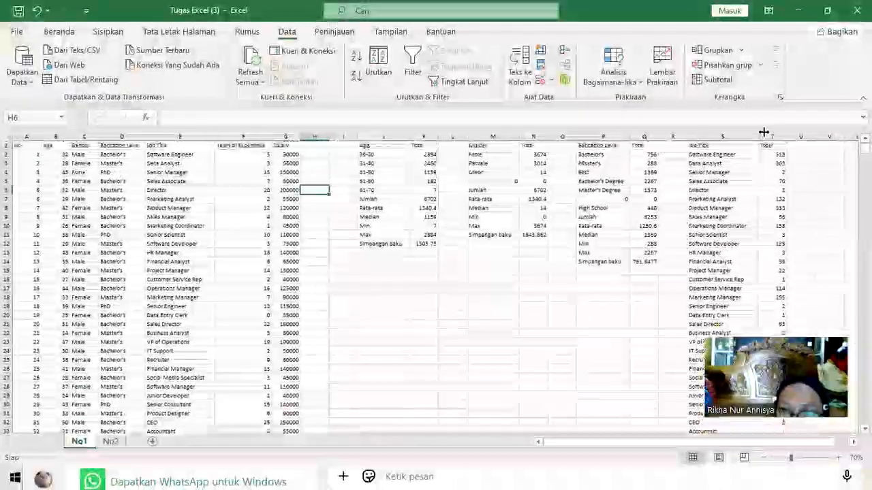
{"action": "left_click_drag", "start_coordinate": [765, 139], "coordinate": [765, 140]}
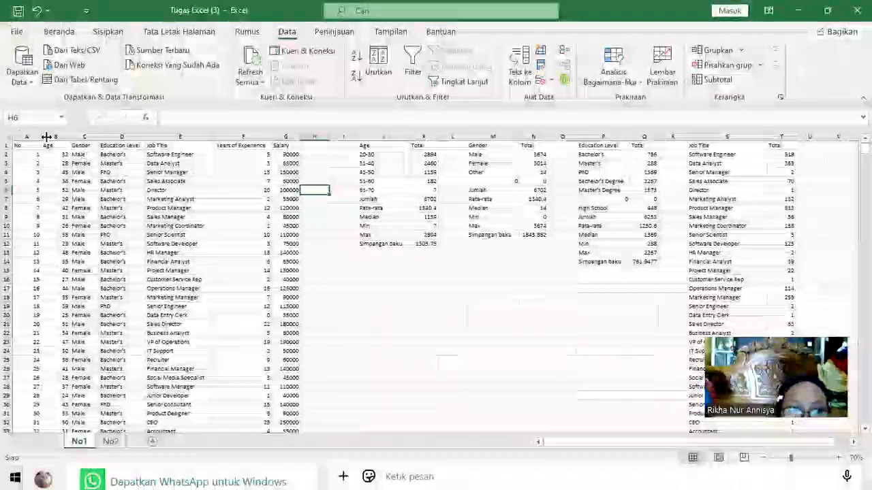
Center the contents of columns A through T horizontally
{"action": "left_click_drag", "start_coordinate": [27, 137], "coordinate": [56, 137]}
{"action": "left_click_drag", "start_coordinate": [70, 137], "coordinate": [92, 147]}
{"action": "left_click_drag", "start_coordinate": [538, 213], "coordinate": [775, 236]}
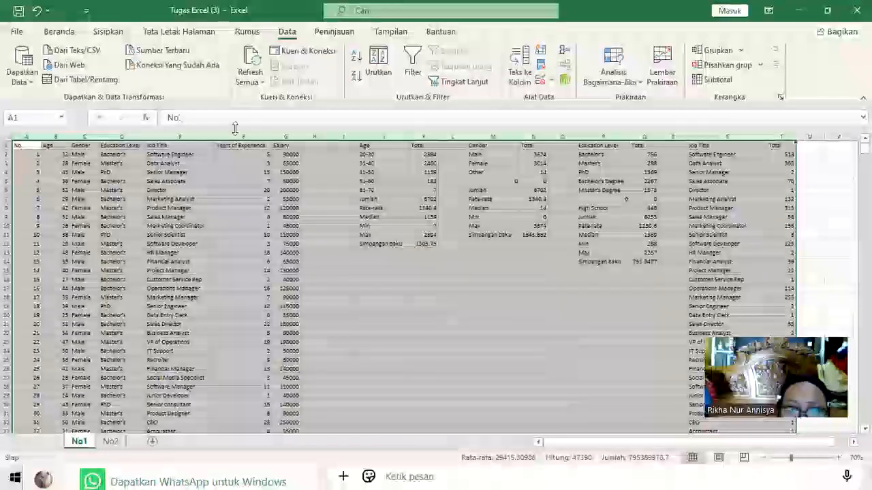
{"action": "left_click", "coordinate": [48, 34]}
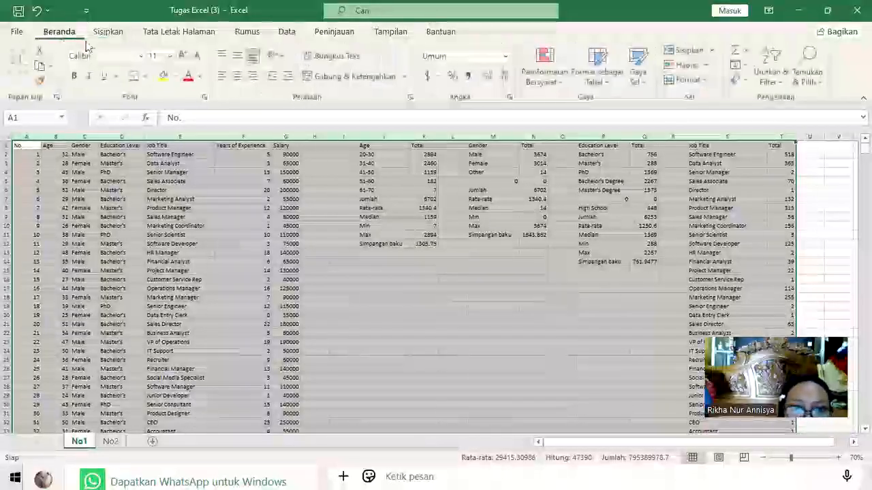
{"action": "left_click", "coordinate": [237, 76]}
{"action": "left_click", "coordinate": [290, 269]}
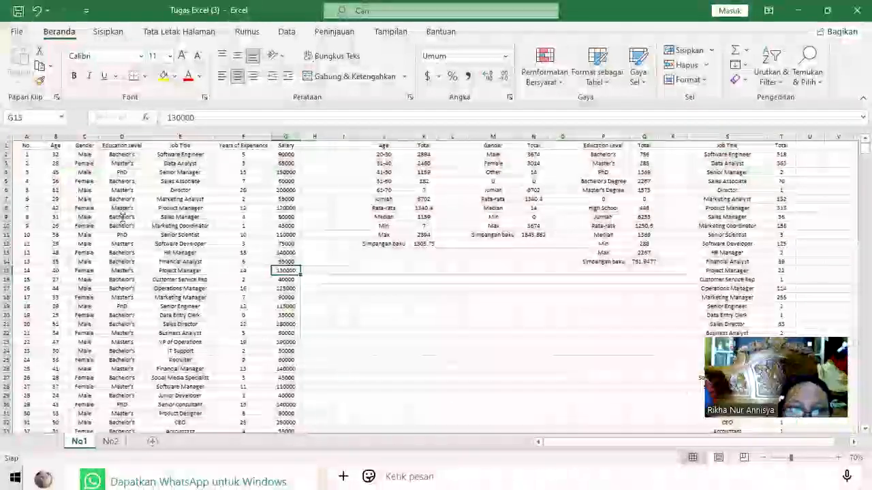
Fill the dataset header row A1:G1 with light blue
{"action": "left_click_drag", "start_coordinate": [28, 145], "coordinate": [286, 146]}
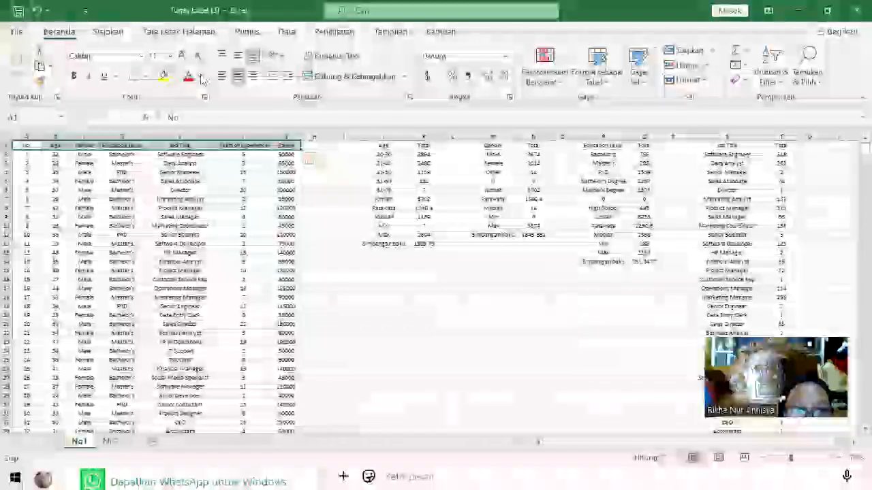
{"action": "left_click", "coordinate": [174, 76]}
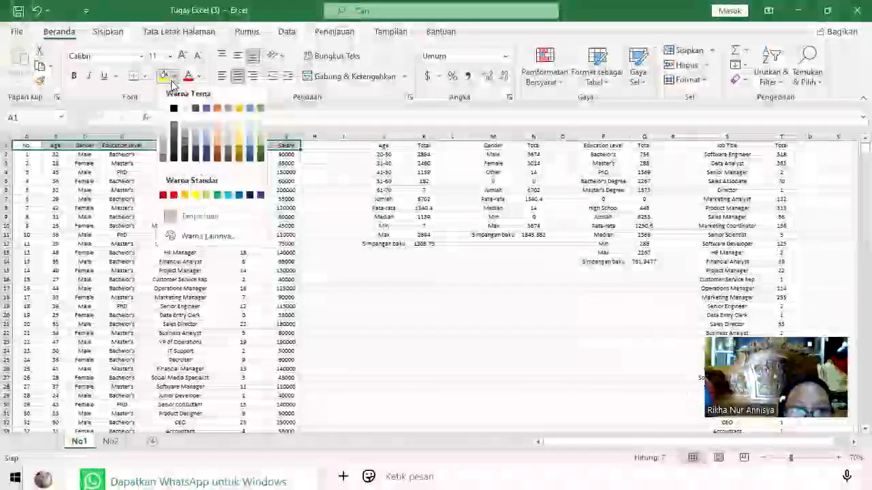
{"action": "left_click", "coordinate": [207, 136]}
{"action": "left_click", "coordinate": [342, 262]}
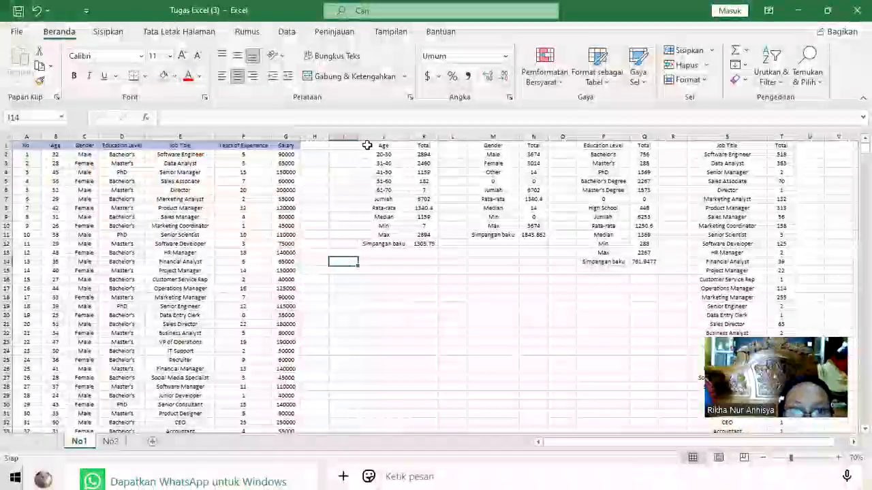
Fill the Age table's header cells J1:K1 with light orange
{"action": "left_click", "coordinate": [402, 145]}
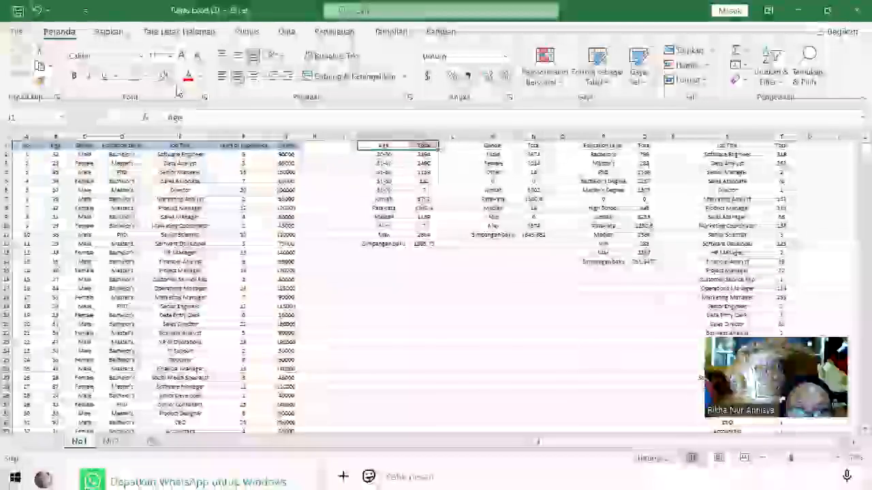
{"action": "left_click", "coordinate": [173, 76]}
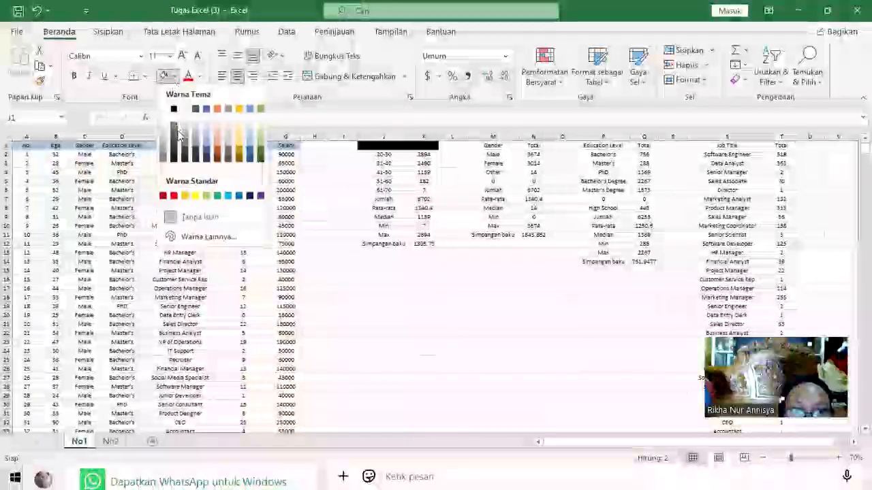
{"action": "left_click", "coordinate": [220, 137]}
{"action": "left_click", "coordinate": [364, 252]}
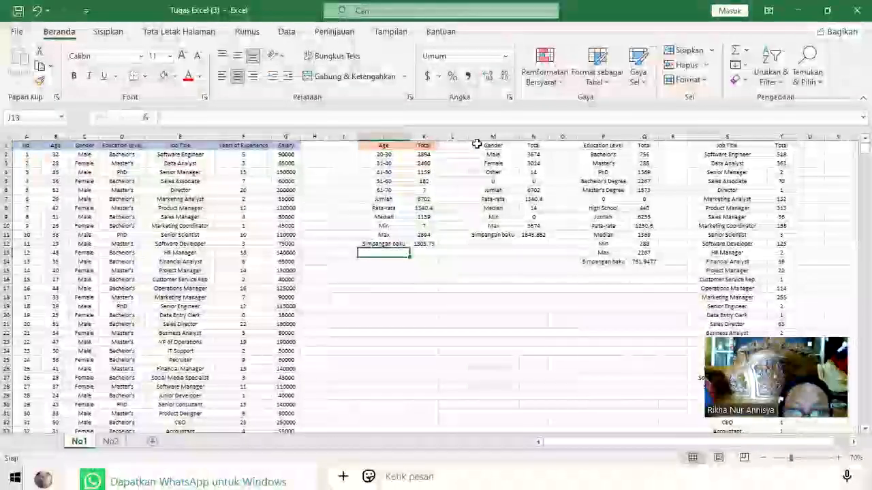
Fill the headers of the Gender, Education Level and Job Title summary tables with the same light orange
{"action": "left_click_drag", "start_coordinate": [476, 145], "coordinate": [531, 145]}
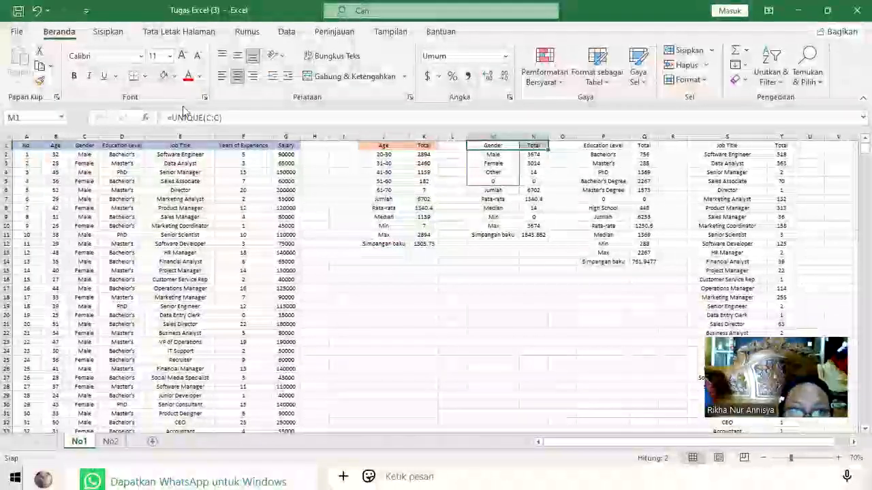
{"action": "left_click", "coordinate": [164, 76]}
{"action": "left_click", "coordinate": [617, 324]}
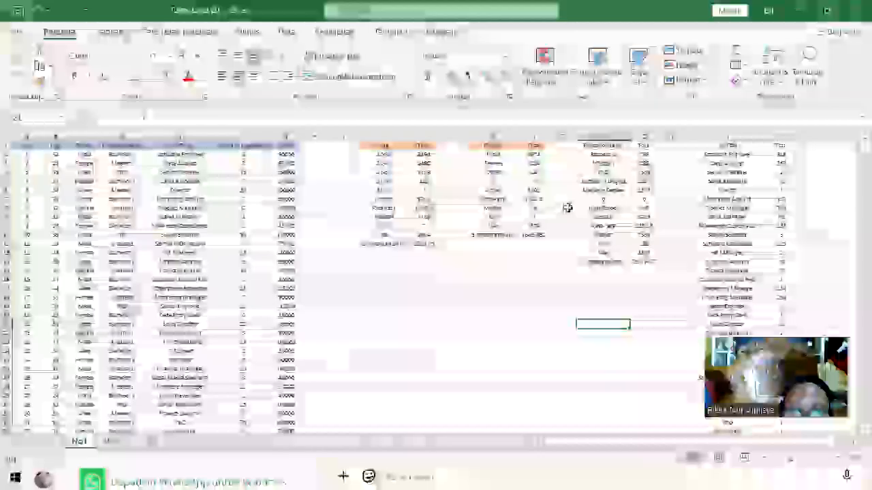
{"action": "left_click_drag", "start_coordinate": [586, 145], "coordinate": [640, 147]}
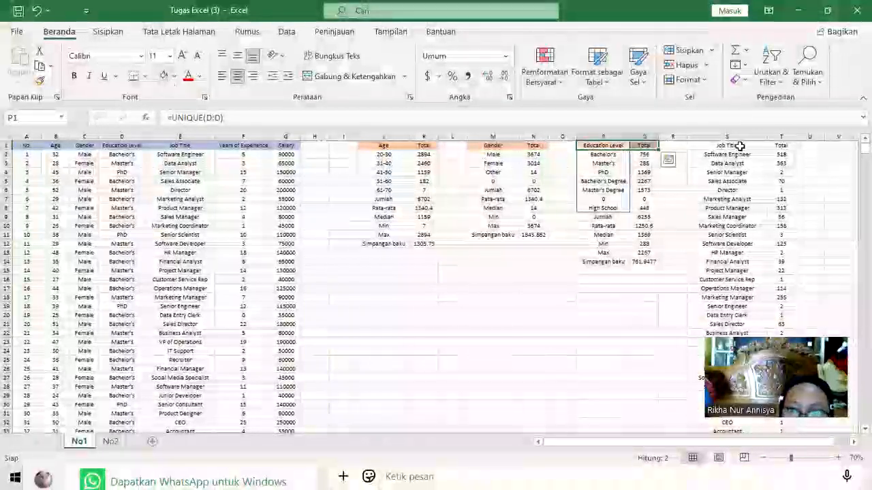
{"action": "left_click_drag", "start_coordinate": [733, 144], "coordinate": [777, 145]}
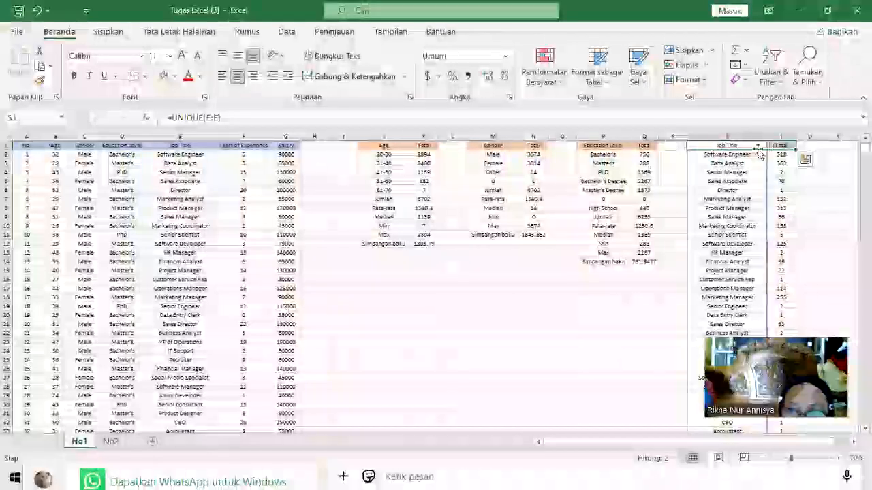
{"action": "left_click", "coordinate": [166, 81]}
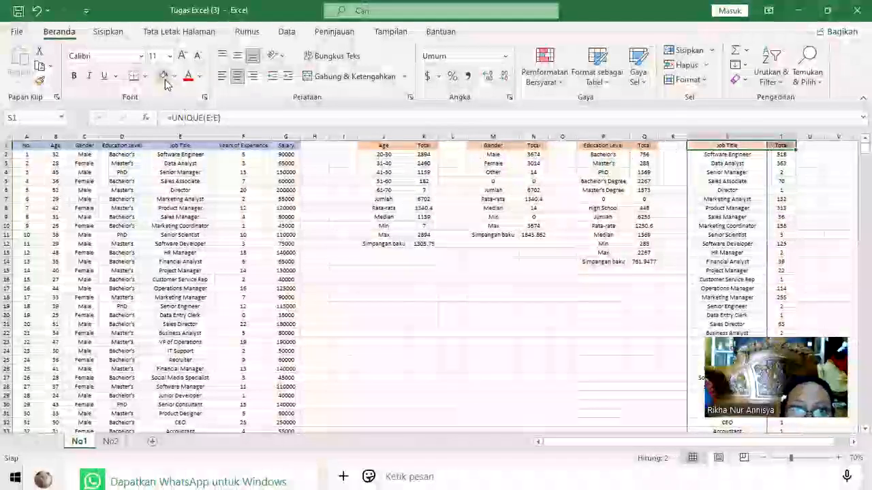
{"action": "left_click", "coordinate": [355, 284]}
Fill the Age table's statistics rows, Jumlah through Simpangan baku (J7:K12), with light orange
{"action": "left_click_drag", "start_coordinate": [383, 208], "coordinate": [421, 243]}
{"action": "left_click", "coordinate": [378, 257]}
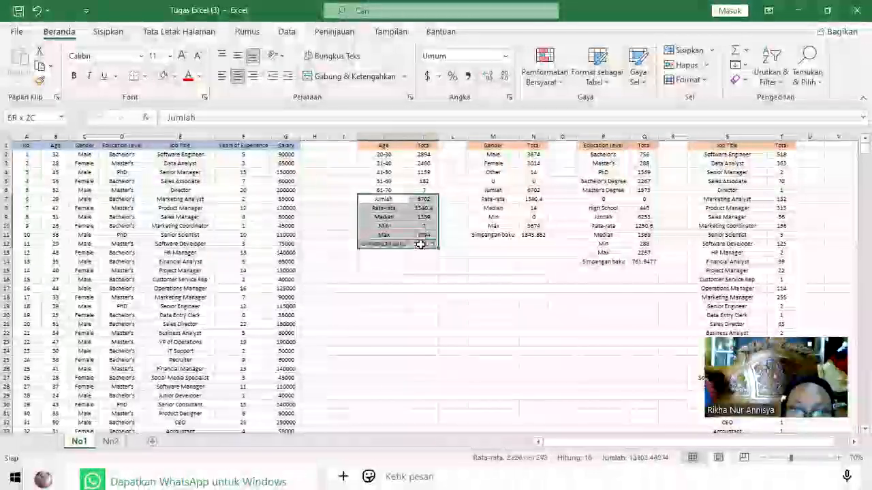
{"action": "left_click", "coordinate": [164, 77]}
{"action": "left_click", "coordinate": [174, 76]}
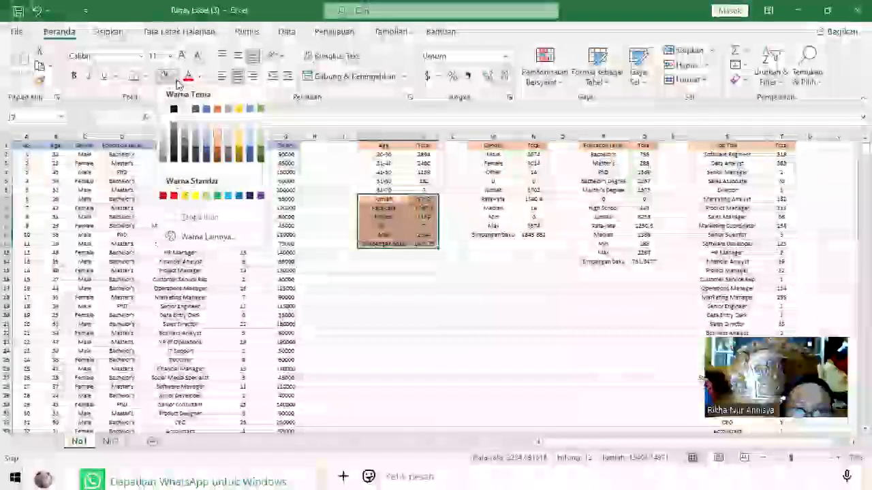
{"action": "left_click", "coordinate": [215, 139]}
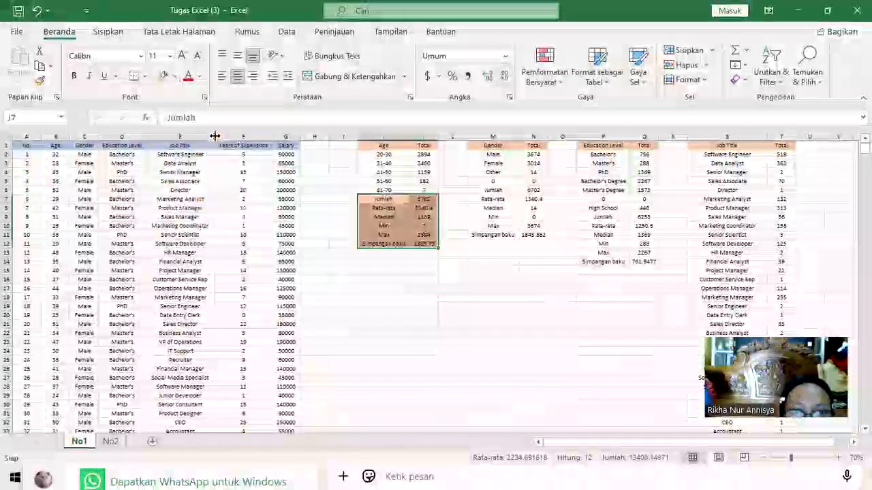
{"action": "left_click_drag", "start_coordinate": [381, 155], "coordinate": [422, 190]}
{"action": "left_click", "coordinate": [174, 76]}
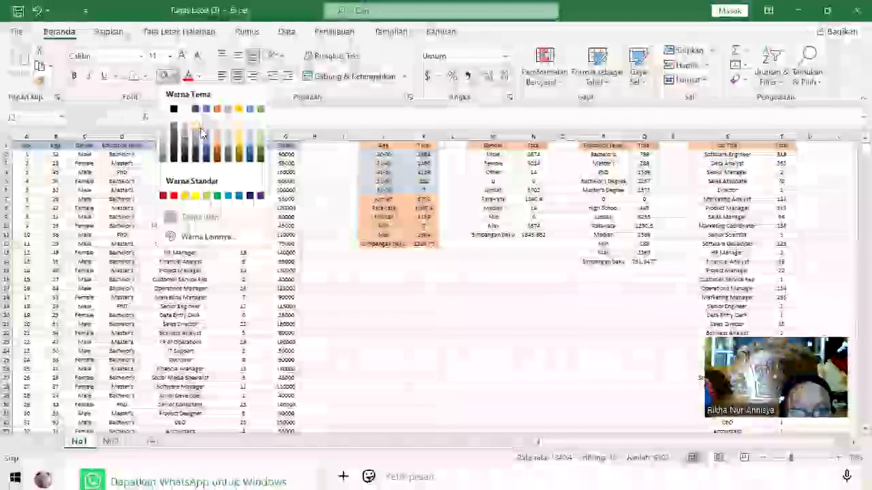
{"action": "key", "text": "Escape"}
{"action": "left_click", "coordinate": [337, 288]}
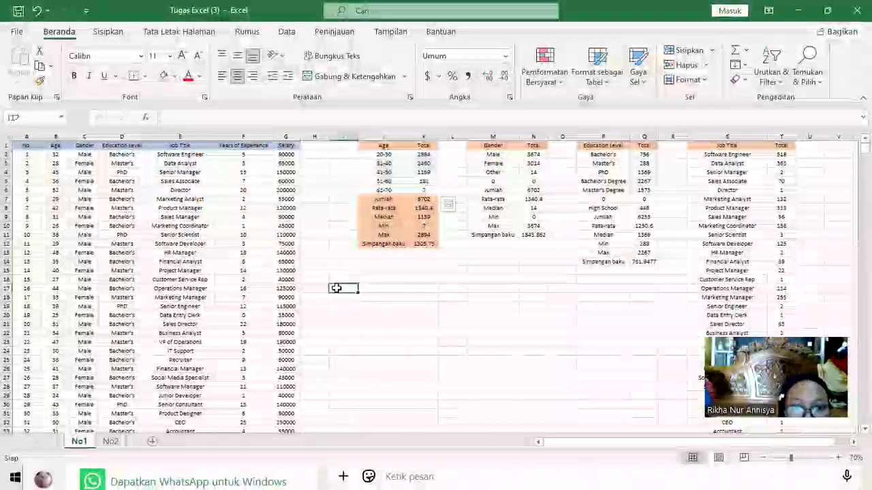
Apply all borders (Semua Batas) to columns A through T
{"action": "left_click_drag", "start_coordinate": [26, 135], "coordinate": [767, 302]}
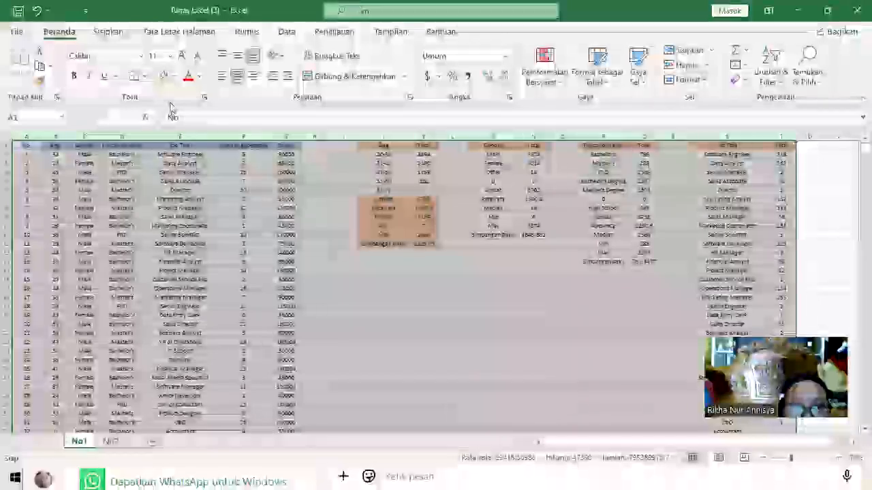
{"action": "left_click", "coordinate": [145, 76]}
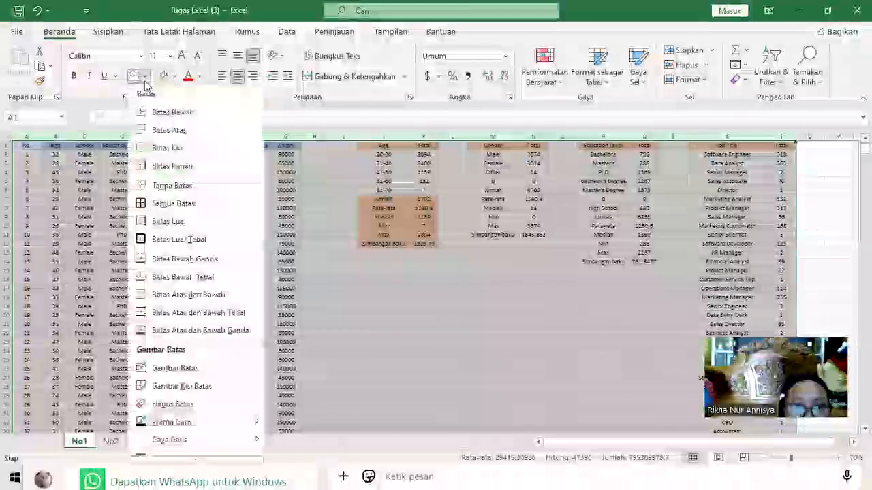
{"action": "left_click", "coordinate": [178, 203]}
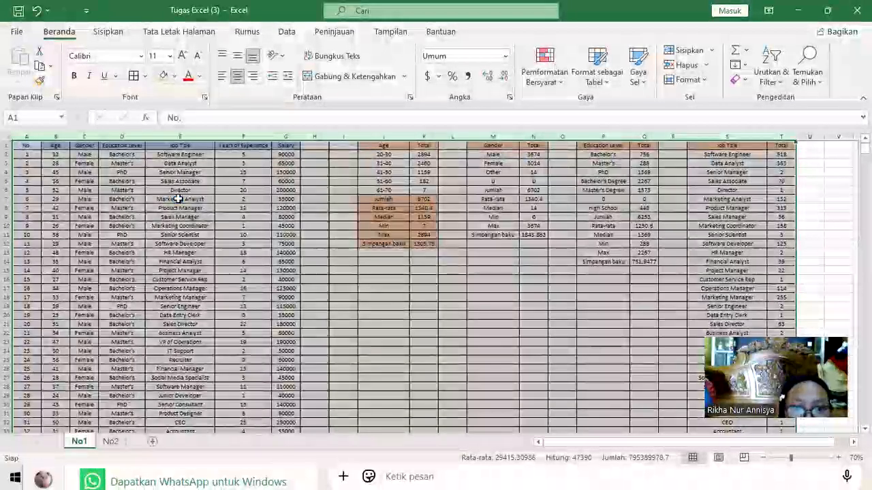
{"action": "left_click", "coordinate": [361, 266]}
Apply a light theme fill color to the age-range rows J2:K6 of the Age table
{"action": "left_click", "coordinate": [376, 154]}
{"action": "left_click_drag", "start_coordinate": [422, 188], "coordinate": [422, 189]}
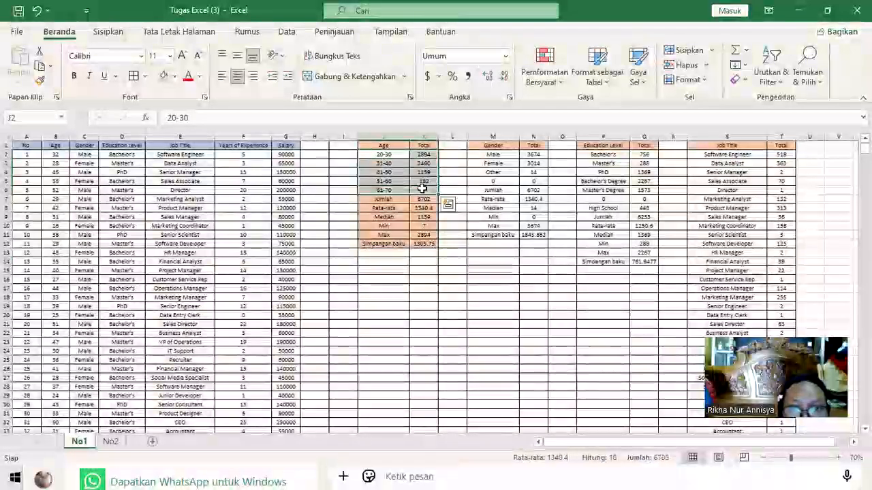
{"action": "left_click", "coordinate": [175, 77]}
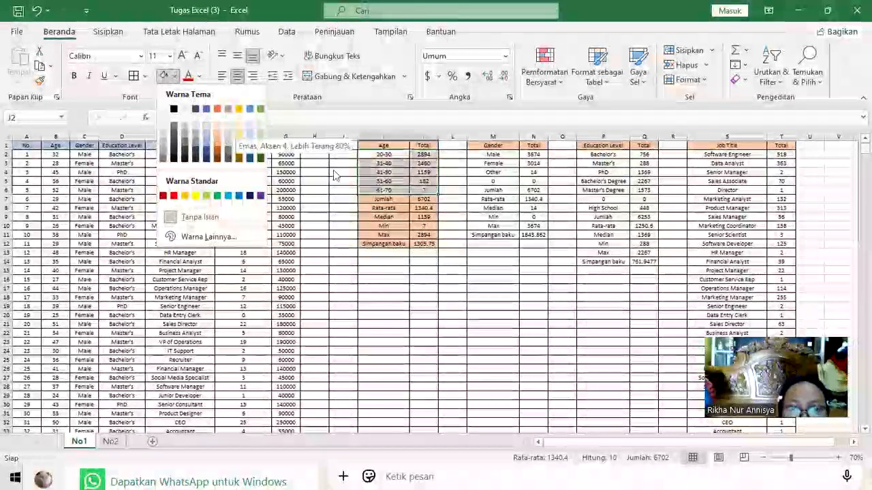
{"action": "left_click", "coordinate": [228, 133]}
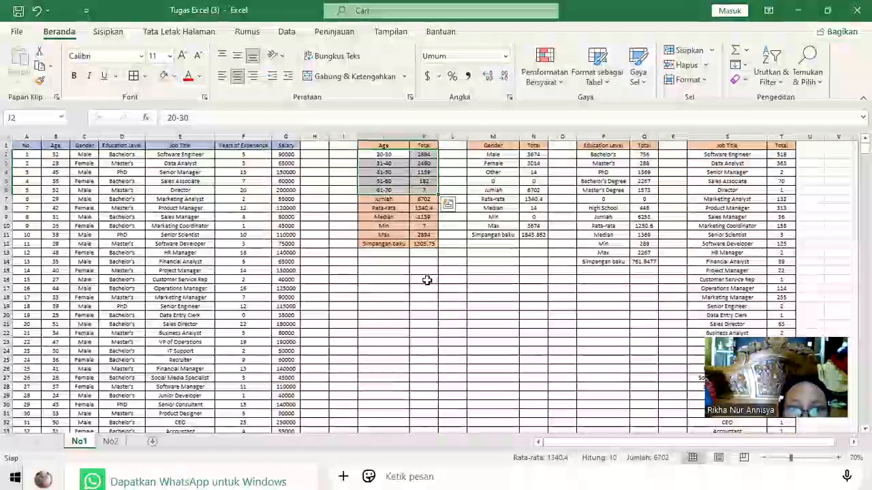
Fill the Age table's range rows J2:K6 with light gold and its statistics rows J7:K12 with light green
{"action": "left_click", "coordinate": [391, 156]}
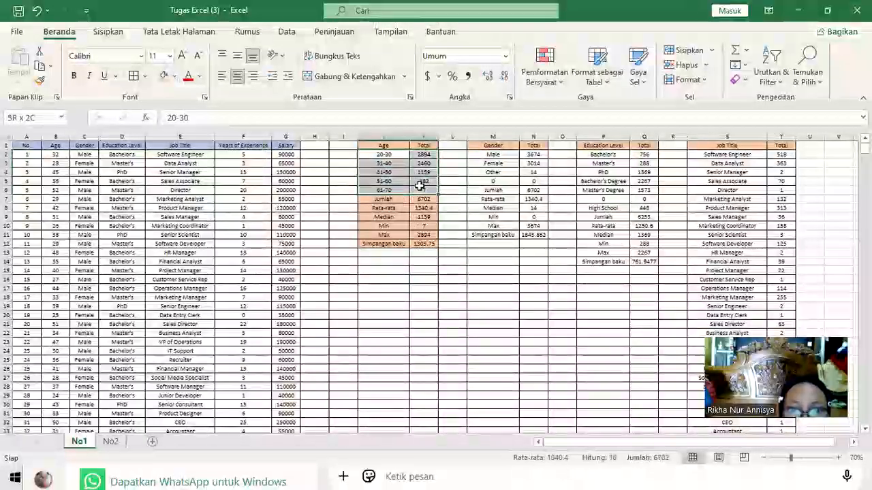
{"action": "left_click", "coordinate": [174, 76]}
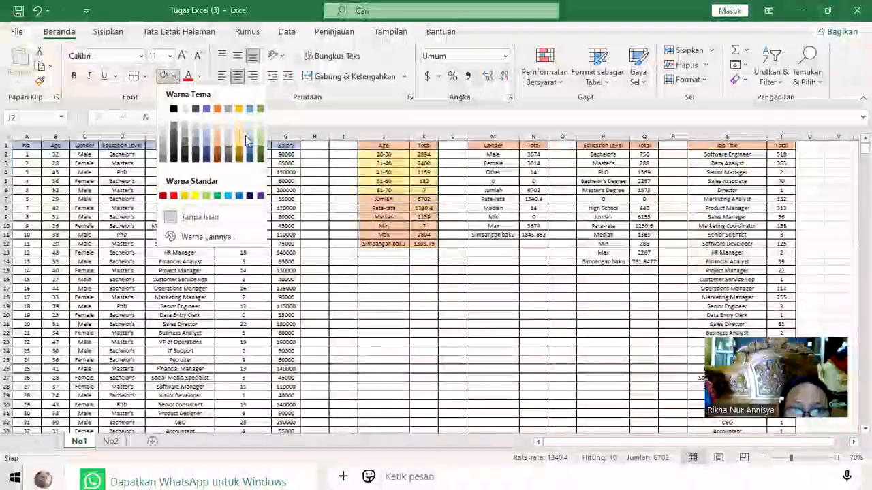
{"action": "key", "text": "Escape"}
{"action": "left_click_drag", "start_coordinate": [384, 200], "coordinate": [419, 246]}
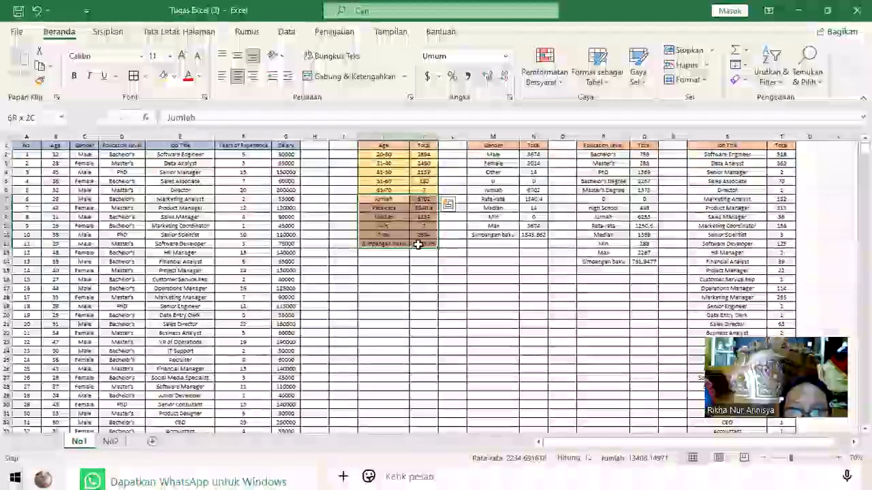
{"action": "left_click", "coordinate": [174, 75]}
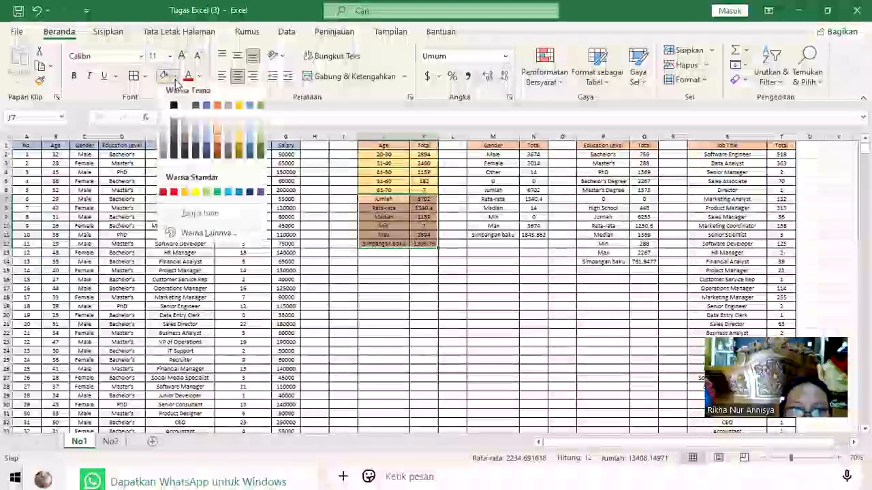
{"action": "left_click", "coordinate": [262, 146]}
{"action": "left_click", "coordinate": [544, 289]}
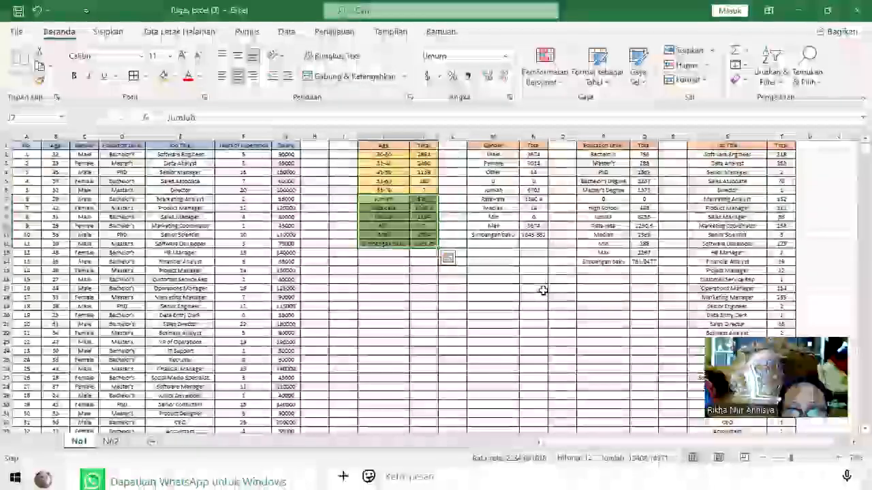
Fill the Gender table's category rows M2:N5 with light gold and its statistics rows M6:N11 with light green
{"action": "left_click", "coordinate": [494, 157]}
{"action": "left_click_drag", "start_coordinate": [525, 182], "coordinate": [527, 182]}
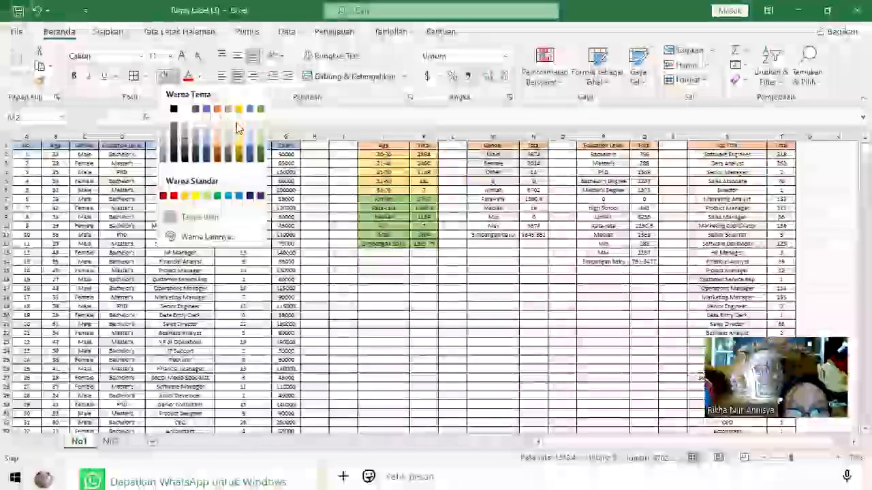
{"action": "left_click", "coordinate": [237, 131]}
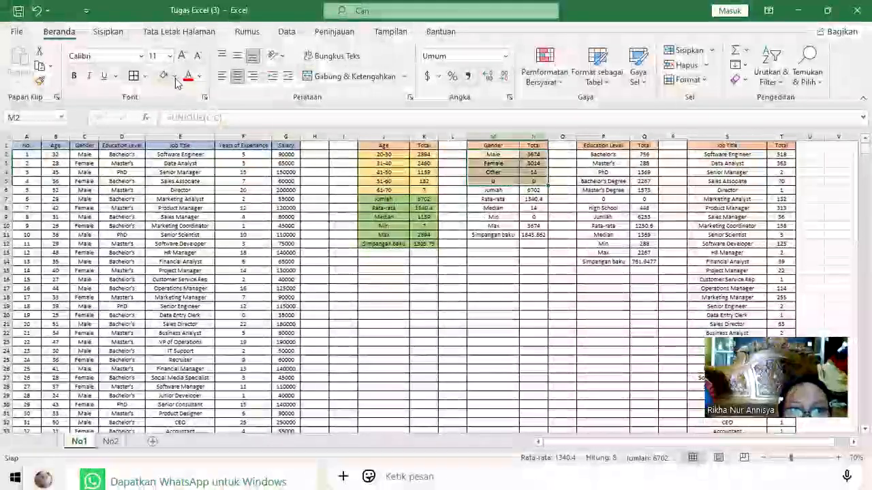
{"action": "left_click", "coordinate": [231, 138]}
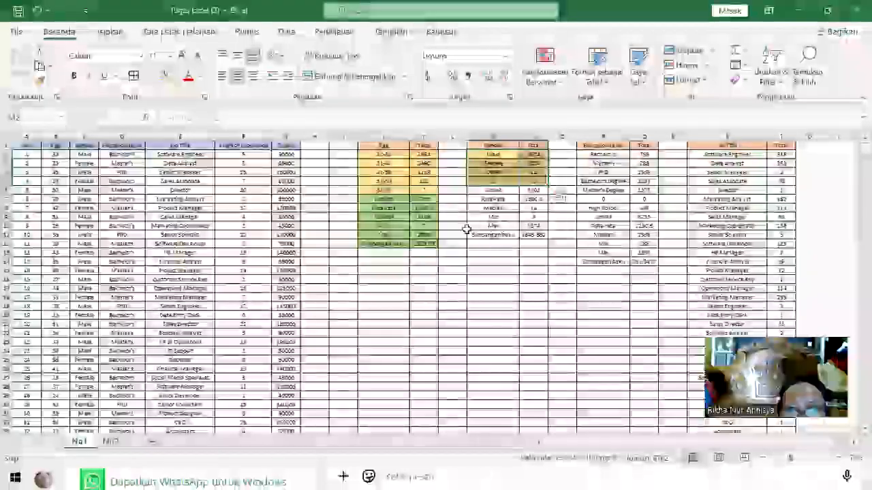
{"action": "left_click", "coordinate": [473, 190]}
{"action": "left_click_drag", "start_coordinate": [473, 190], "coordinate": [528, 234]}
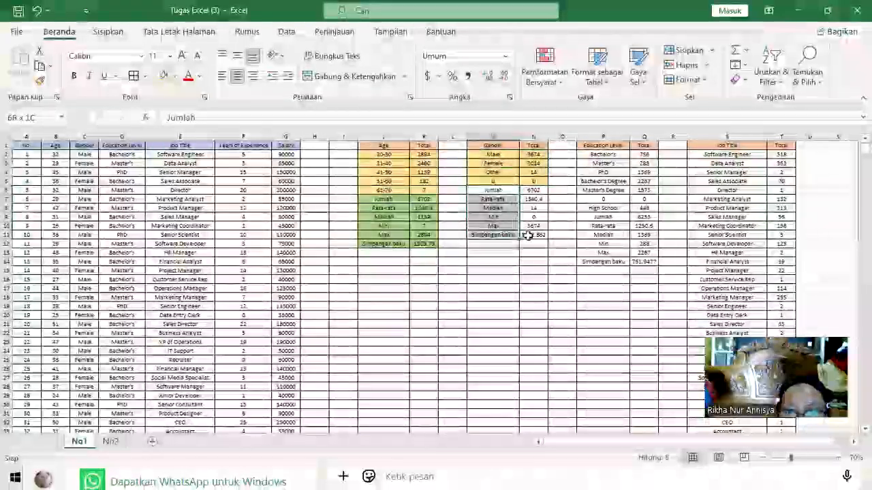
{"action": "left_click", "coordinate": [175, 76]}
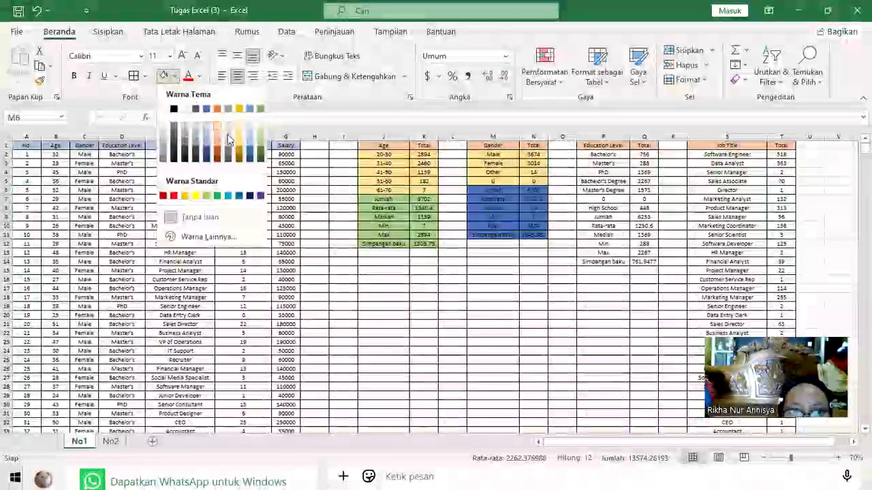
{"action": "left_click", "coordinate": [262, 143]}
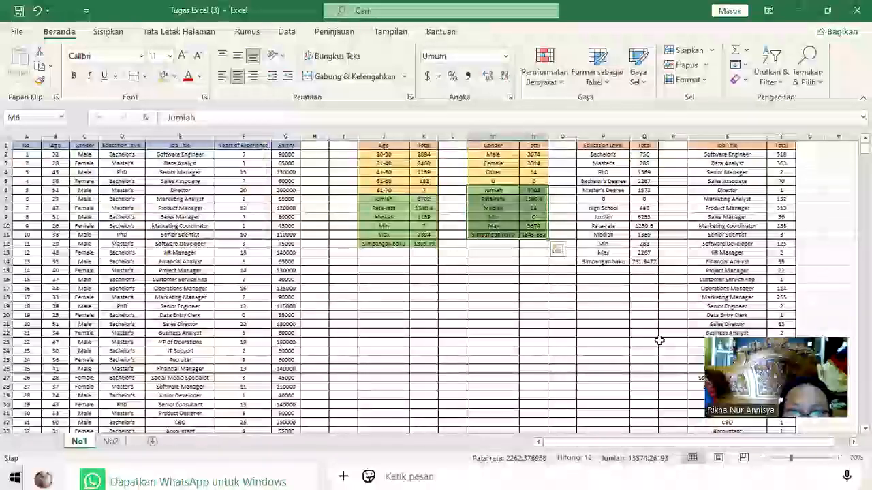
Fill the Education Level table's statistics rows P9:Q14 with light green and its category rows P2:Q8 with light gold
{"action": "left_click_drag", "start_coordinate": [615, 179], "coordinate": [620, 190]}
{"action": "left_click_drag", "start_coordinate": [630, 236], "coordinate": [644, 262]}
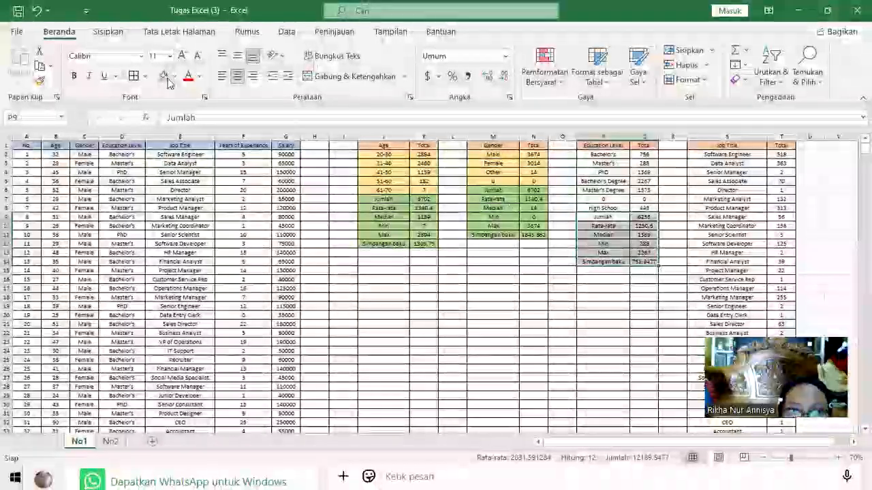
{"action": "left_click_drag", "start_coordinate": [594, 163], "coordinate": [643, 208]}
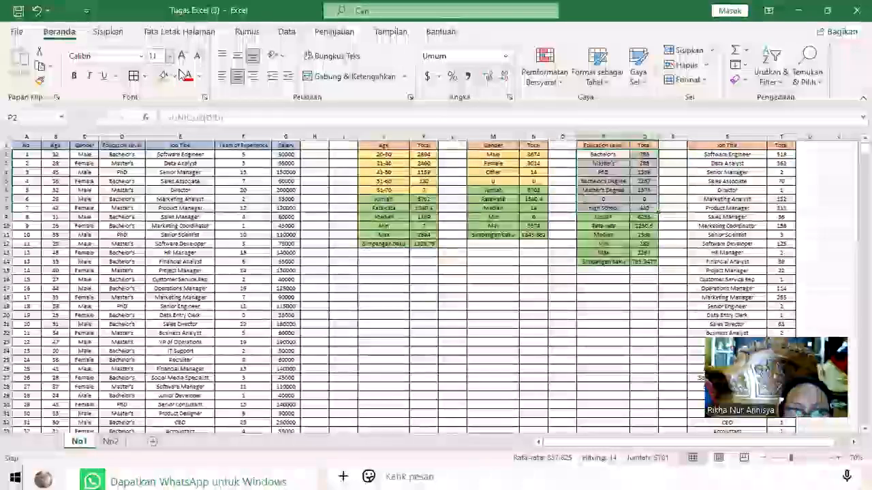
{"action": "left_click", "coordinate": [173, 79]}
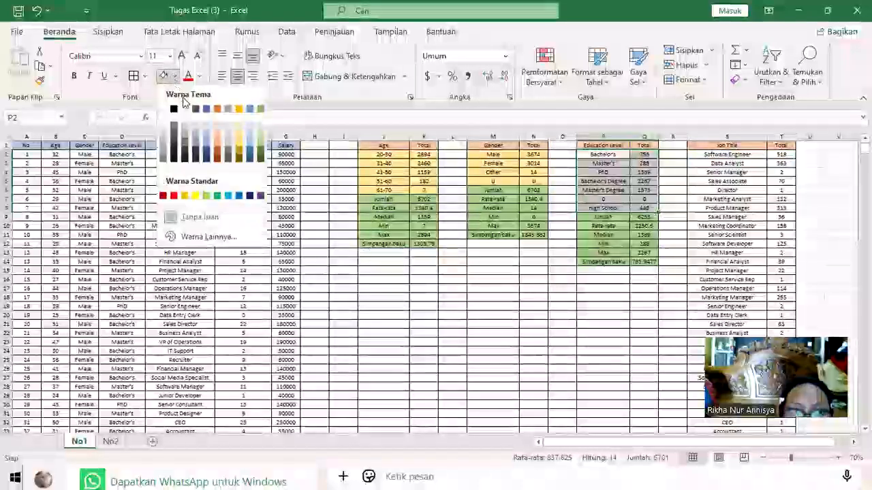
{"action": "left_click", "coordinate": [239, 136]}
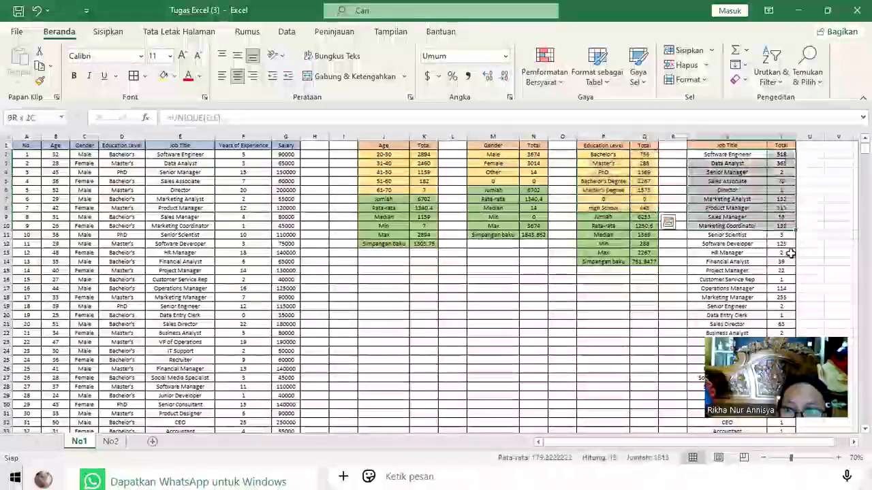
Fill the Job Title table's title rows S2:T194 with light gold and its statistics rows S195:T200 with light green
{"action": "mouse_move", "coordinate": [788, 433]}
{"action": "left_mouse_down"}
{"action": "mouse_move", "coordinate": [795, 447]}
{"action": "mouse_move", "coordinate": [780, 450]}
{"action": "mouse_move", "coordinate": [781, 432]}
{"action": "left_mouse_up"}
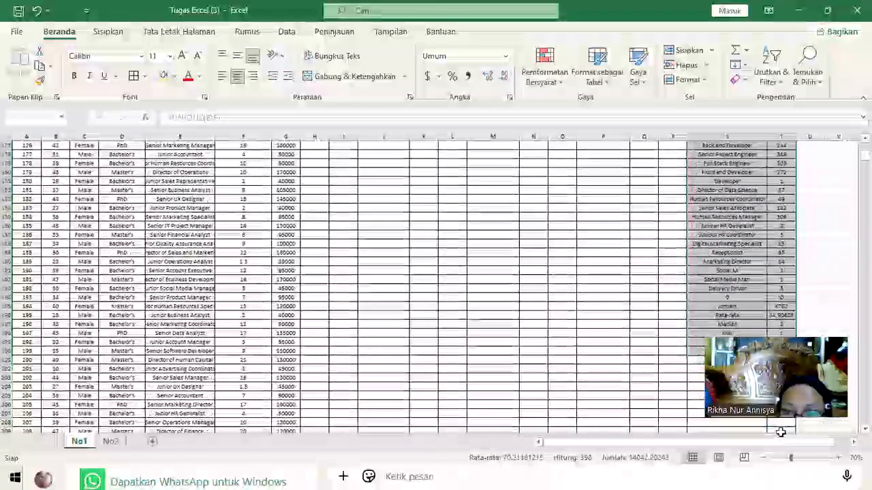
{"action": "left_click_drag", "start_coordinate": [770, 297], "coordinate": [770, 298]}
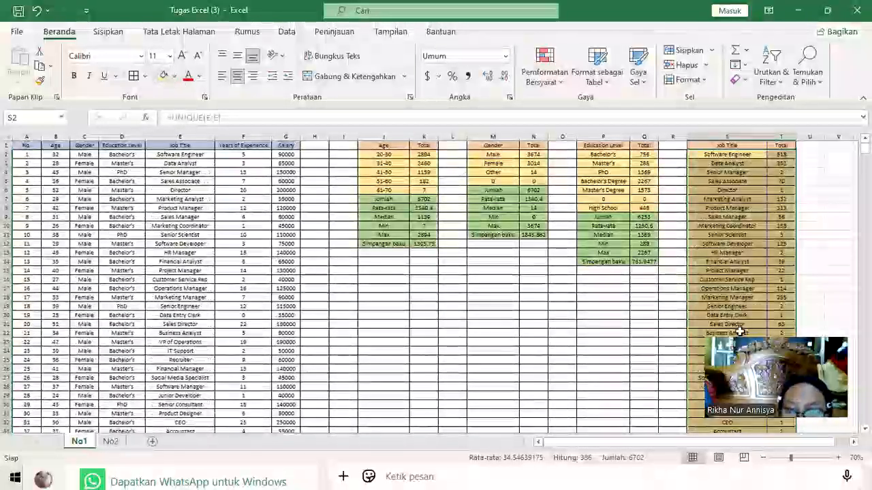
{"action": "scroll", "coordinate": [633, 286], "scroll_direction": "down", "scroll_amount": 7}
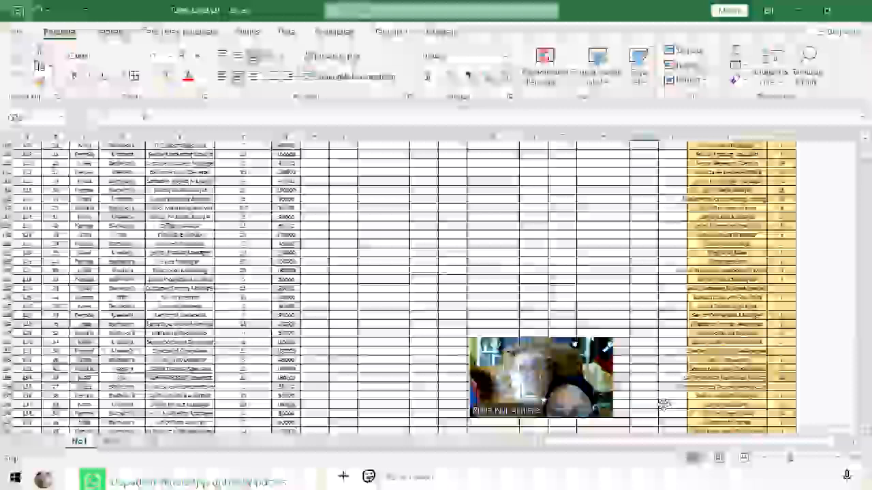
{"action": "scroll", "coordinate": [727, 323], "scroll_direction": "down", "scroll_amount": 8}
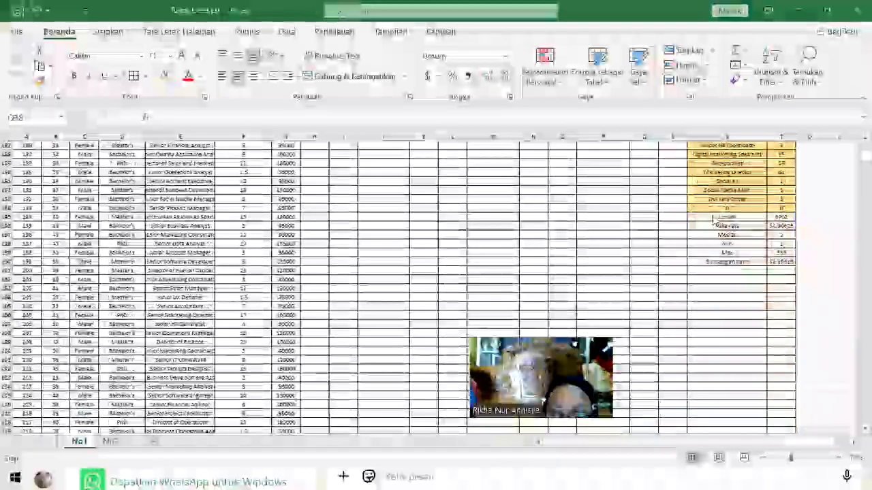
{"action": "left_click", "coordinate": [720, 217]}
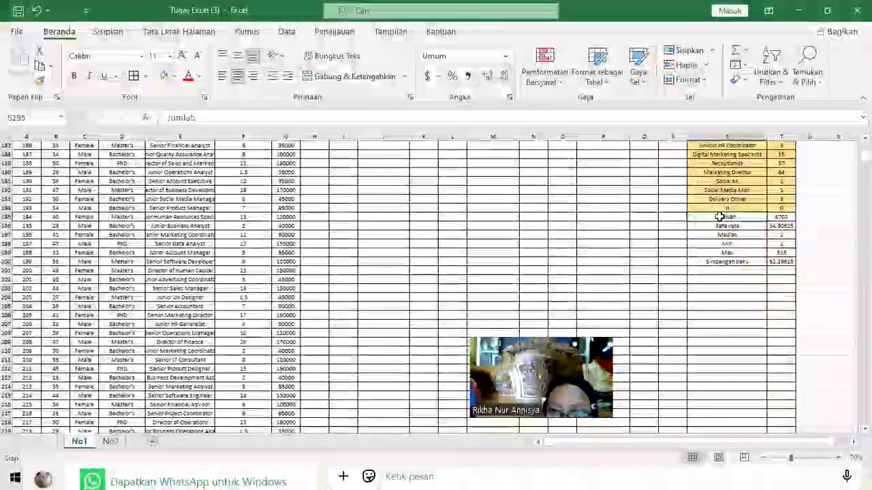
{"action": "left_click", "coordinate": [176, 76]}
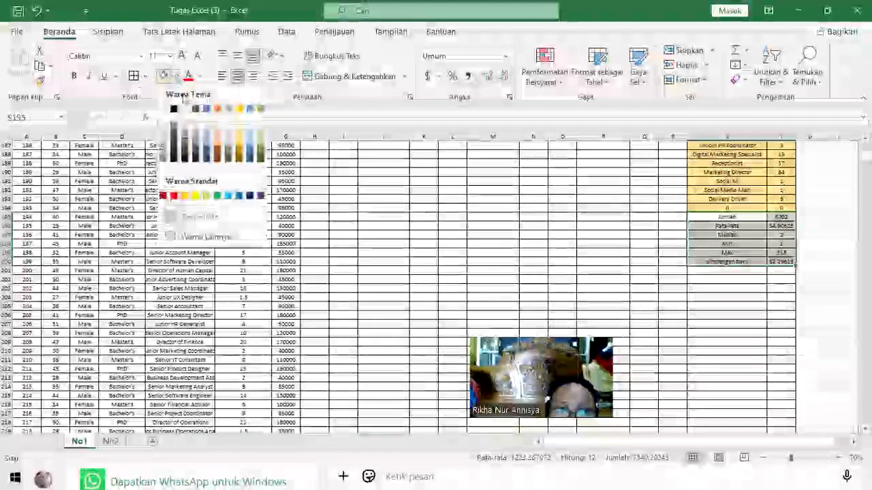
{"action": "left_click", "coordinate": [261, 147]}
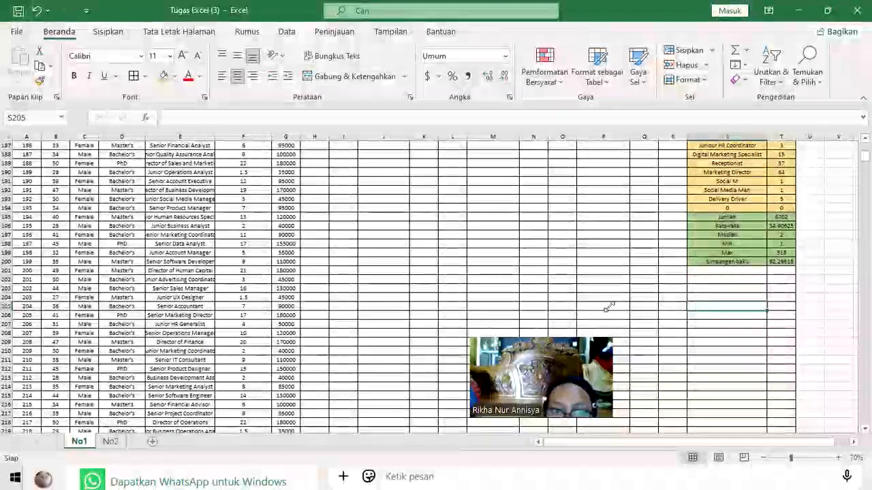
Insert a 3-D clustered column chart from the whole Age table, J1:K12
{"action": "scroll", "coordinate": [607, 251], "scroll_direction": "up", "scroll_amount": 12}
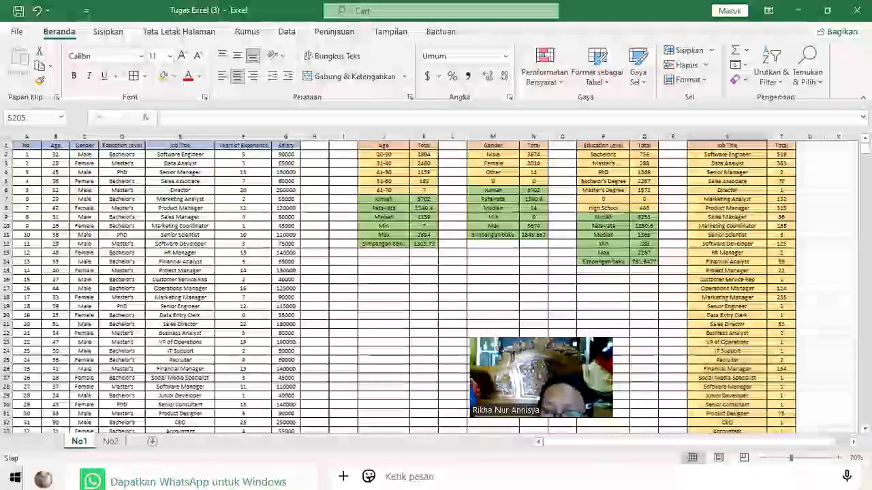
{"action": "scroll", "coordinate": [845, 441], "scroll_direction": "right", "scroll_amount": 5}
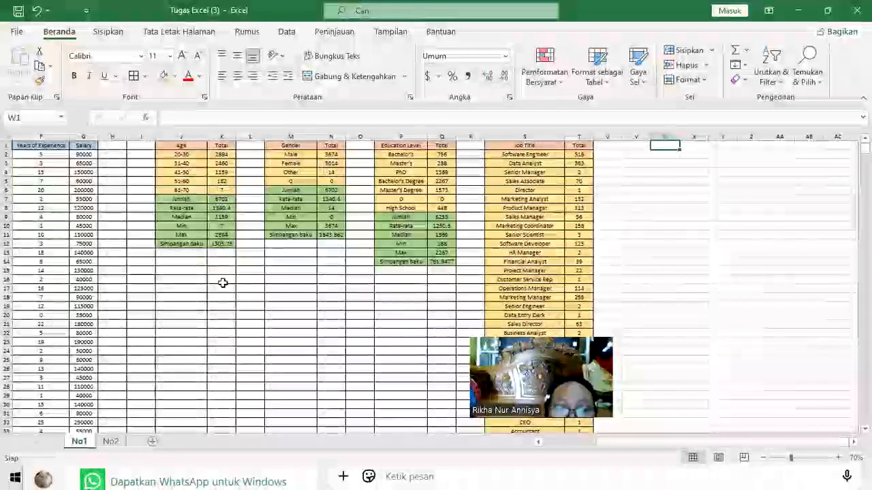
{"action": "left_click", "coordinate": [184, 145]}
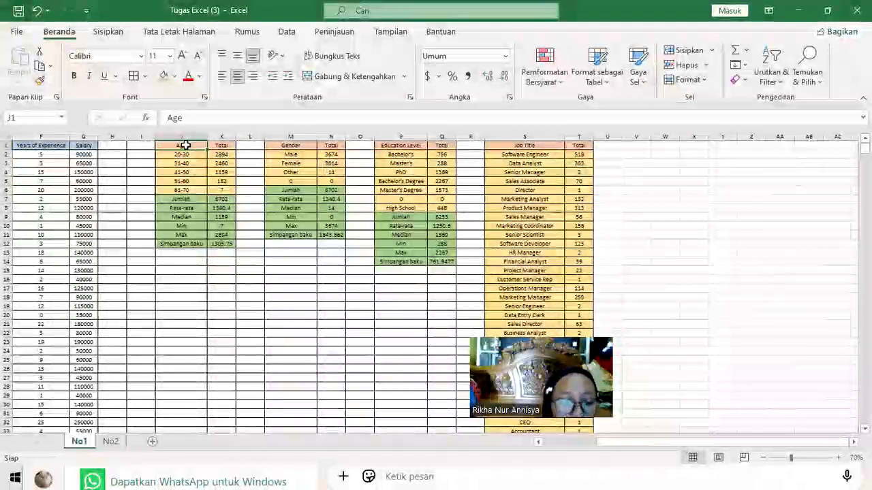
{"action": "key", "text": "ctrl+a"}
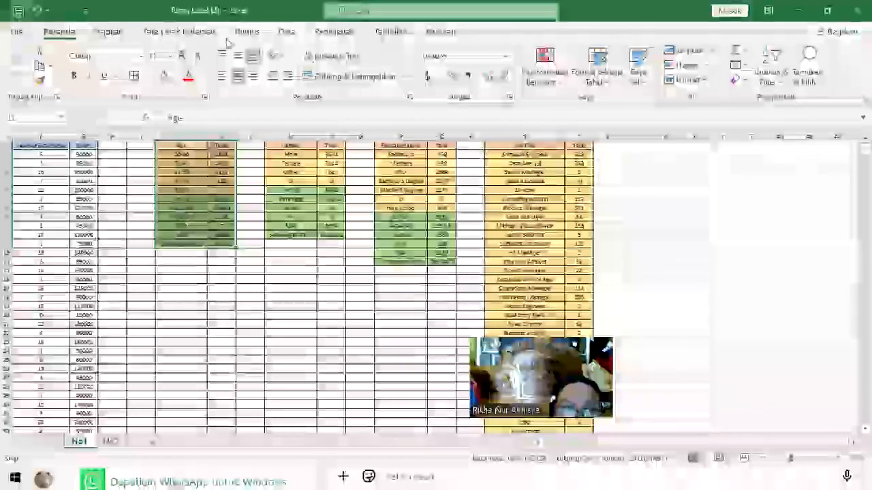
{"action": "left_click", "coordinate": [116, 32]}
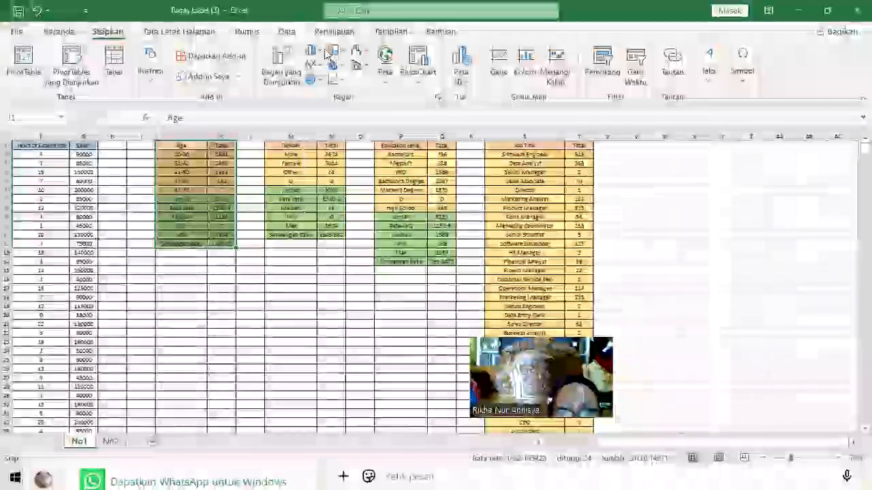
{"action": "left_click", "coordinate": [320, 51]}
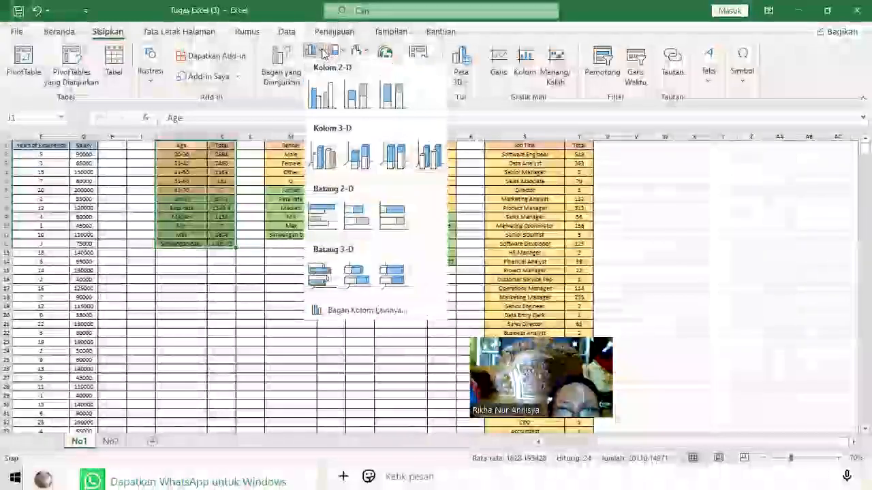
{"action": "left_click", "coordinate": [330, 154]}
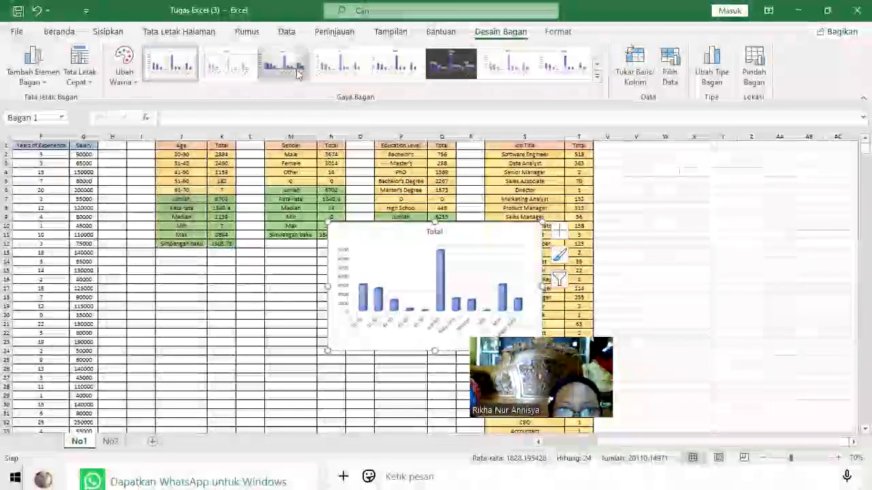
Apply the third chart style, with the gray background, to the Age chart and move it to the empty columns beyond the Job Title table
{"action": "left_click", "coordinate": [294, 67]}
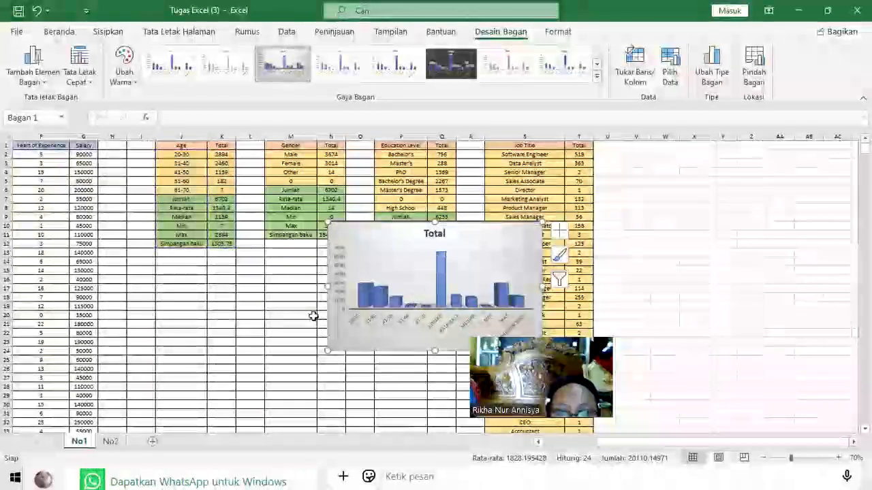
{"action": "left_click", "coordinate": [282, 307]}
{"action": "left_click", "coordinate": [393, 299]}
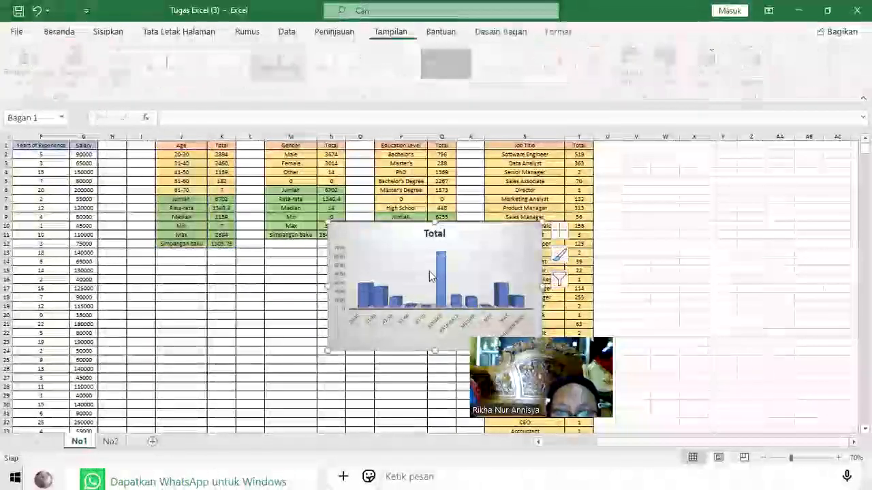
{"action": "left_click_drag", "start_coordinate": [493, 233], "coordinate": [797, 187]}
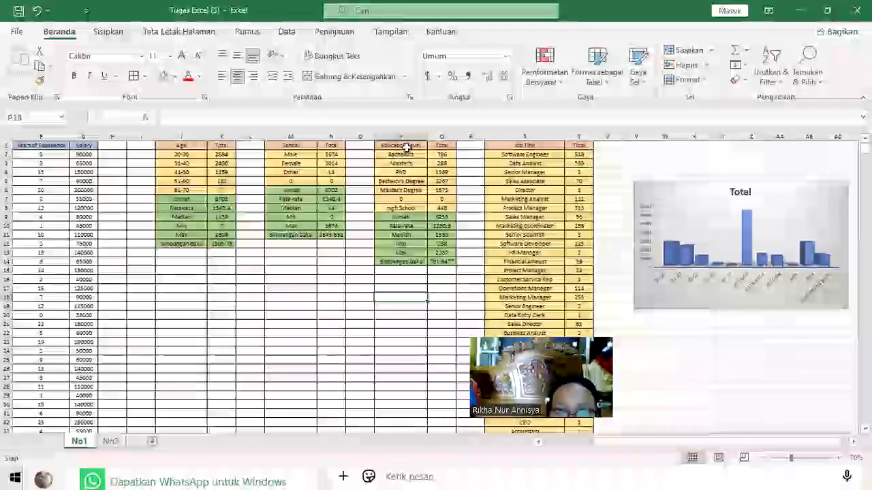
Insert a 3-D pie chart from the whole Education Level table, P1:Q14
{"action": "left_click", "coordinate": [407, 148]}
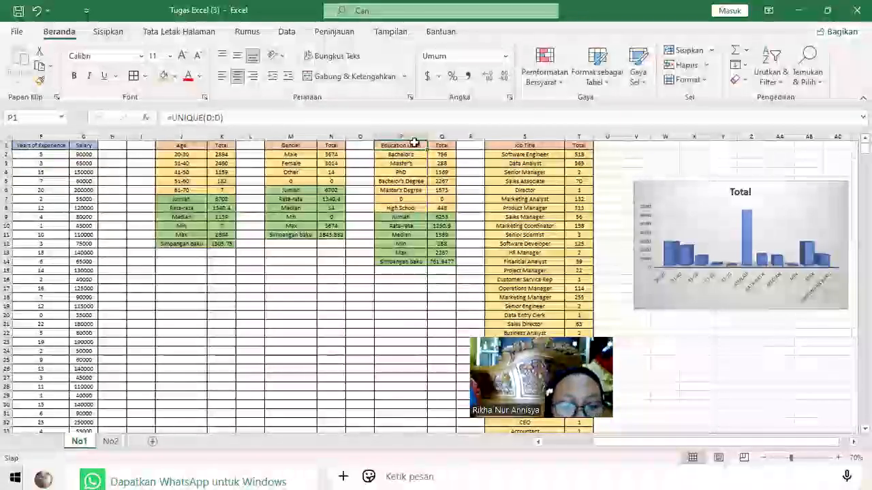
{"action": "left_click", "coordinate": [364, 325]}
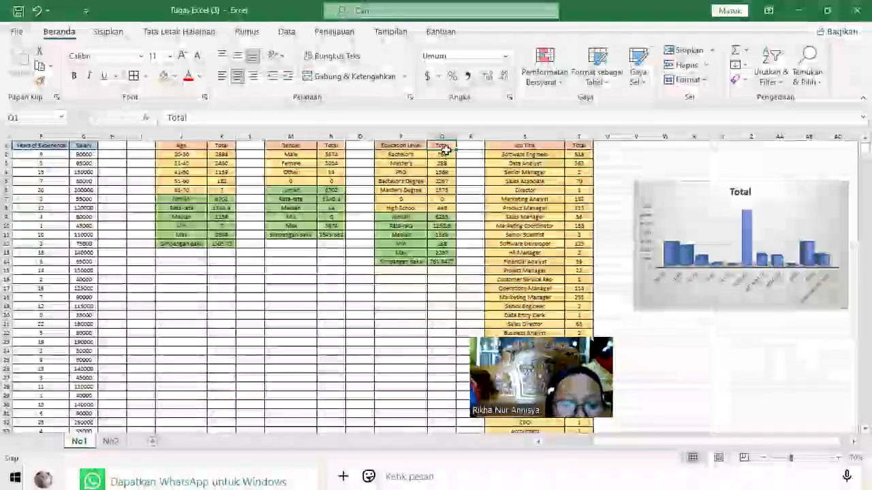
{"action": "left_click_drag", "start_coordinate": [447, 152], "coordinate": [400, 261]}
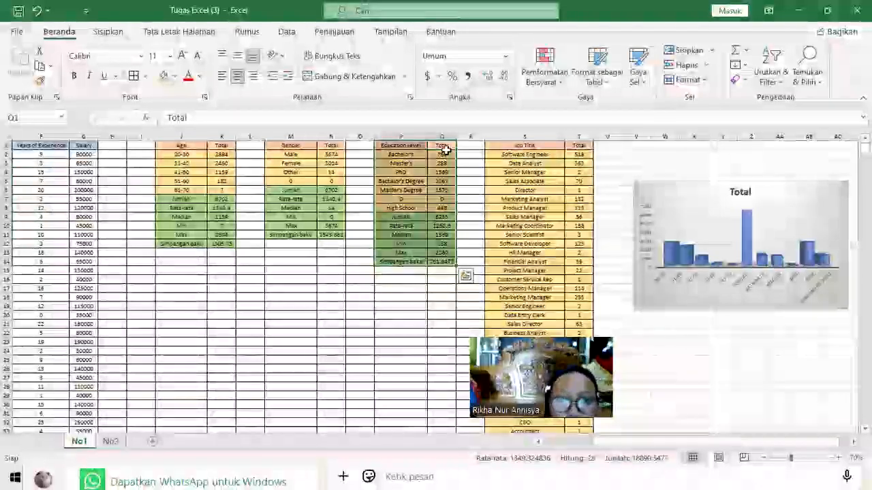
{"action": "left_click", "coordinate": [109, 32]}
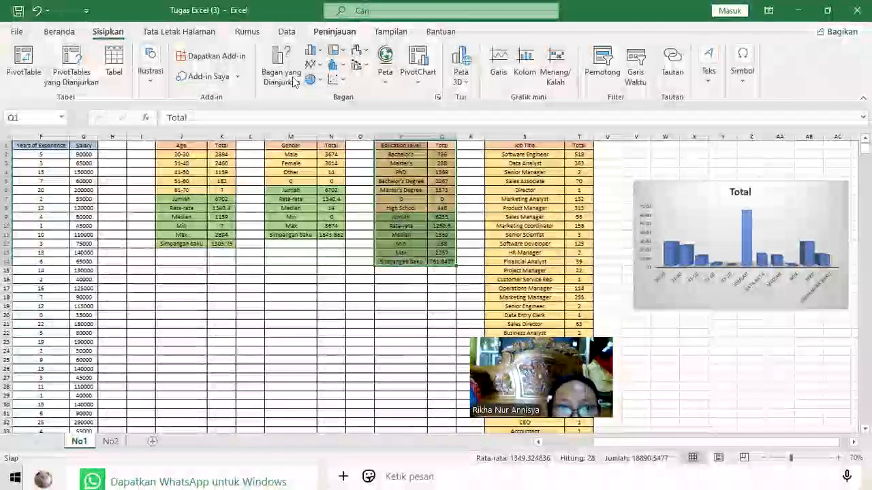
{"action": "left_click", "coordinate": [312, 79]}
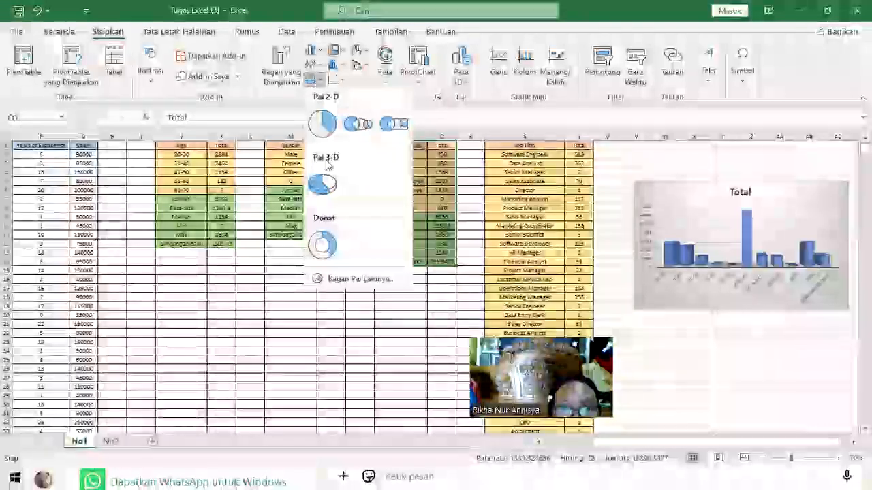
{"action": "left_click", "coordinate": [321, 178]}
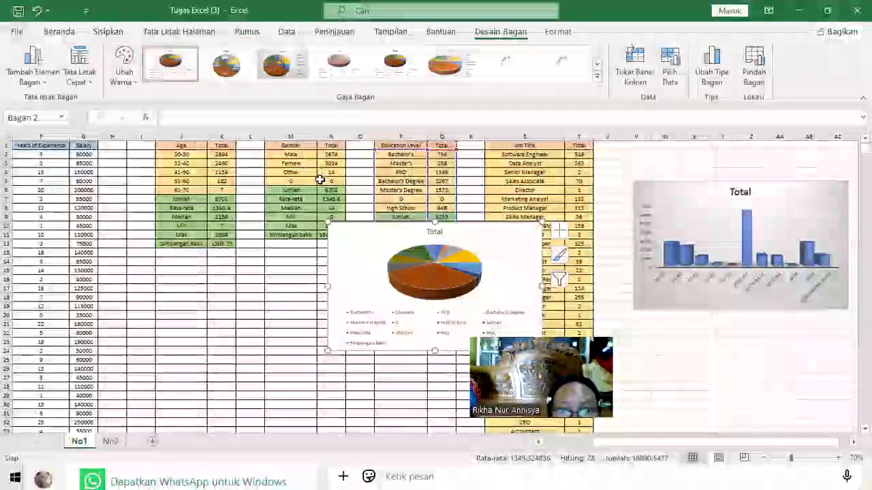
Apply the tenth and last chart style, with category labels on the slices and a legend below, to the Education Level pie chart
{"action": "left_click", "coordinate": [457, 62]}
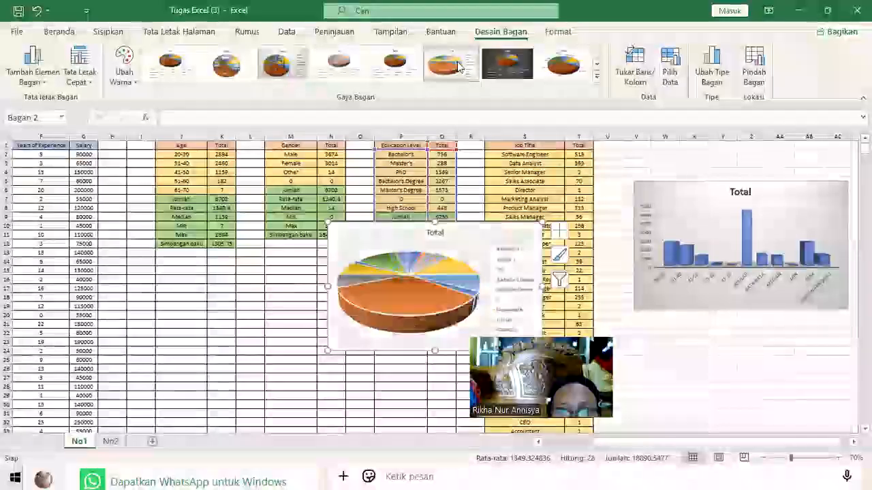
{"action": "left_click", "coordinate": [555, 66]}
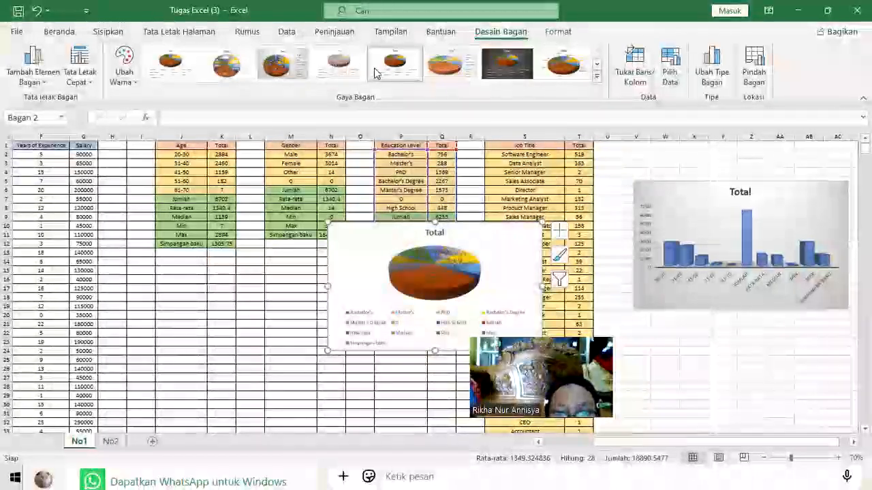
{"action": "left_click", "coordinate": [458, 68]}
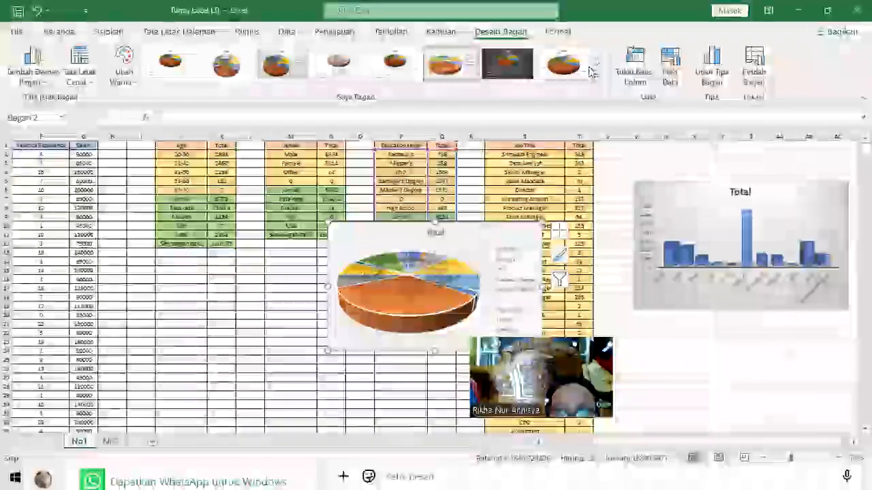
{"action": "left_click", "coordinate": [596, 69]}
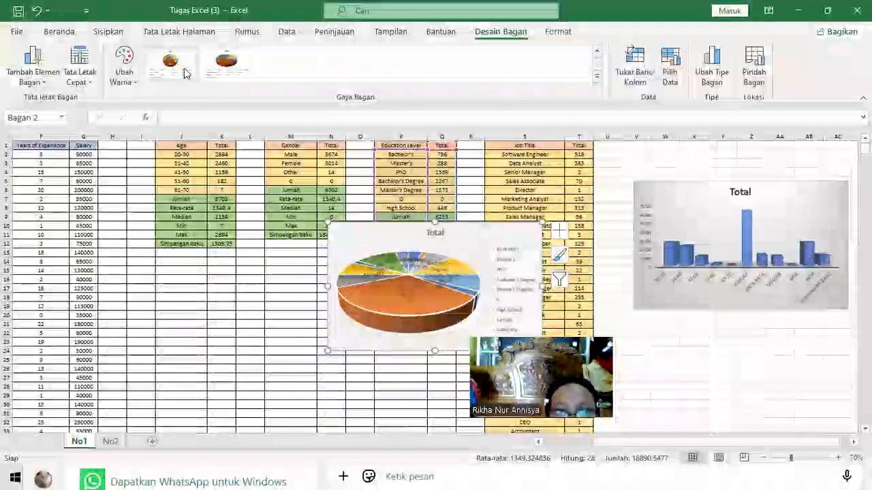
{"action": "left_click", "coordinate": [243, 71]}
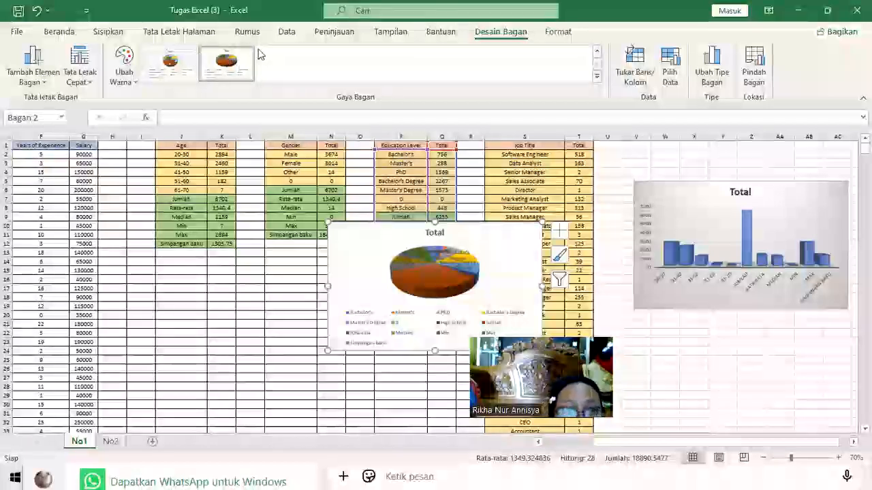
{"action": "left_click", "coordinate": [134, 83]}
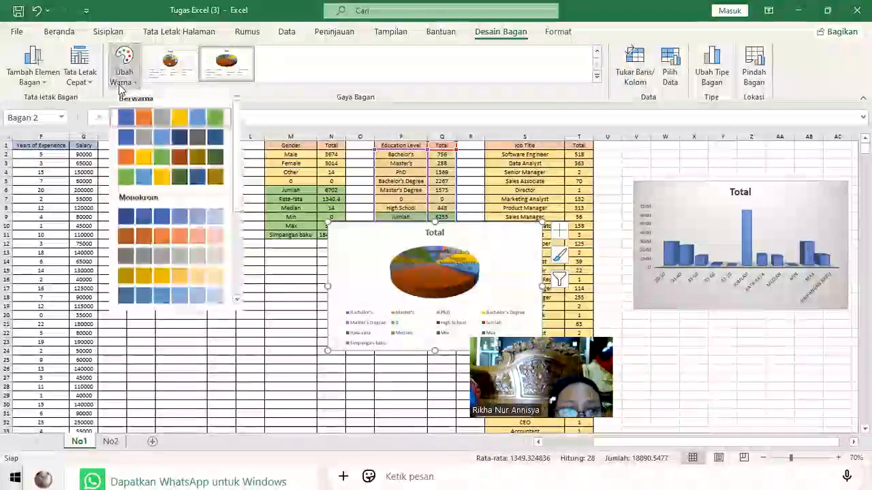
{"action": "left_click", "coordinate": [252, 88]}
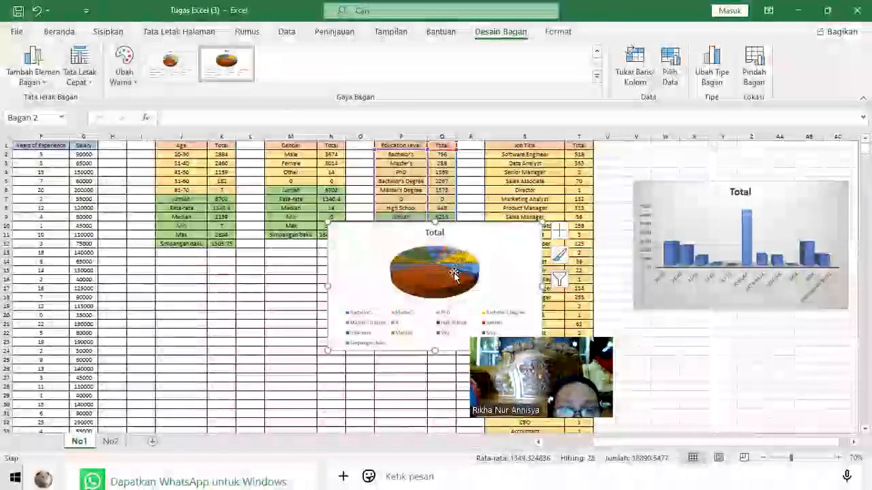
{"action": "left_click", "coordinate": [332, 253]}
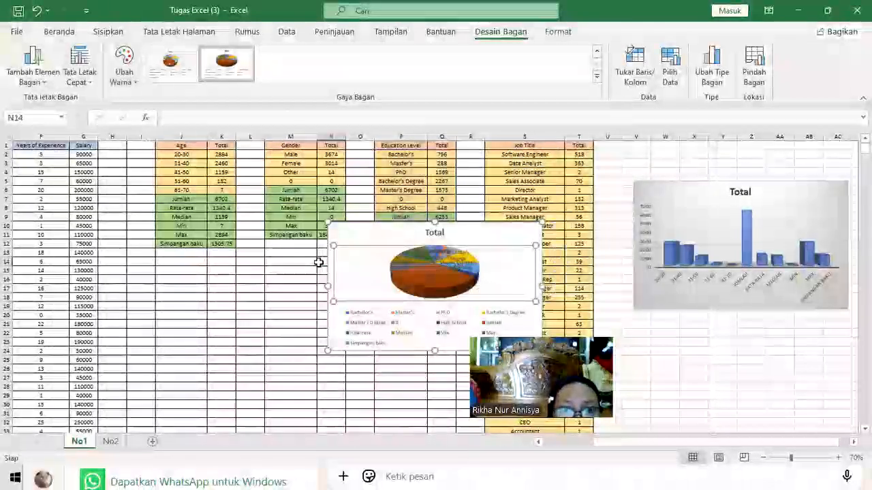
{"action": "left_click", "coordinate": [318, 262]}
{"action": "left_click", "coordinate": [359, 239]}
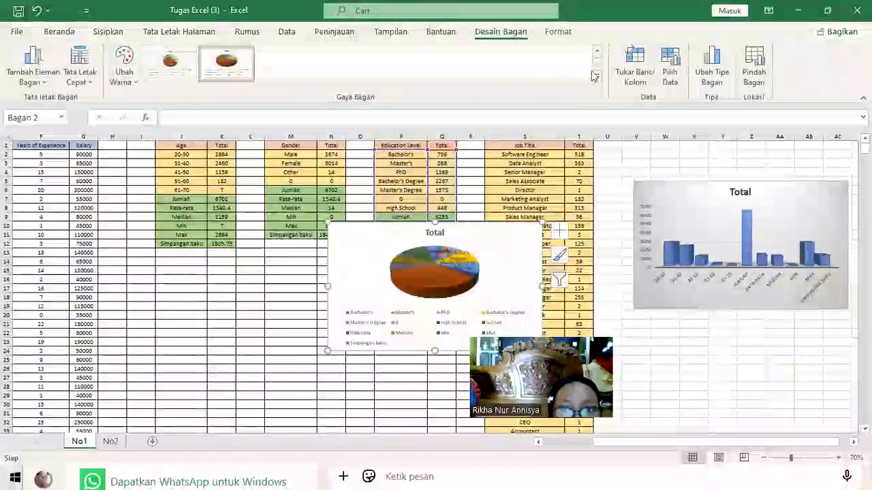
{"action": "left_click", "coordinate": [596, 76]}
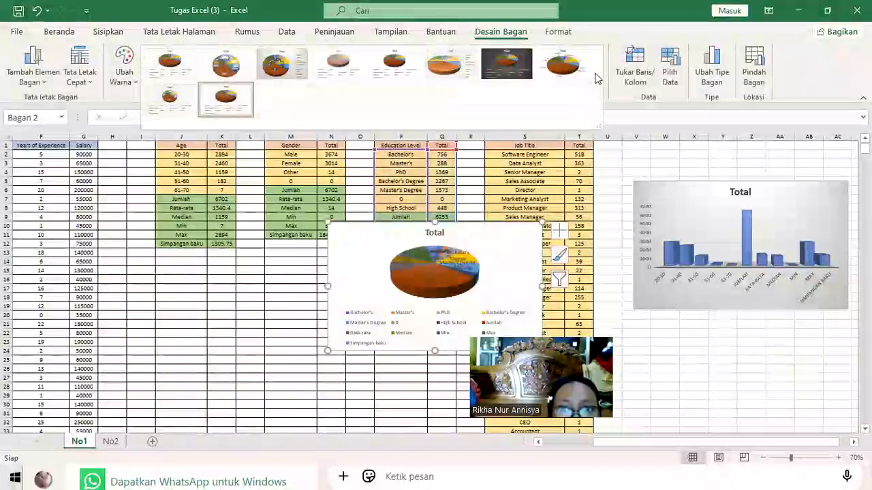
{"action": "left_click", "coordinate": [617, 112]}
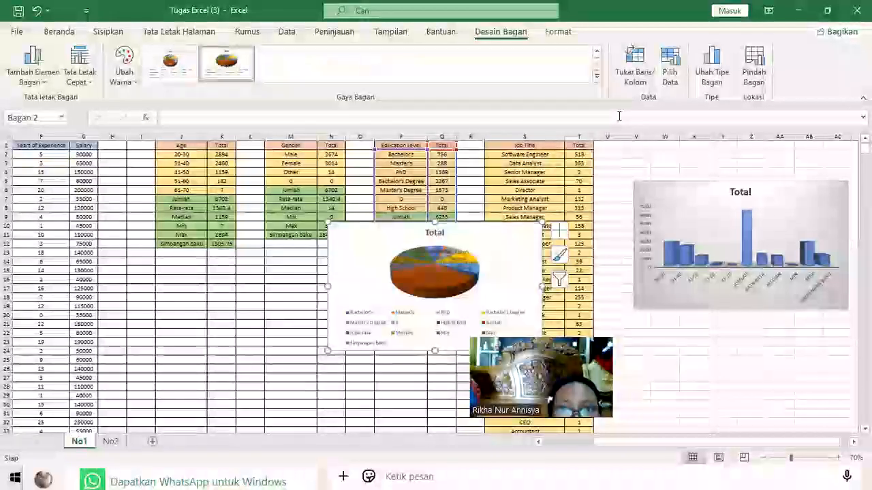
{"action": "left_click", "coordinate": [598, 54]}
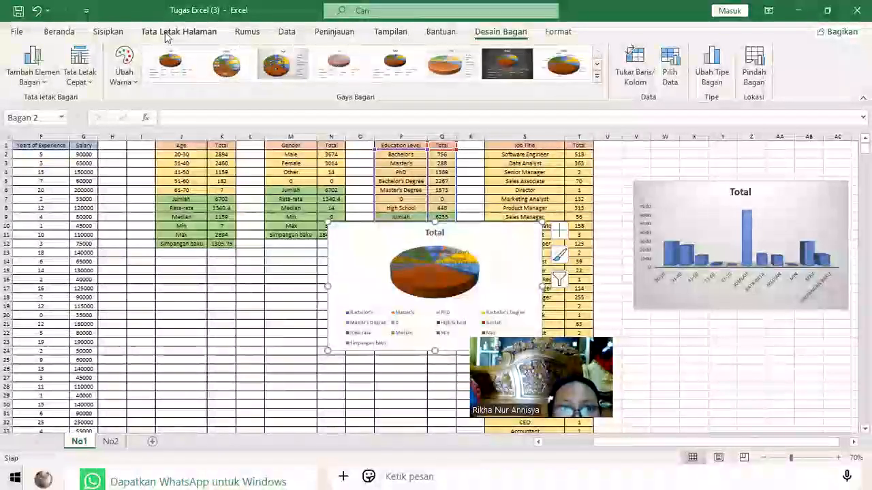
{"action": "left_click", "coordinate": [102, 31]}
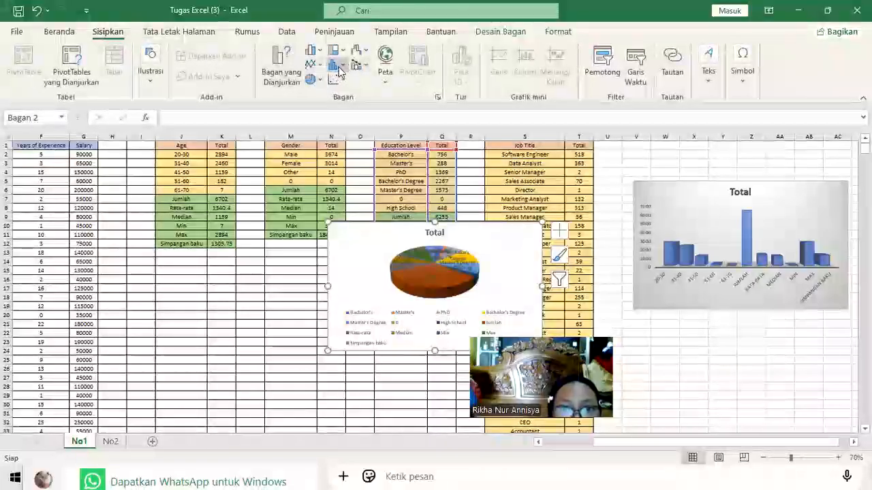
{"action": "left_click", "coordinate": [337, 67]}
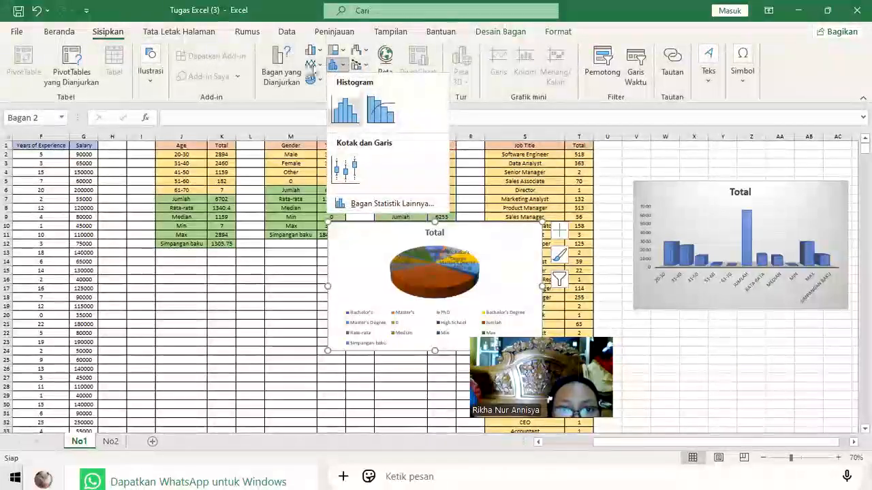
{"action": "left_click", "coordinate": [335, 50]}
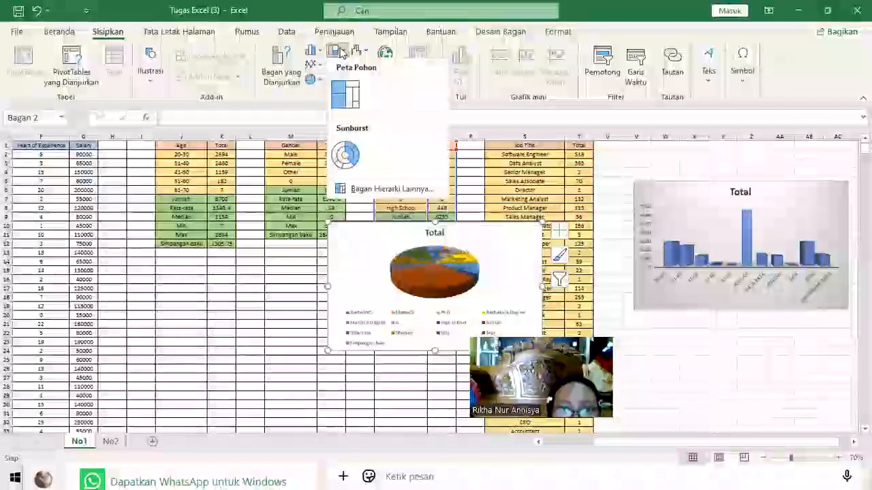
{"action": "left_click", "coordinate": [387, 60]}
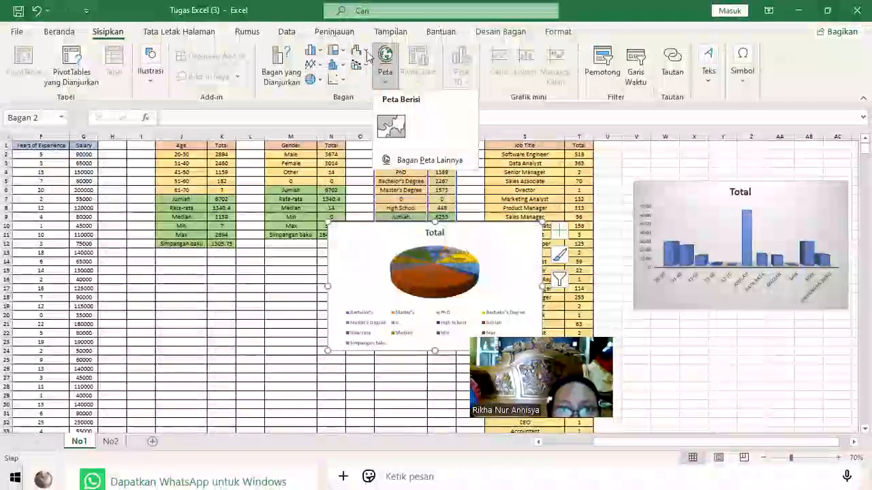
{"action": "left_click", "coordinate": [368, 54]}
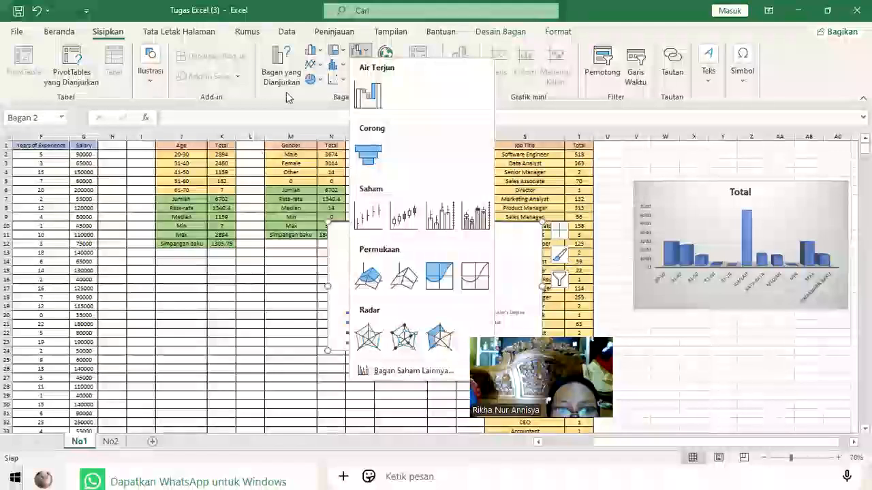
{"action": "left_click", "coordinate": [286, 92]}
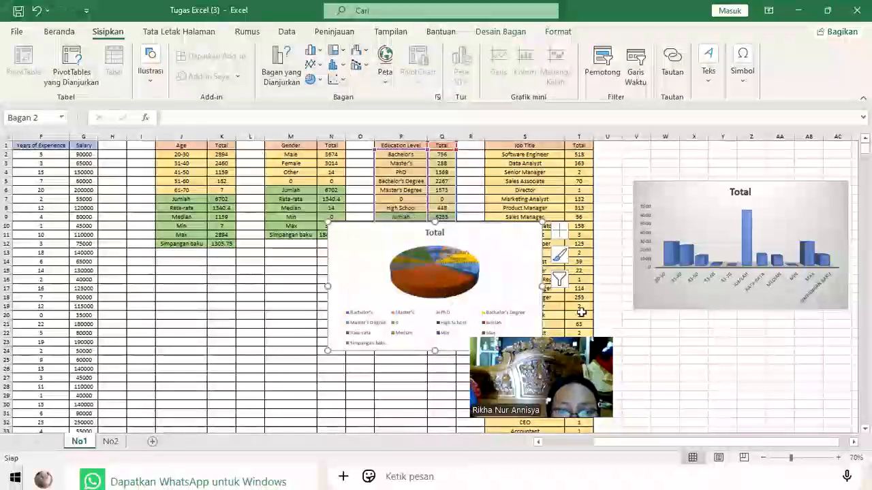
{"action": "left_click", "coordinate": [225, 280]}
{"action": "left_click", "coordinate": [395, 276]}
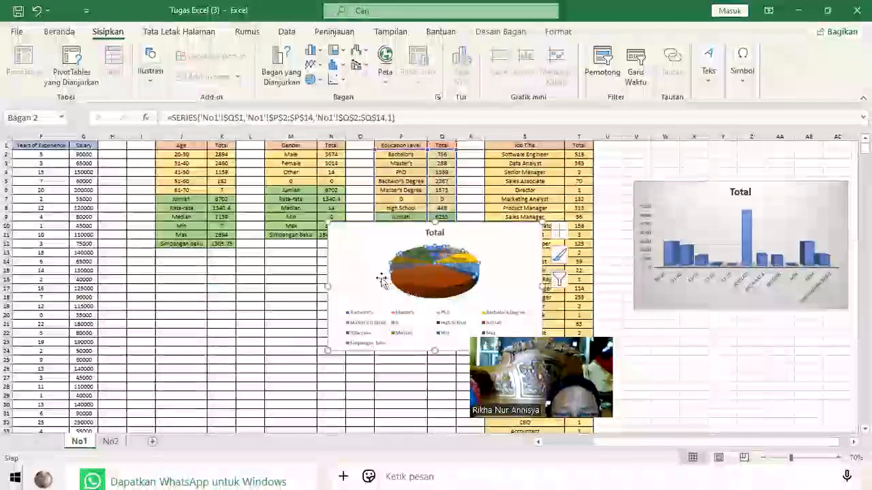
{"action": "left_click_drag", "start_coordinate": [368, 267], "coordinate": [654, 337]}
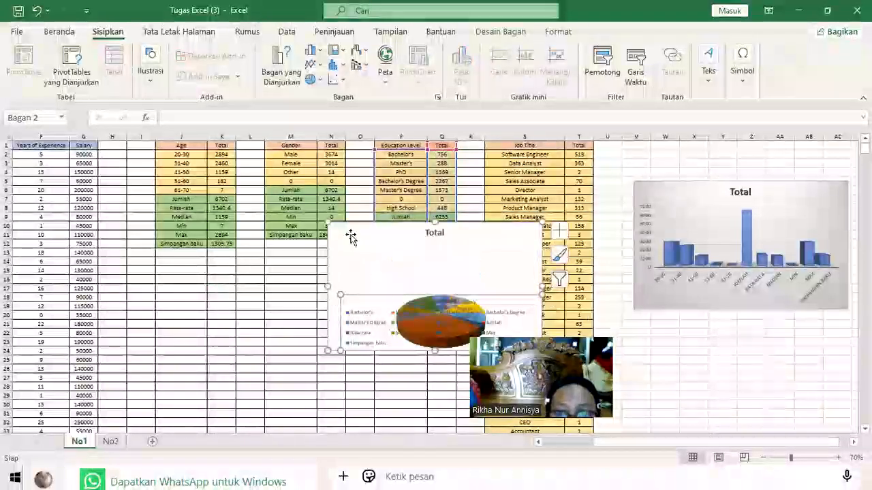
{"action": "left_click", "coordinate": [38, 11]}
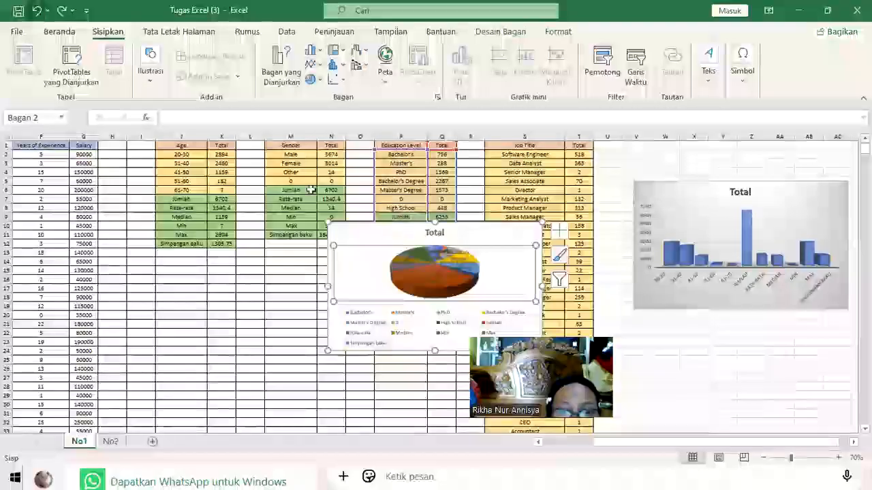
{"action": "left_click", "coordinate": [253, 306]}
{"action": "left_click", "coordinate": [366, 275]}
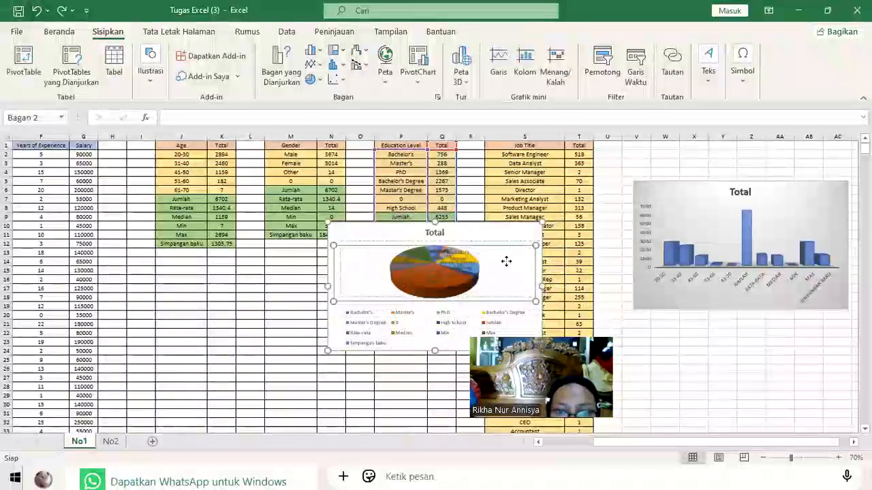
{"action": "left_click_drag", "start_coordinate": [491, 268], "coordinate": [497, 268]}
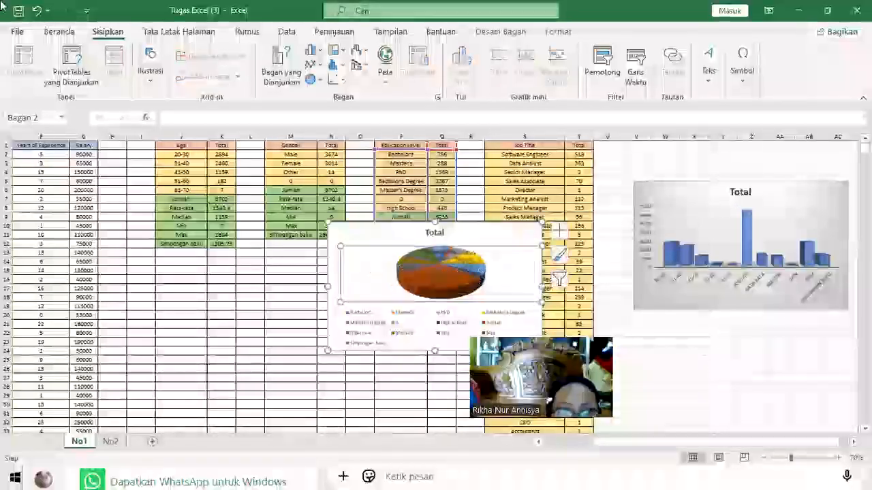
{"action": "left_click", "coordinate": [37, 11]}
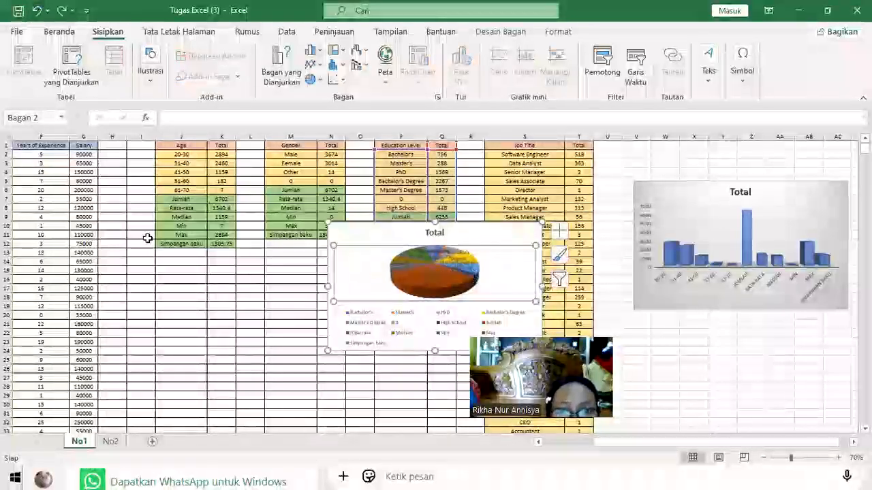
Move the Education Level pie chart off the tables to the empty columns below the Age column chart
{"action": "left_click", "coordinate": [188, 306]}
{"action": "left_click_drag", "start_coordinate": [350, 238], "coordinate": [672, 372]}
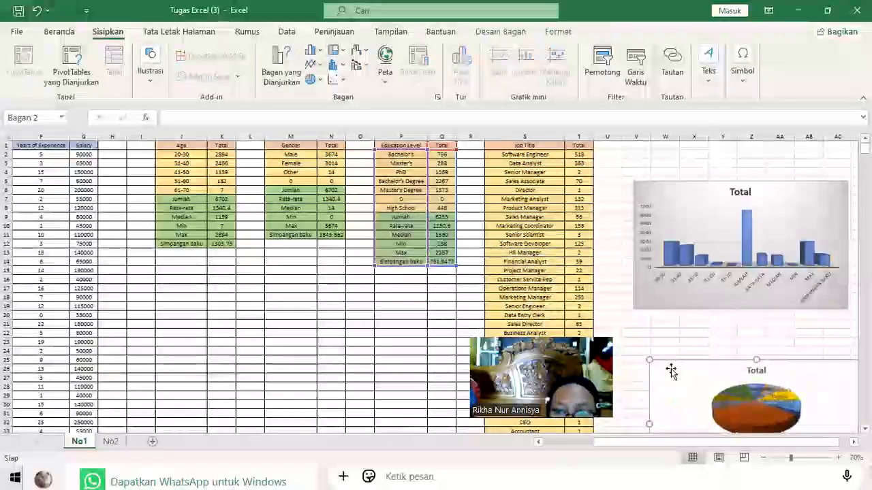
{"action": "scroll", "coordinate": [671, 372], "scroll_direction": "down", "scroll_amount": 5}
{"action": "left_click", "coordinate": [675, 252]}
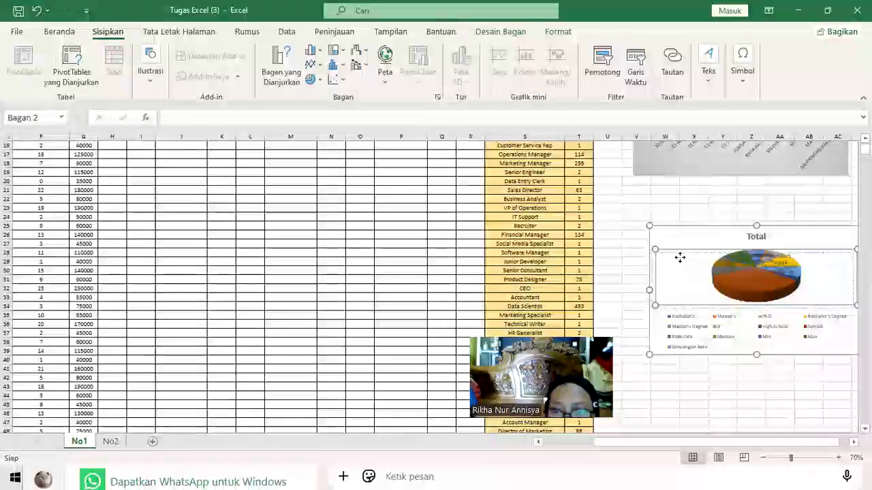
{"action": "left_click_drag", "start_coordinate": [684, 254], "coordinate": [682, 254]}
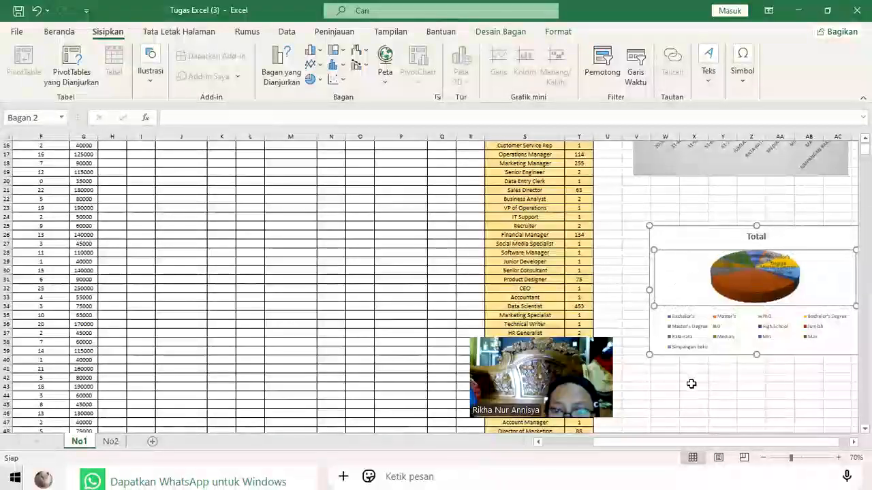
{"action": "left_click", "coordinate": [38, 11]}
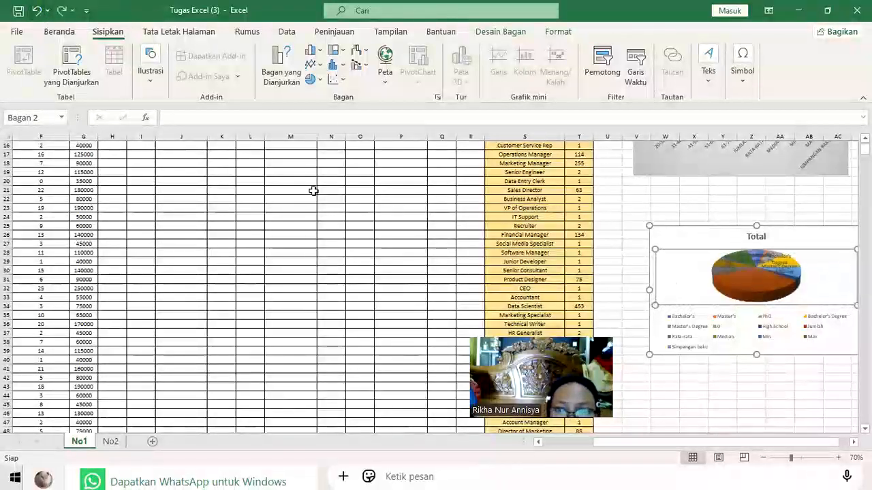
Align the Education Level pie chart with the Age column chart above it and deselect it
{"action": "left_click_drag", "start_coordinate": [694, 236], "coordinate": [679, 227]}
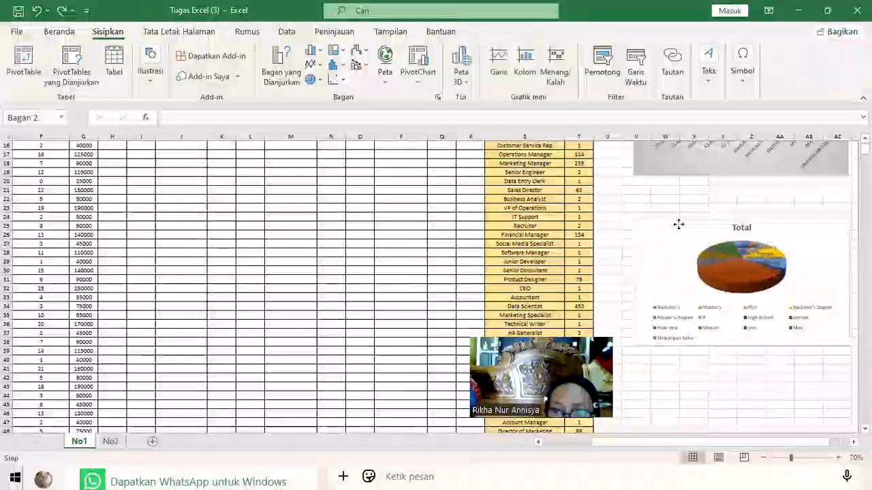
{"action": "left_click", "coordinate": [685, 407]}
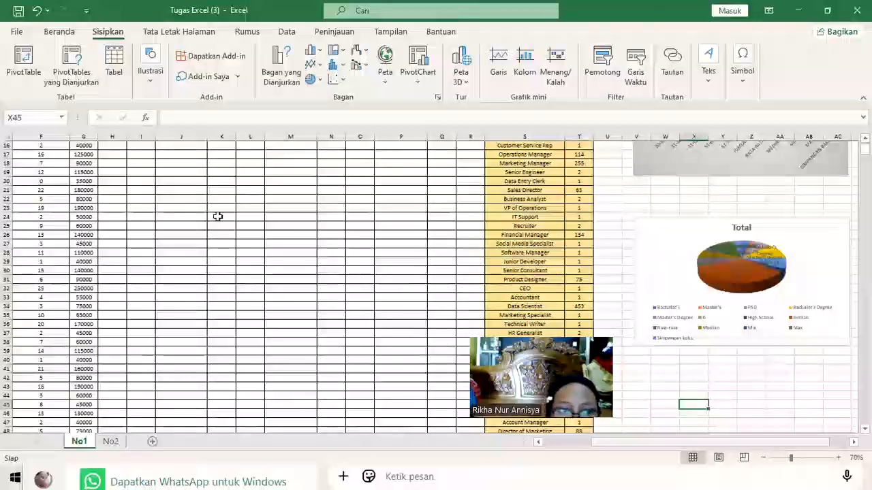
{"action": "scroll", "coordinate": [166, 303], "scroll_direction": "up", "scroll_amount": 5}
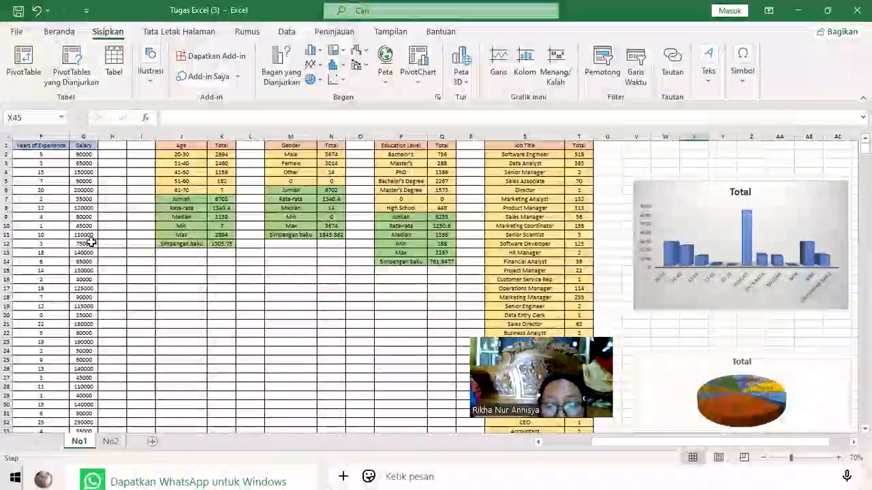
{"action": "left_click", "coordinate": [659, 197]}
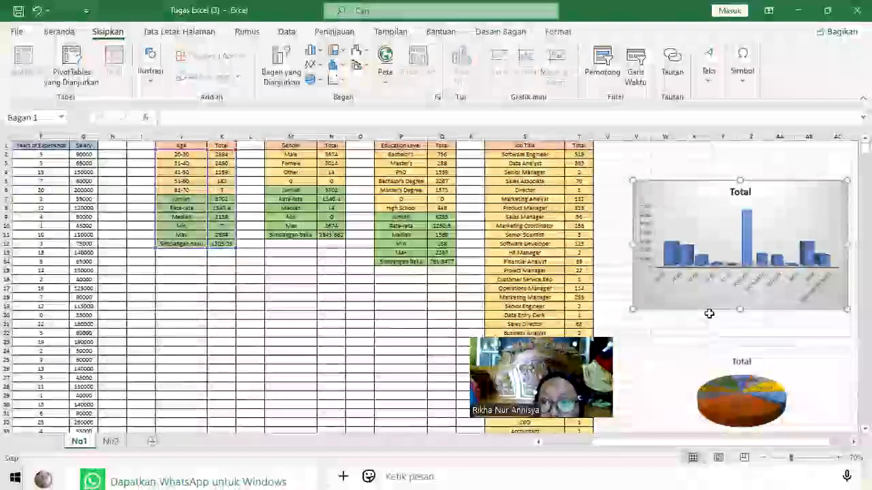
{"action": "scroll", "coordinate": [706, 292], "scroll_direction": "down", "scroll_amount": 1}
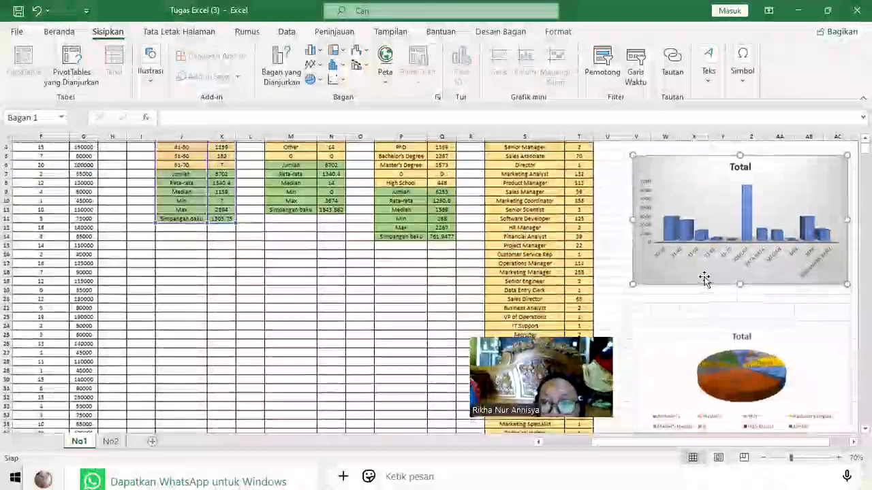
{"action": "scroll", "coordinate": [704, 280], "scroll_direction": "down", "scroll_amount": 2}
{"action": "left_click", "coordinate": [685, 306]}
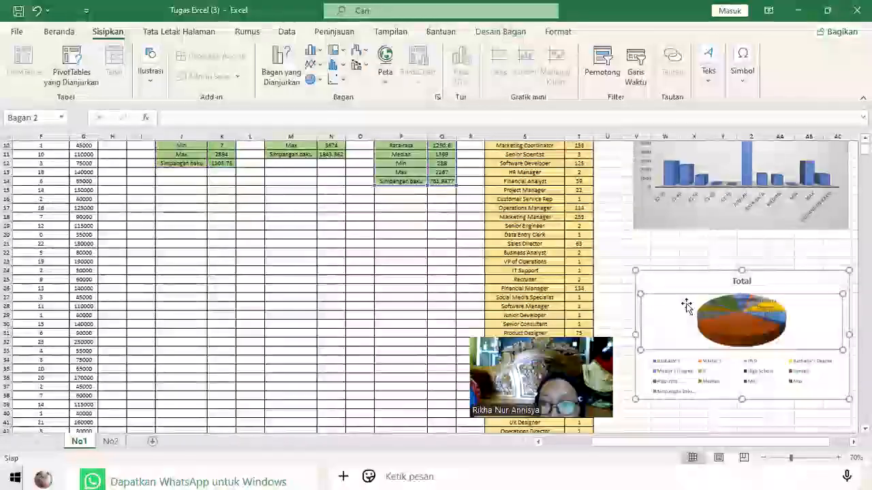